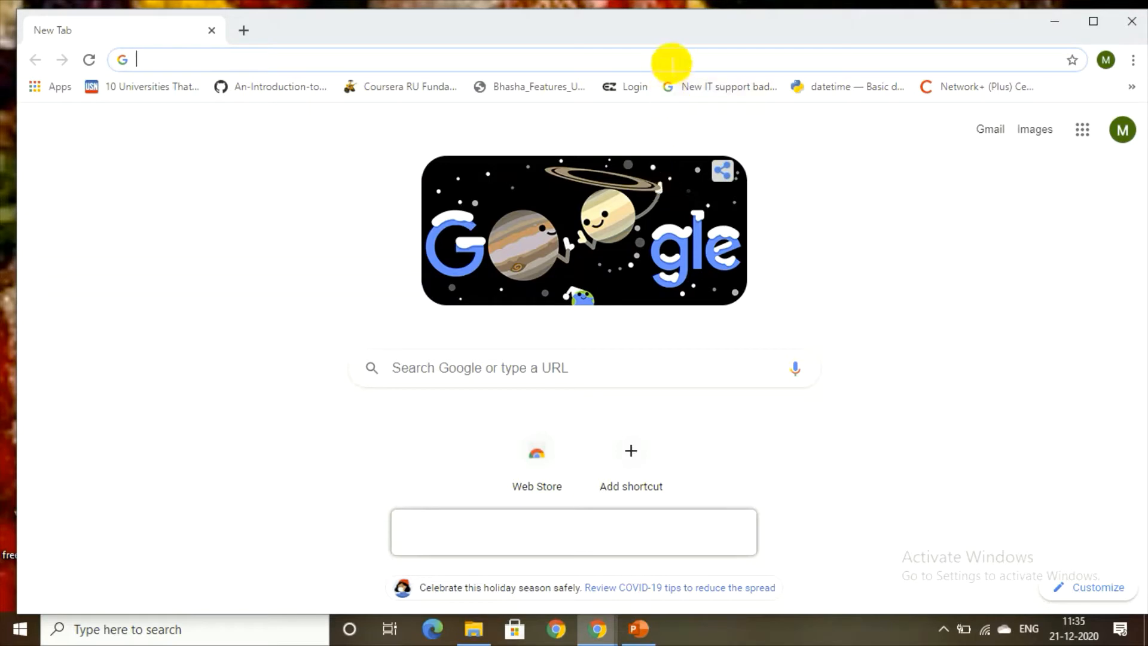
# Step: Search the web for "domain racer", open the DomainRacer website from the results and maximize the browser window
pyautogui.click(671, 63)
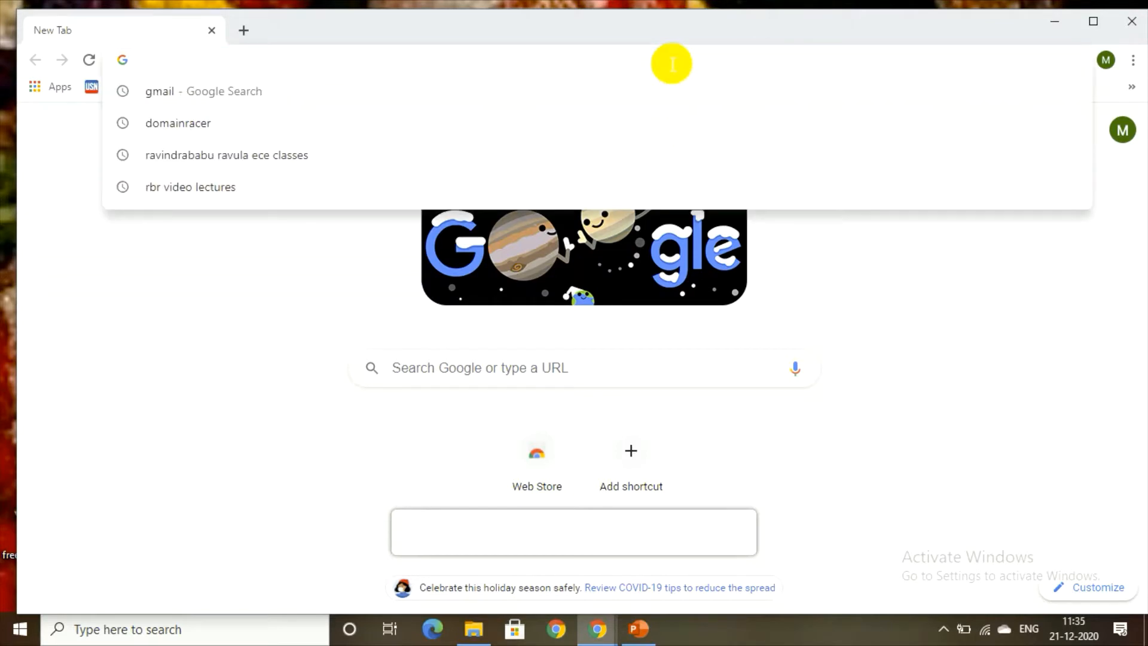
pyautogui.write('dom')
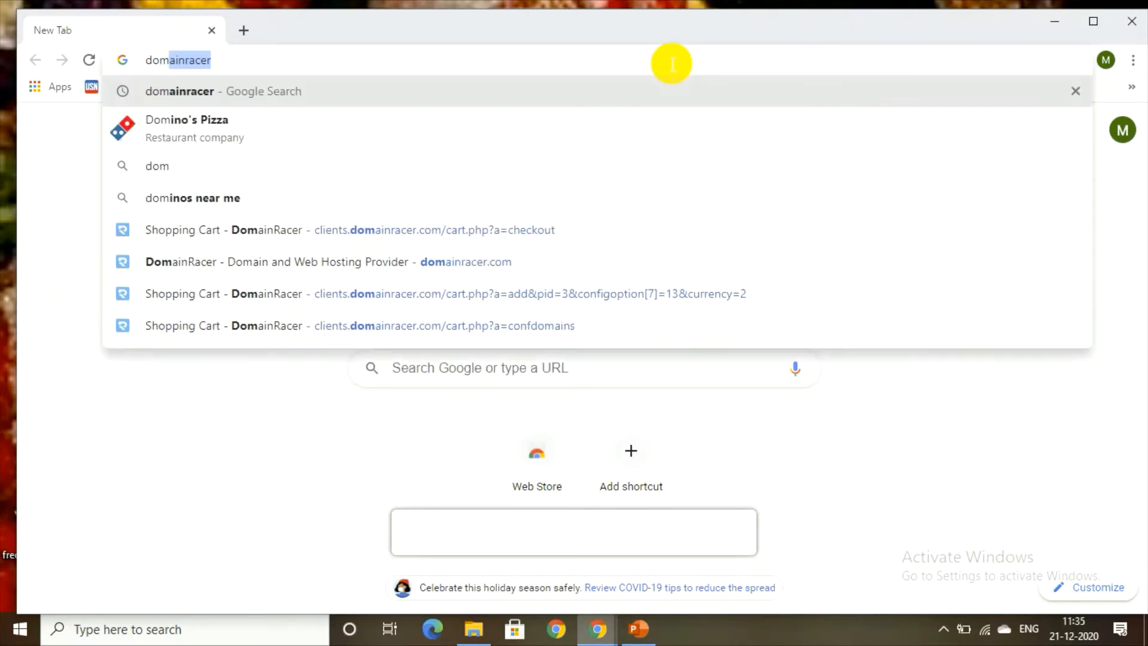
pyautogui.write('ain racer')
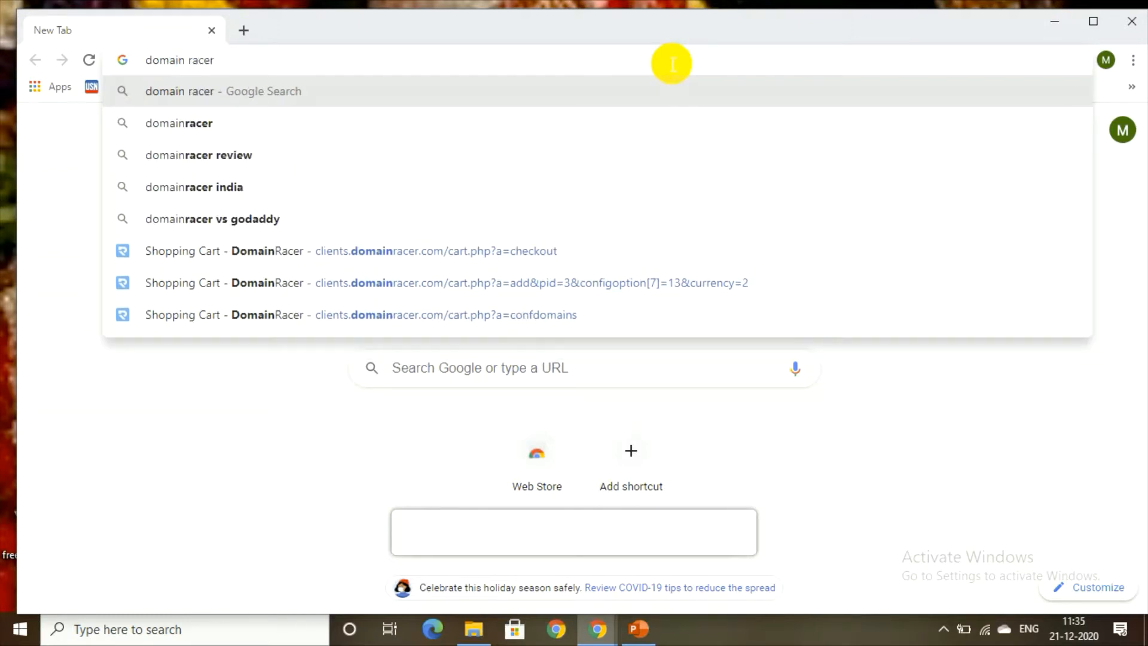
pyautogui.press('Return')
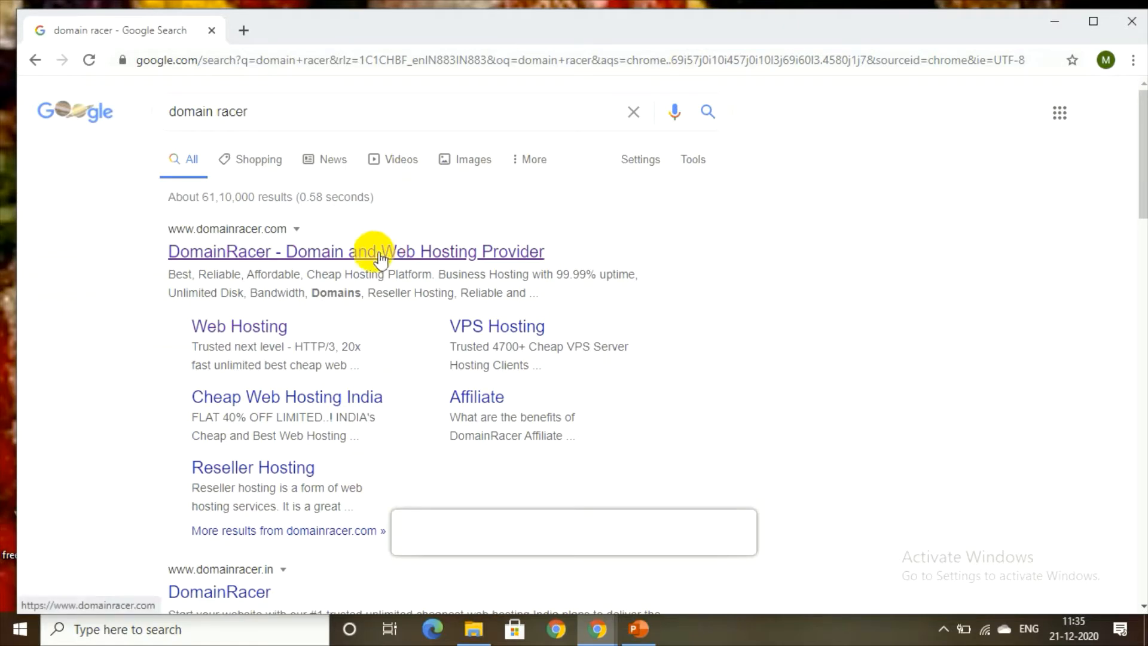
pyautogui.click(375, 256)
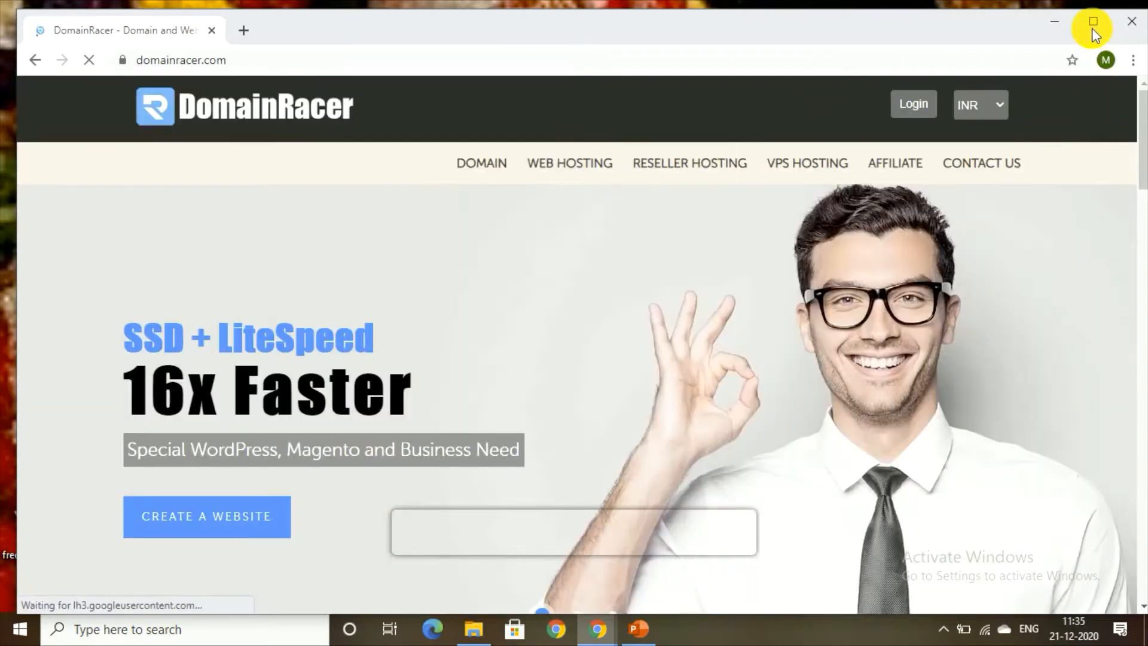
pyautogui.click(1093, 27)
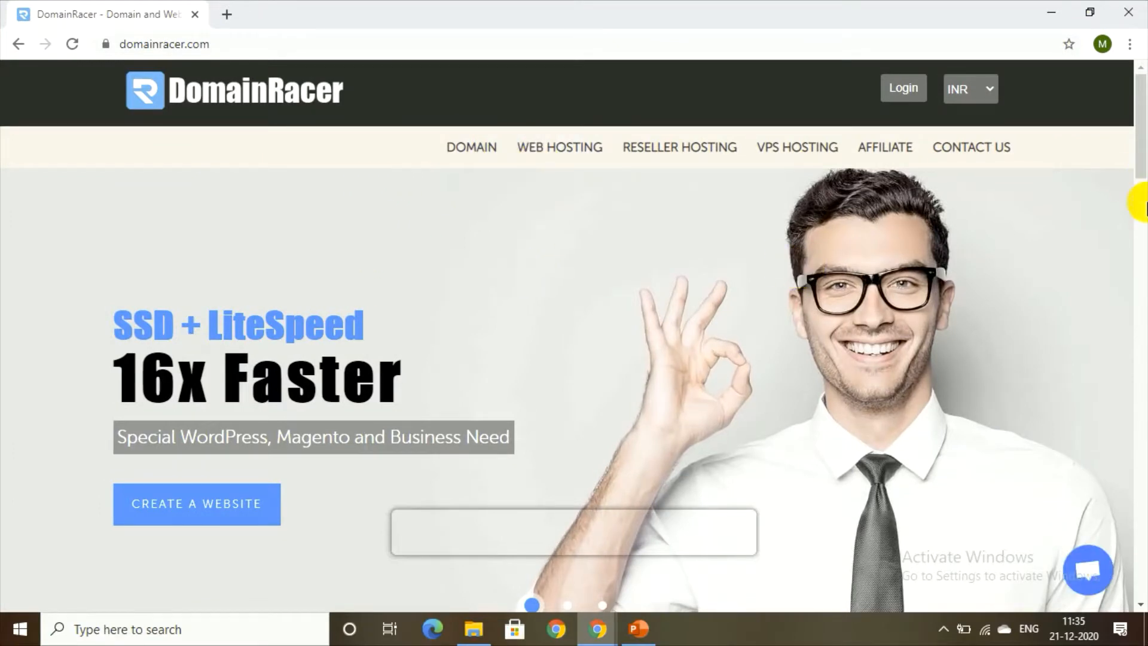
# Step: Look over the DomainRacer home page and open the Web Hosting page
pyautogui.scroll(-1, 1143, 159)
pyautogui.scroll(1, 1143, 159)
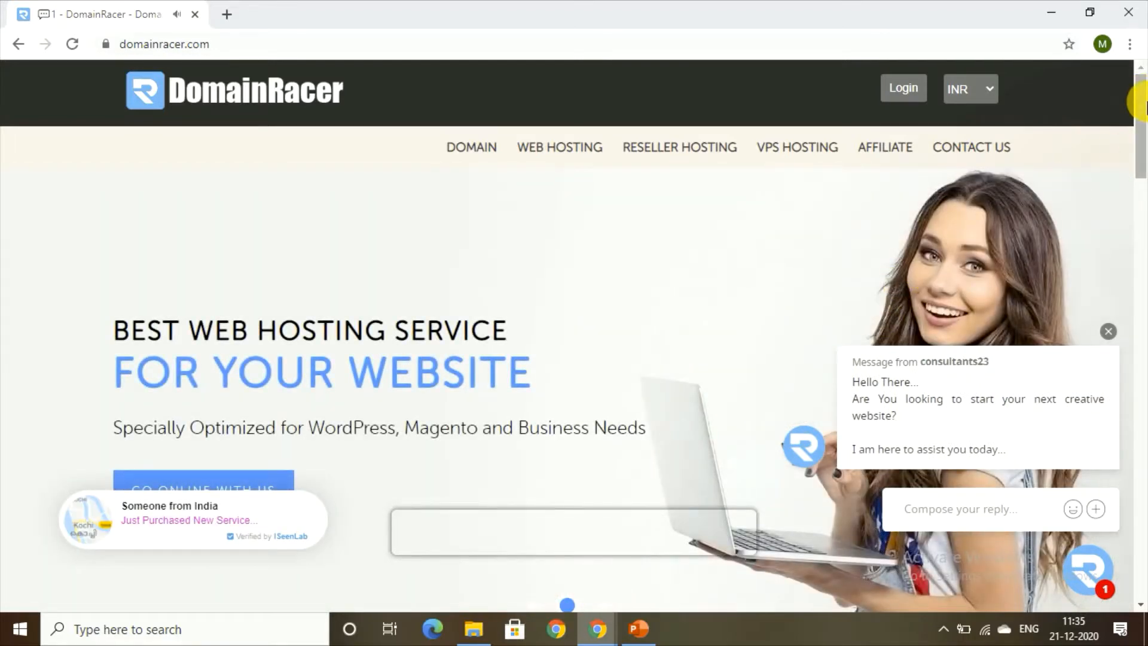
pyautogui.moveTo(1145, 103); pyautogui.dragTo(1145, 153)
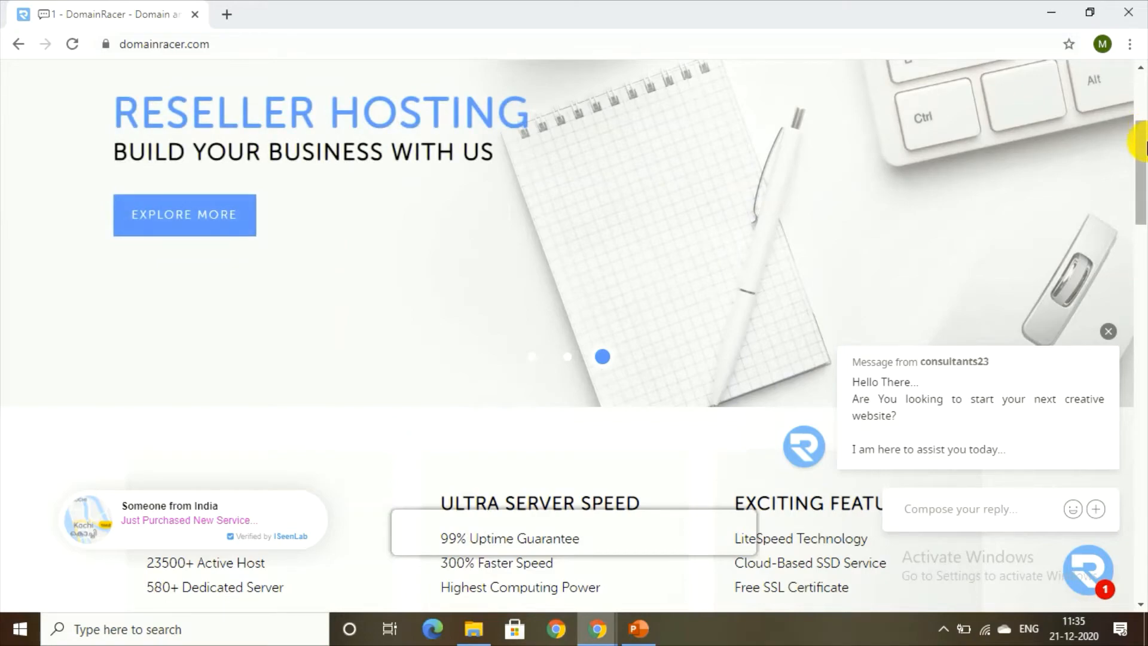
pyautogui.moveTo(1143, 149); pyautogui.dragTo(1140, 97)
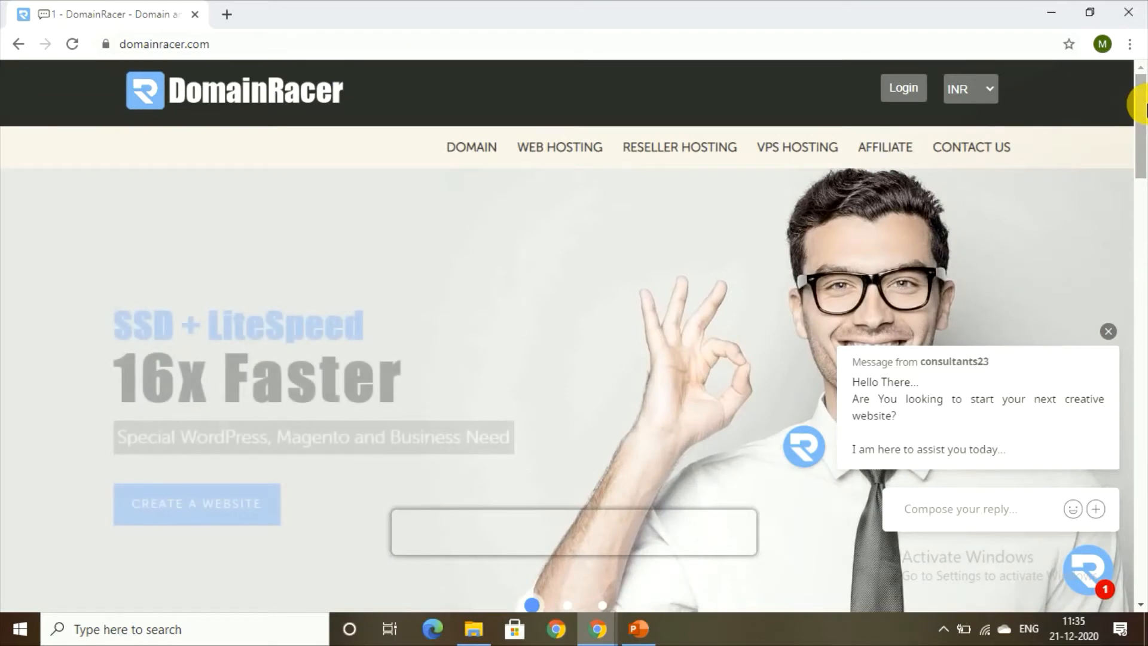
pyautogui.click(553, 164)
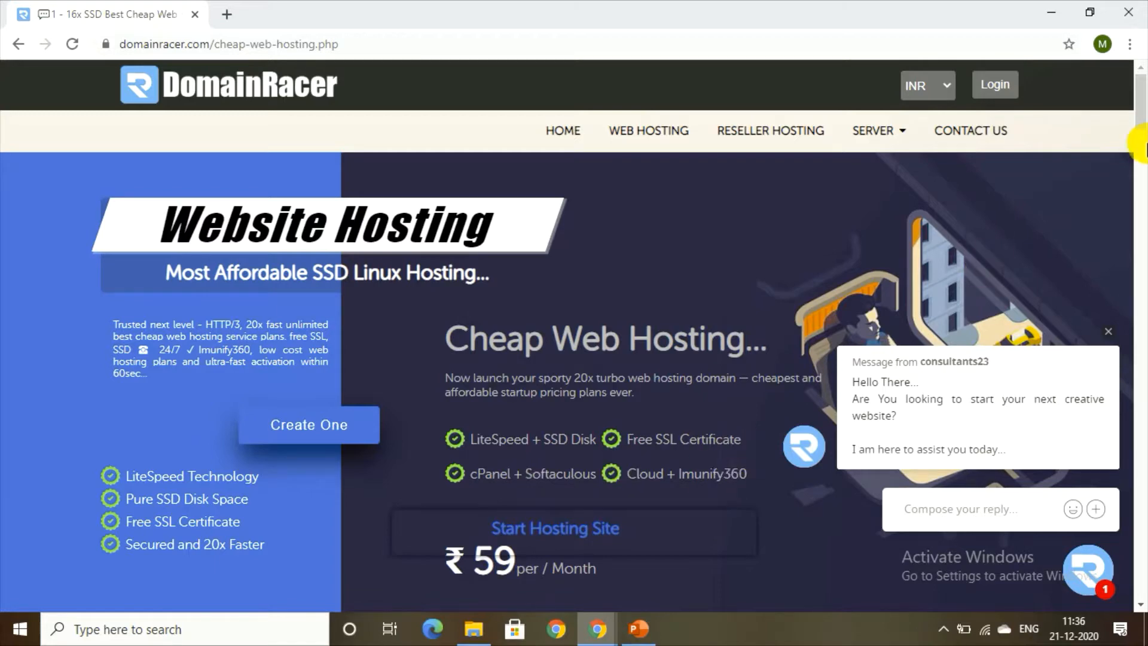
# Step: Go to the hosting plan comparison and dismiss the chat message covering it
pyautogui.scroll(-3, 1141, 114)
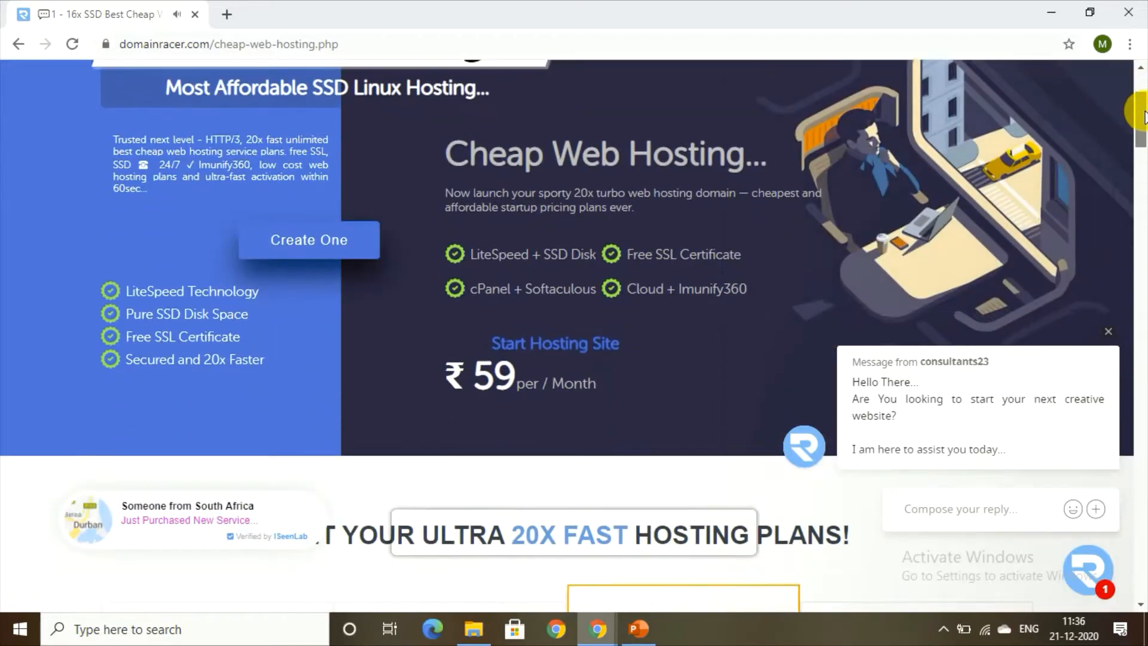
pyautogui.scroll(-1, 1143, 118)
pyautogui.scroll(-7, 1143, 118)
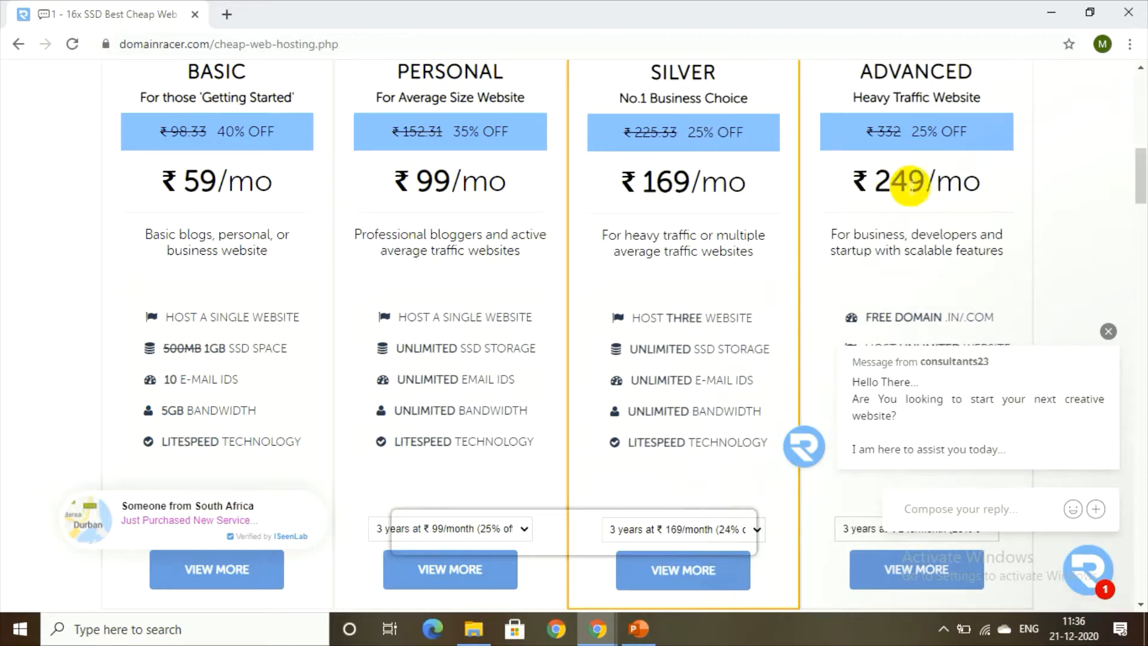
pyautogui.click(1107, 331)
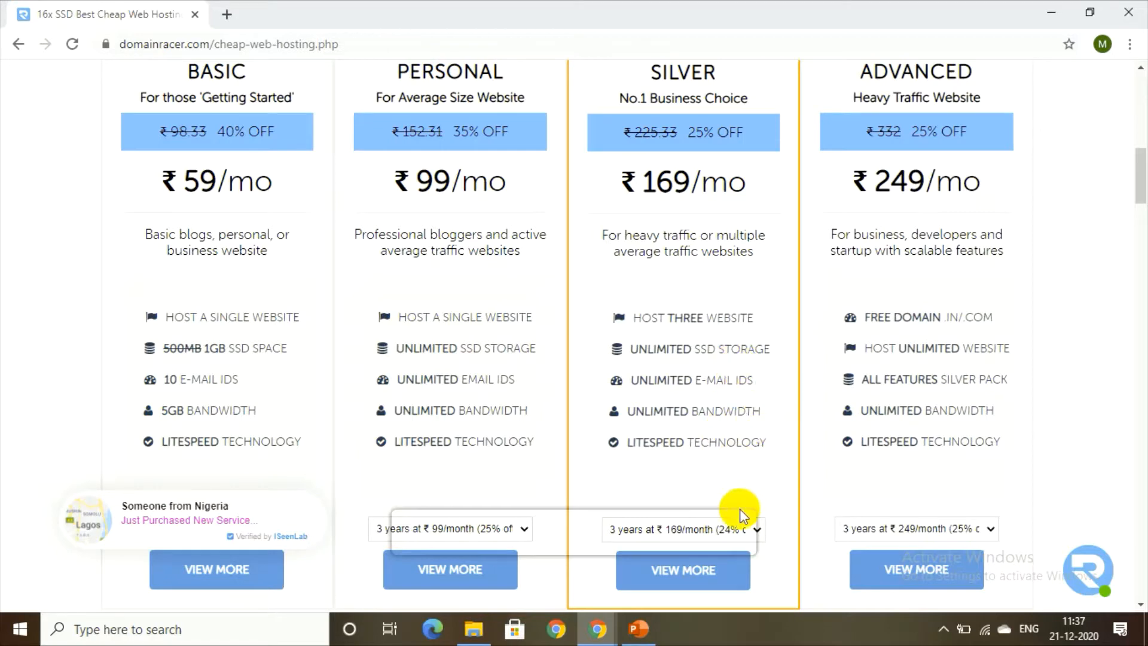
# Step: Choose the 3 years at ₹169/month term for the Silver plan and open its order page
pyautogui.click(758, 529)
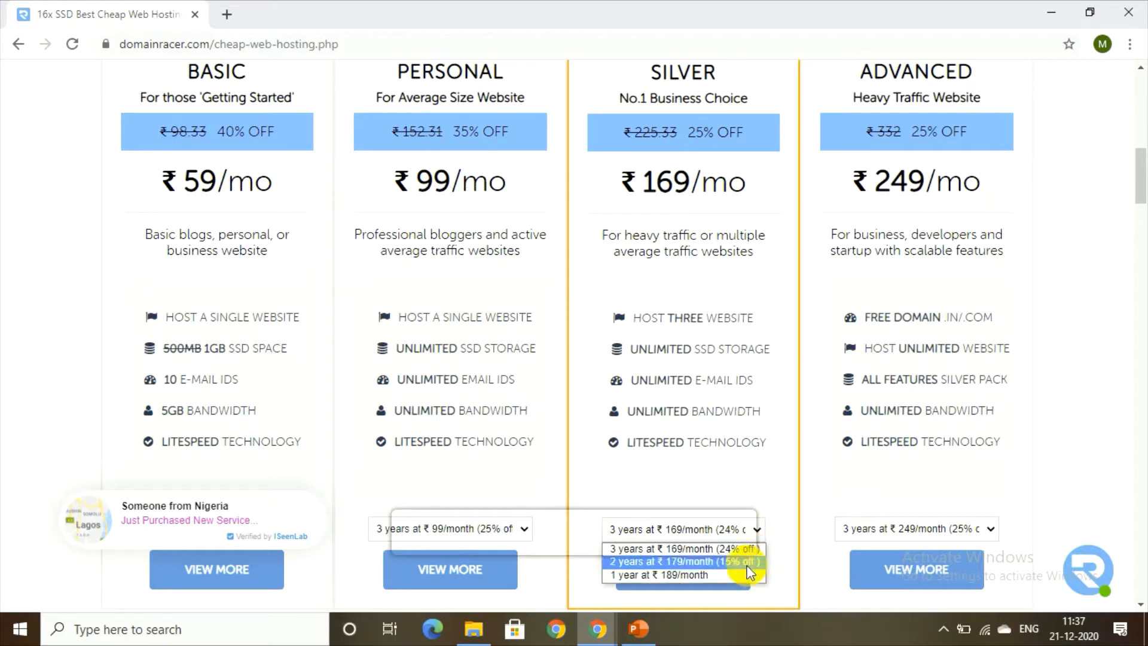
pyautogui.click(748, 548)
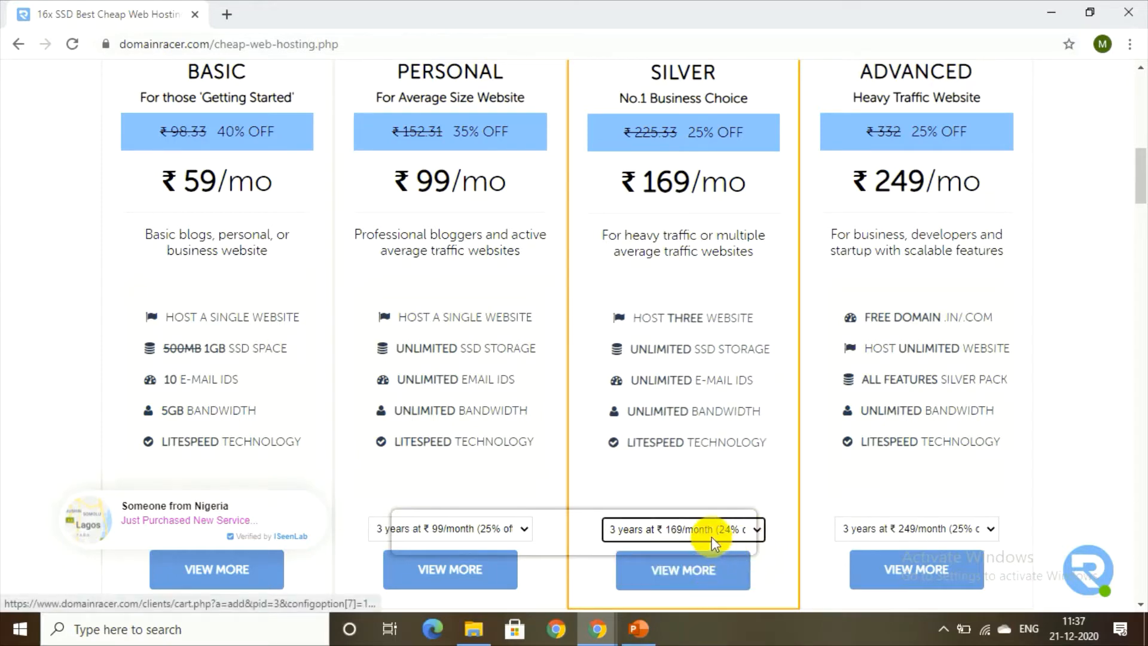
pyautogui.click(731, 573)
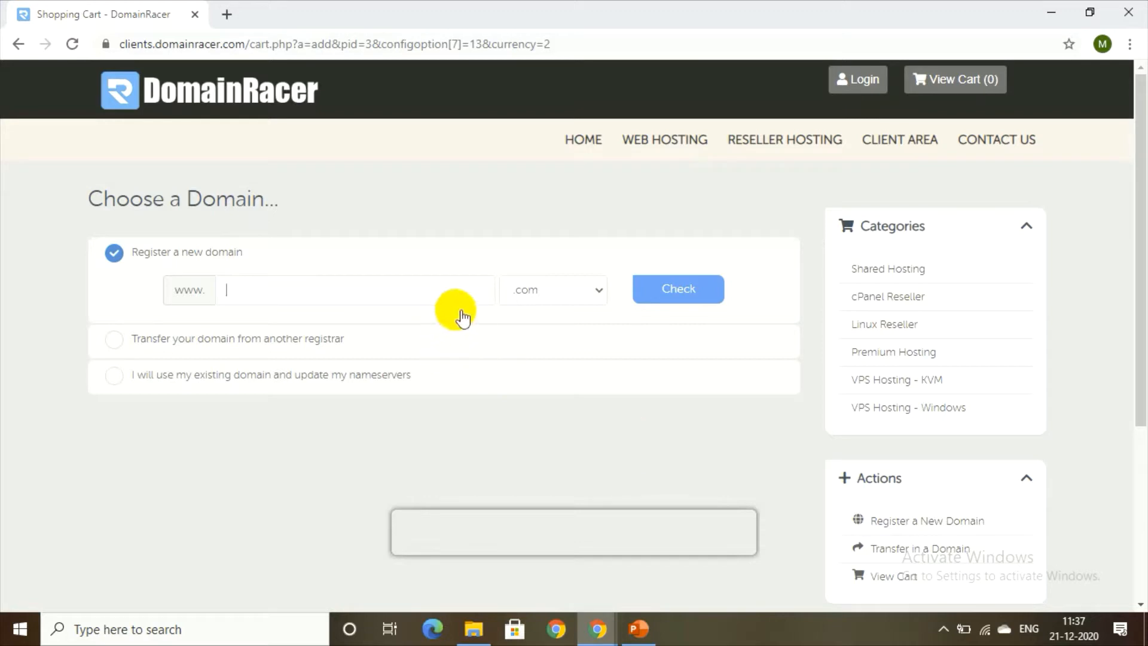
# Step: Enter sfgdhj as the new domain name with the .com extension and check its availability
pyautogui.click(462, 291)
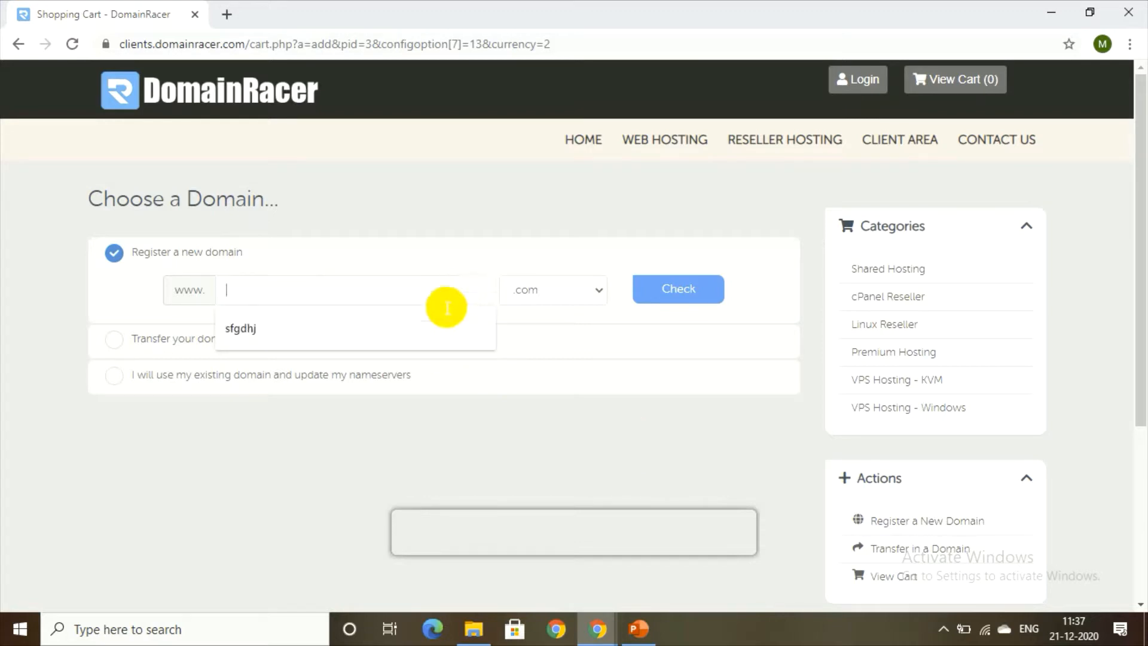
pyautogui.click(306, 458)
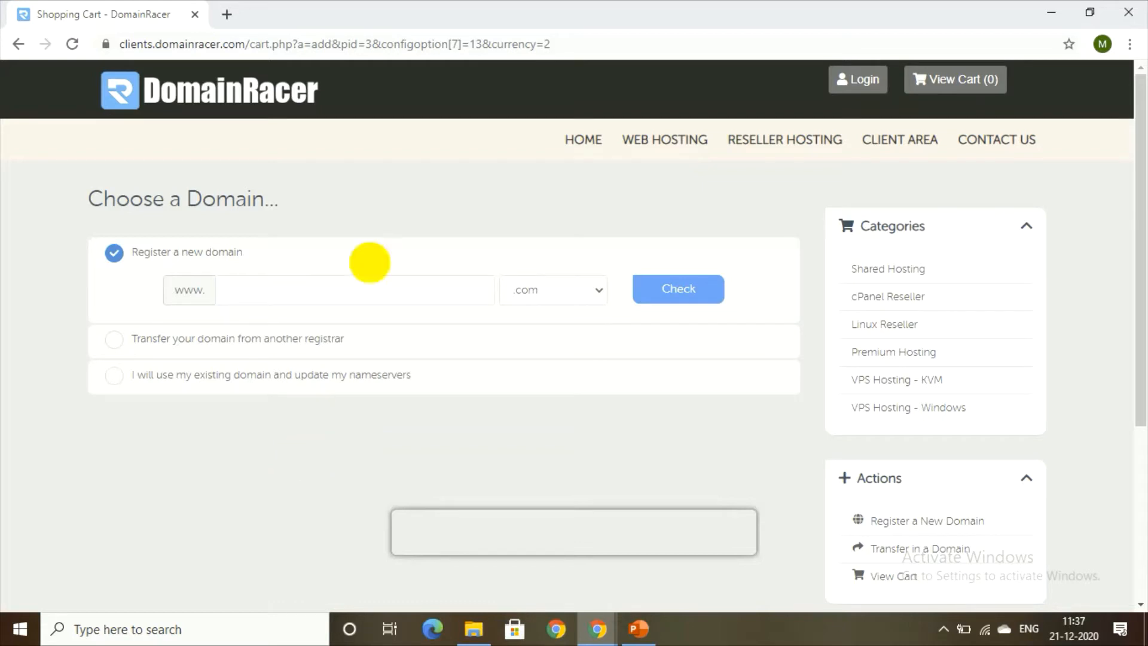
pyautogui.click(361, 293)
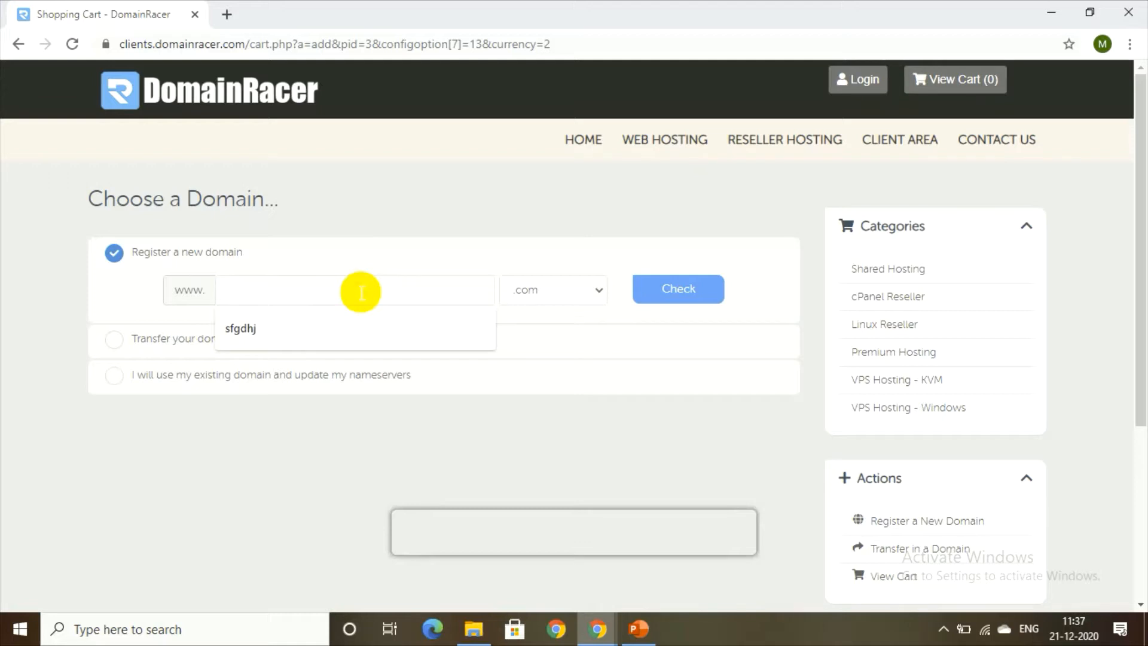
pyautogui.click(312, 331)
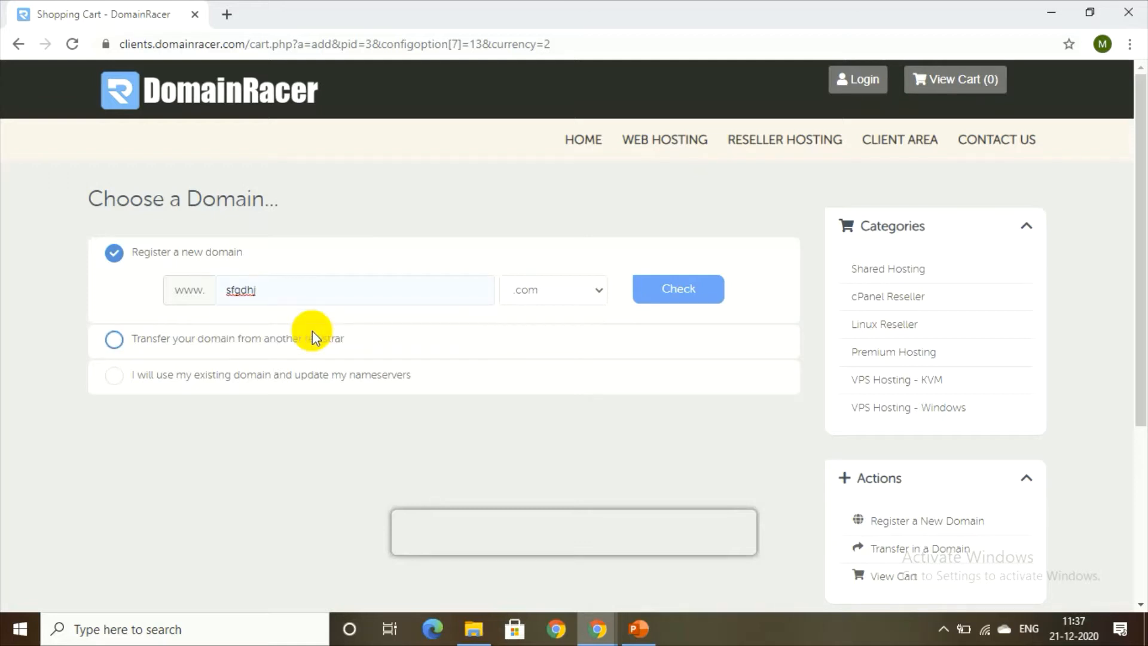
pyautogui.click(596, 299)
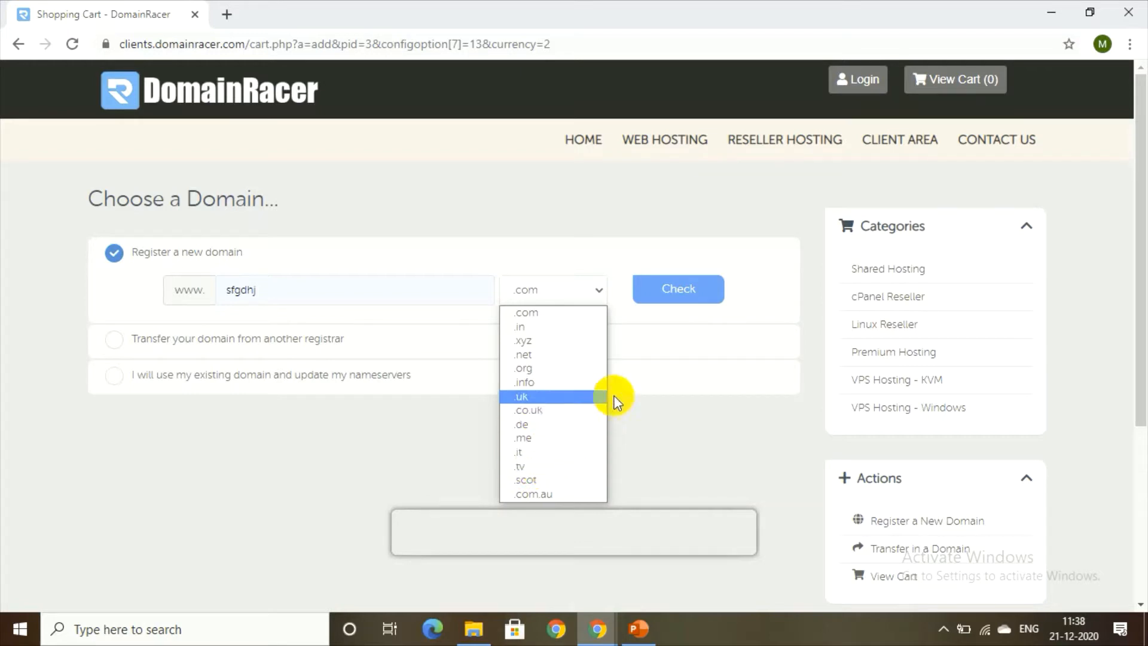
pyautogui.click(594, 312)
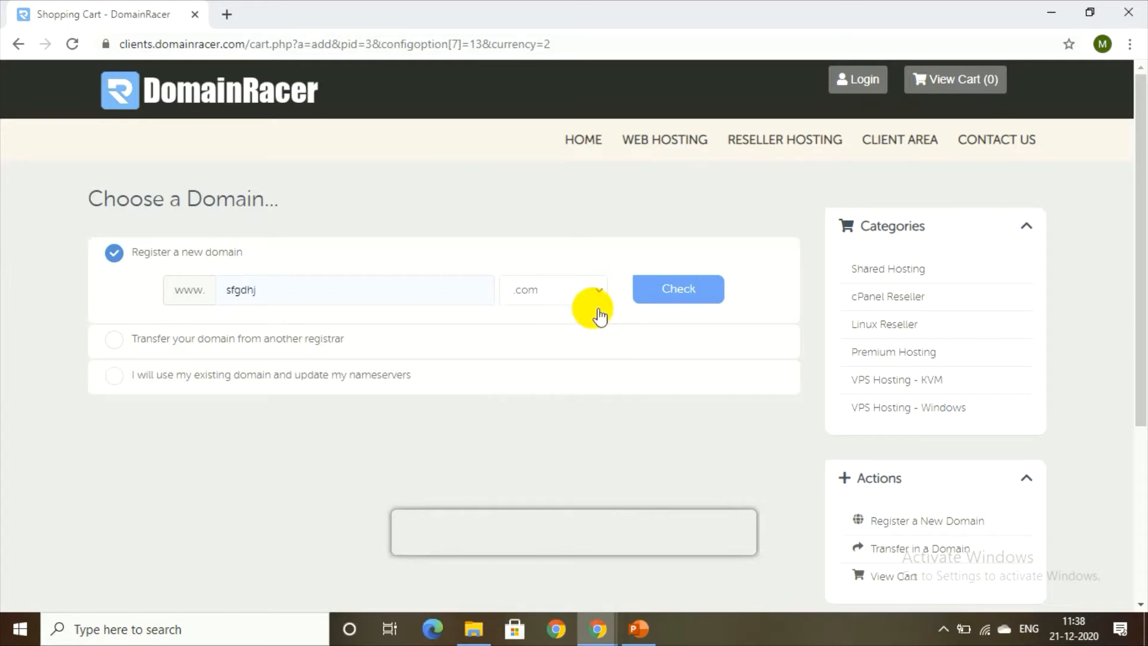
pyautogui.click(675, 295)
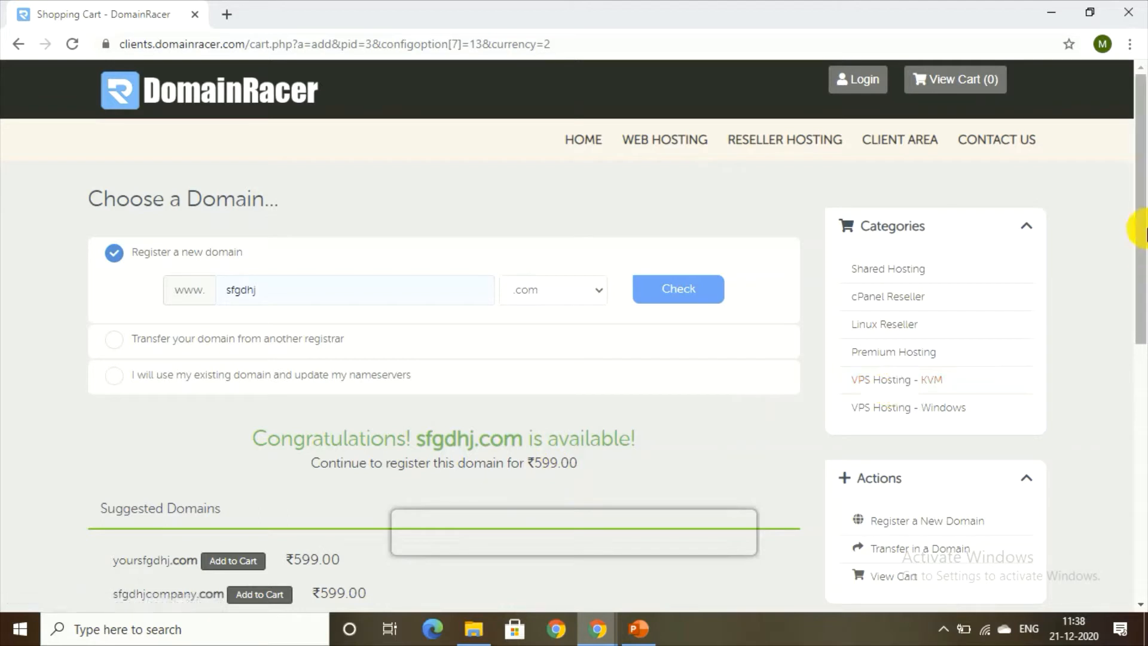
pyautogui.moveTo(1146, 239); pyautogui.dragTo(1146, 194)
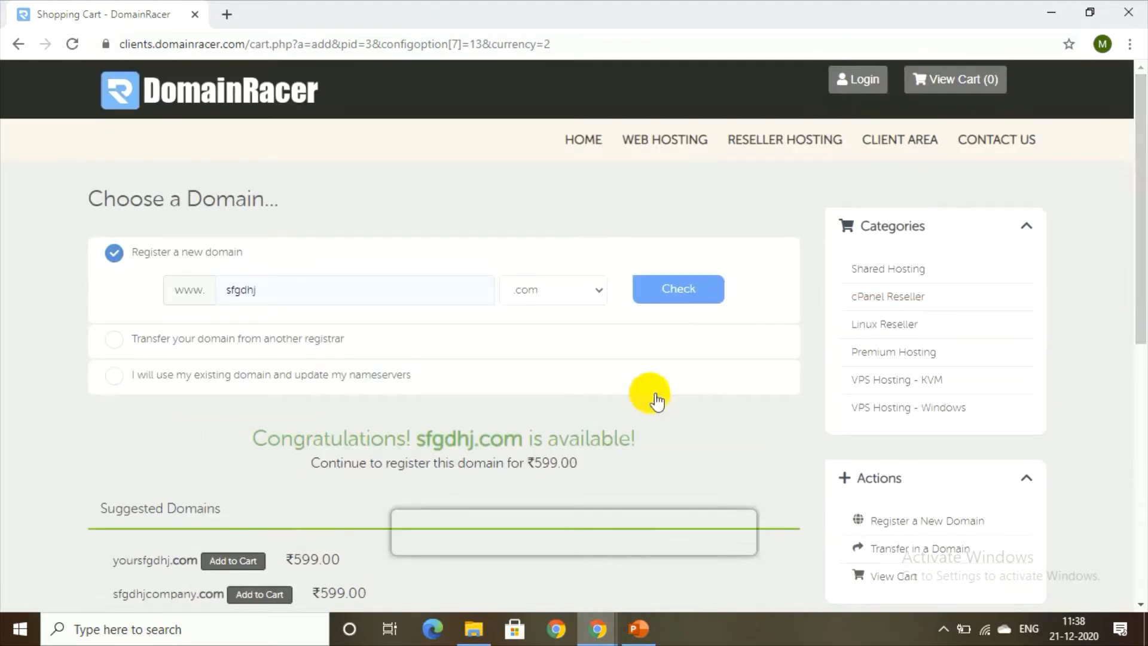
pyautogui.click(474, 302)
pyautogui.doubleClick(474, 302)
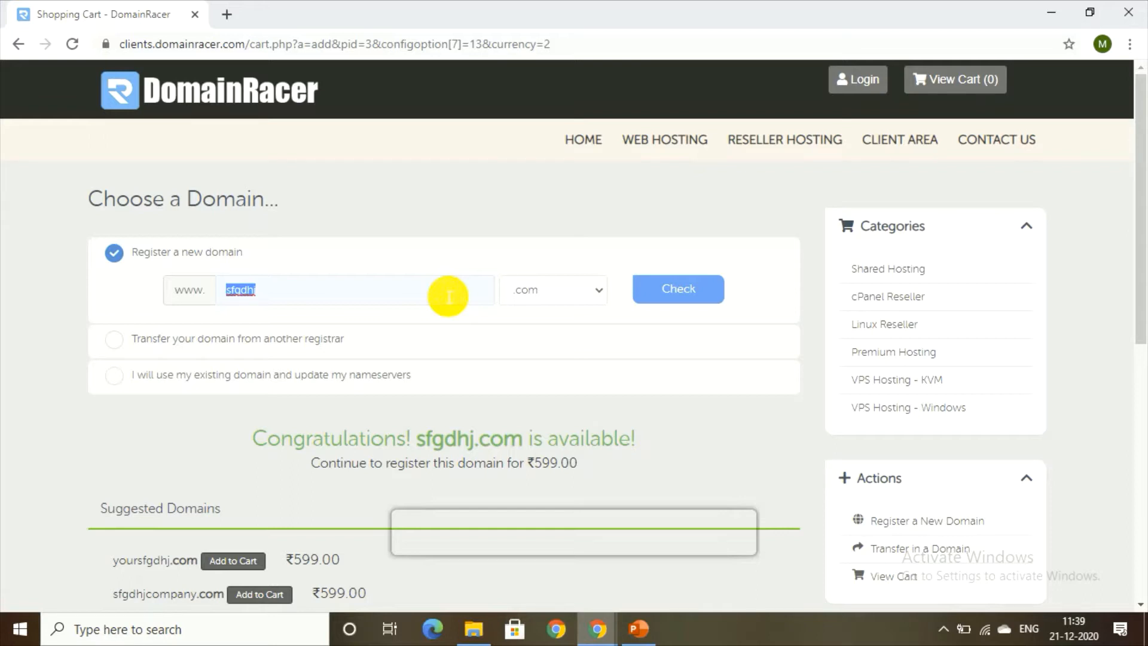
pyautogui.click(448, 296)
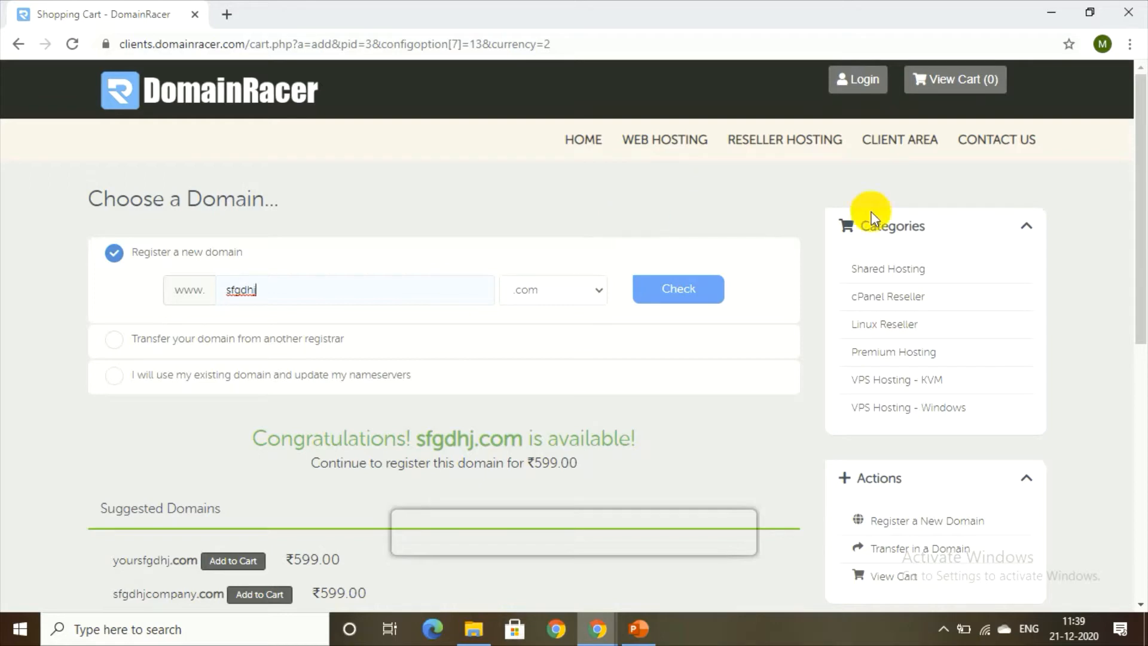
# Step: Review the suggested domains and continue the order with sfgdhj.com
pyautogui.moveTo(1136, 231); pyautogui.dragTo(1134, 556)
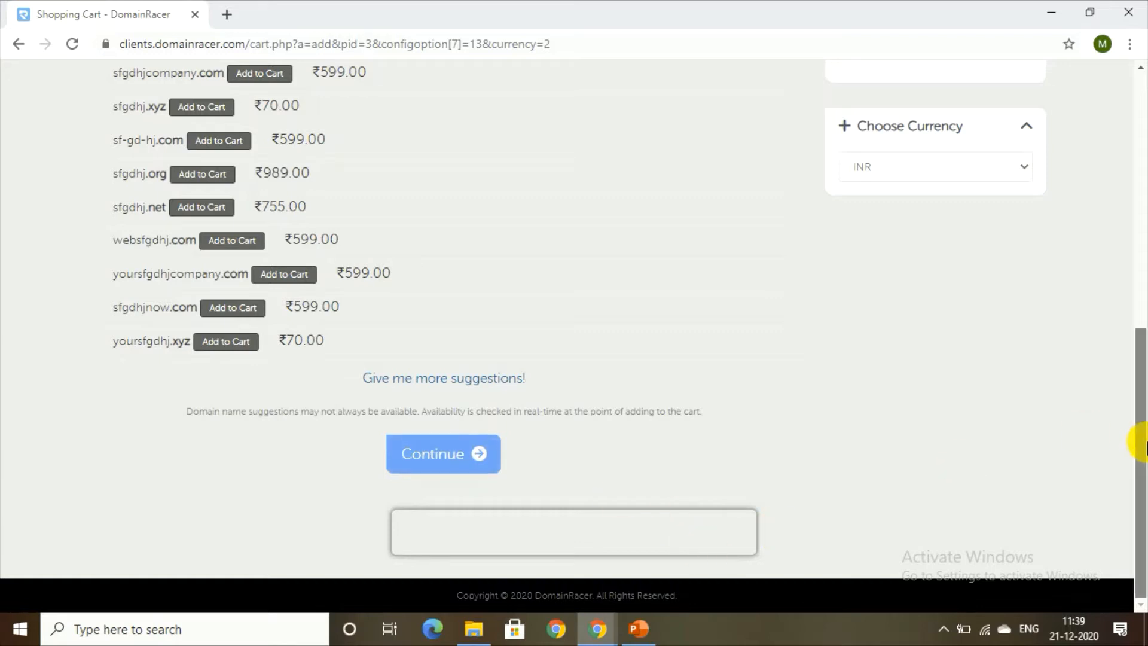
pyautogui.moveTo(1143, 442); pyautogui.dragTo(1135, 370)
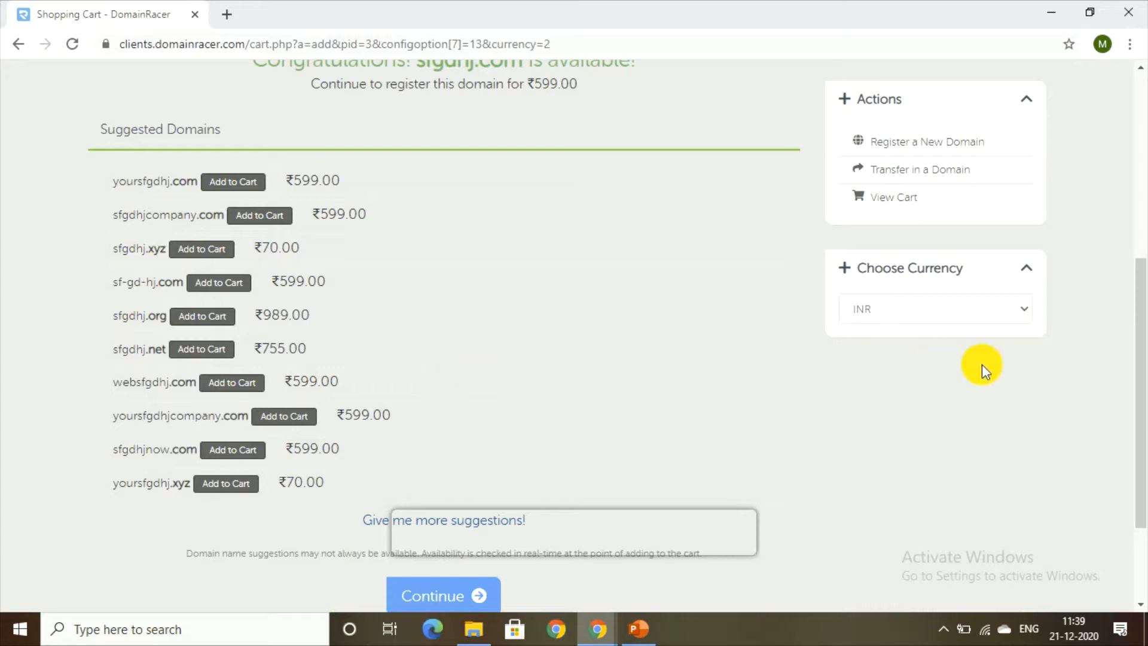
pyautogui.moveTo(1138, 397); pyautogui.dragTo(1138, 468)
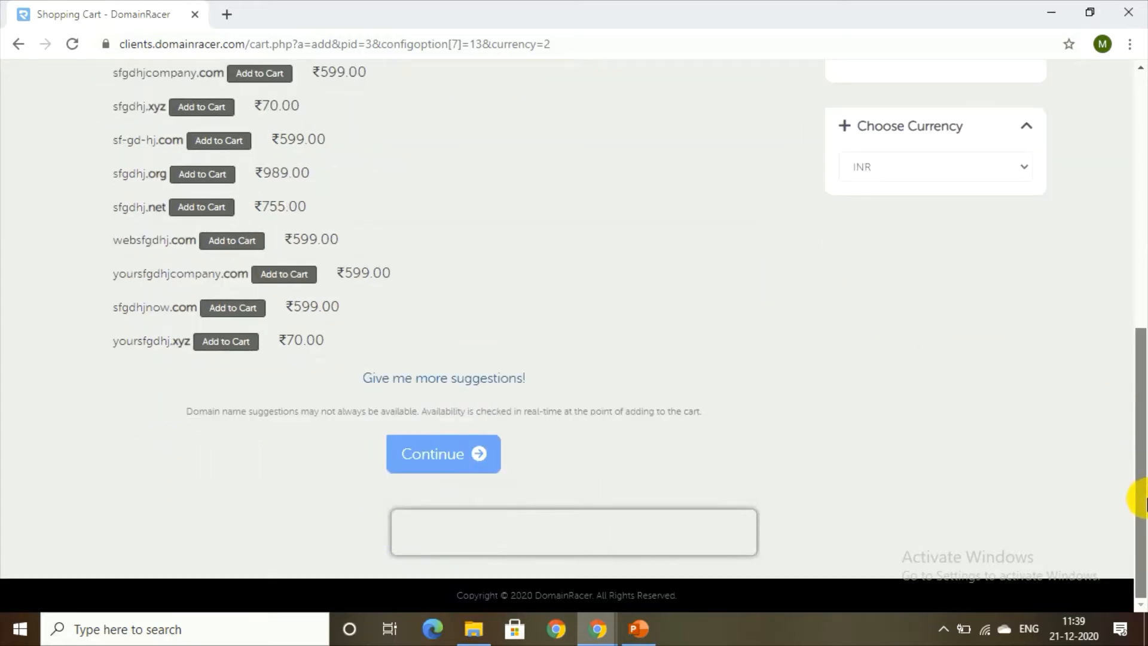
pyautogui.click(446, 450)
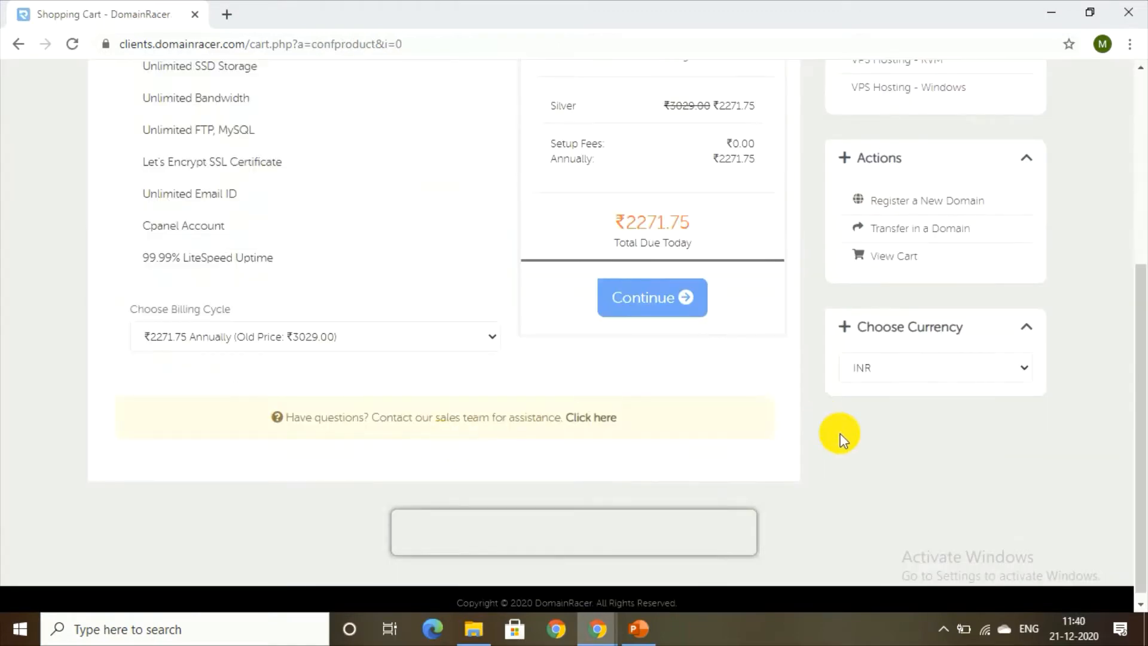
# Step: Continue with the annual billing cycle for the Silver plan and without DNS Management or ID Protection for the domain
pyautogui.moveTo(1140, 397); pyautogui.dragTo(1142, 316)
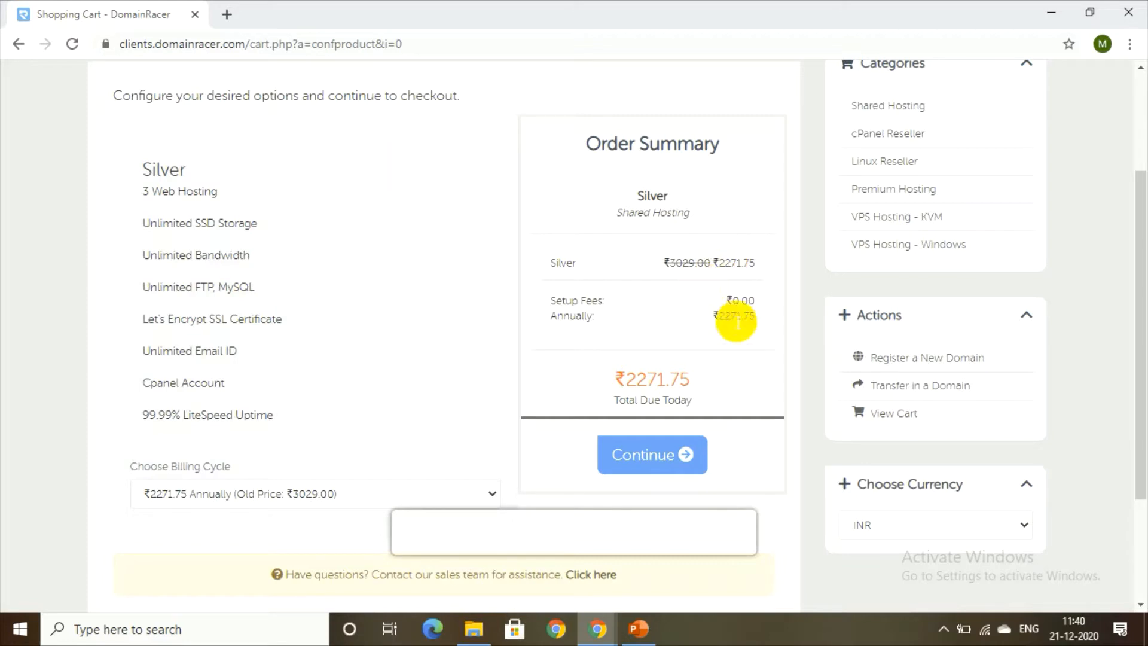
pyautogui.click(644, 456)
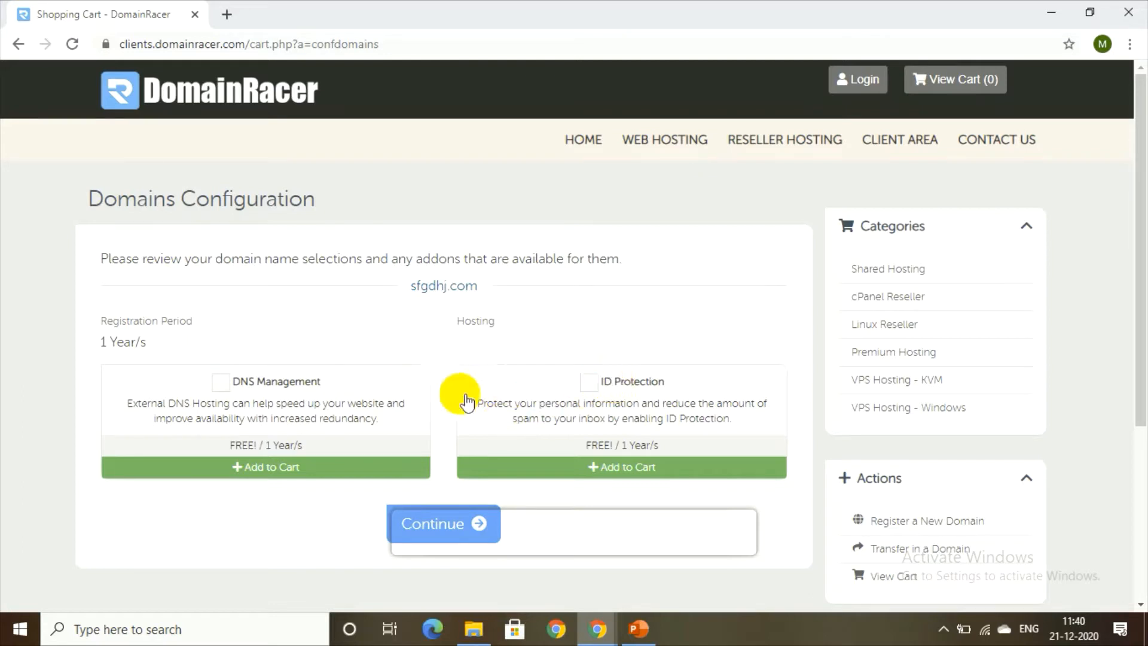
pyautogui.click(450, 521)
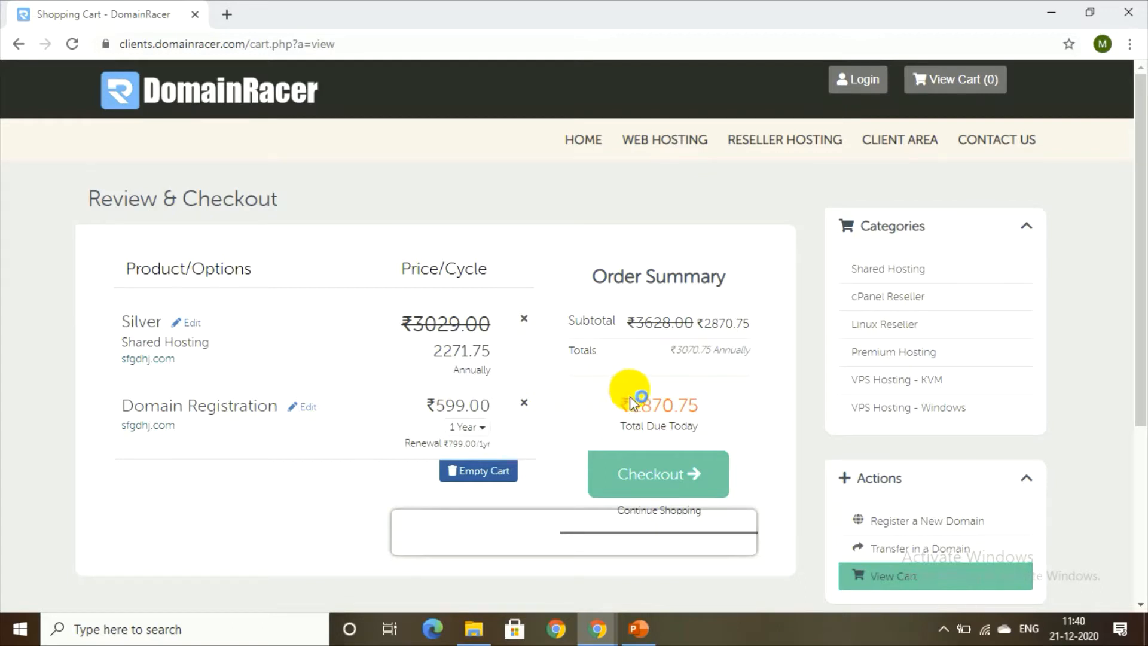
# Step: Proceed from the cart review to checkout and view the personal information and billing address fields
pyautogui.click(653, 487)
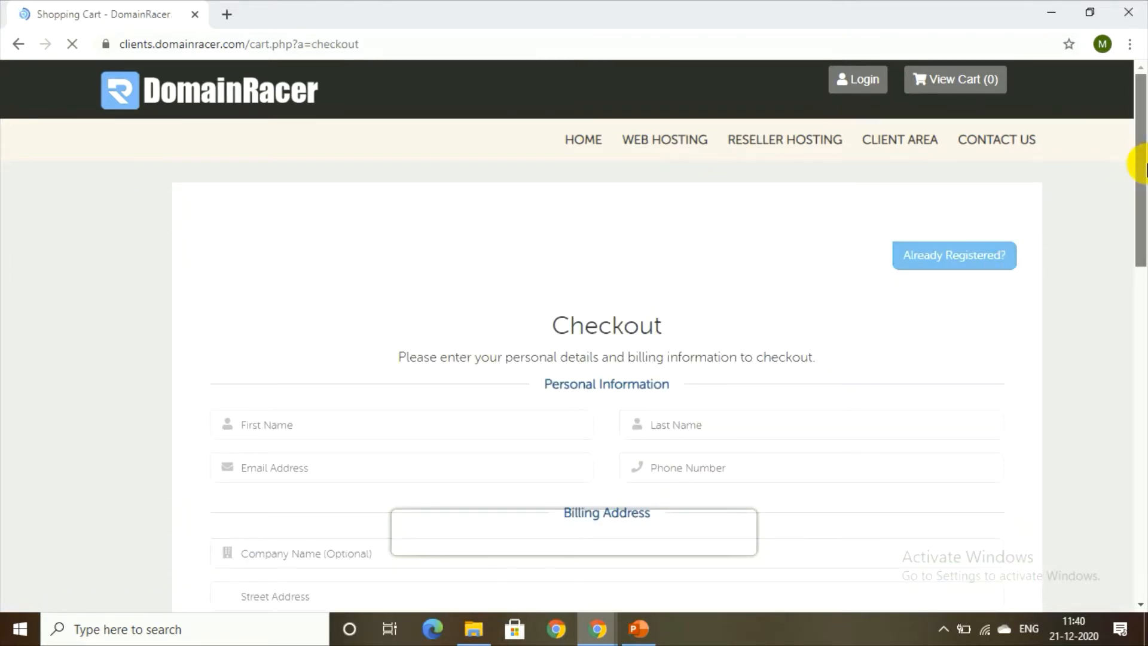
pyautogui.scroll(-2, 1142, 239)
pyautogui.scroll(-2, 1141, 239)
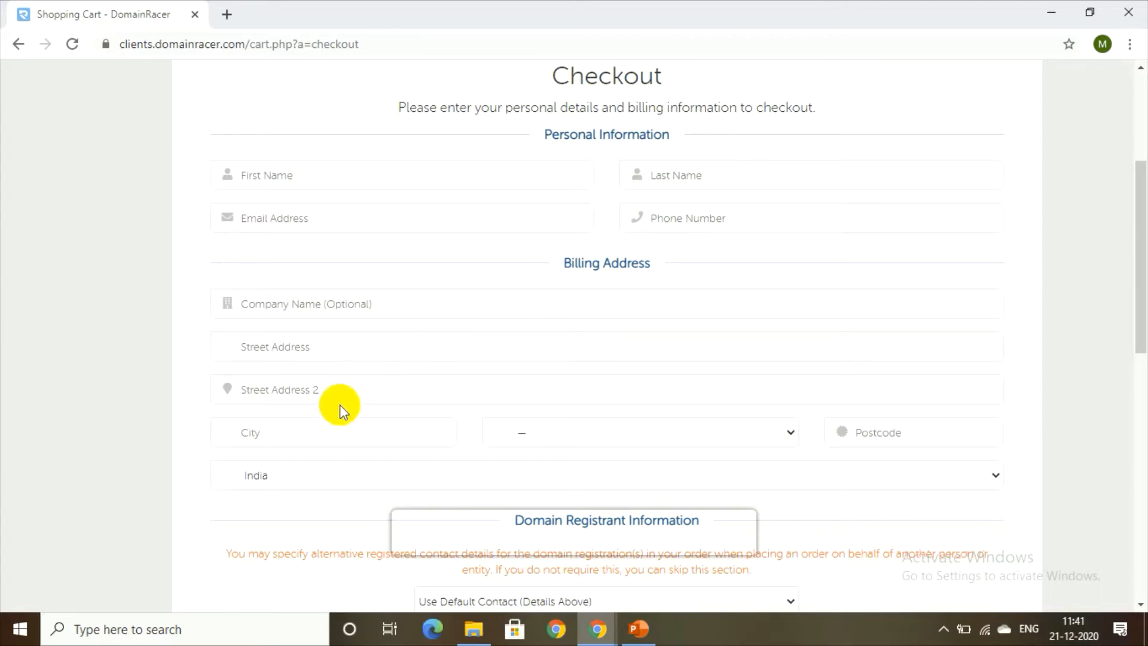
# Step: Review the remaining checkout sections down to the payment method and agree to the Terms of Service
pyautogui.moveTo(1142, 321); pyautogui.dragTo(1141, 410)
pyautogui.scroll(-4, 1096, 346)
pyautogui.moveTo(1137, 423); pyautogui.dragTo(1137, 496)
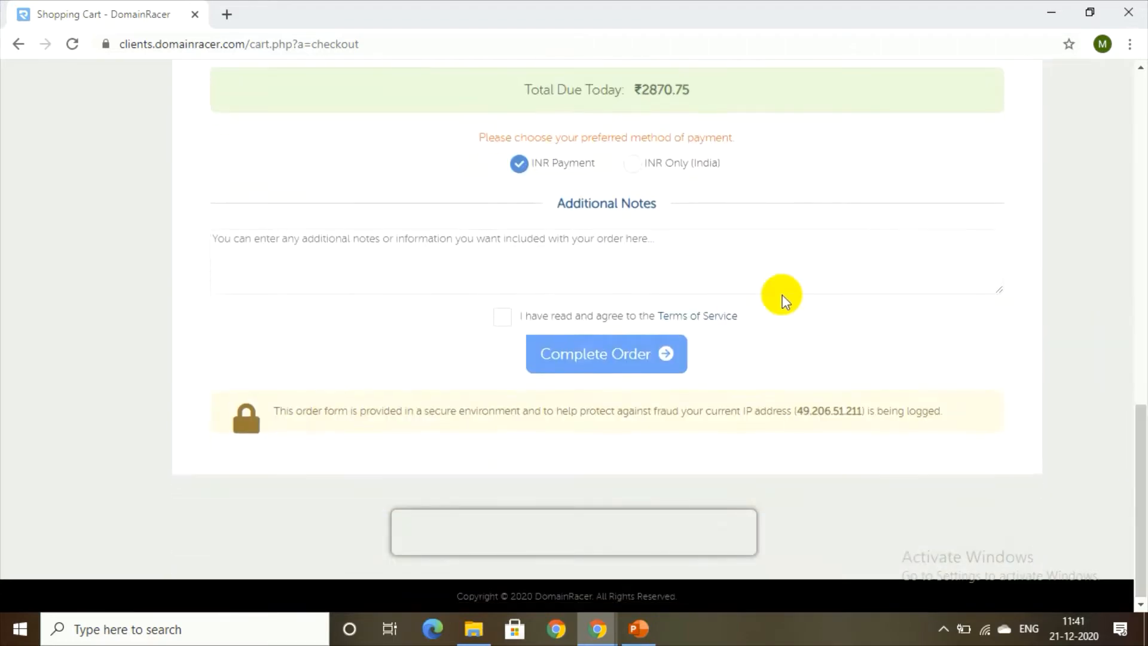
pyautogui.click(499, 328)
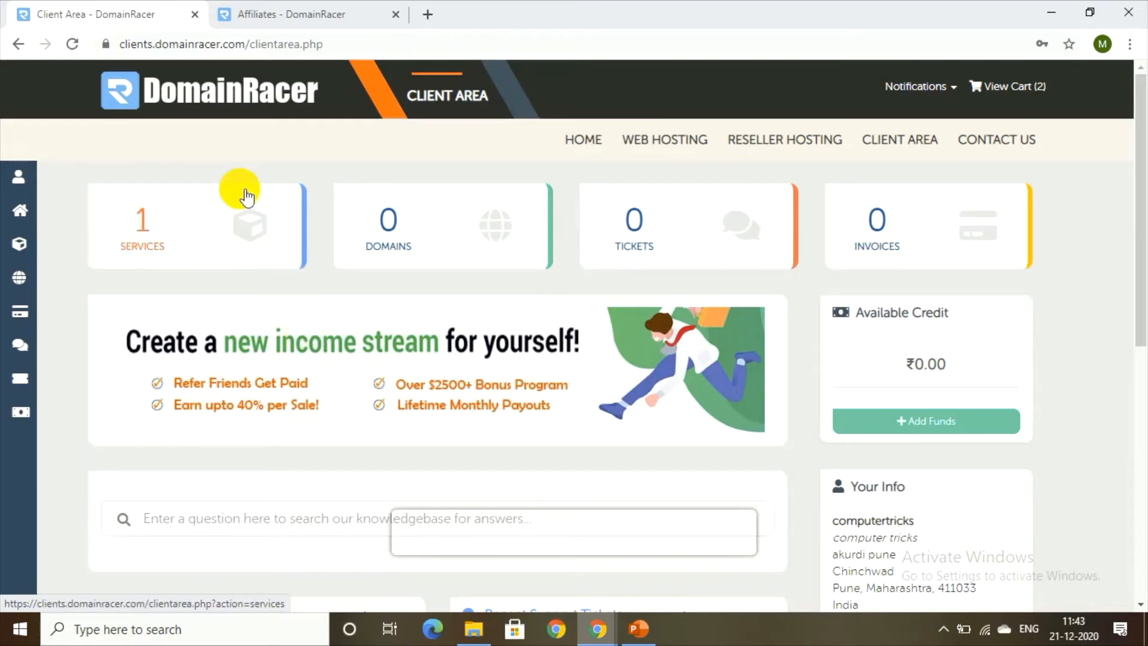
# Step: Open the product details of the active Advanced hosting service from the client area's list of own services
pyautogui.moveTo(18, 176)
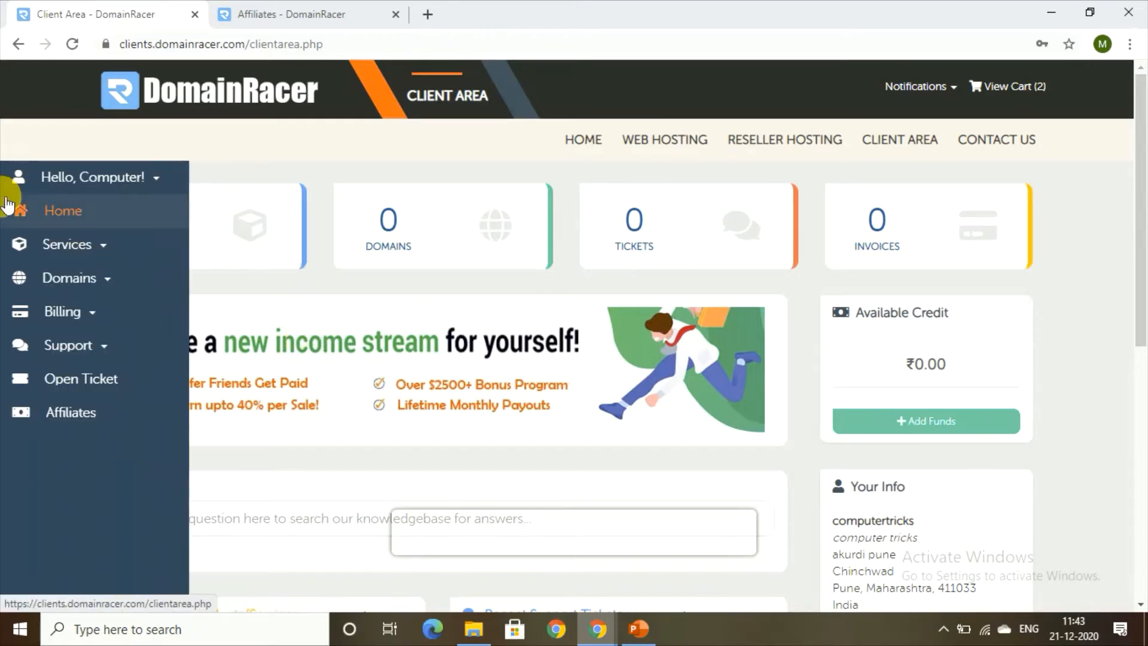
pyautogui.click(57, 244)
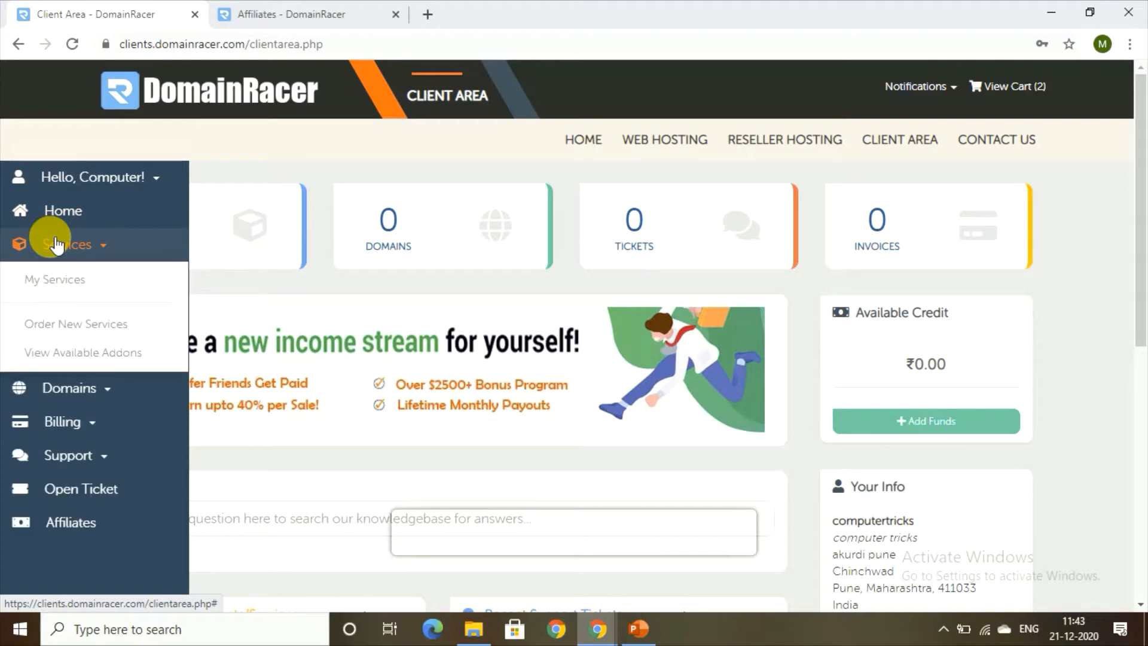
pyautogui.click(70, 294)
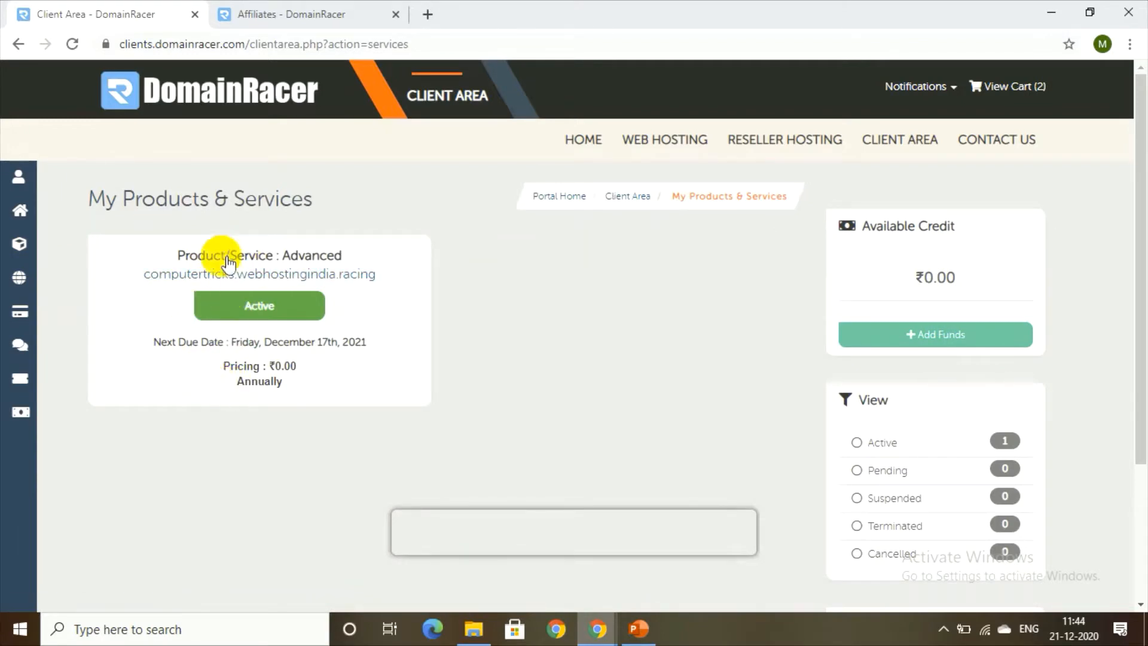
pyautogui.click(275, 312)
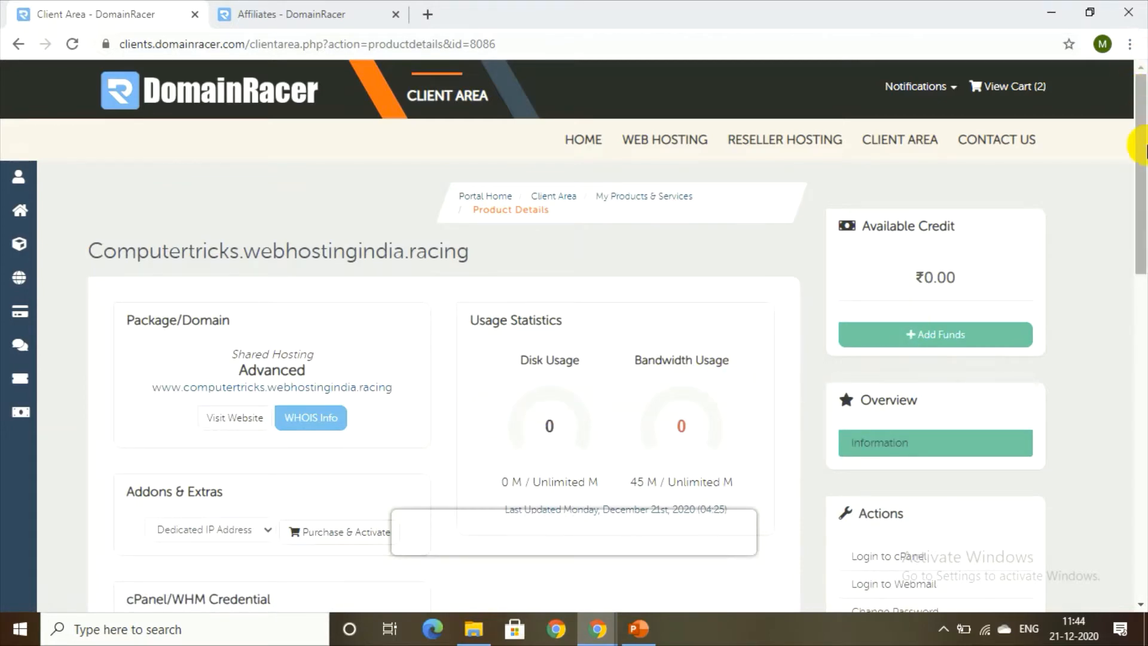
# Step: Review the hosting service's product details and log in to its cPanel
pyautogui.moveTo(1141, 239); pyautogui.dragTo(1143, 597)
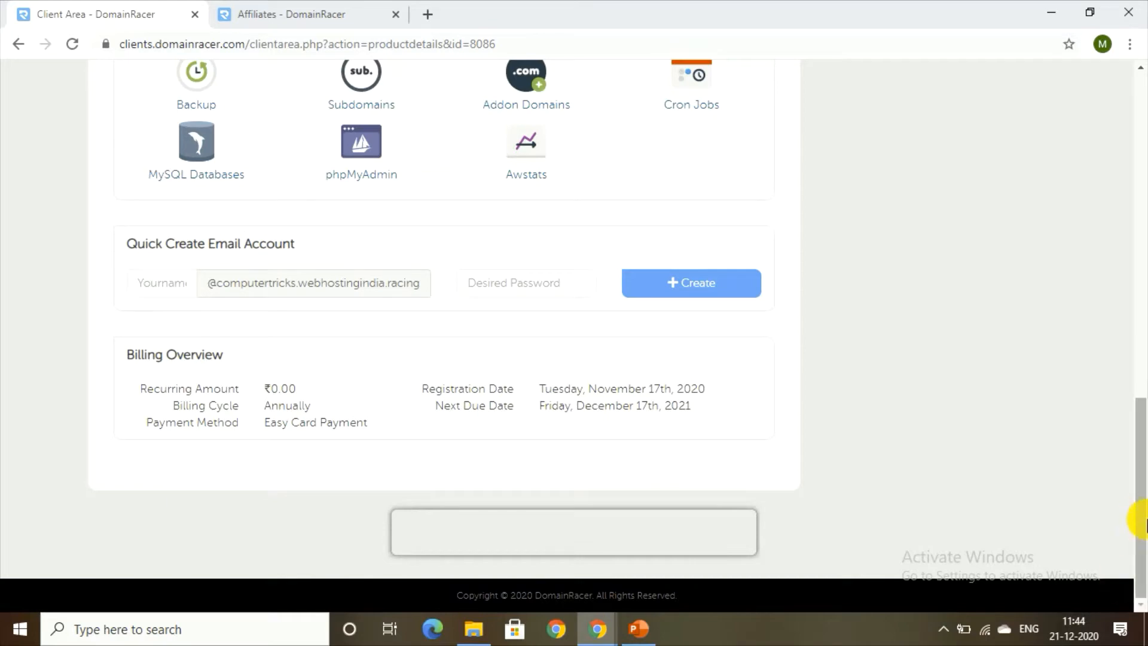
pyautogui.moveTo(1145, 521); pyautogui.dragTo(1137, 243)
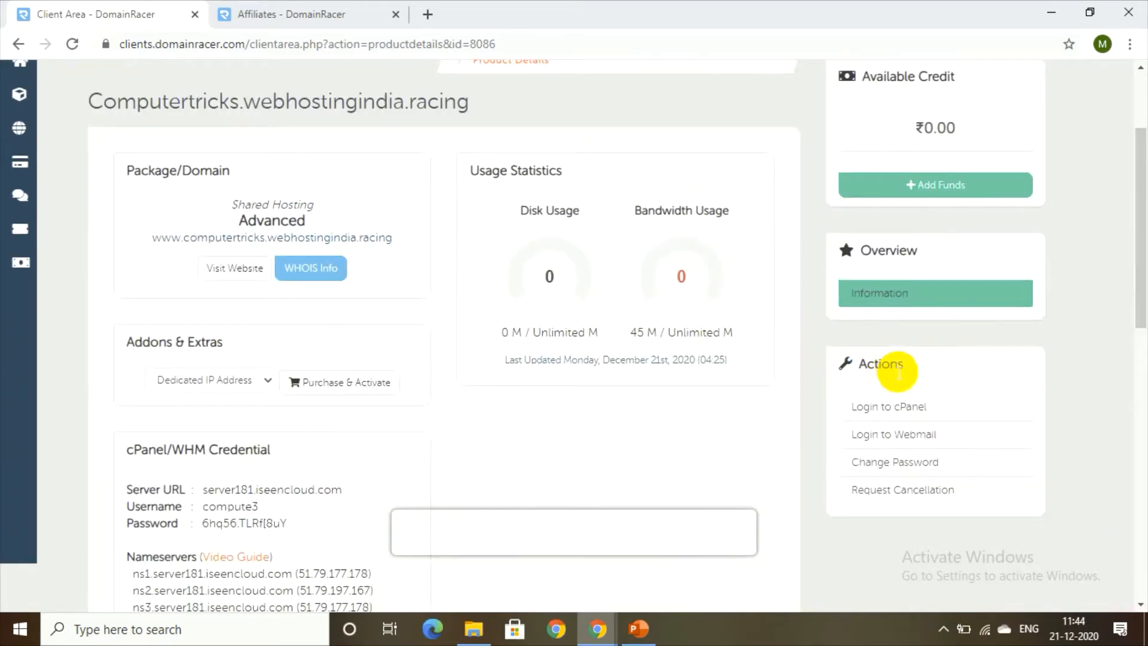
pyautogui.click(876, 418)
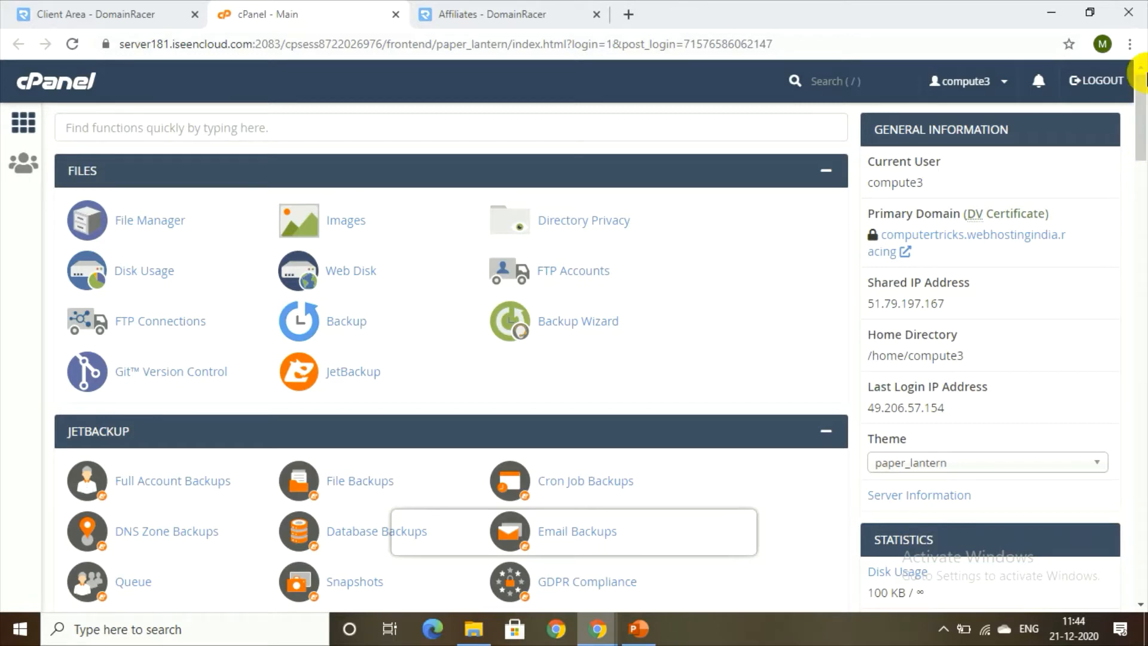
# Step: Open WordPress from the Softaculous apps installer in cPanel and start its installation form
pyautogui.scroll(-1, 1142, 108)
pyautogui.moveTo(1145, 109); pyautogui.dragTo(1142, 604)
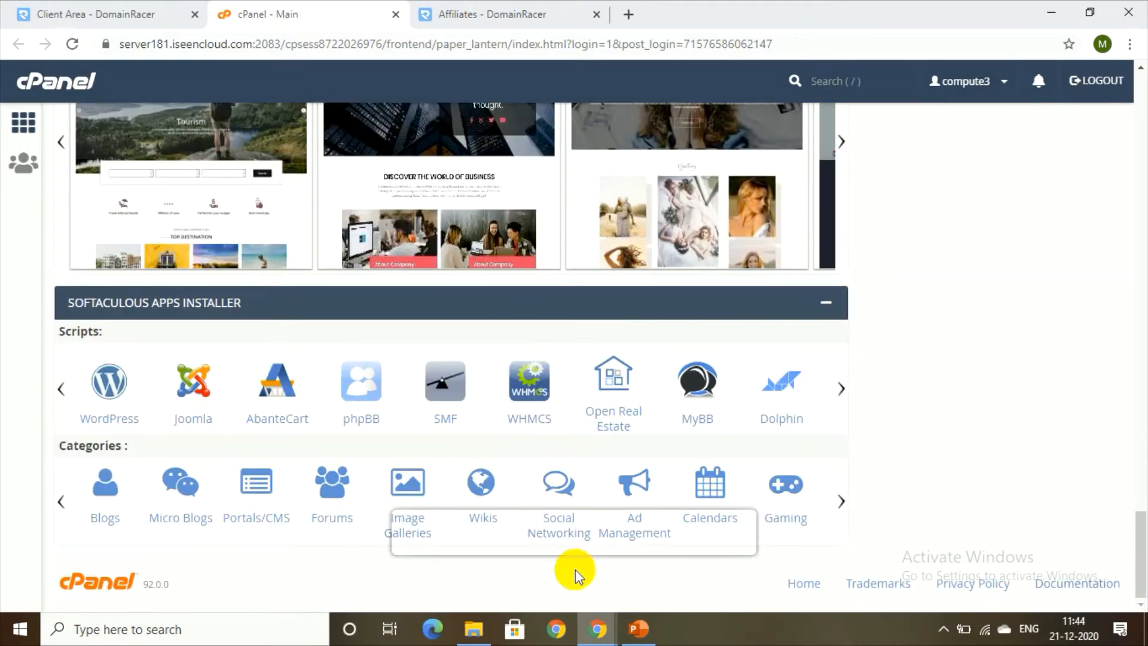
pyautogui.click(111, 402)
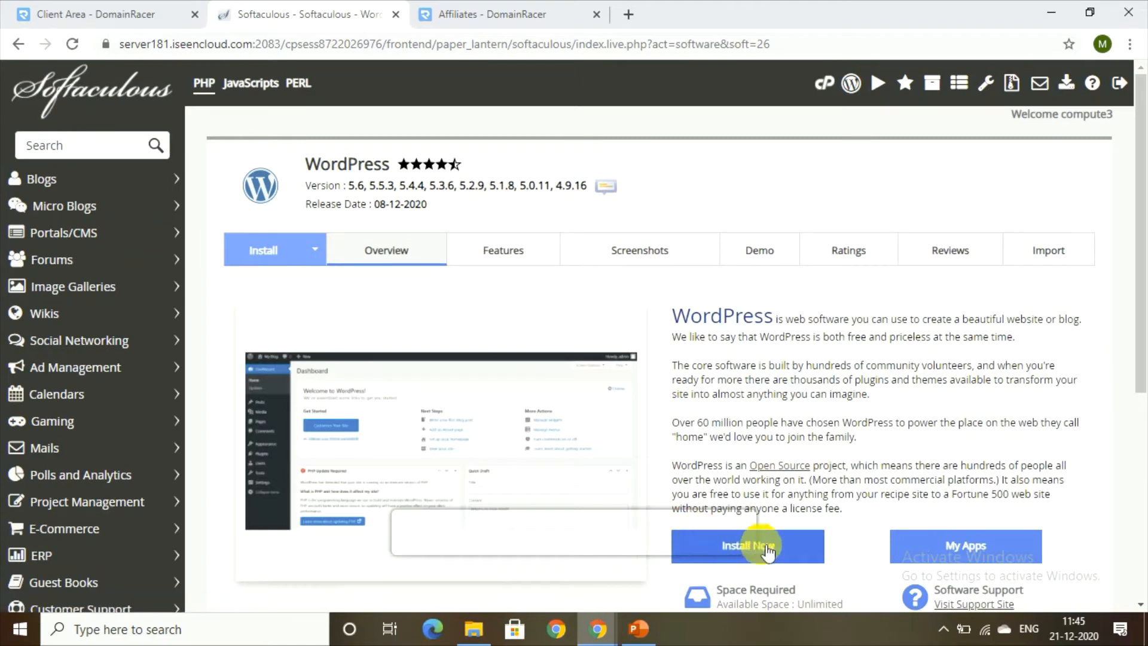
pyautogui.click(770, 544)
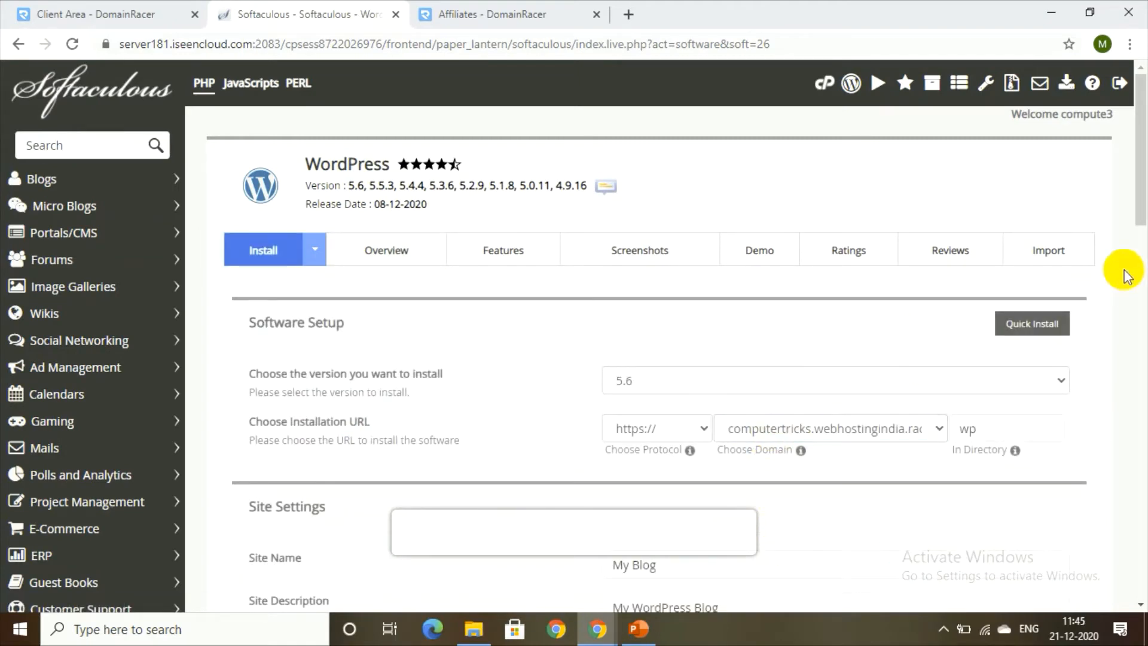
# Step: Clear the wp directory from the installation URL so WordPress installs in the domain root
pyautogui.scroll(-3, 1126, 275)
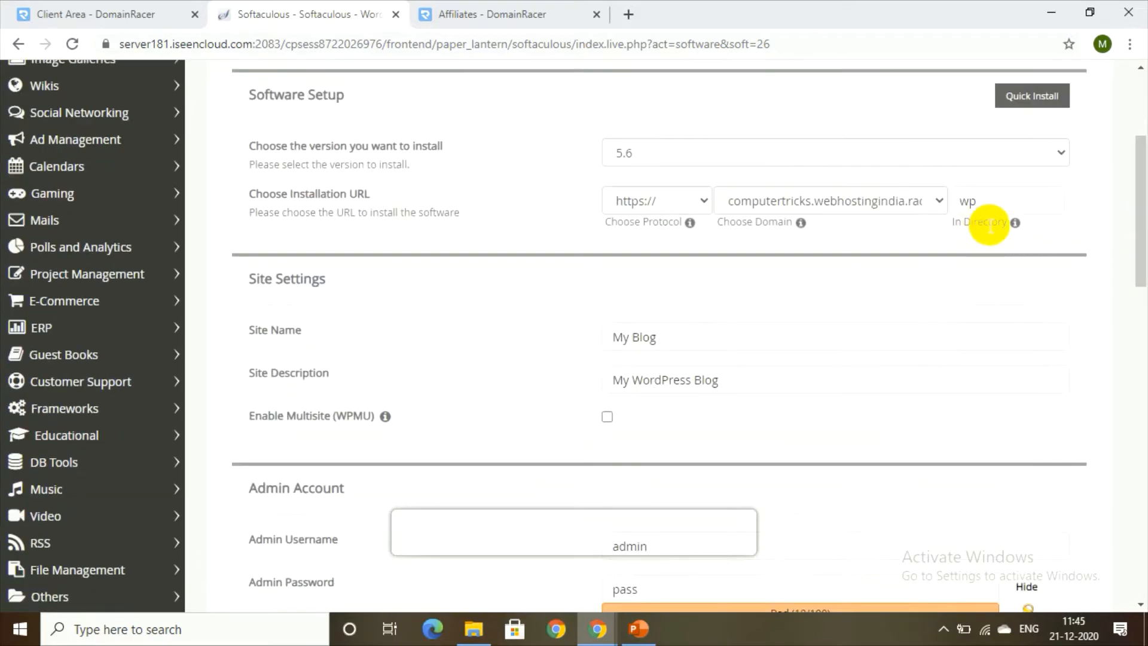
pyautogui.doubleClick(988, 203)
pyautogui.press('BackSpace')
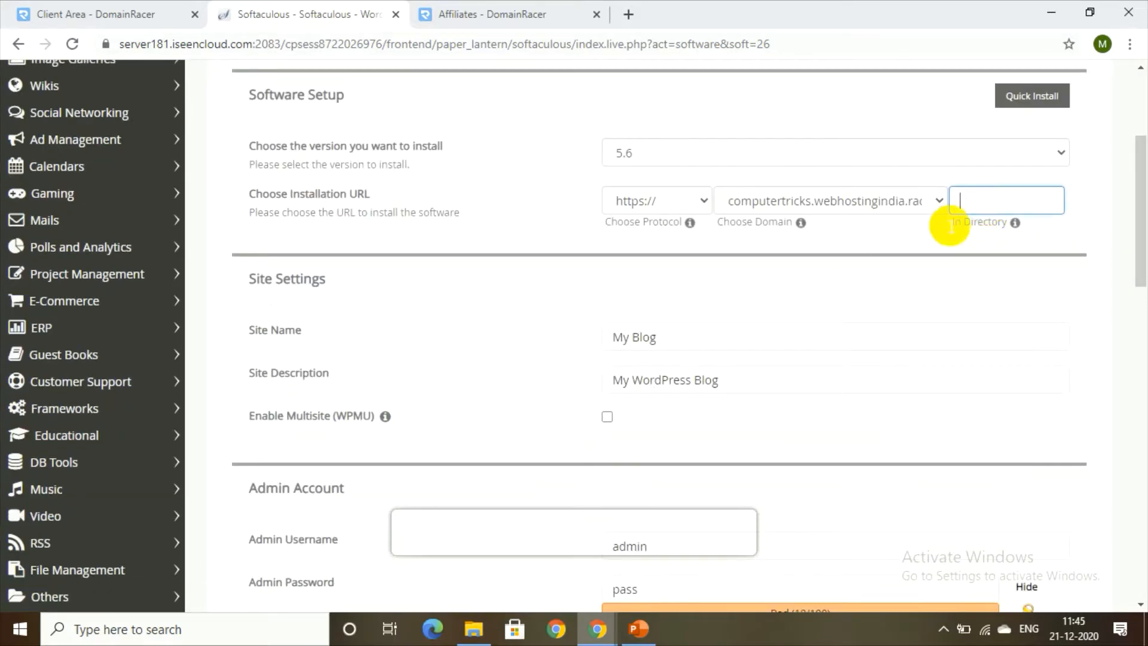
# Step: Set the WordPress site name to "education for everyone"
pyautogui.click(686, 335)
pyautogui.tripleClick(671, 344)
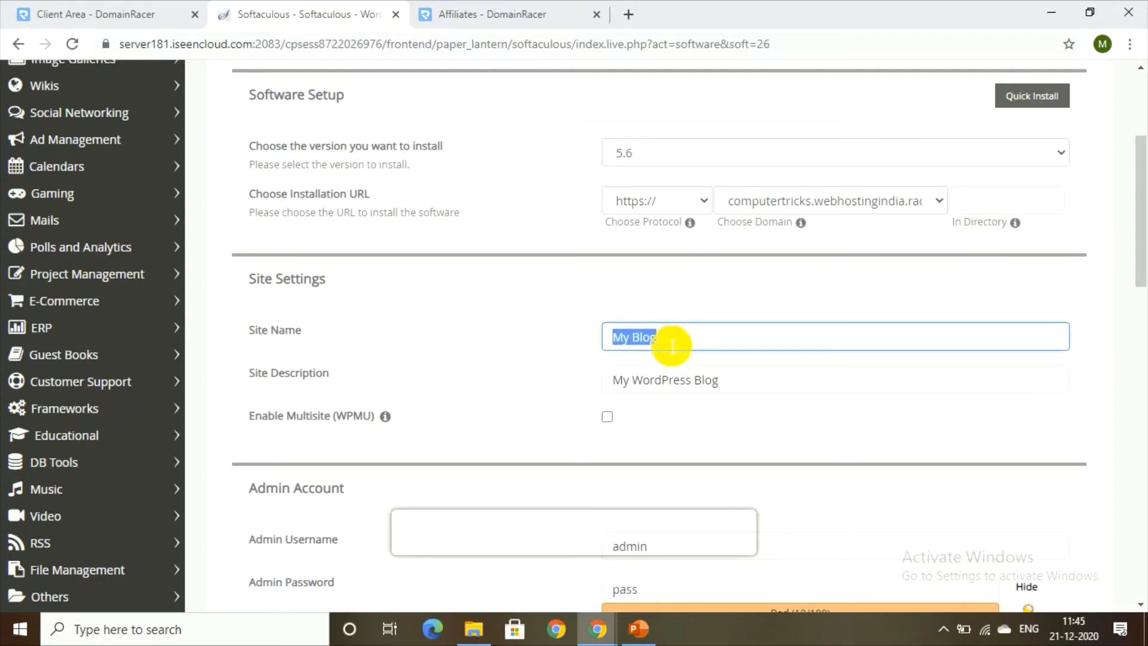
pyautogui.press('BackSpace')
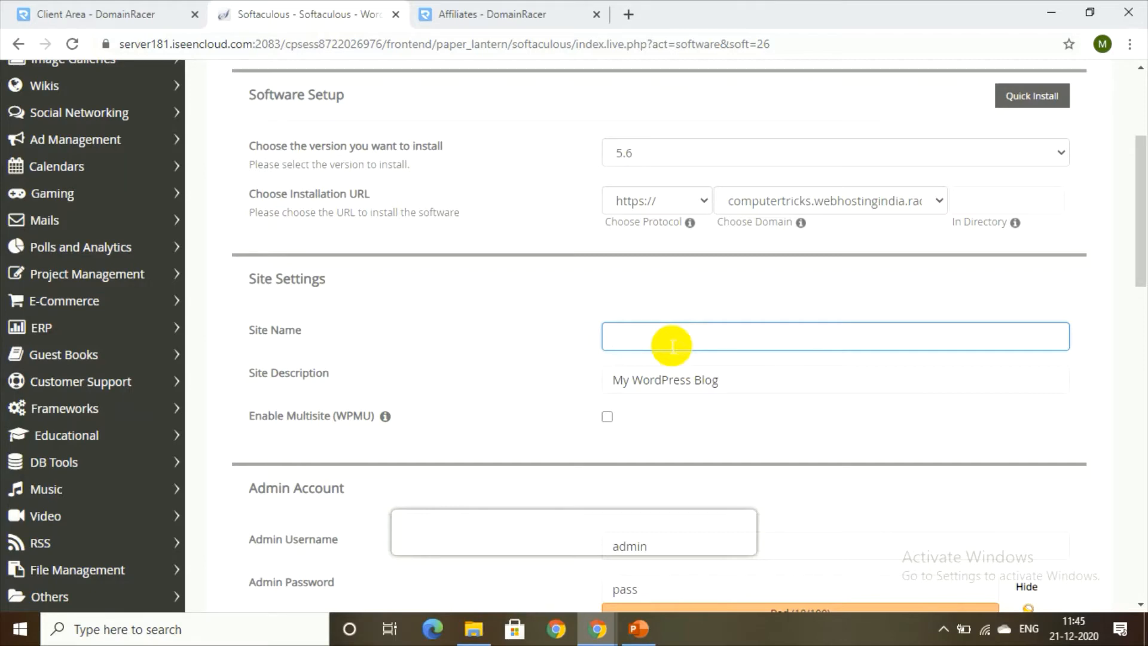
pyautogui.write('edu')
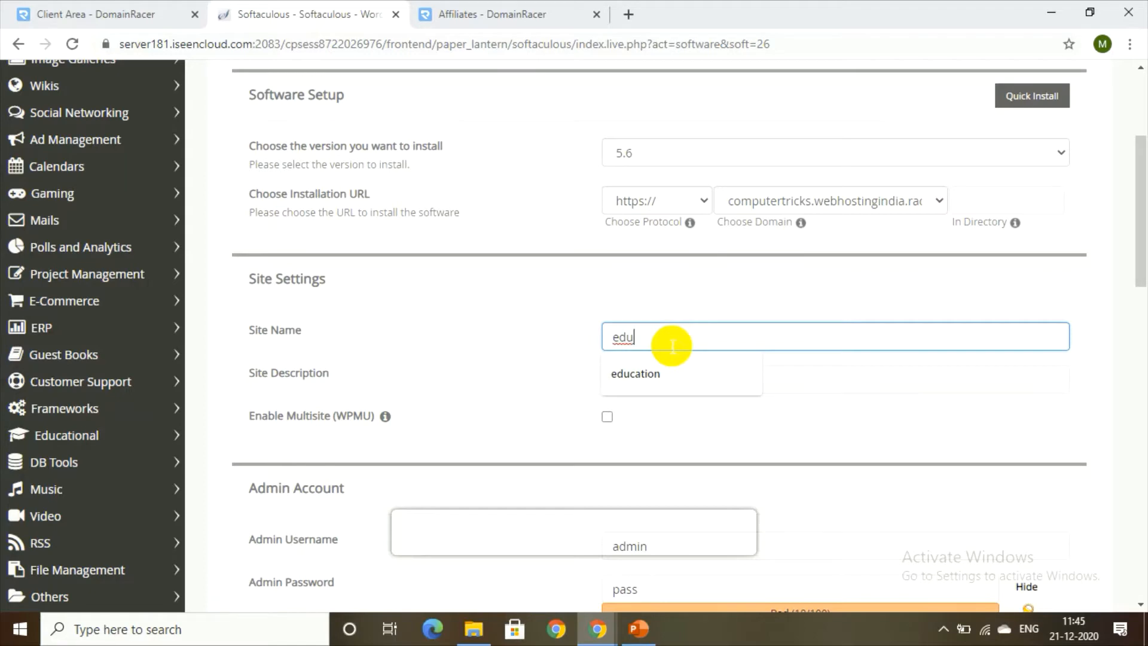
pyautogui.write('cario')
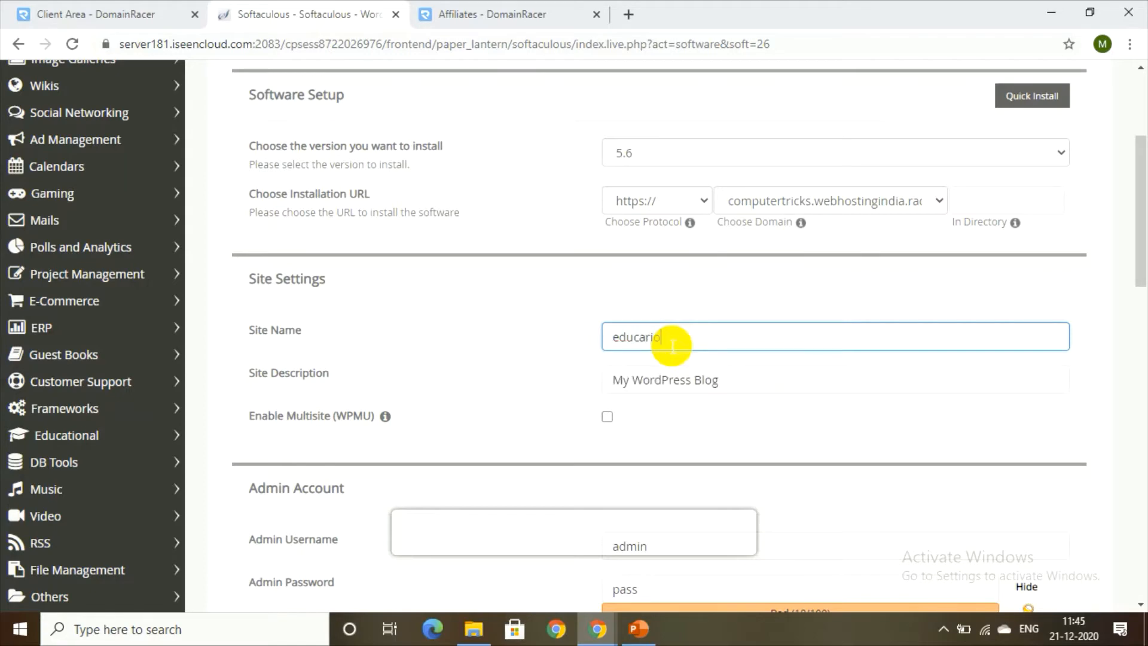
pyautogui.press('BackSpace')
pyautogui.press('BackSpace')
pyautogui.write('tion')
pyautogui.write('for everyone')
# Step: Replace the site description with "education for next gen"
pyautogui.click(691, 384)
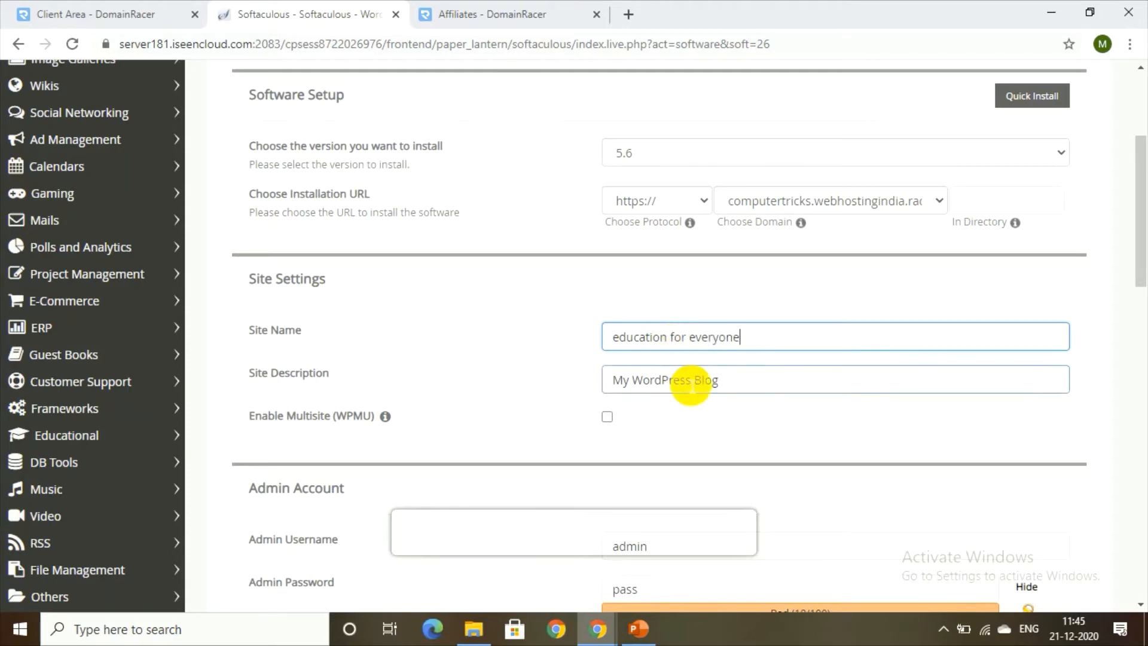
pyautogui.tripleClick(692, 383)
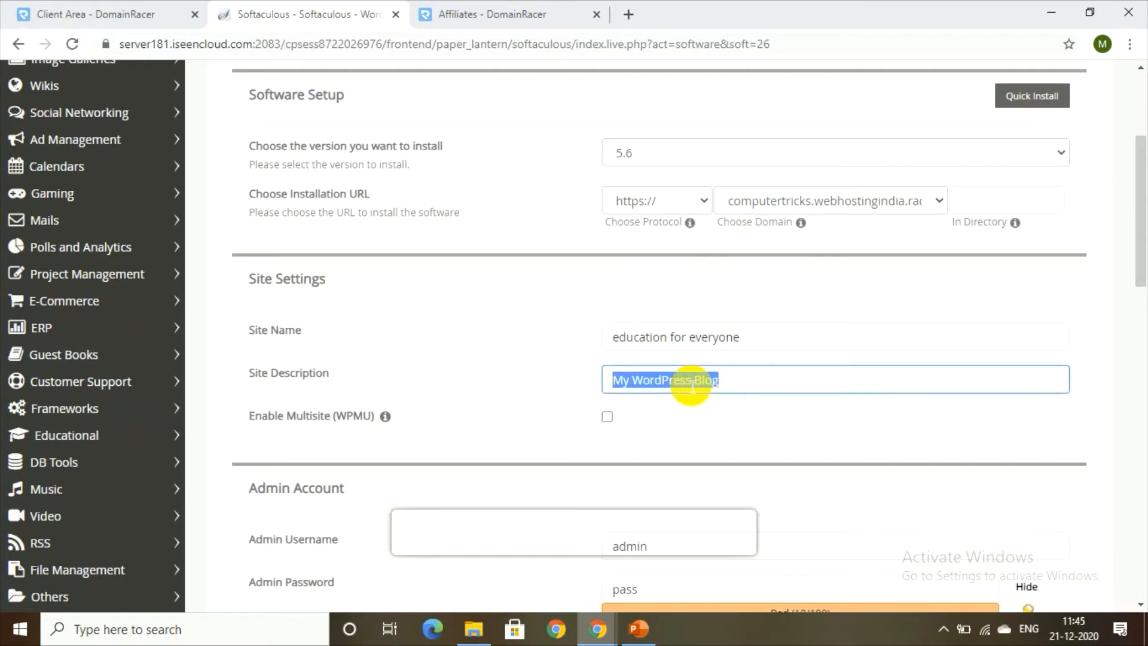
pyautogui.press('BackSpace')
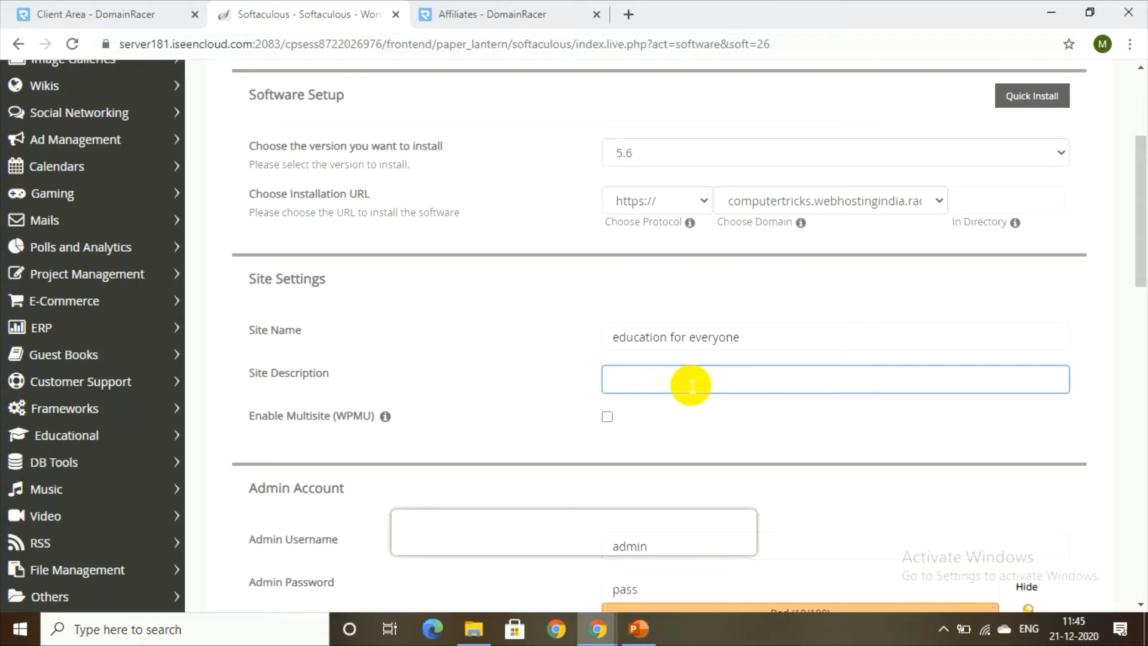
pyautogui.write('education for next gen')
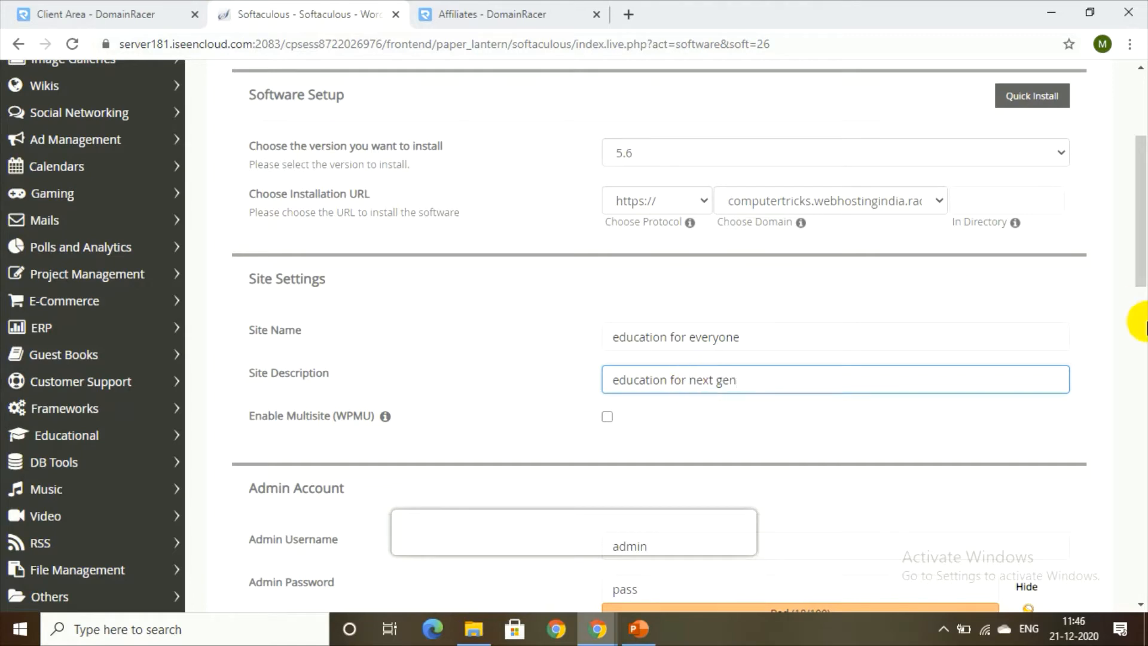
# Step: Examine the admin account's username, password and email settings
pyautogui.scroll(-2, 1144, 323)
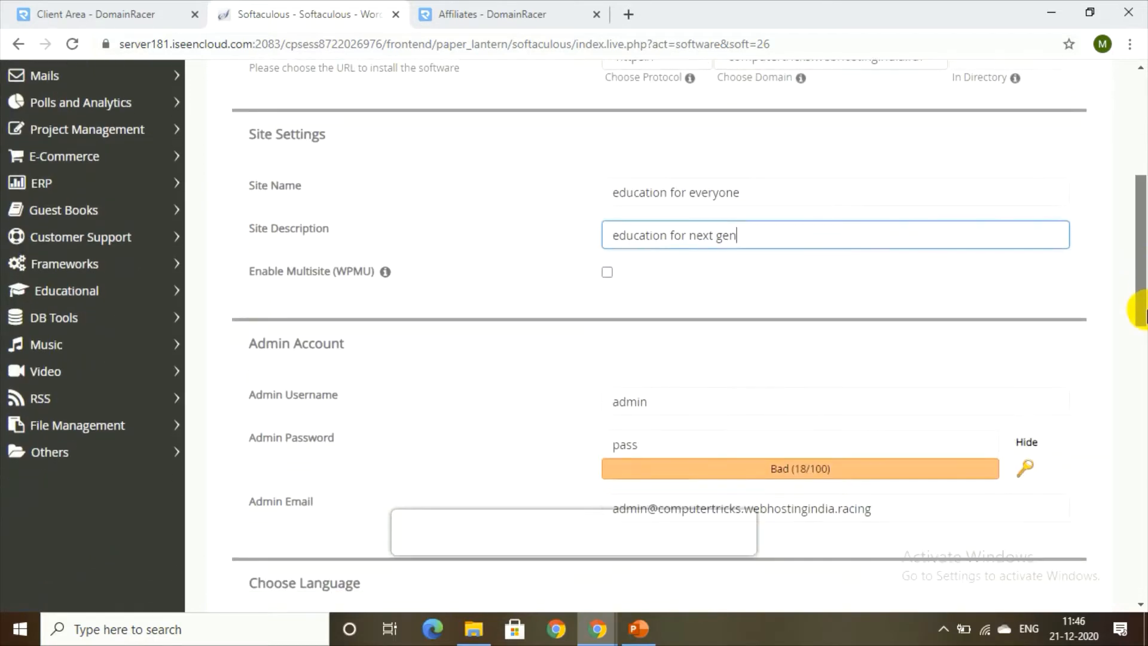
pyautogui.scroll(-3, 1139, 323)
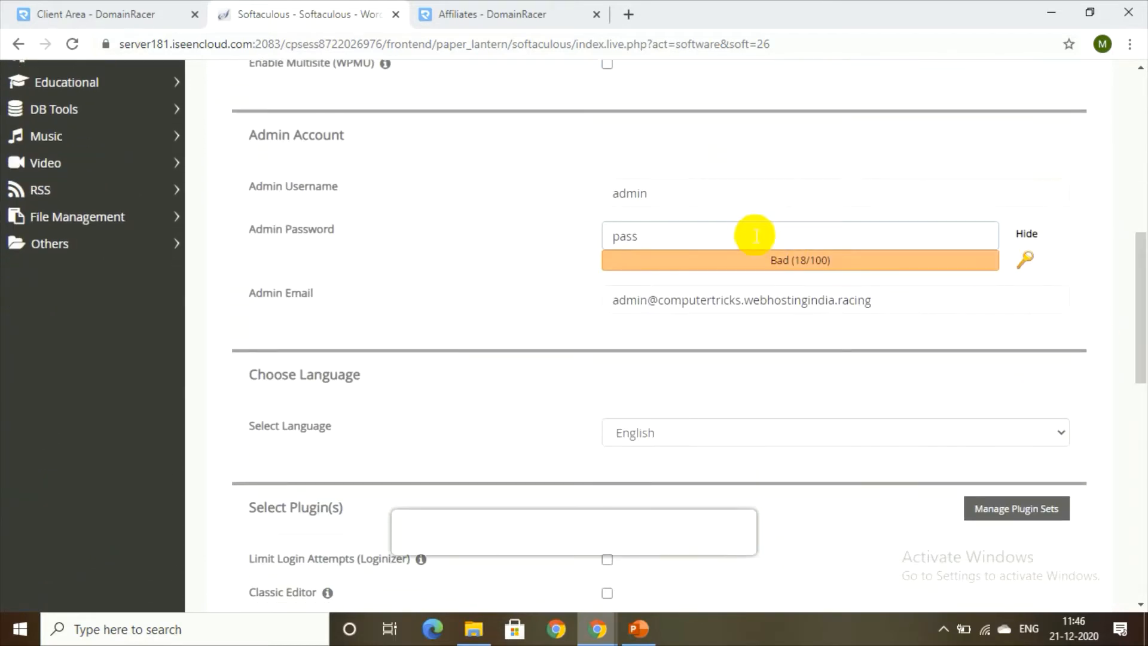
pyautogui.click(664, 202)
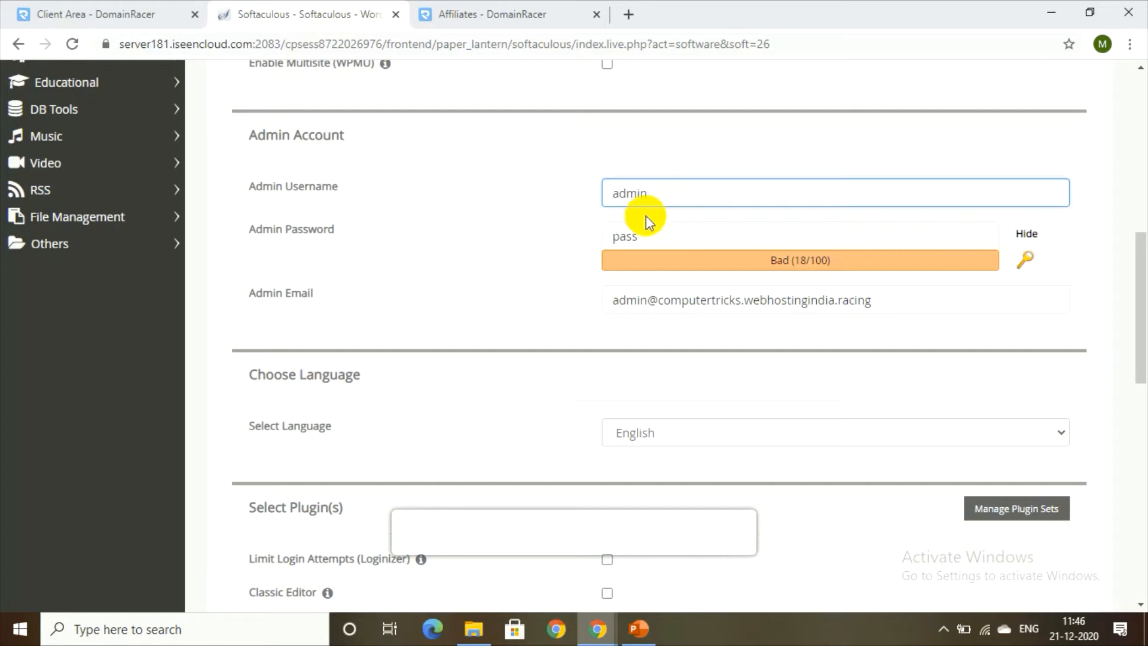
pyautogui.click(665, 242)
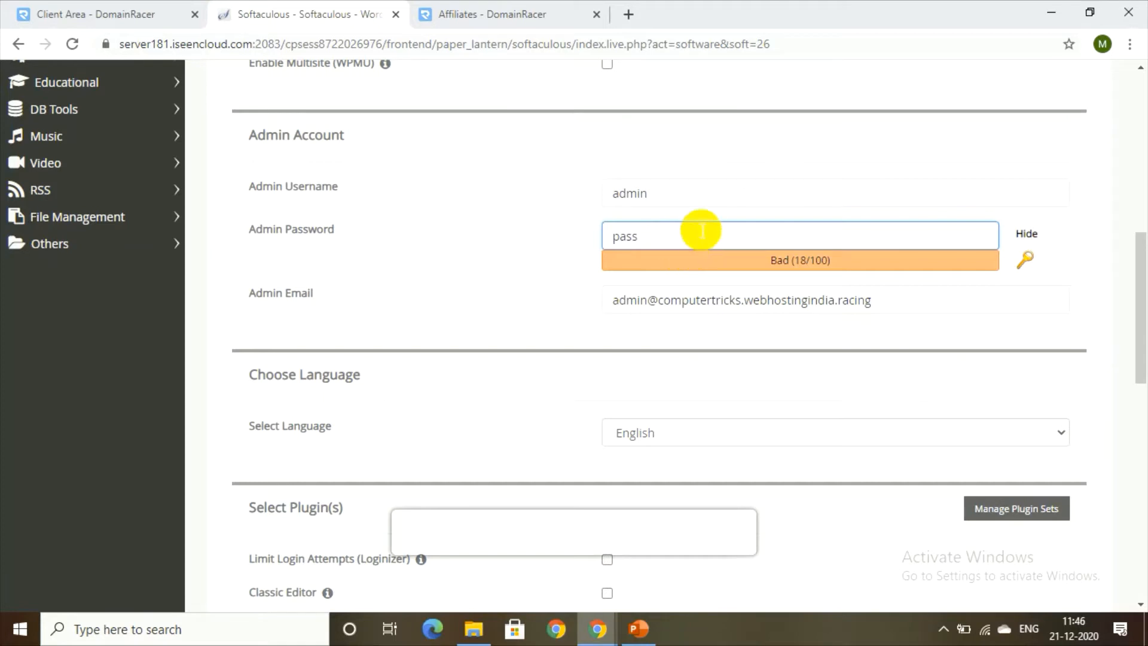
pyautogui.click(683, 243)
pyautogui.doubleClick(683, 244)
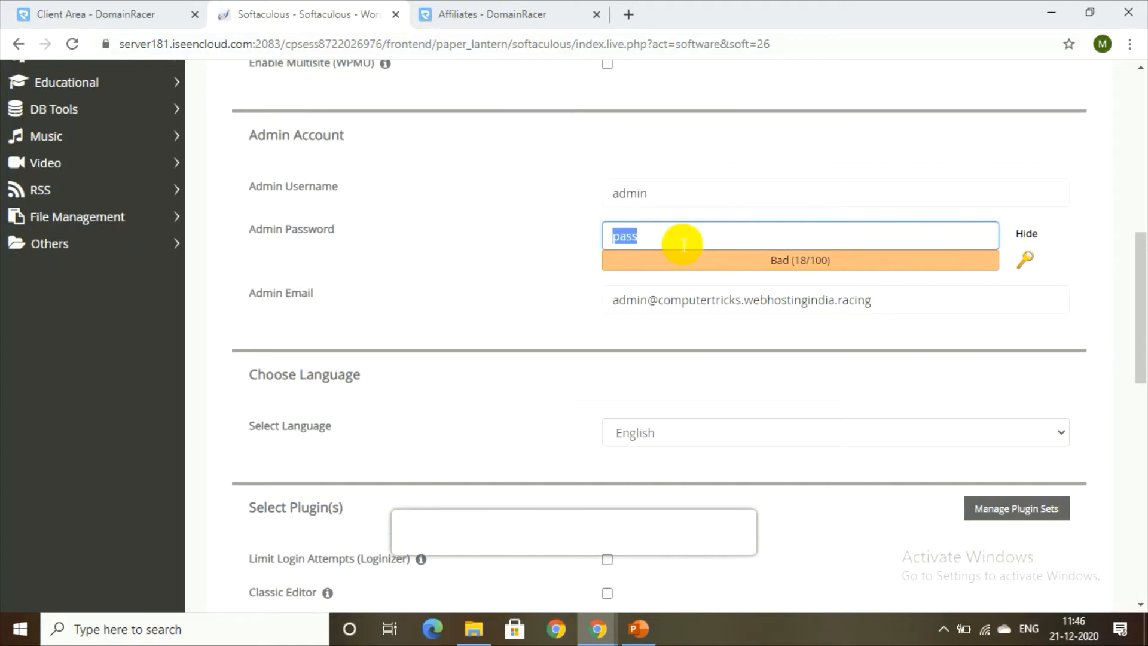
pyautogui.click(683, 244)
pyautogui.click(500, 294)
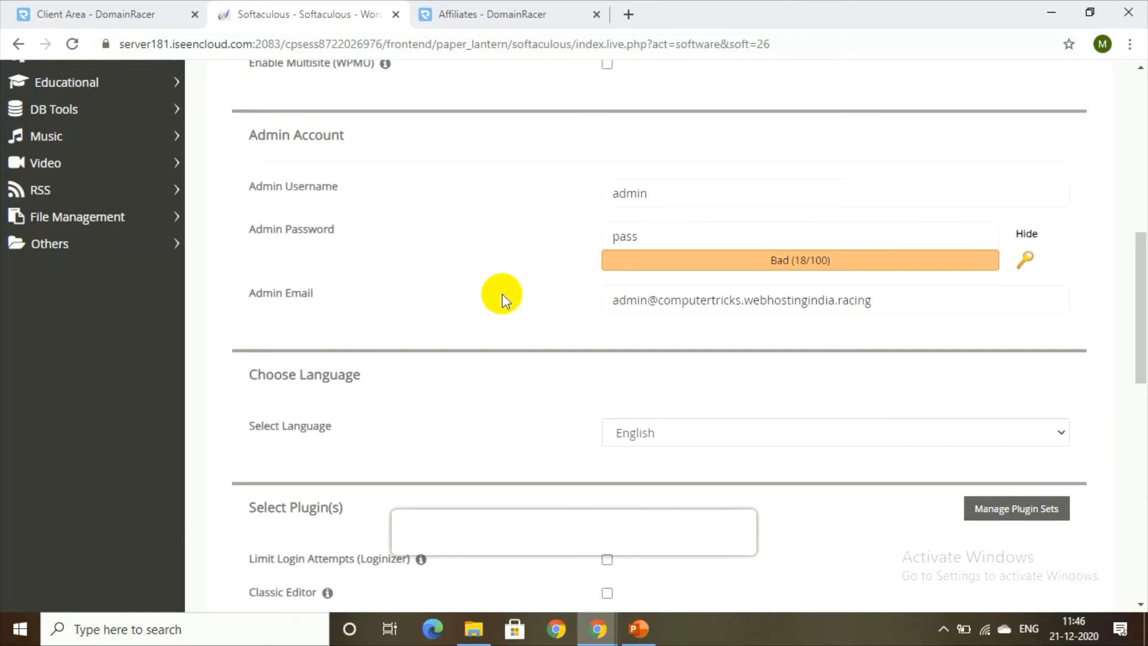
pyautogui.scroll(-1, 1140, 341)
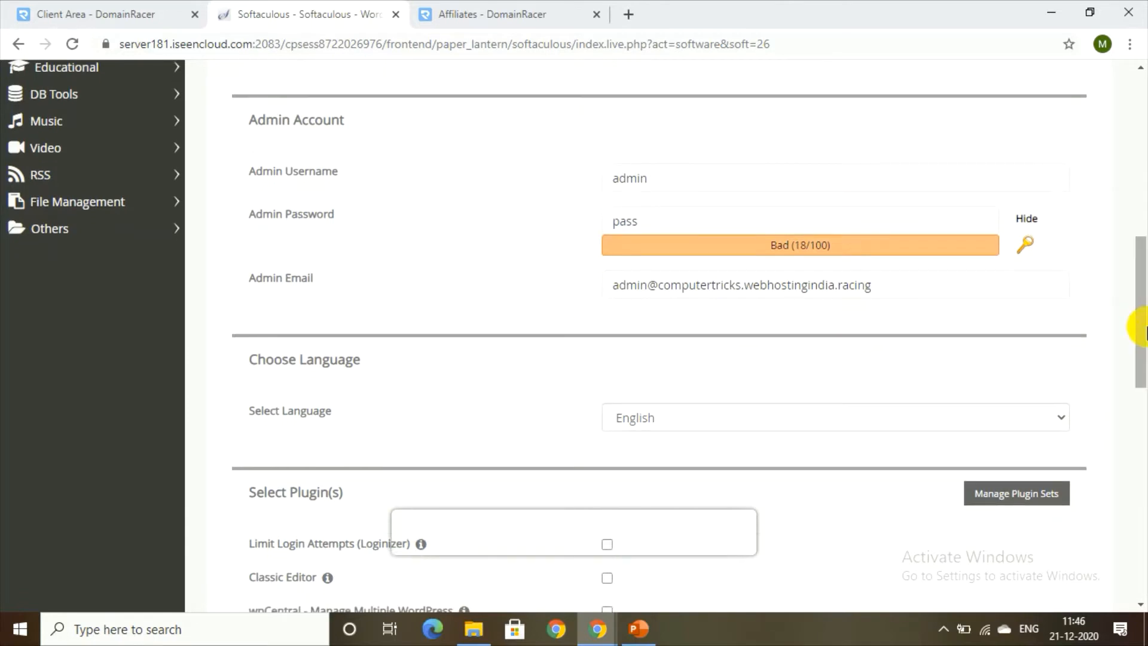
pyautogui.click(915, 236)
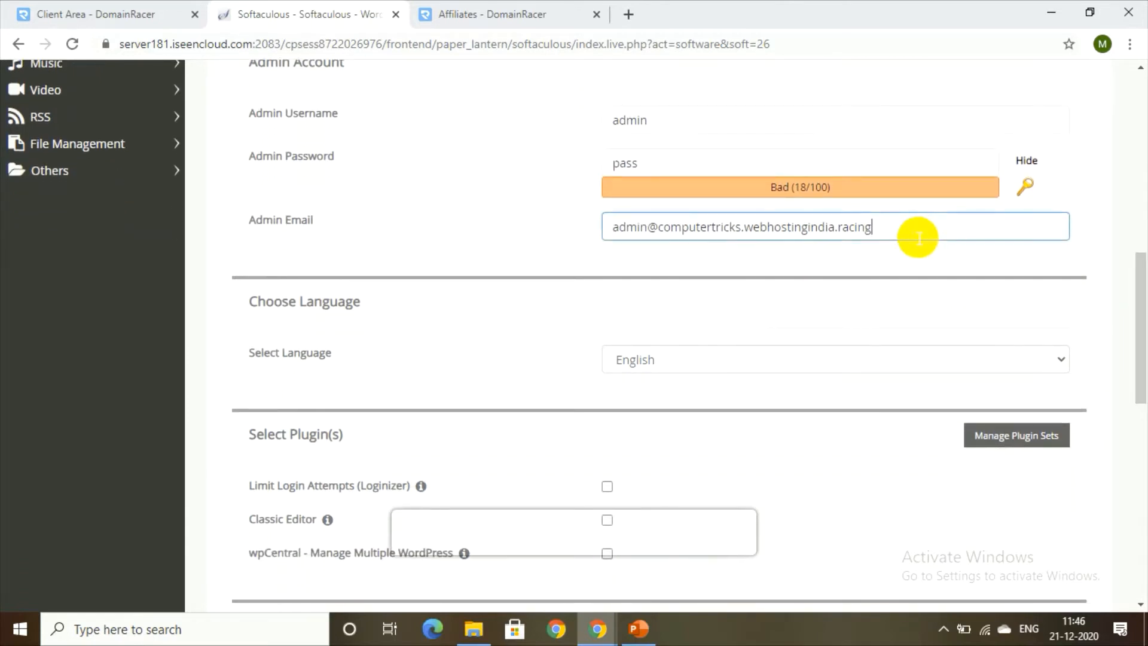
# Step: Review the language, plugin and theme options and install WordPress with the entered settings
pyautogui.scroll(-2, 1140, 365)
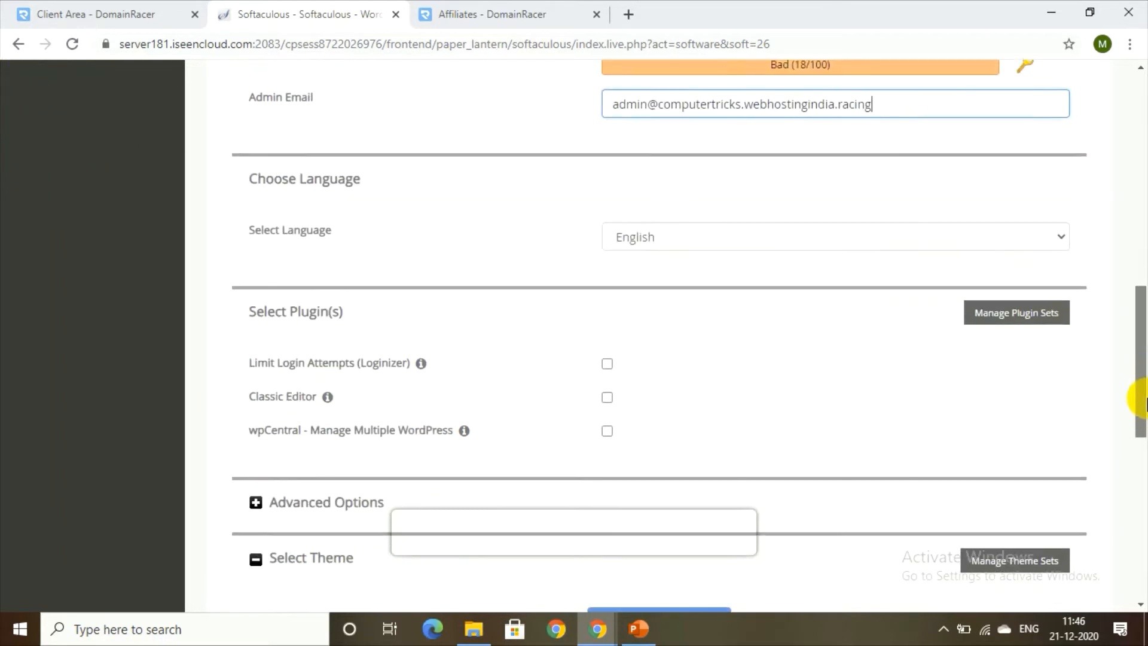
pyautogui.moveTo(1146, 399); pyautogui.dragTo(1139, 442)
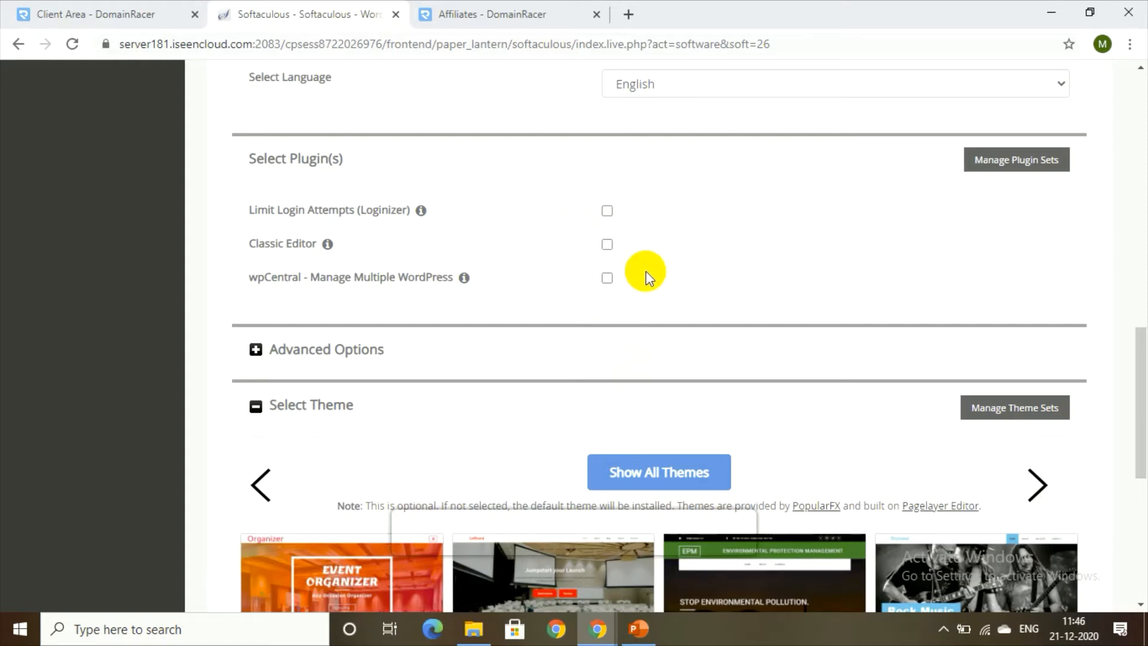
pyautogui.scroll(-1, 1141, 469)
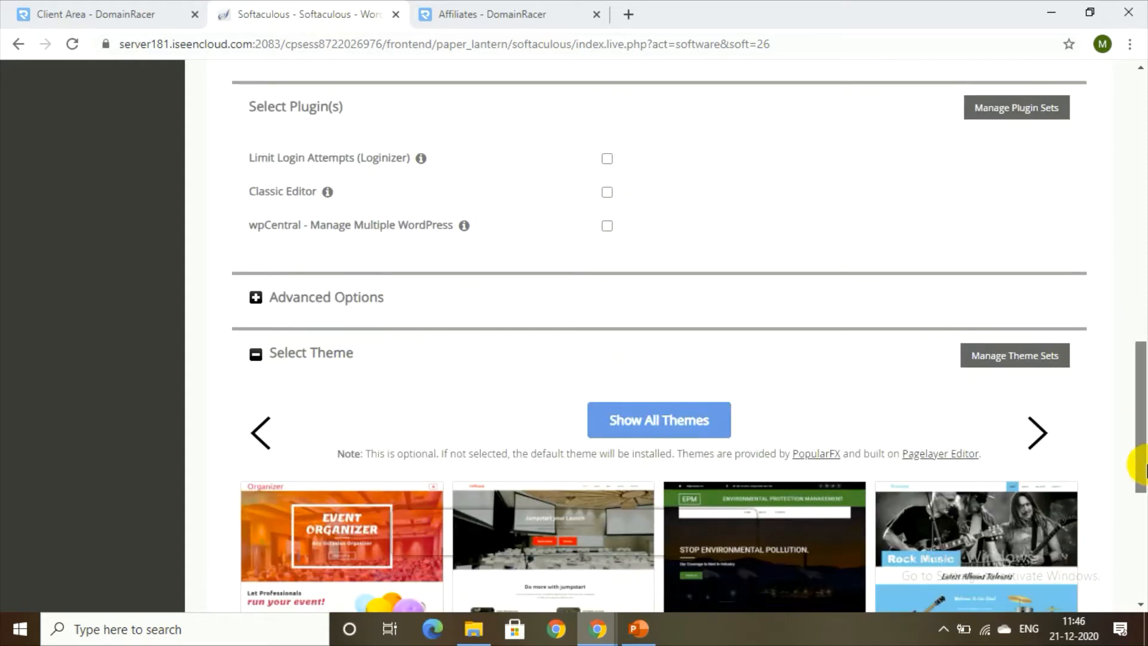
pyautogui.scroll(-4, 1142, 473)
pyautogui.scroll(-2, 1142, 496)
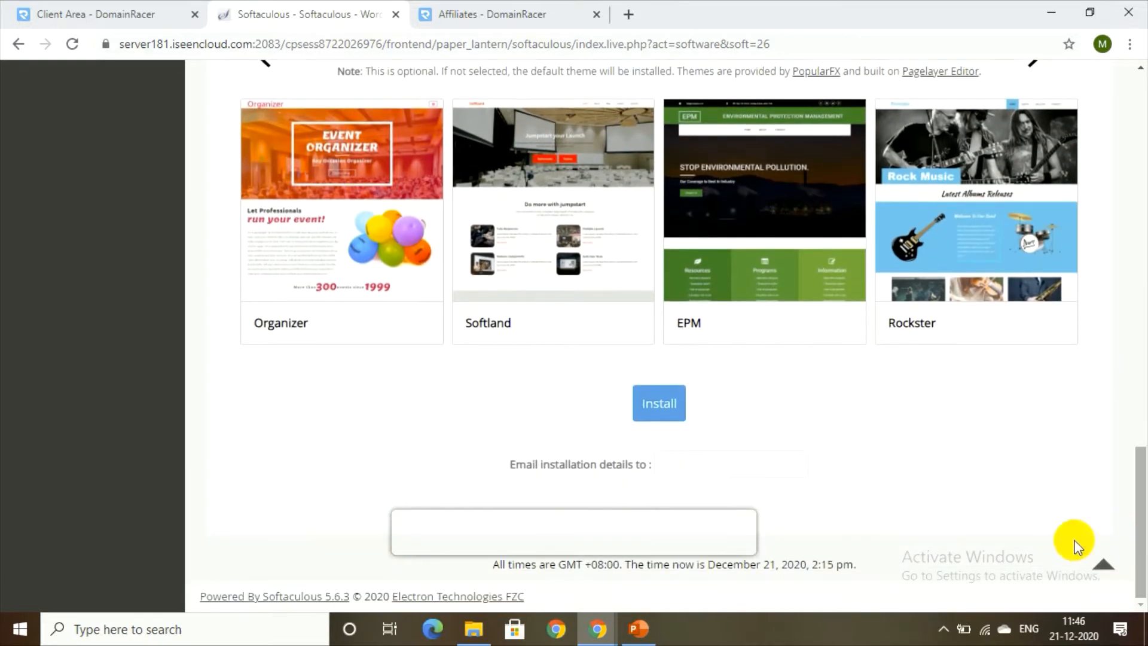
pyautogui.click(656, 415)
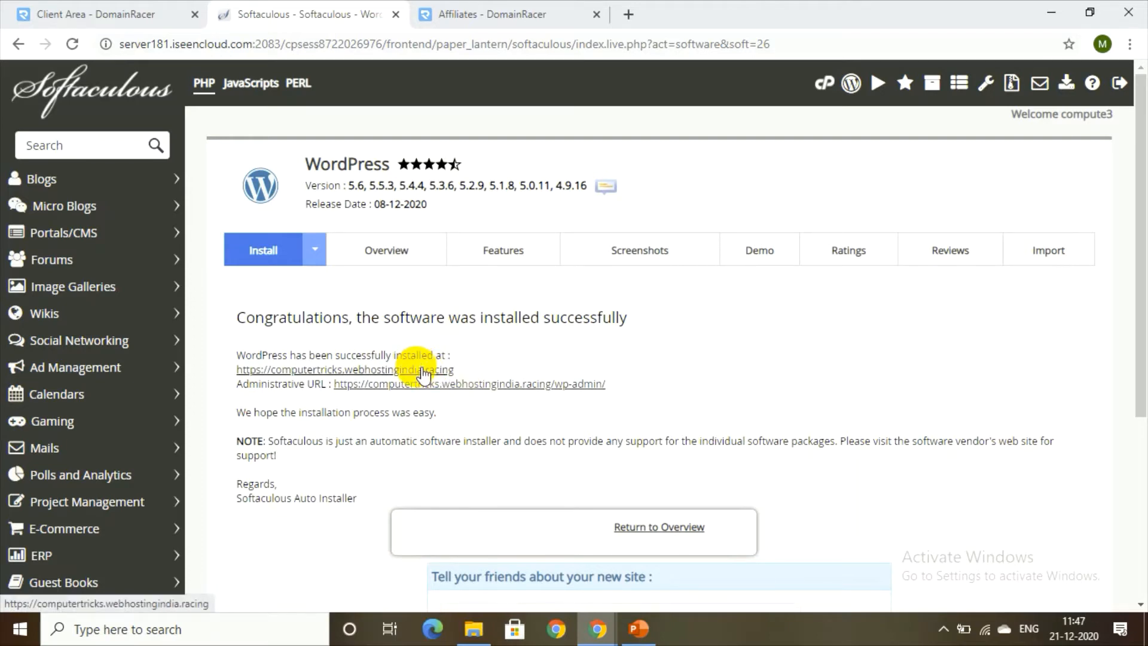
# Step: Open the newly installed site and examine its title, description and page content down to the footer
pyautogui.click(422, 370)
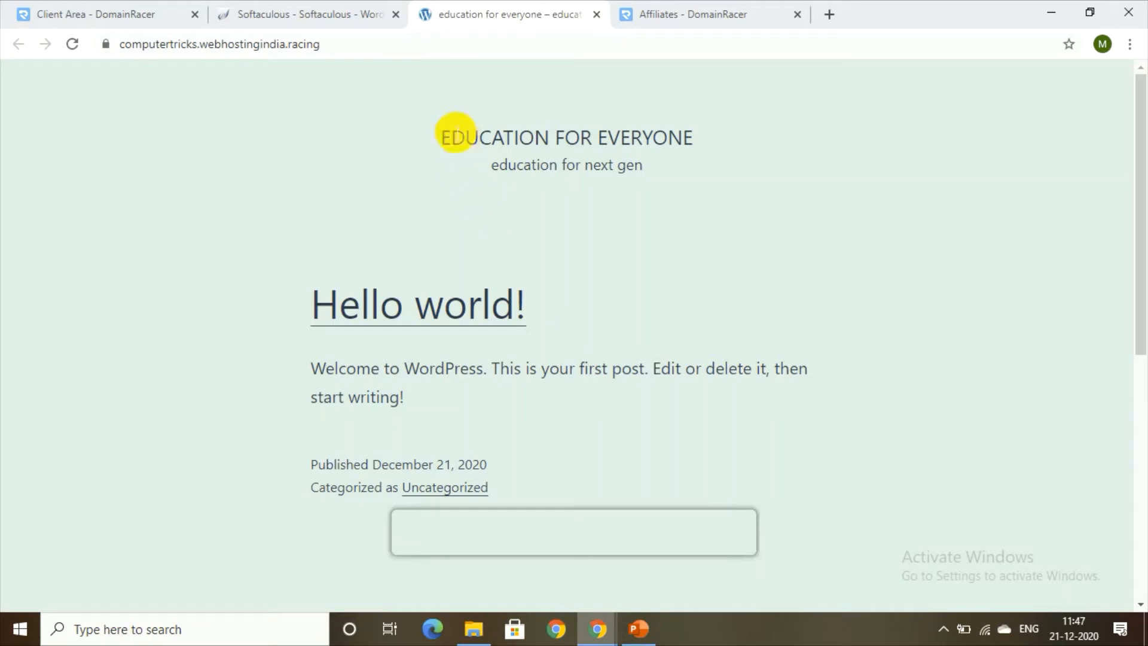
pyautogui.tripleClick(461, 139)
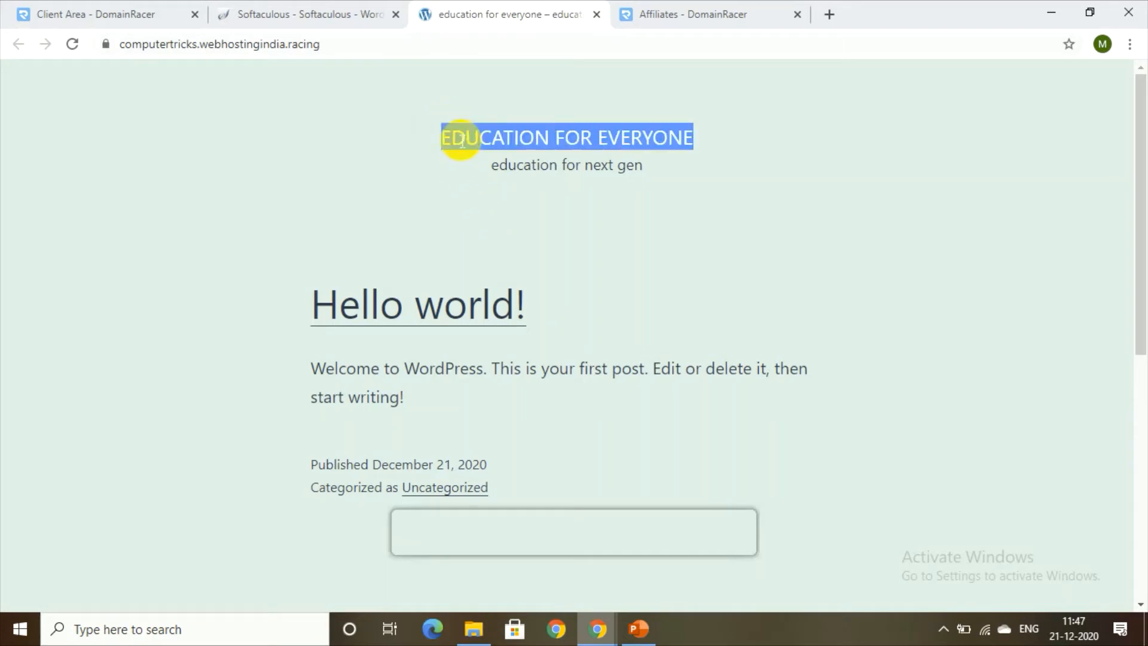
pyautogui.click(407, 153)
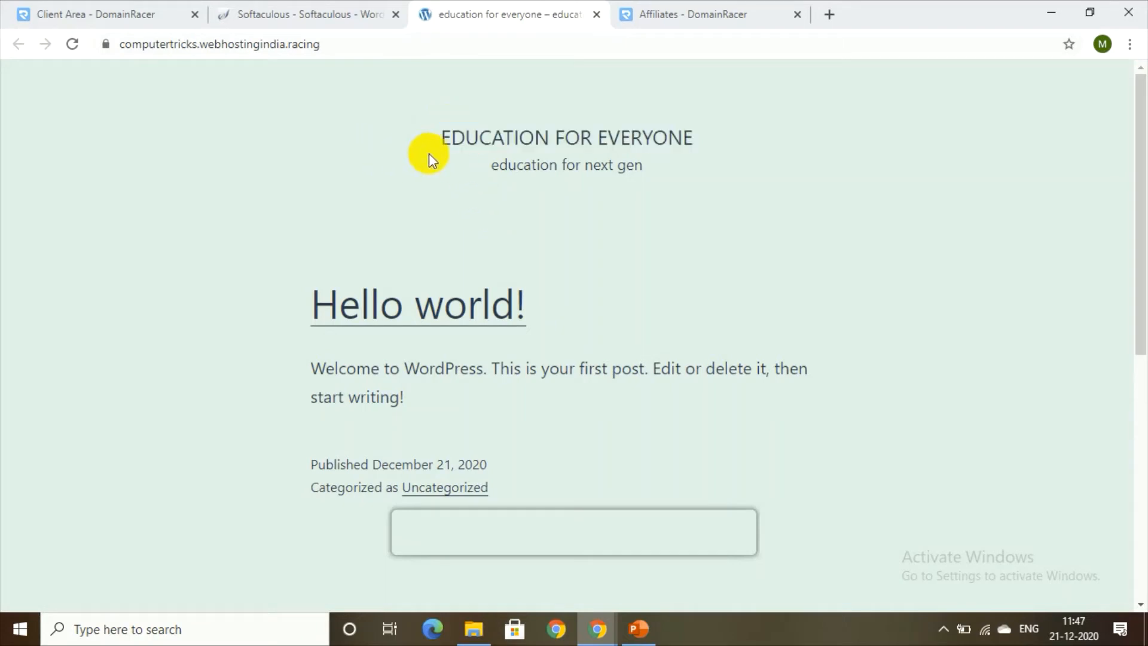
pyautogui.tripleClick(526, 164)
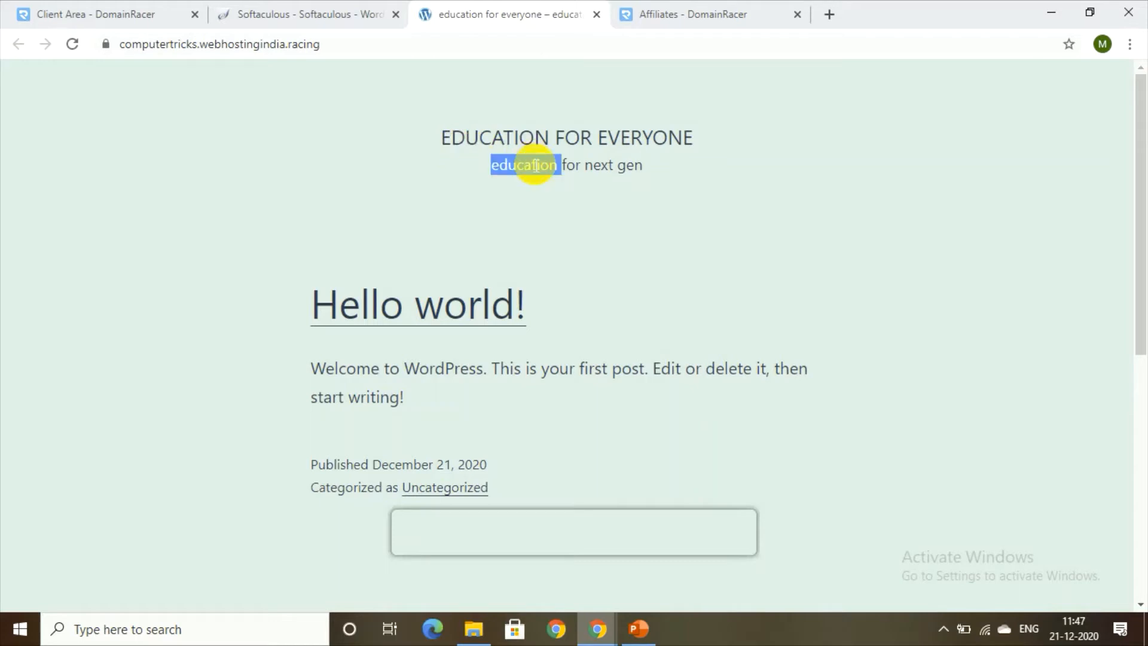
pyautogui.click(709, 152)
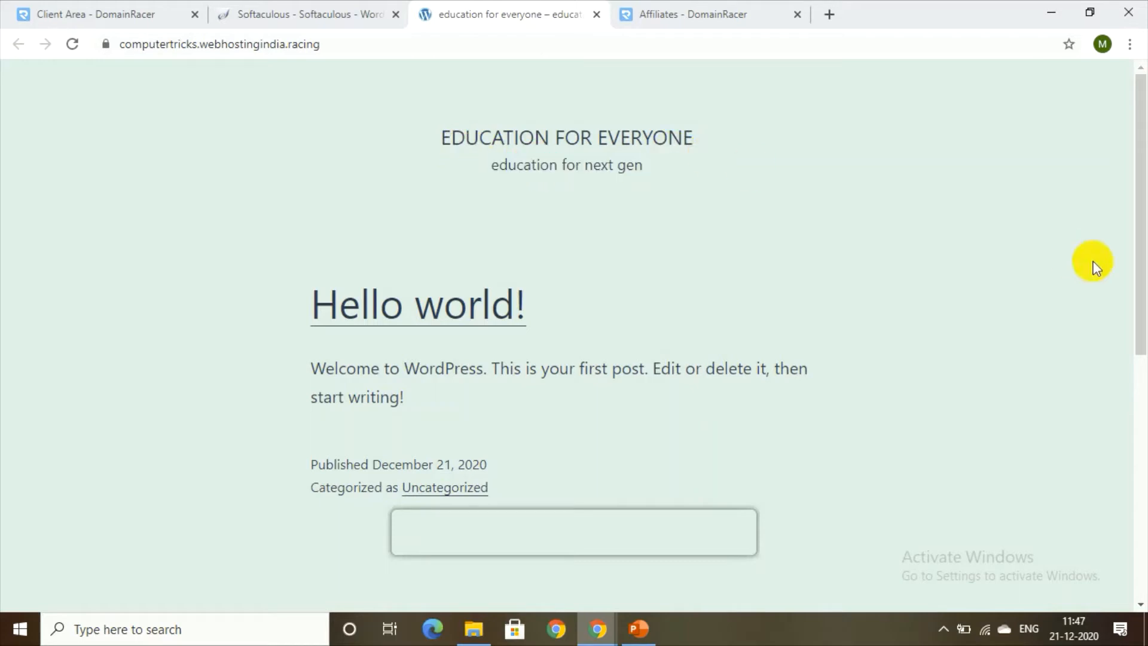
pyautogui.moveTo(1139, 212); pyautogui.dragTo(1142, 505)
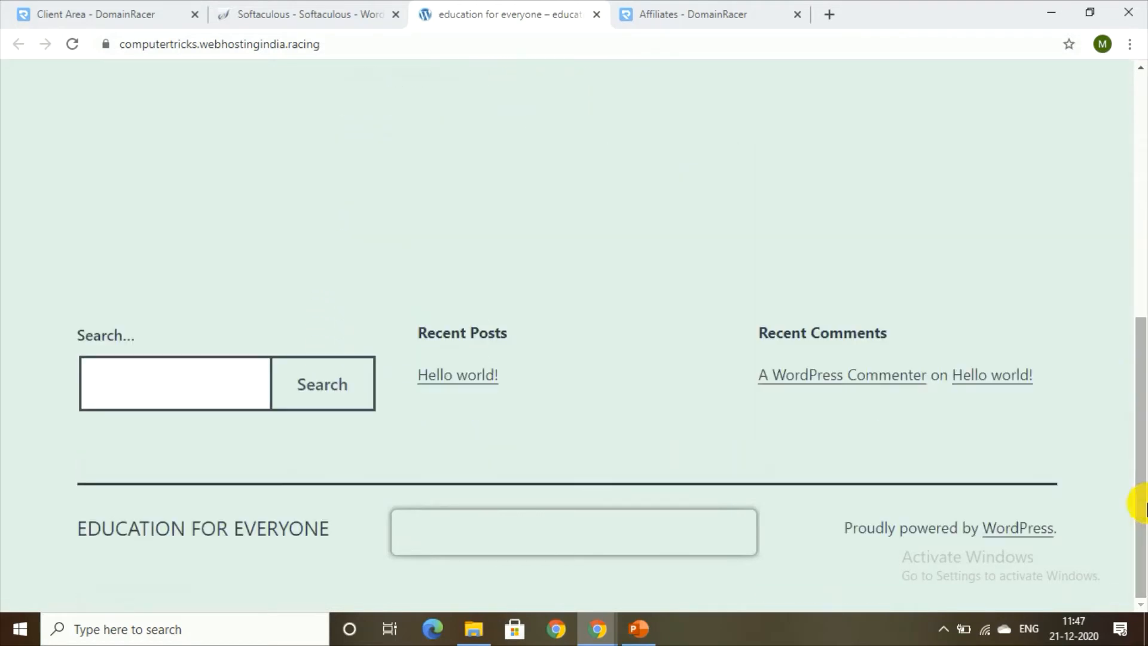
pyautogui.moveTo(1143, 447)
pyautogui.mouseDown()
pyautogui.moveTo(1143, 345)
pyautogui.moveTo(1144, 469)
pyautogui.mouseUp()
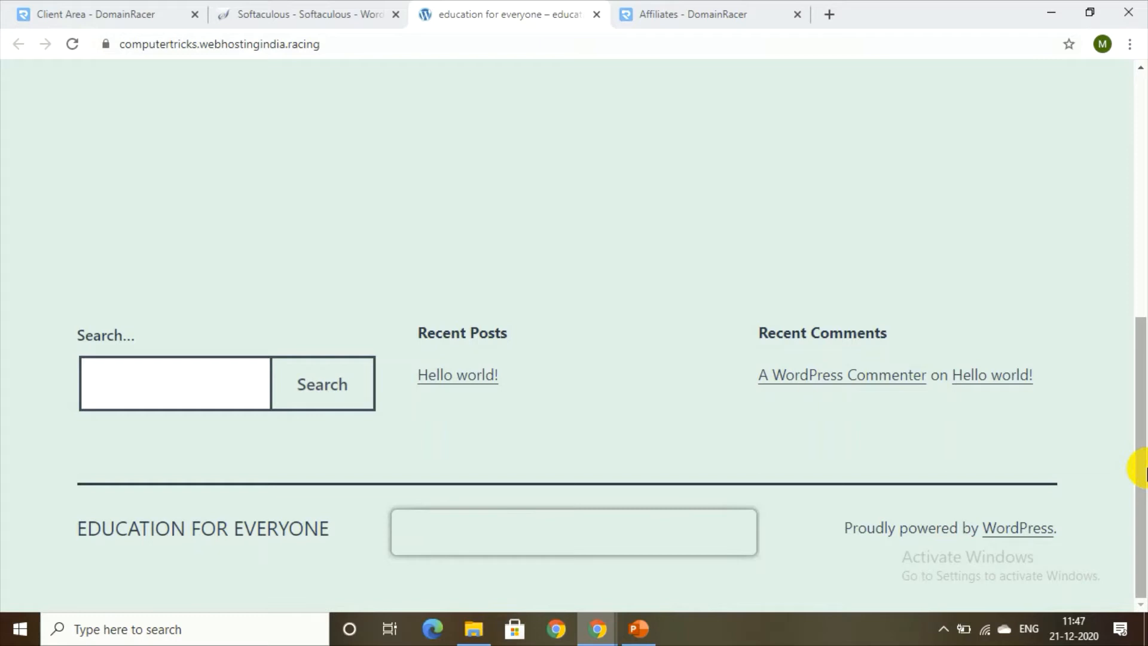
pyautogui.moveTo(1144, 469); pyautogui.dragTo(1144, 245)
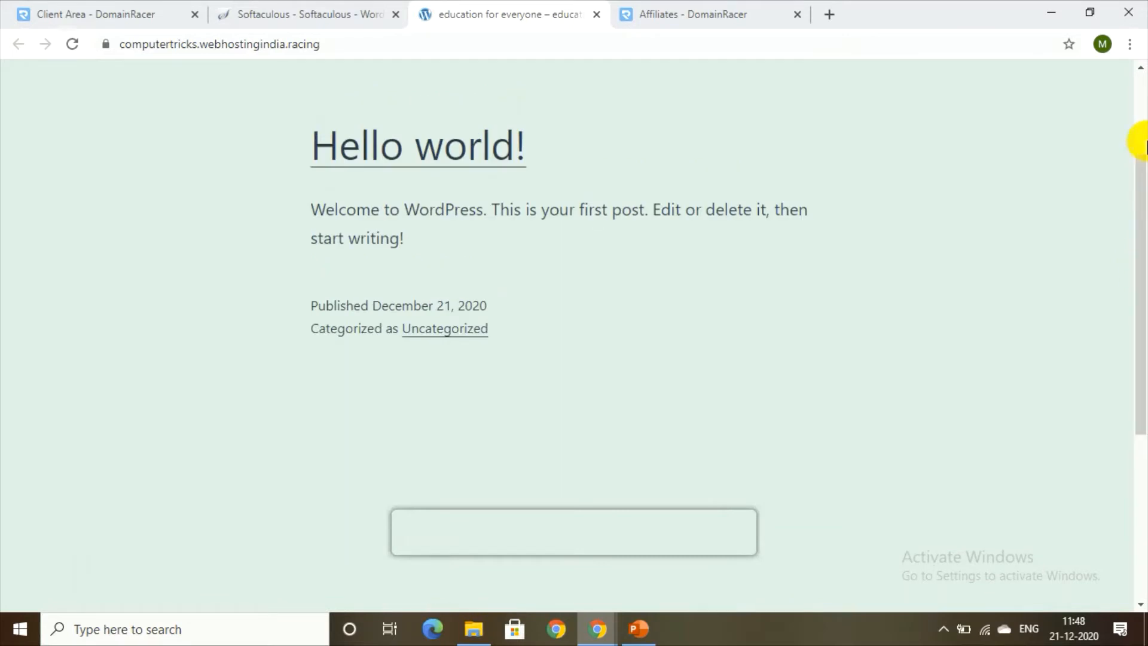
pyautogui.moveTo(1143, 144); pyautogui.dragTo(1142, 82)
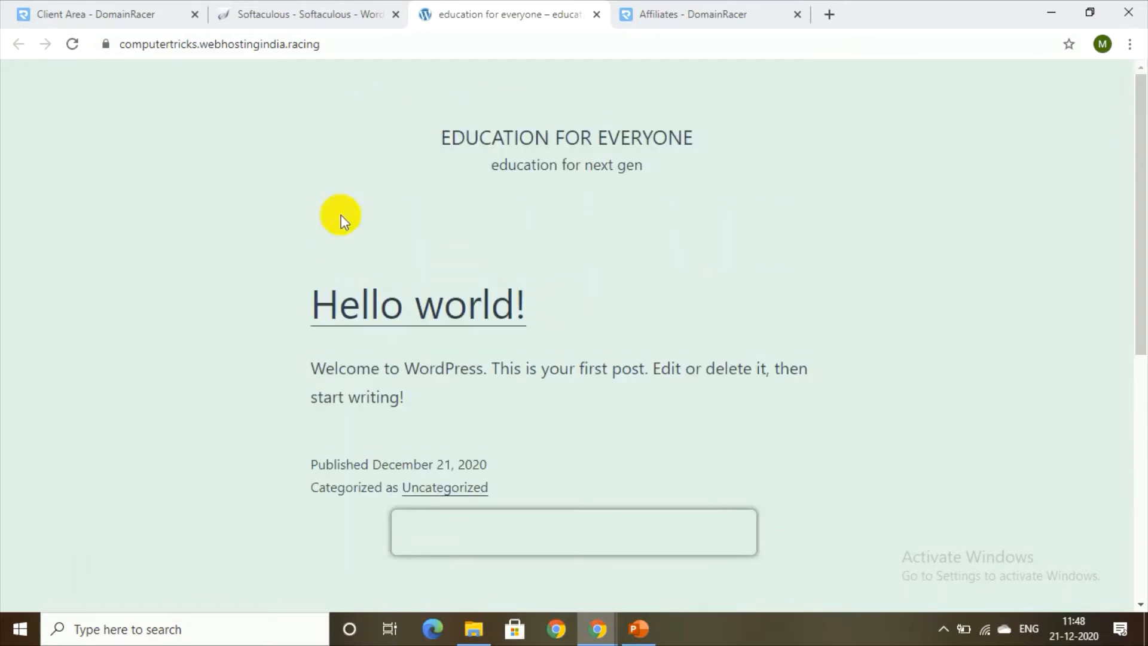
# Step: Open the site's WordPress admin dashboard from the Softaculous installation page and go to the installed themes
pyautogui.click(278, 9)
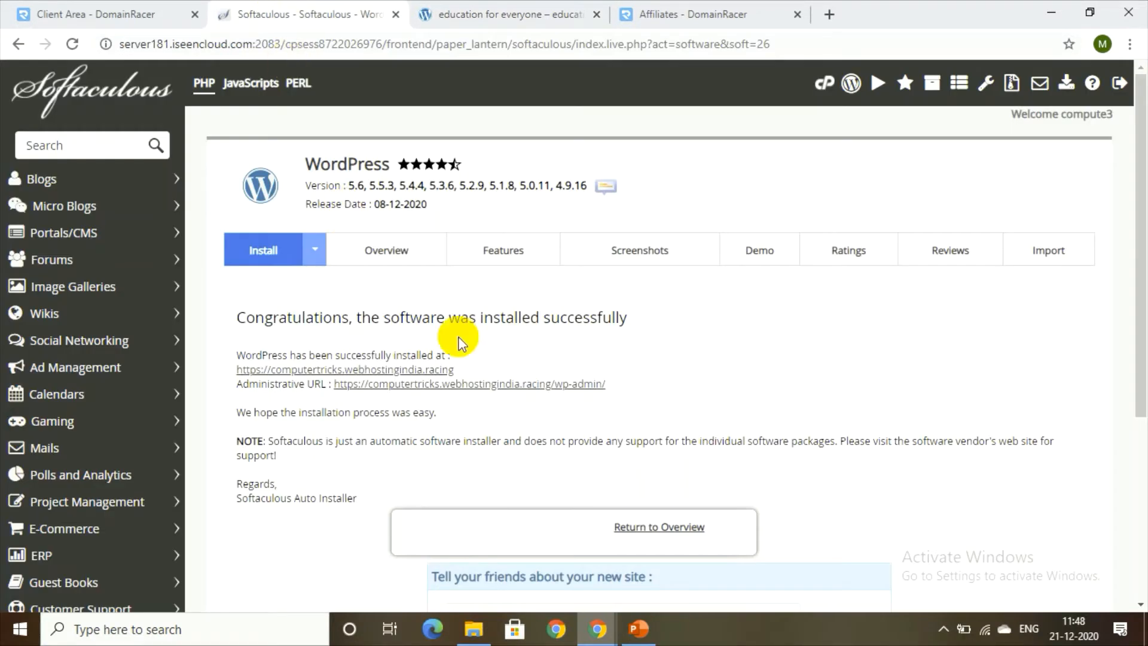
pyautogui.click(482, 383)
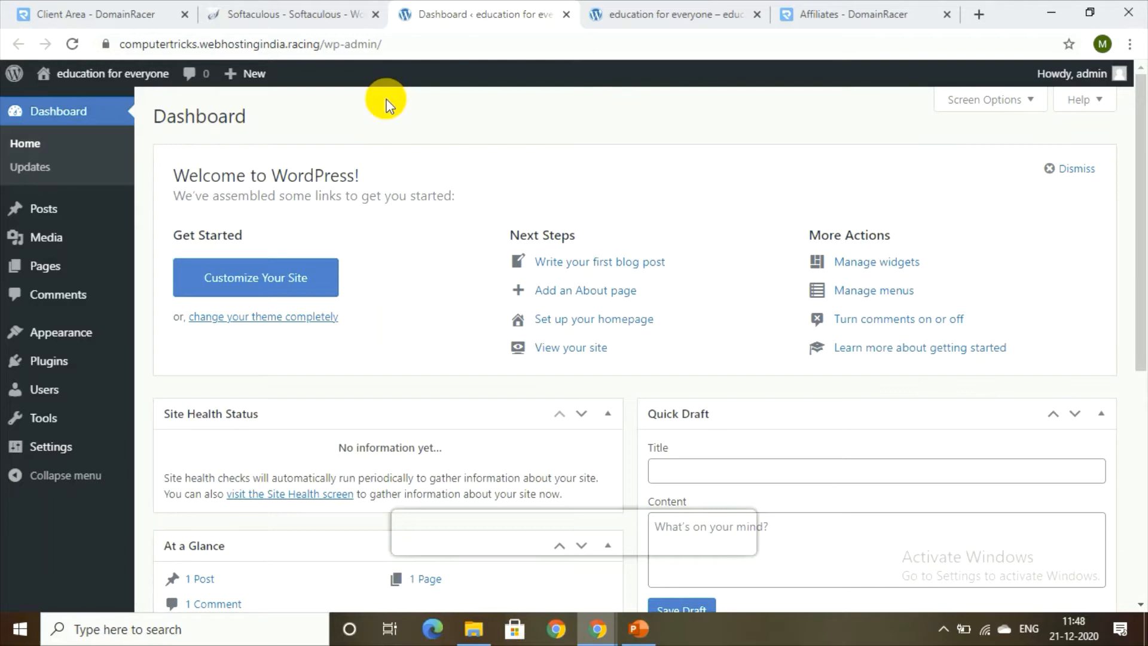
pyautogui.click(106, 338)
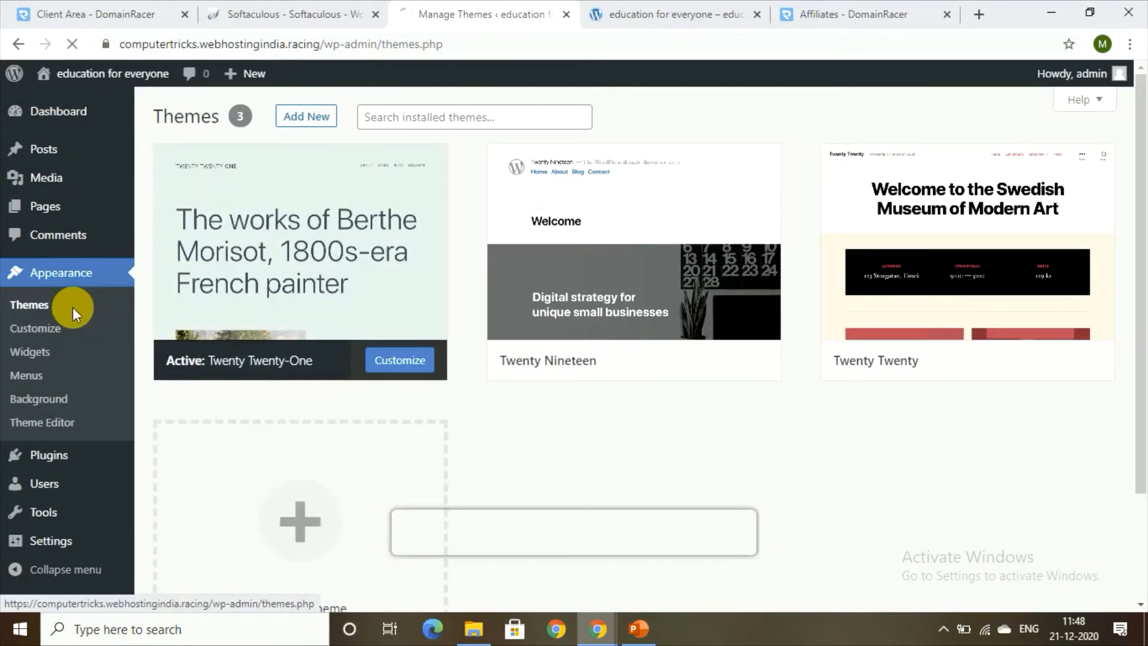
pyautogui.click(33, 305)
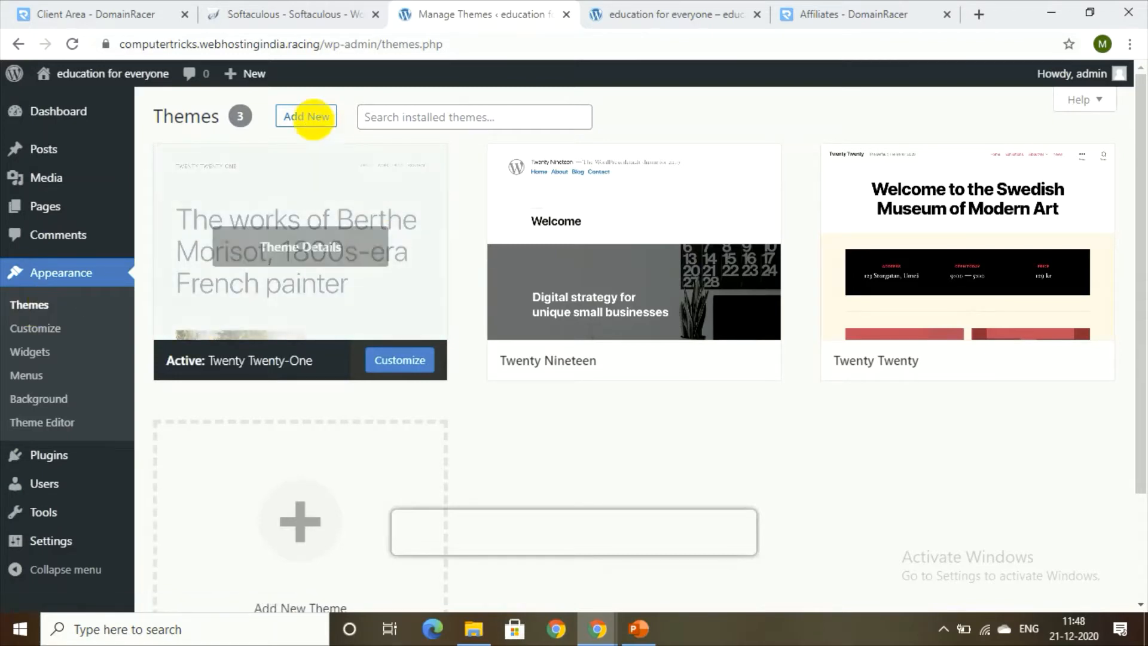
# Step: Search the new themes for "astra", then install and activate the Astra theme
pyautogui.click(328, 118)
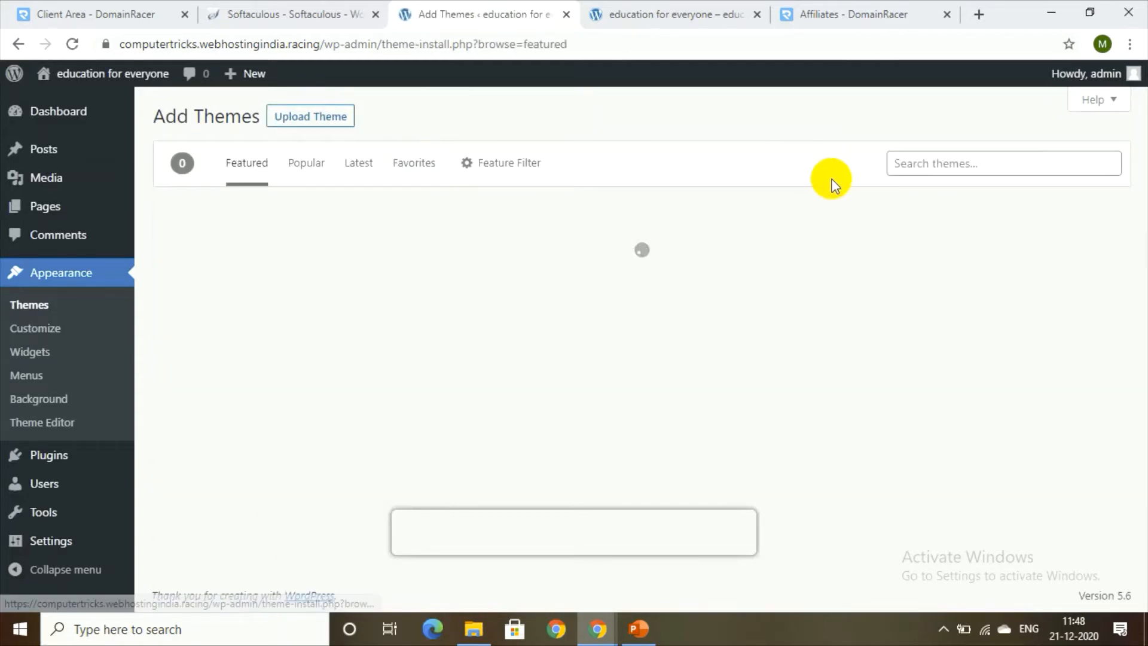
pyautogui.click(931, 172)
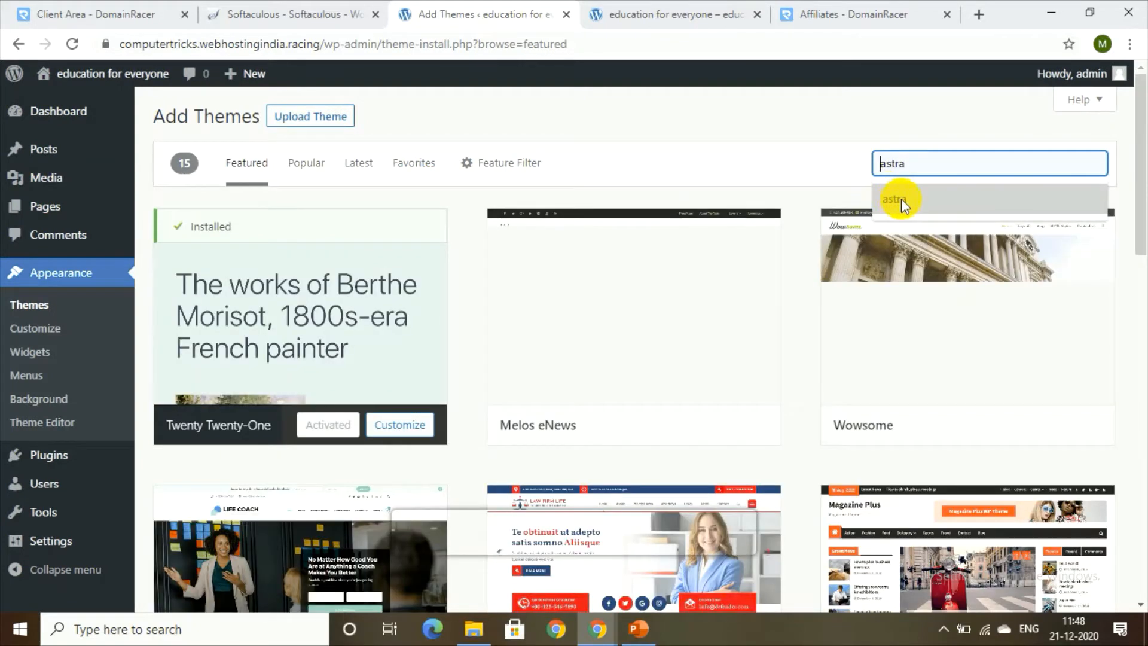
pyautogui.click(902, 199)
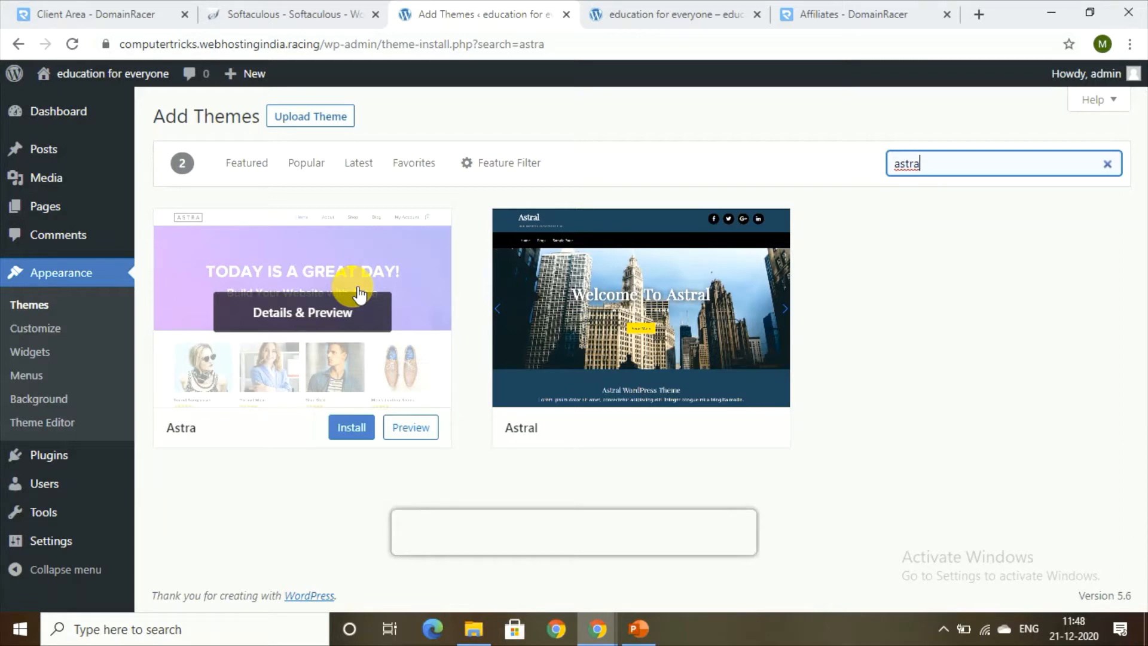
pyautogui.click(355, 426)
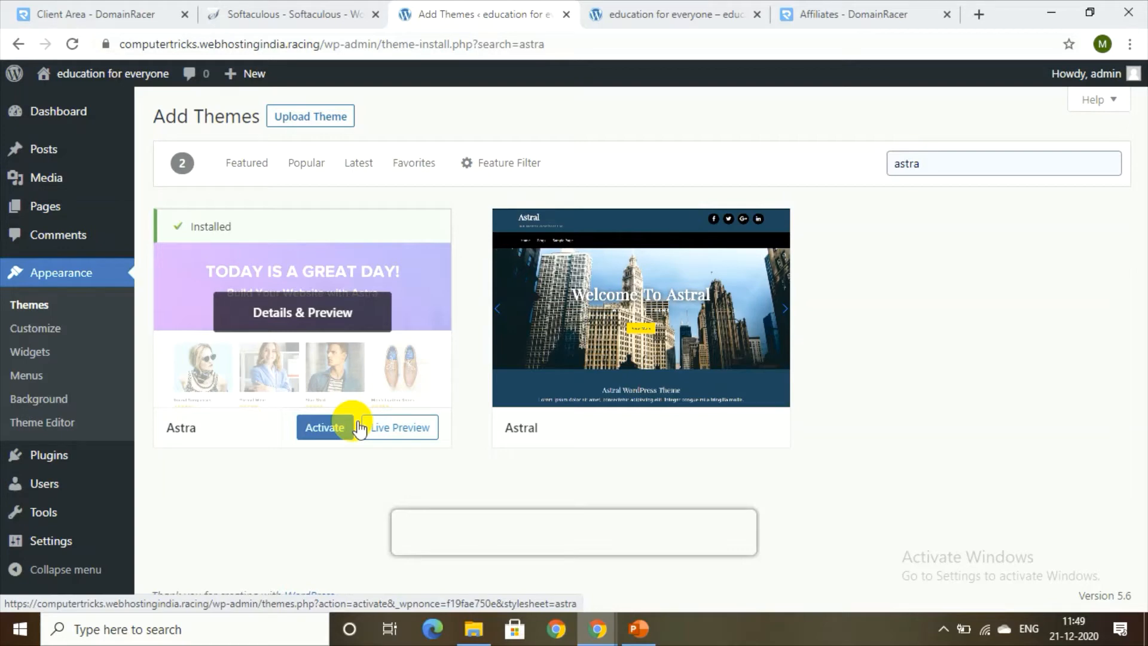
pyautogui.click(335, 435)
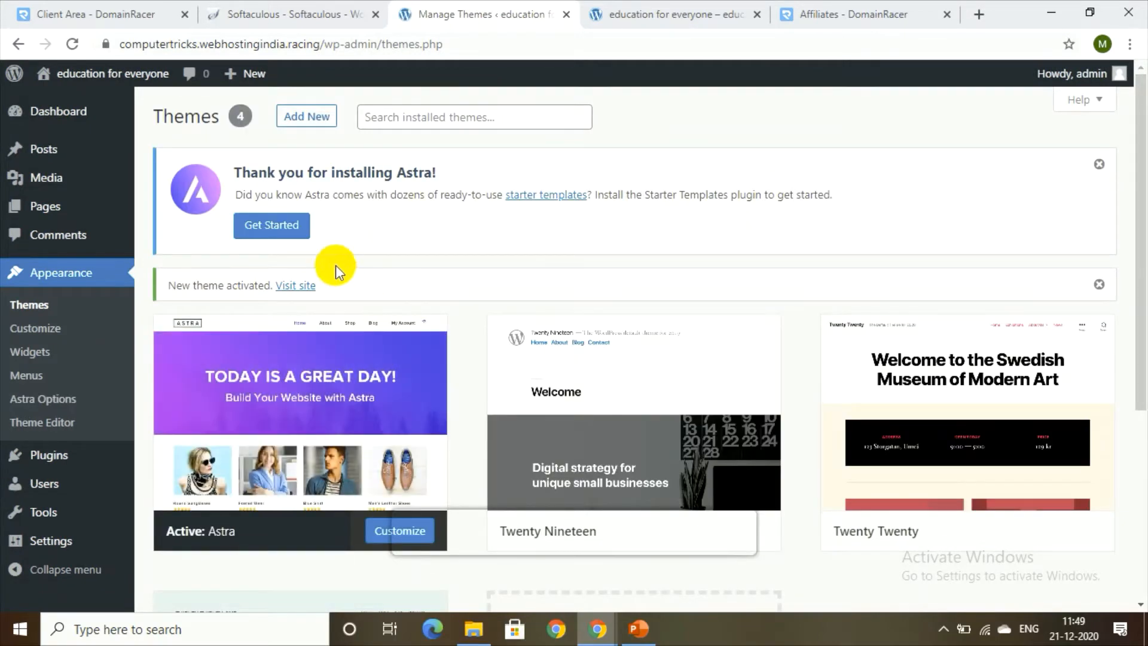
# Step: Install the Starter Templates plugin from Astra's welcome notice and try to choose Elementor as the page builder
pyautogui.click(301, 228)
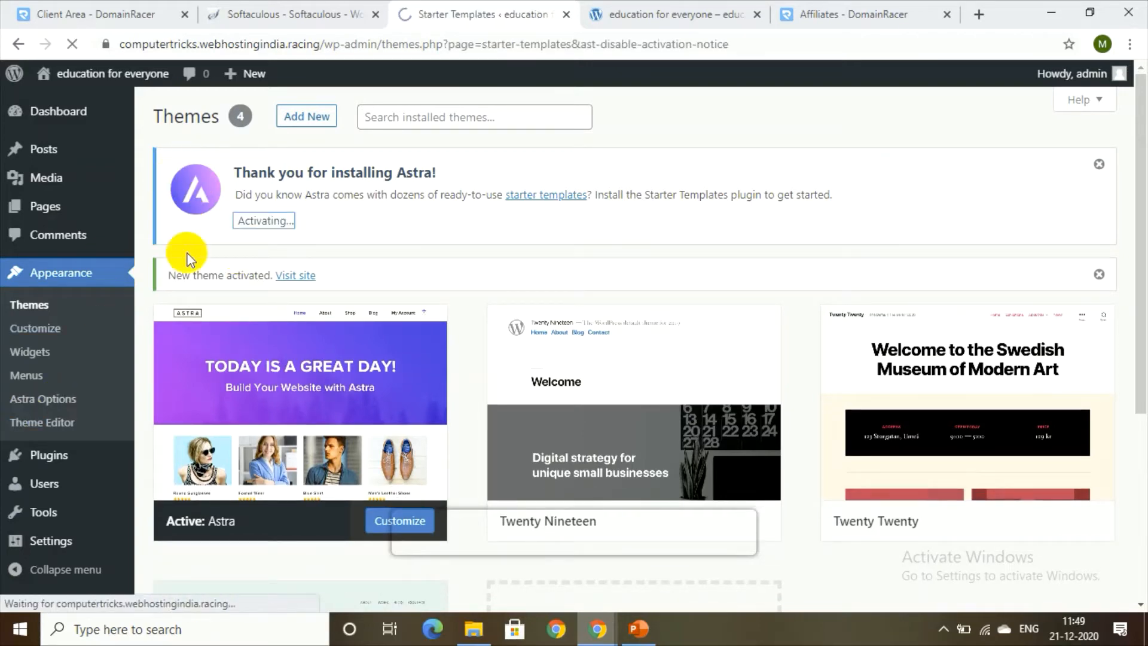
pyautogui.click(453, 411)
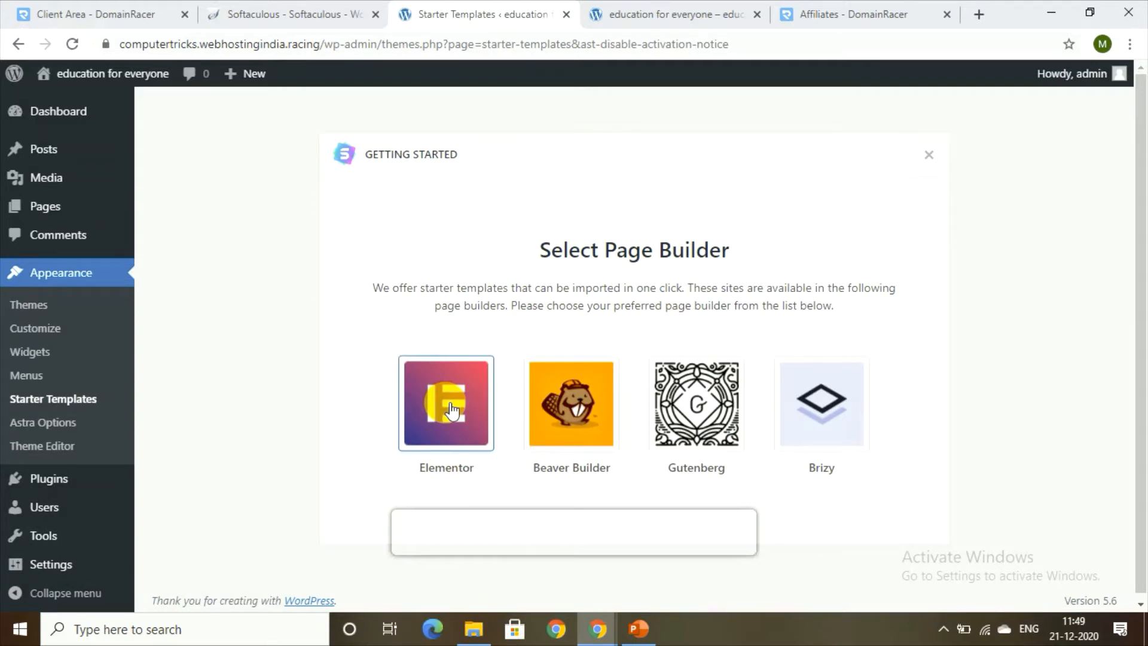
# Step: Look through the installed plugins and search them for "starter templates"
pyautogui.moveTo(63, 486)
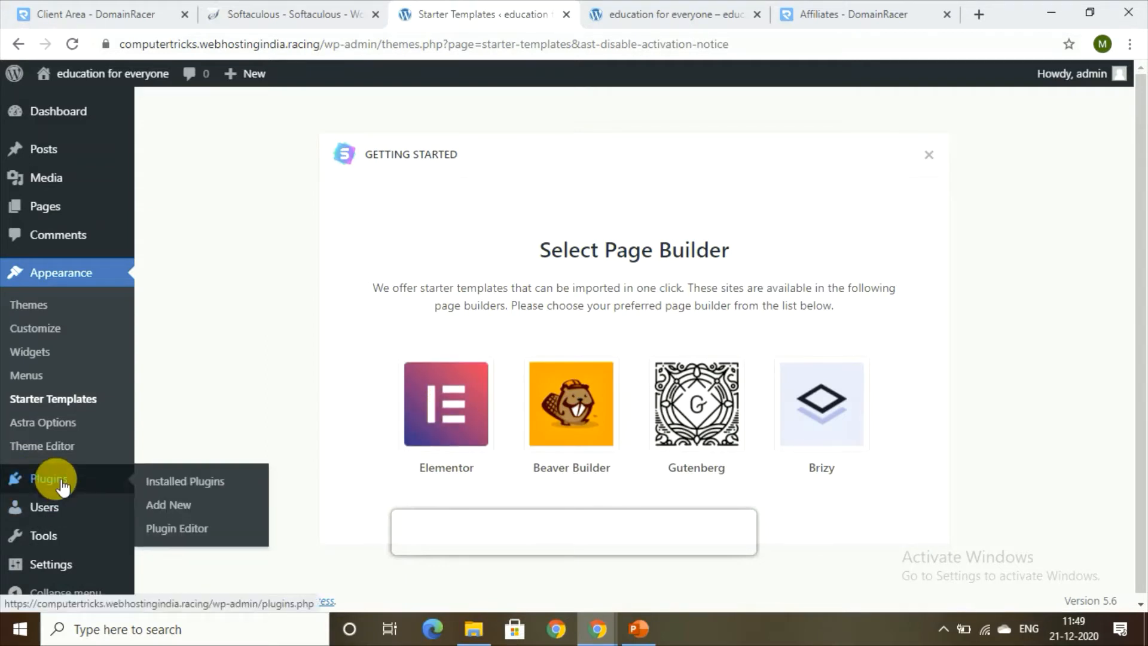
pyautogui.click(158, 481)
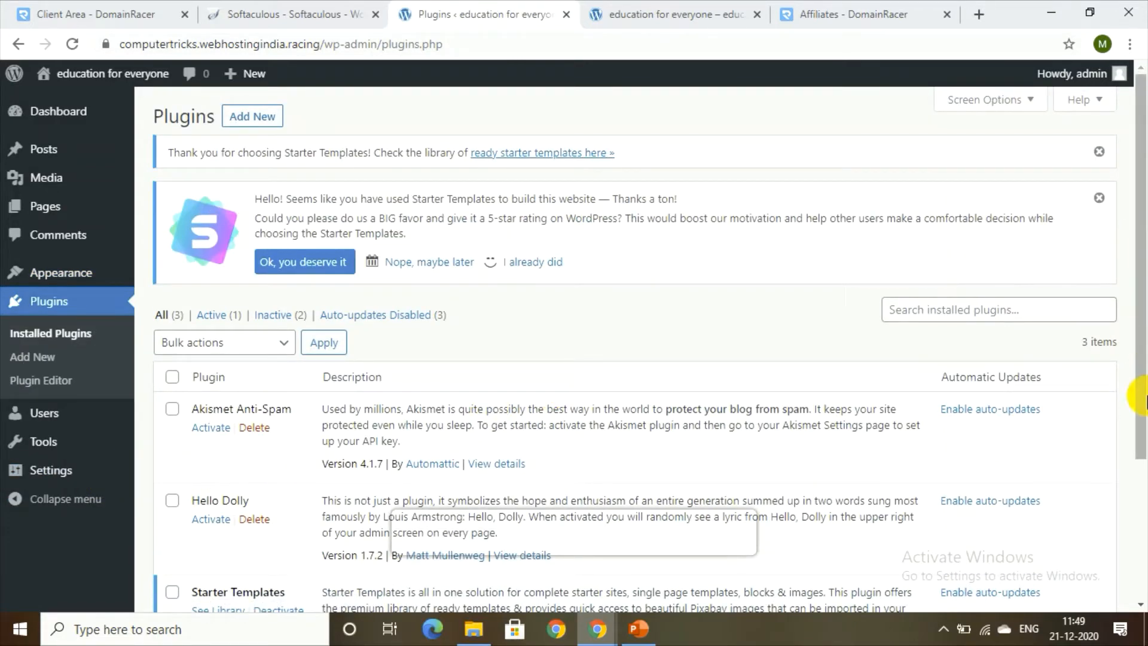
pyautogui.scroll(-1, 1143, 457)
pyautogui.scroll(-2, 1140, 502)
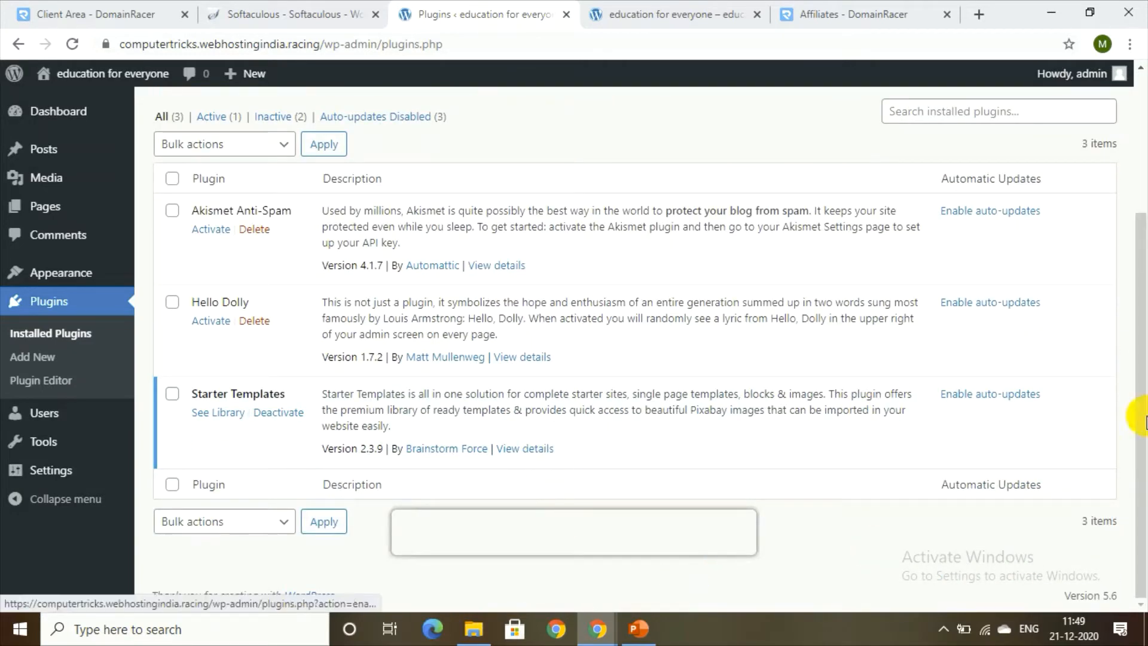
pyautogui.moveTo(1144, 397); pyautogui.dragTo(1127, 231)
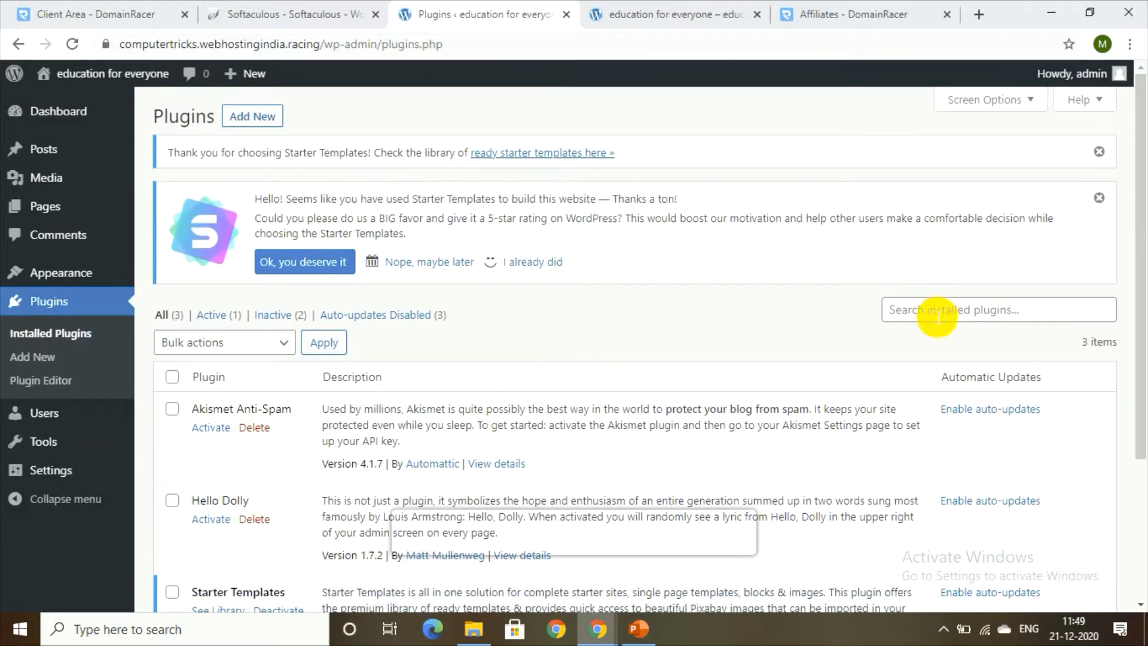
pyautogui.click(937, 311)
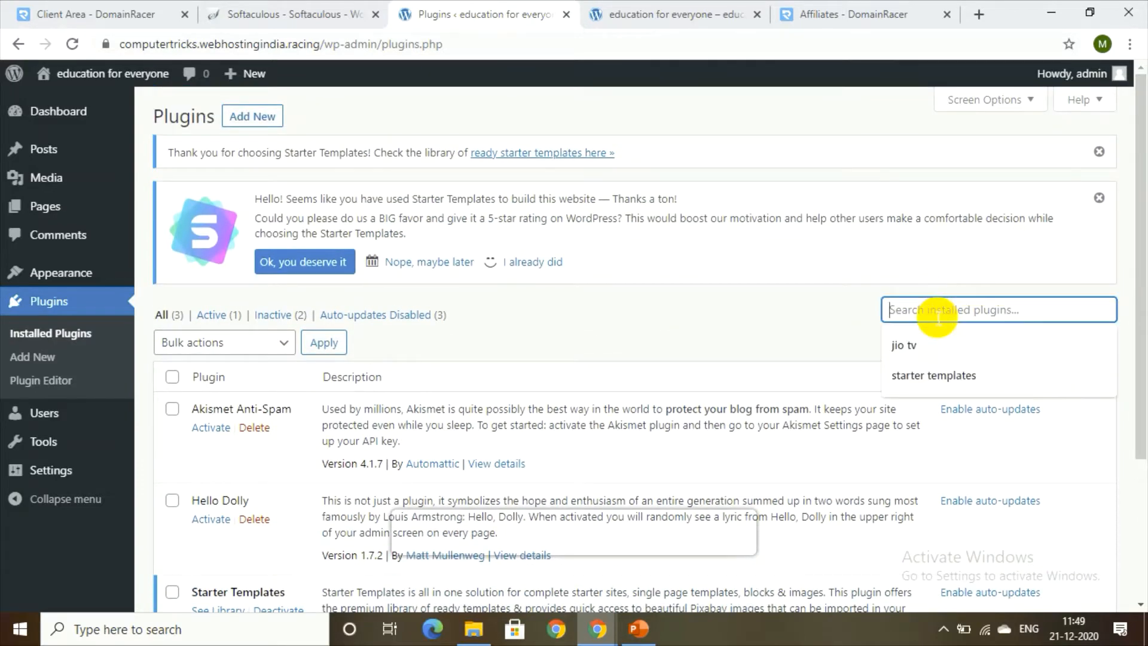
pyautogui.click(927, 371)
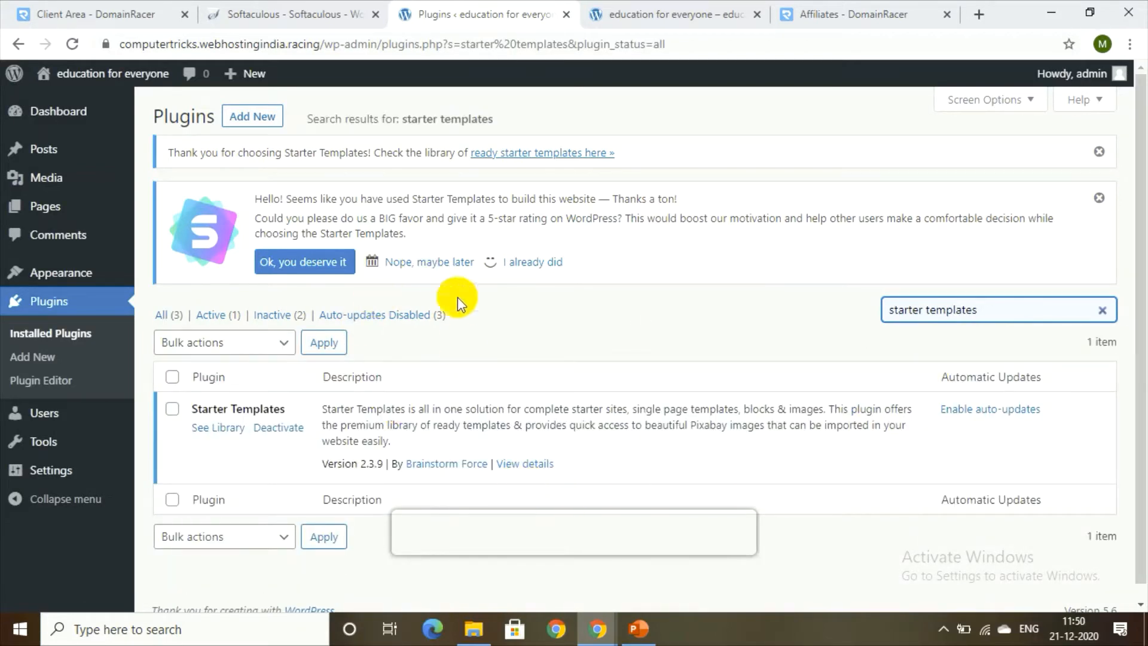
# Step: Deactivate and delete the Starter Templates plugin, and check for it by repeating the installed plugin search
pyautogui.click(280, 430)
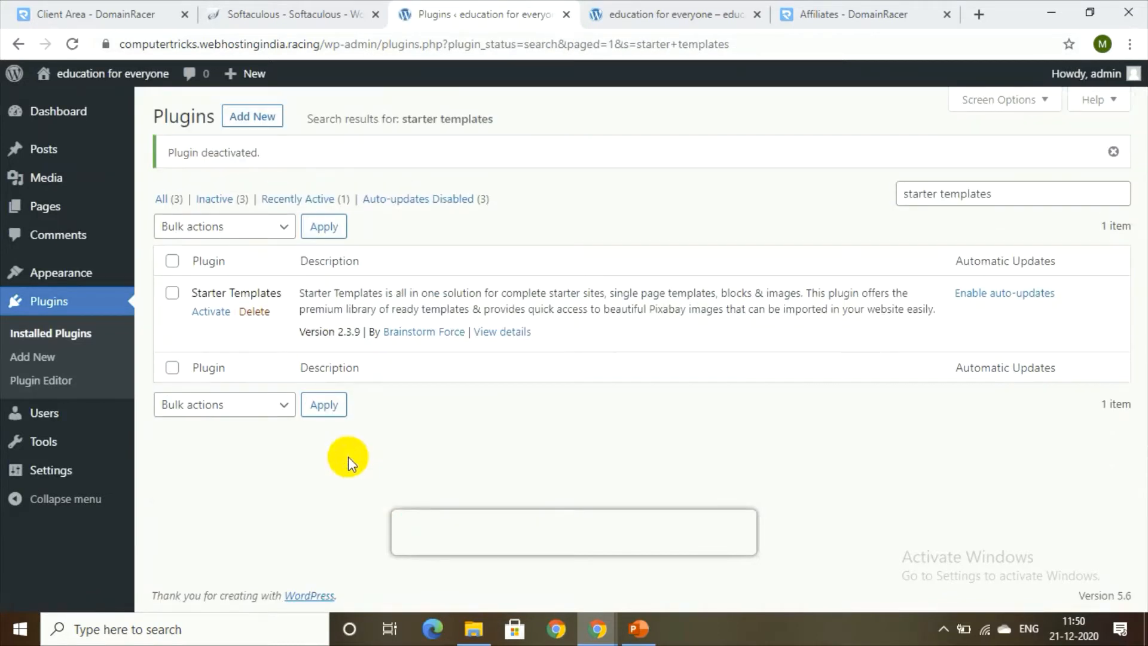
pyautogui.click(255, 311)
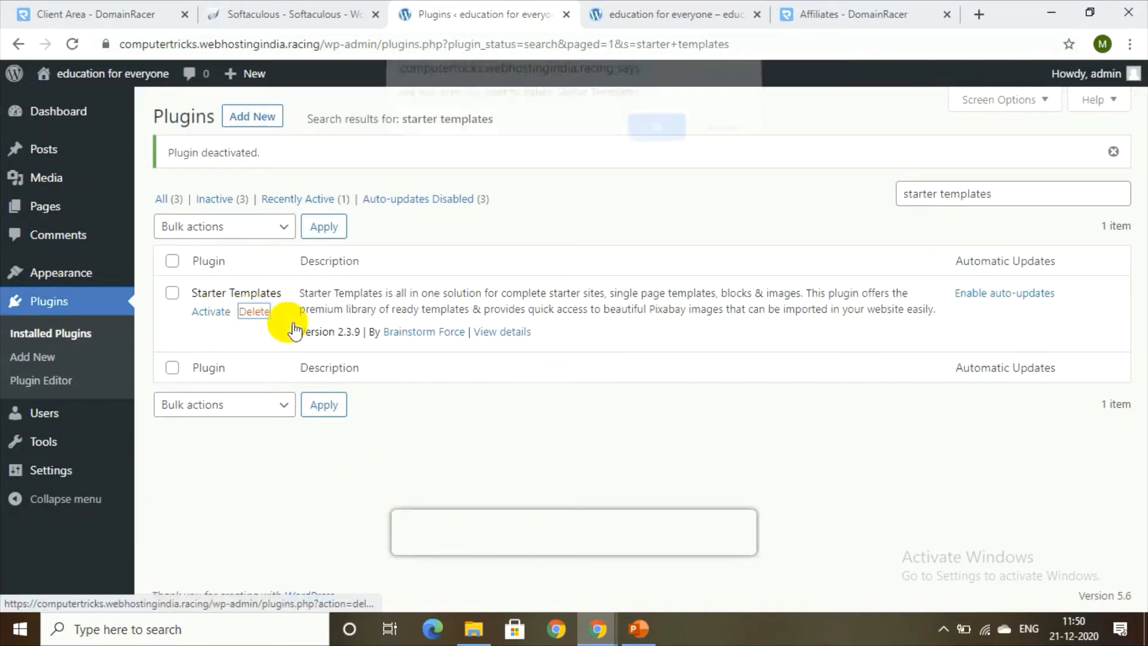
pyautogui.click(653, 135)
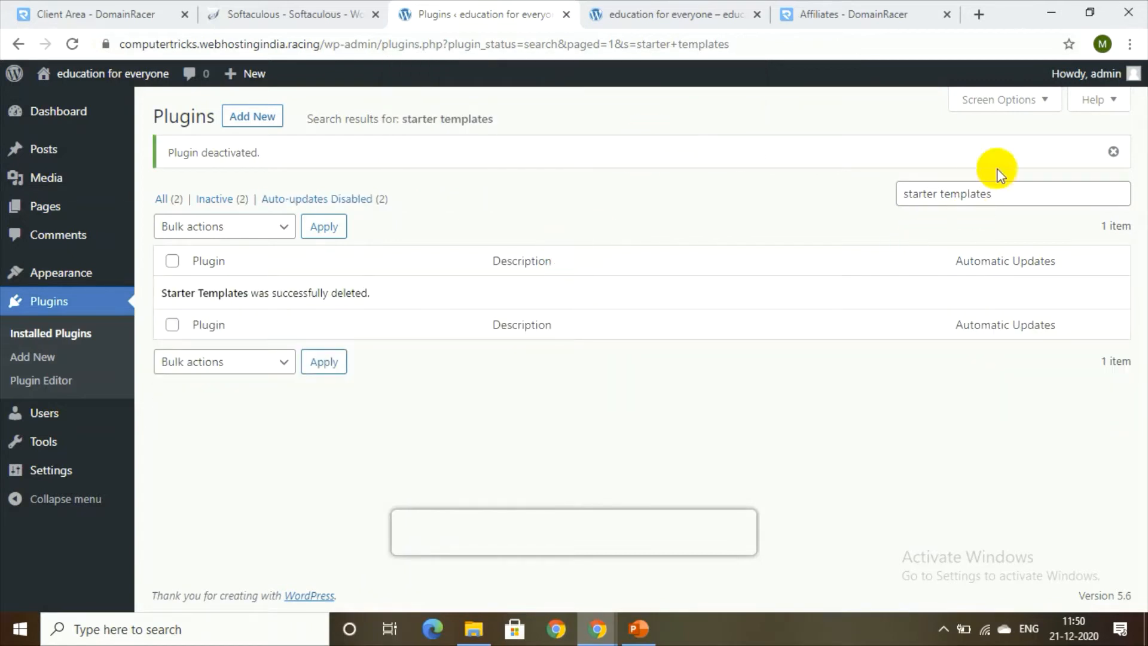
pyautogui.click(1013, 194)
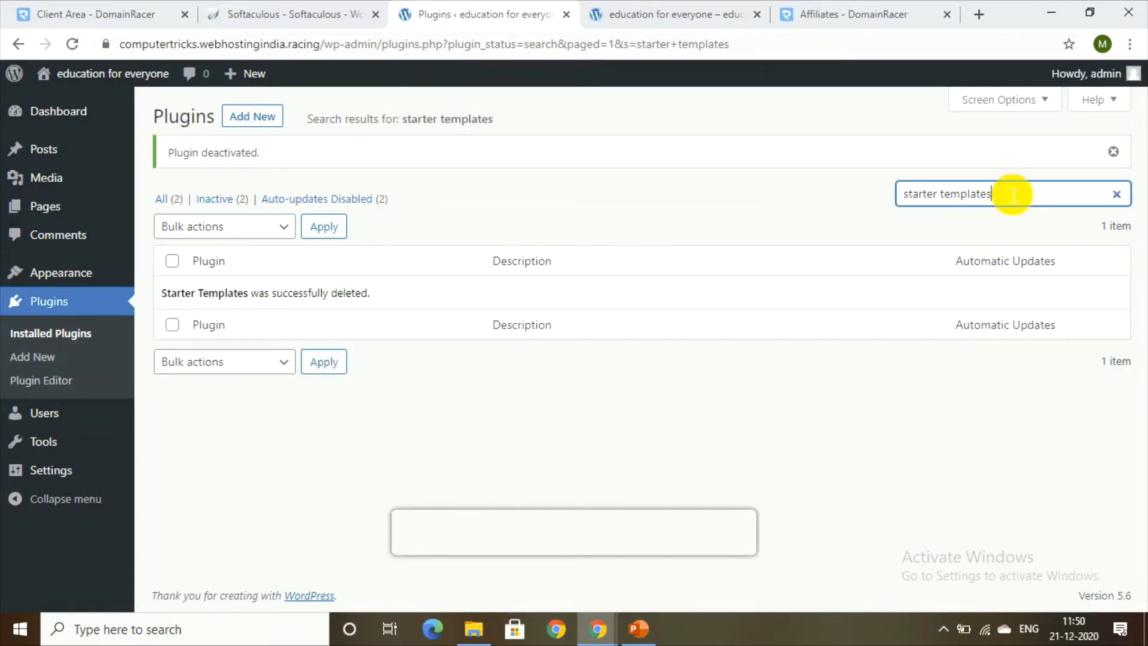
pyautogui.press('Return')
pyautogui.tripleClick(948, 192)
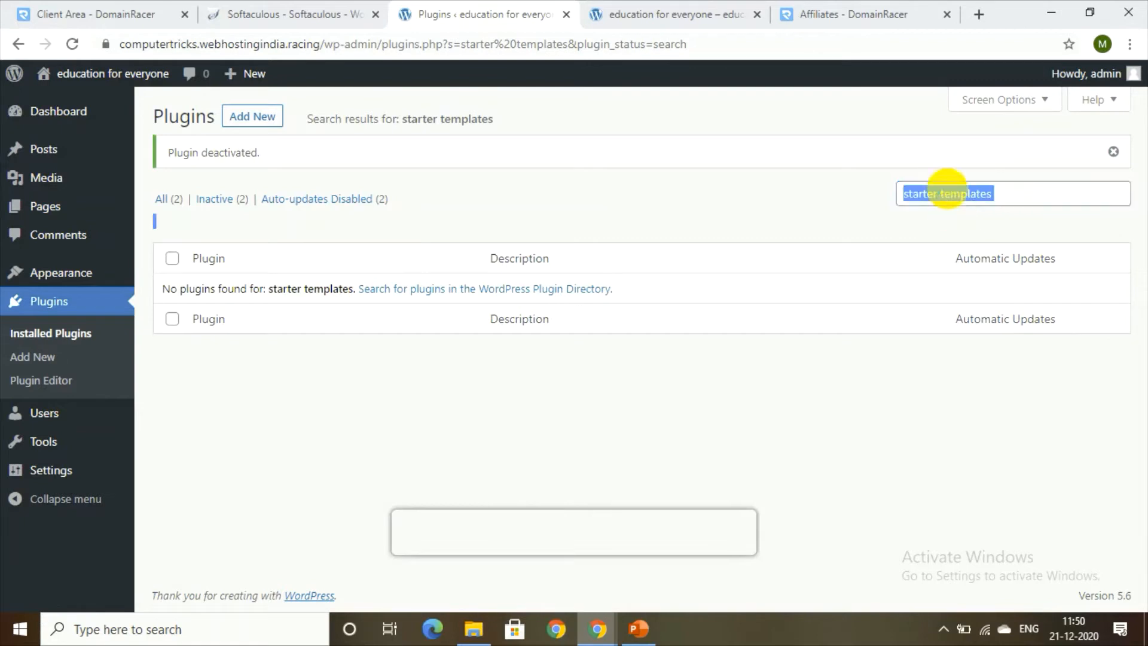
# Step: Search for new plugins matching "starter templates" and install Starter Templates by Brainstorm Force
pyautogui.click(260, 124)
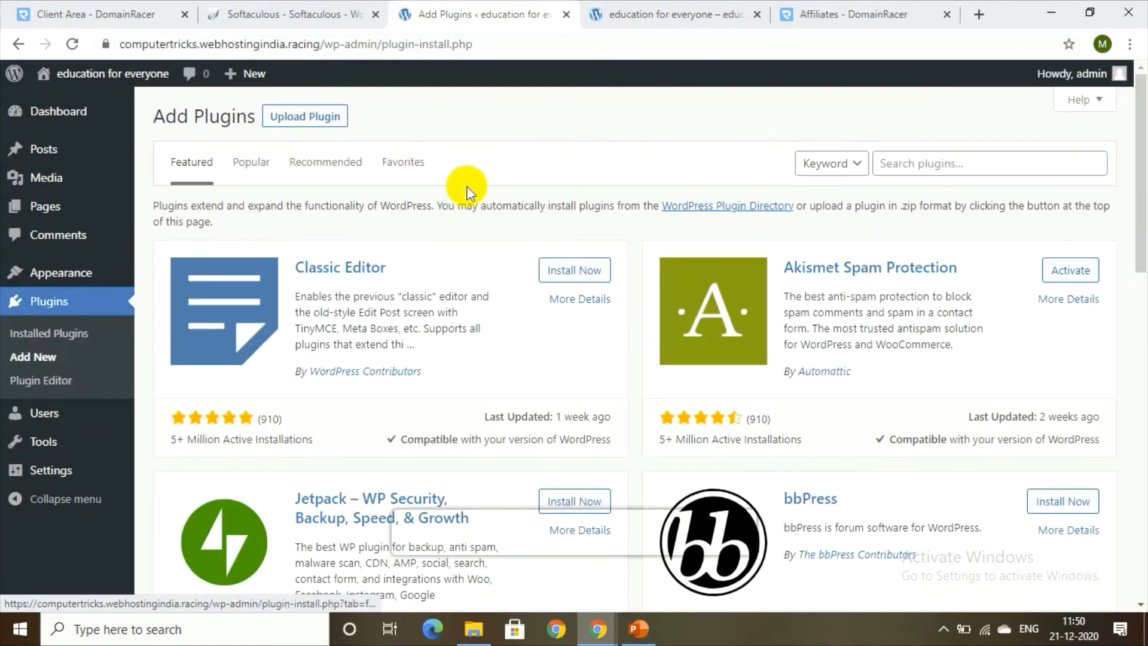
pyautogui.click(897, 173)
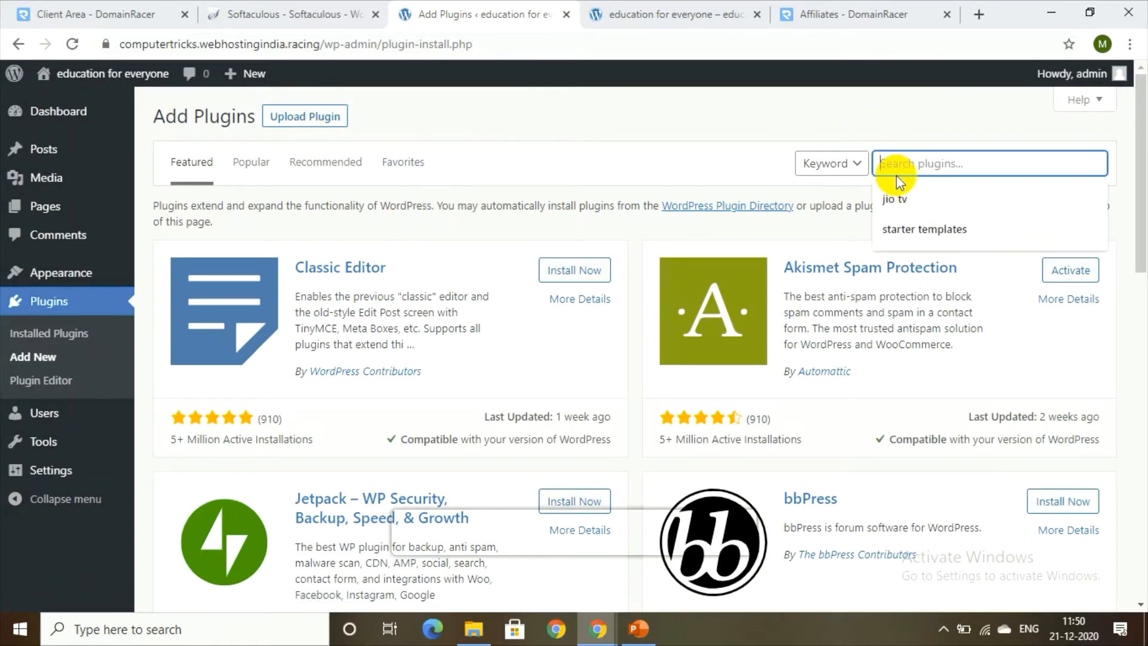
pyautogui.click(923, 229)
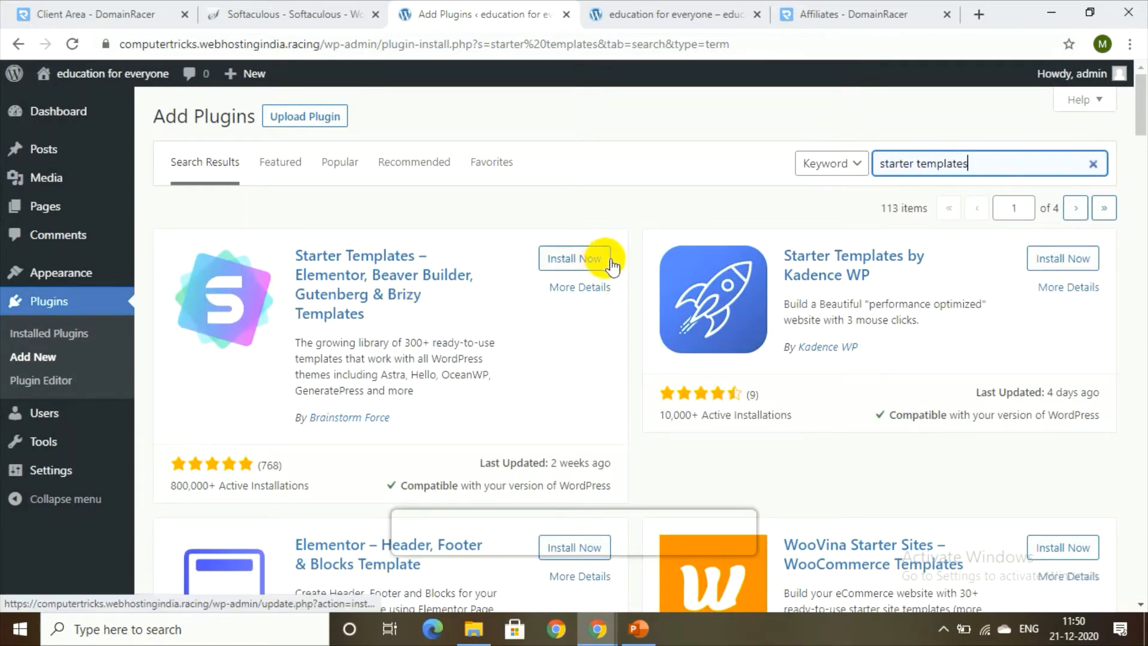
pyautogui.click(581, 268)
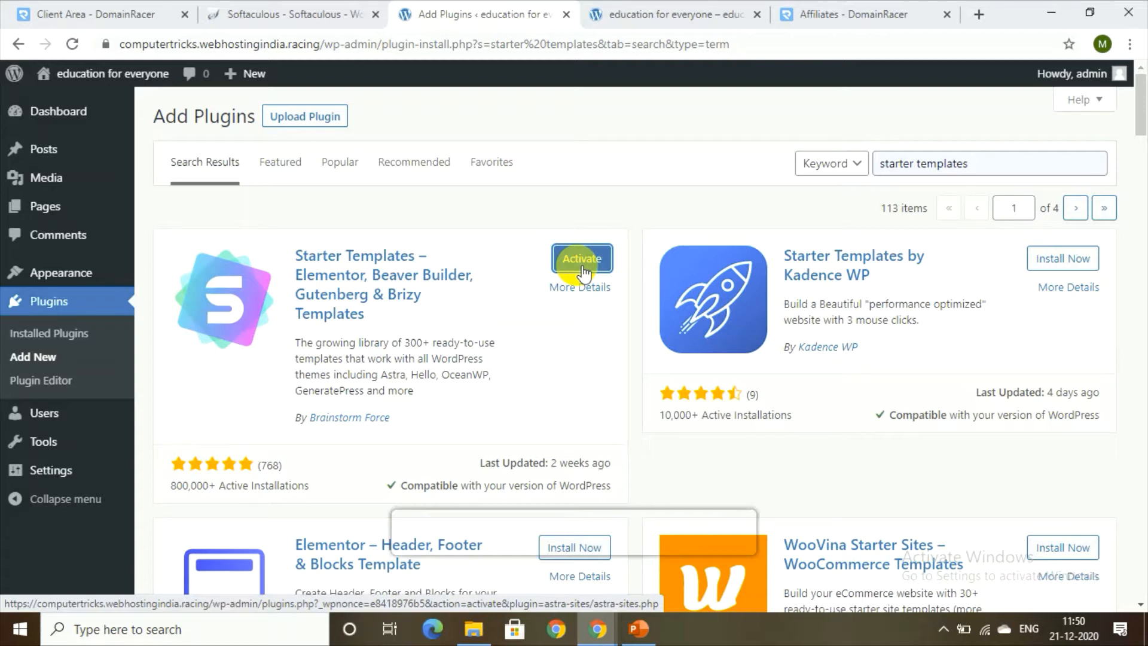
# Step: Activate the Starter Templates plugin, open its template library and choose Elementor as the page builder
pyautogui.click(582, 270)
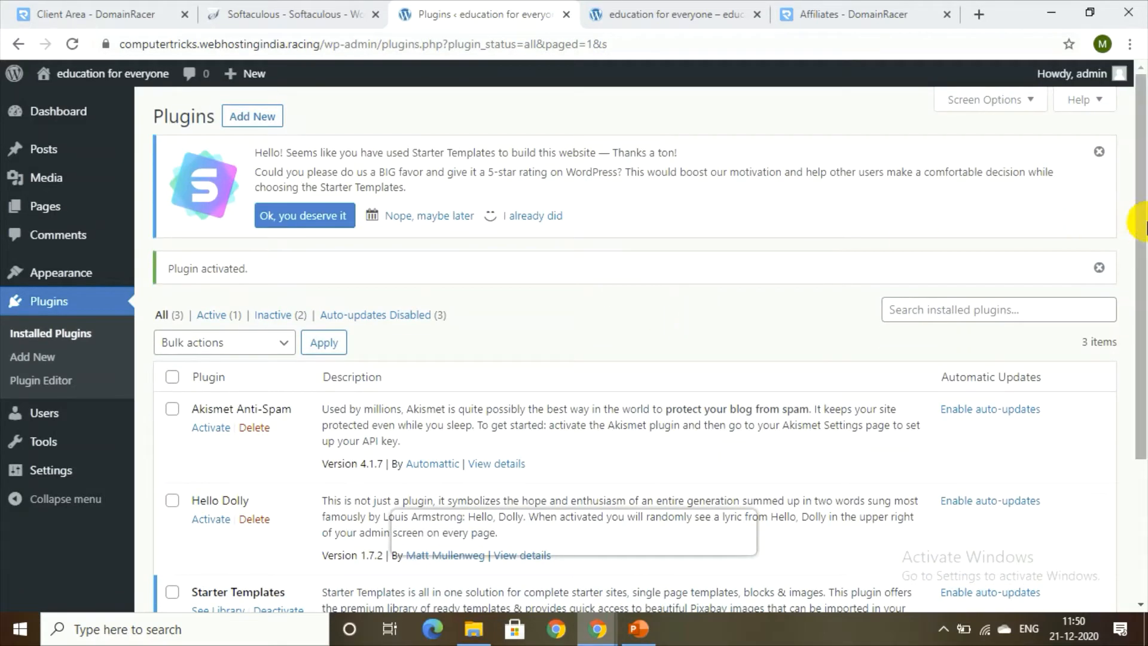
pyautogui.moveTo(1141, 230); pyautogui.dragTo(1143, 365)
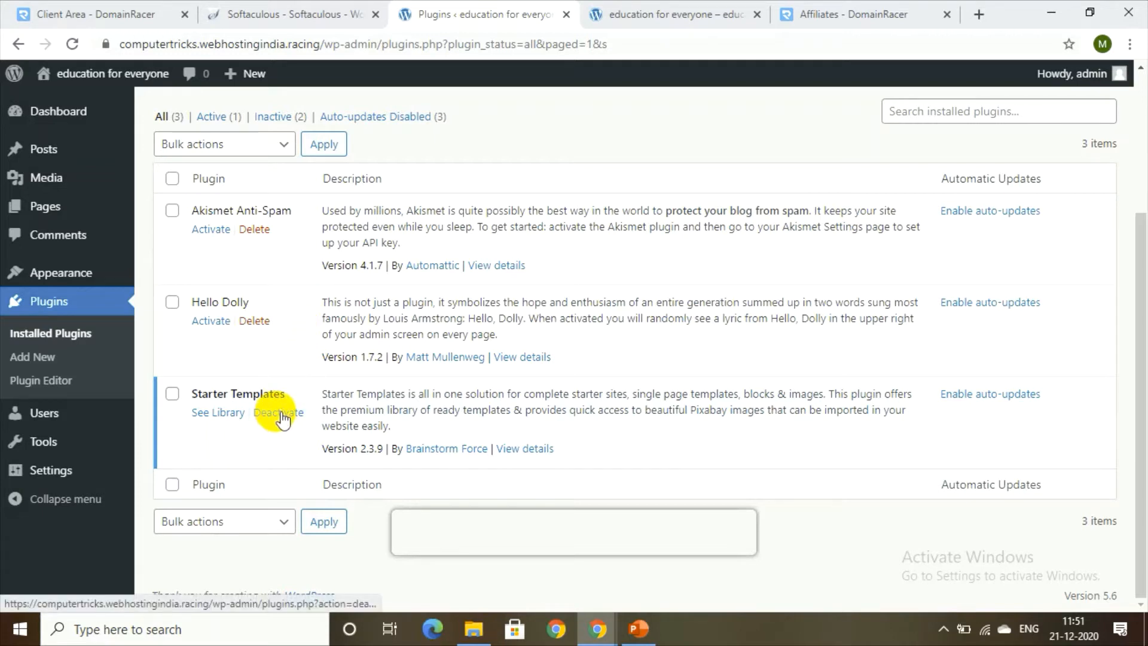
pyautogui.click(226, 418)
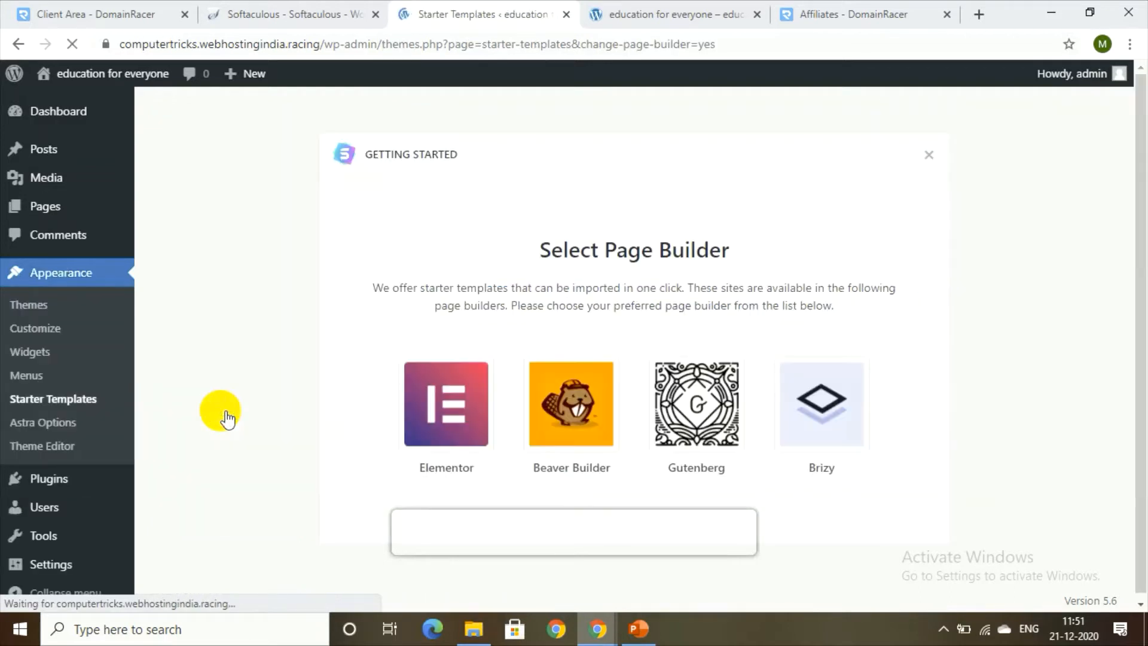
pyautogui.click(473, 412)
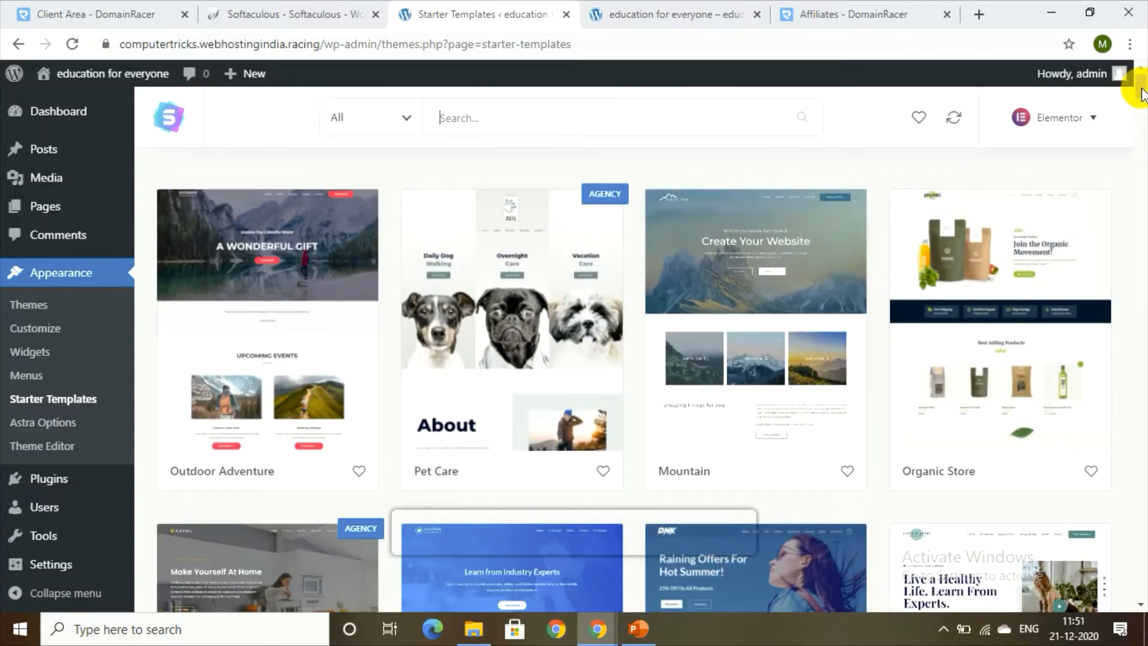
# Step: Search the template library for "learn", pick the Learndash Academy suggestion and open the LearnDash Academy site template
pyautogui.moveTo(1140, 90)
pyautogui.mouseDown()
pyautogui.moveTo(1144, 129)
pyautogui.moveTo(1123, 74)
pyautogui.mouseUp()
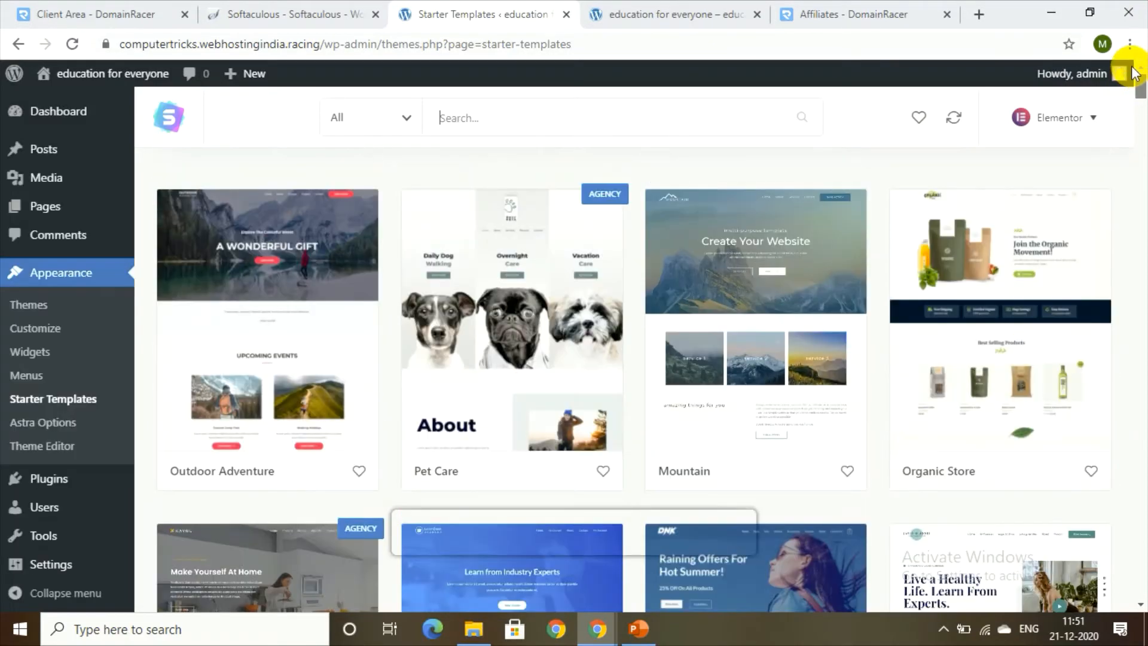
pyautogui.click(653, 117)
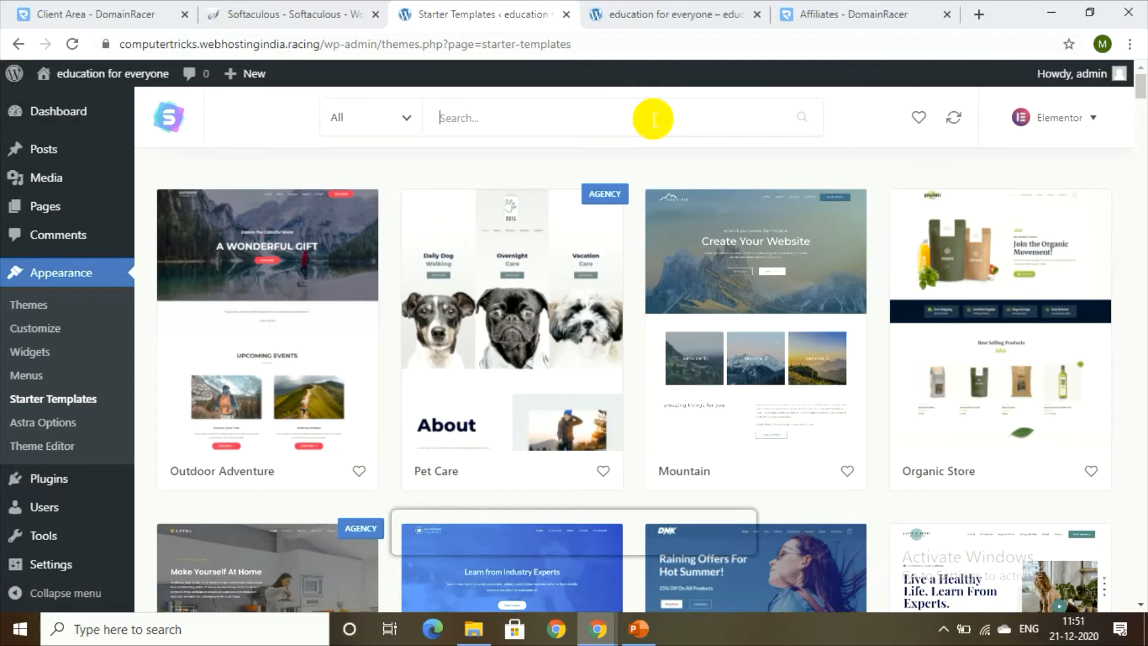
pyautogui.write('lea')
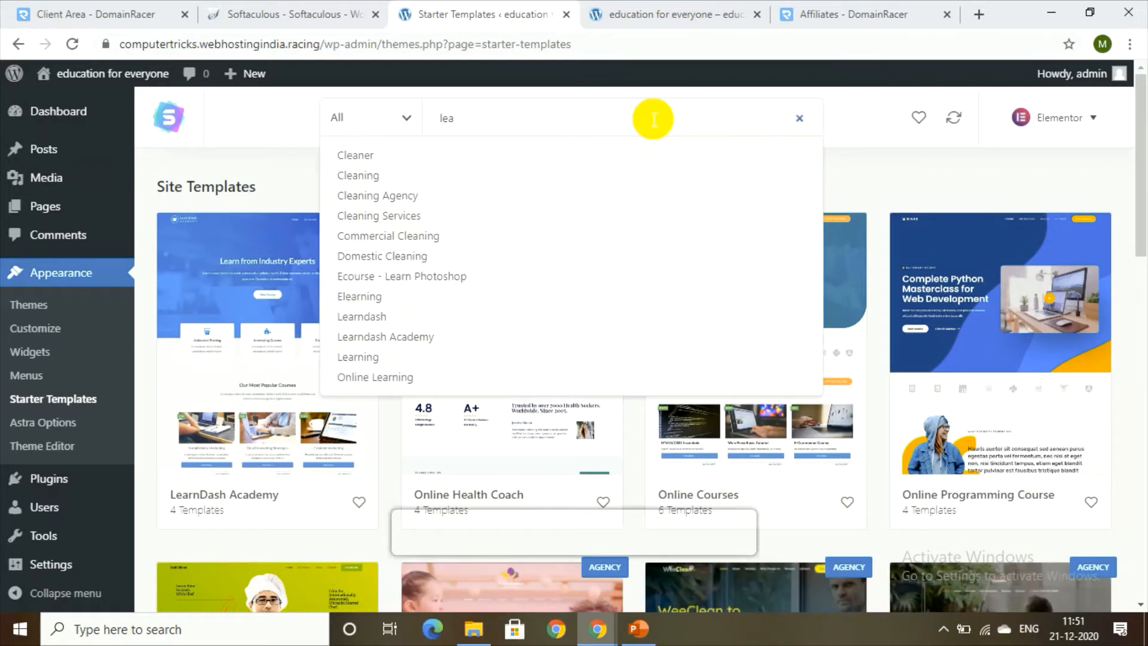
pyautogui.write('rn')
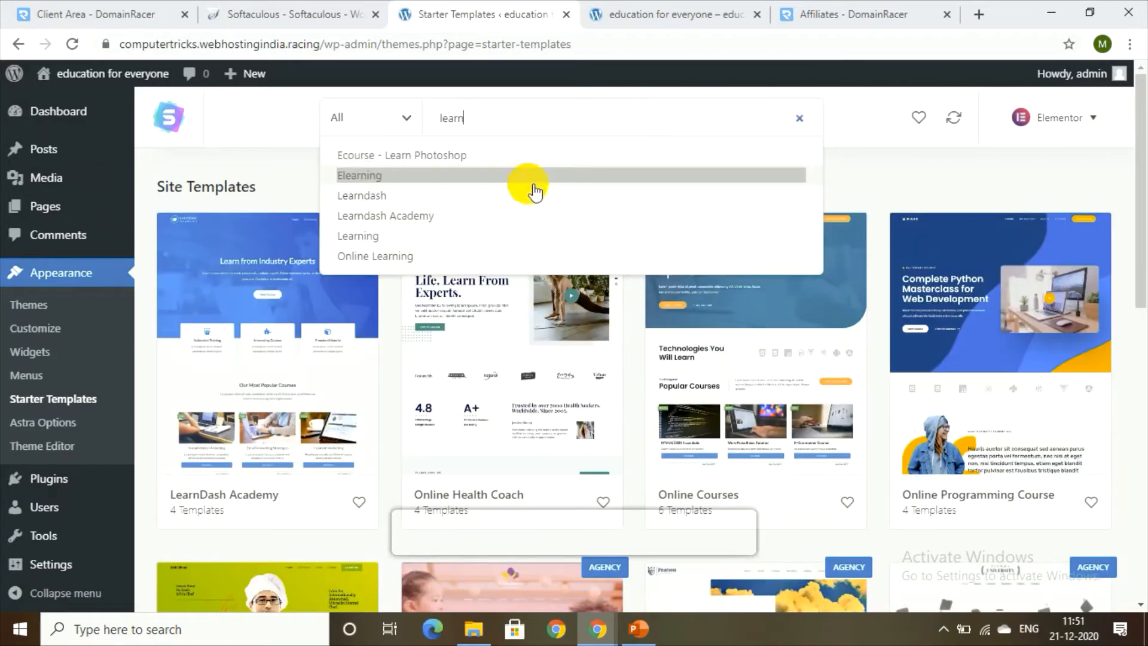
pyautogui.click(494, 215)
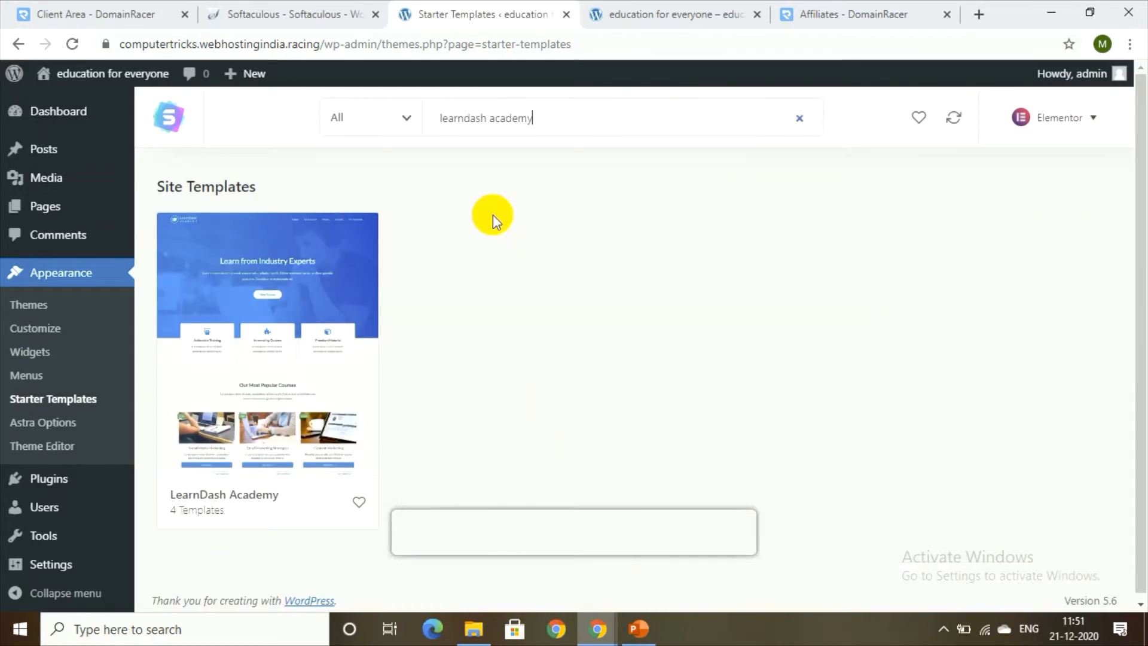
pyautogui.click(245, 317)
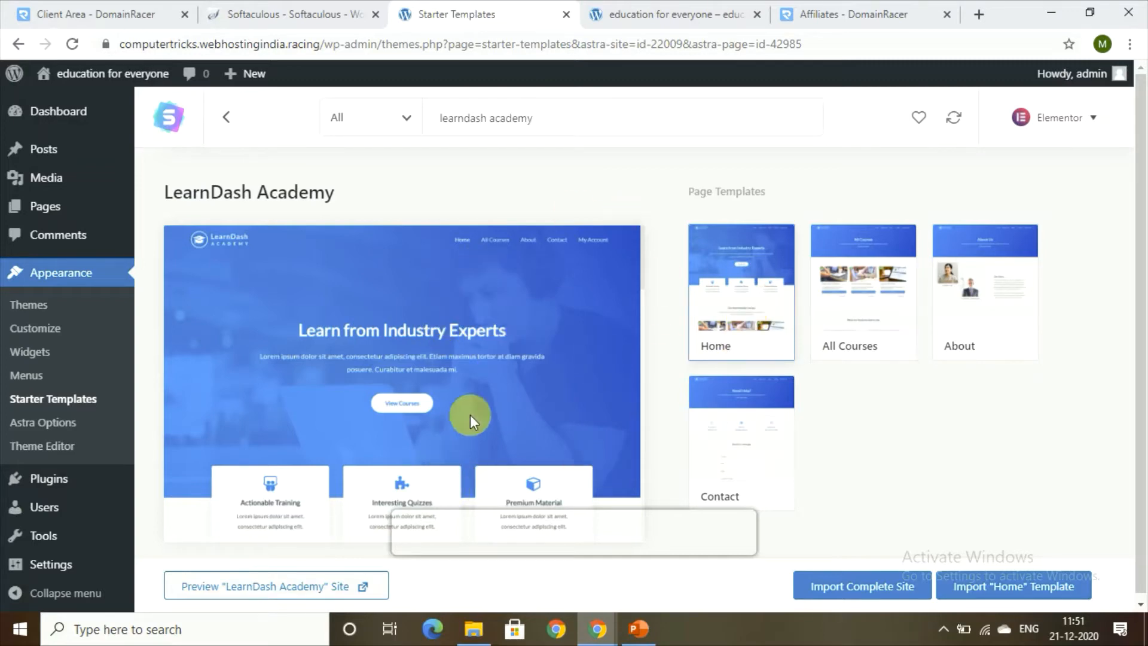
# Step: Preview the All Courses, About, Contact and Home page templates of LearnDash Academy
pyautogui.click(902, 277)
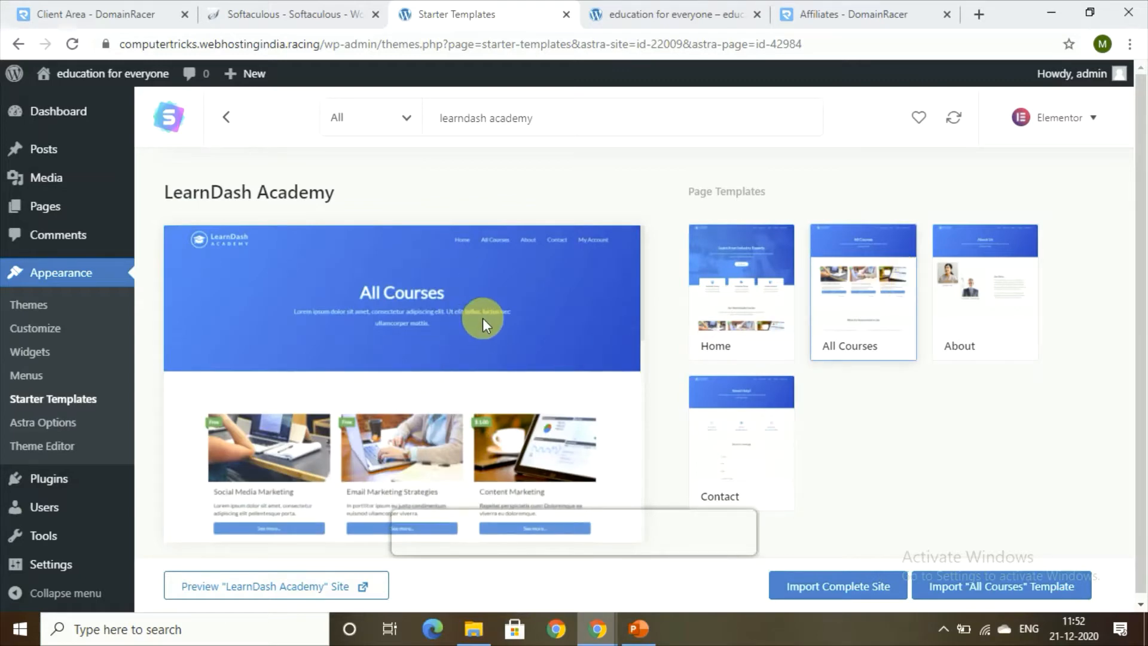
pyautogui.click(1015, 274)
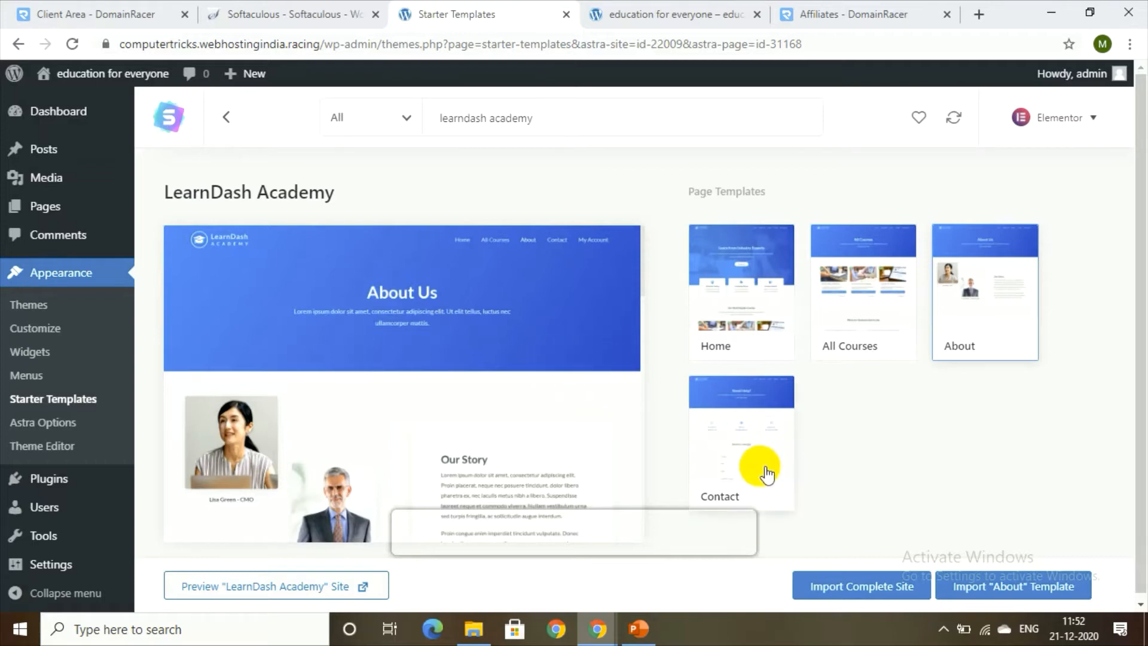
pyautogui.click(741, 469)
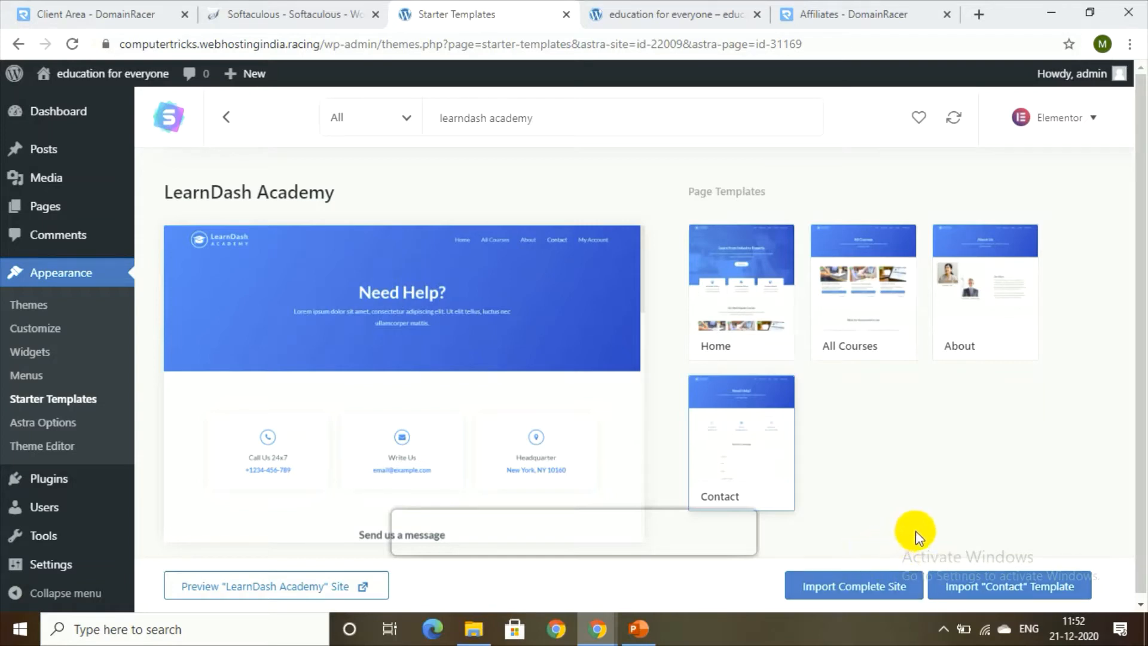
pyautogui.click(745, 278)
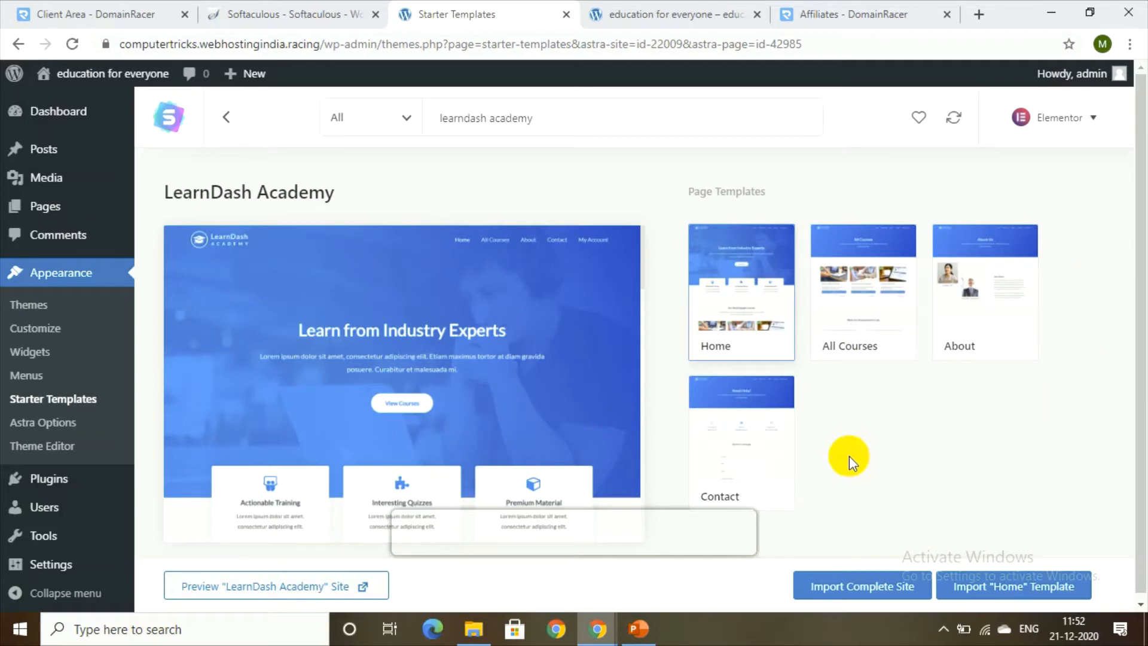
# Step: Import the complete LearnDash Academy site with the default import options, skipping the missing premium plugins
pyautogui.click(869, 588)
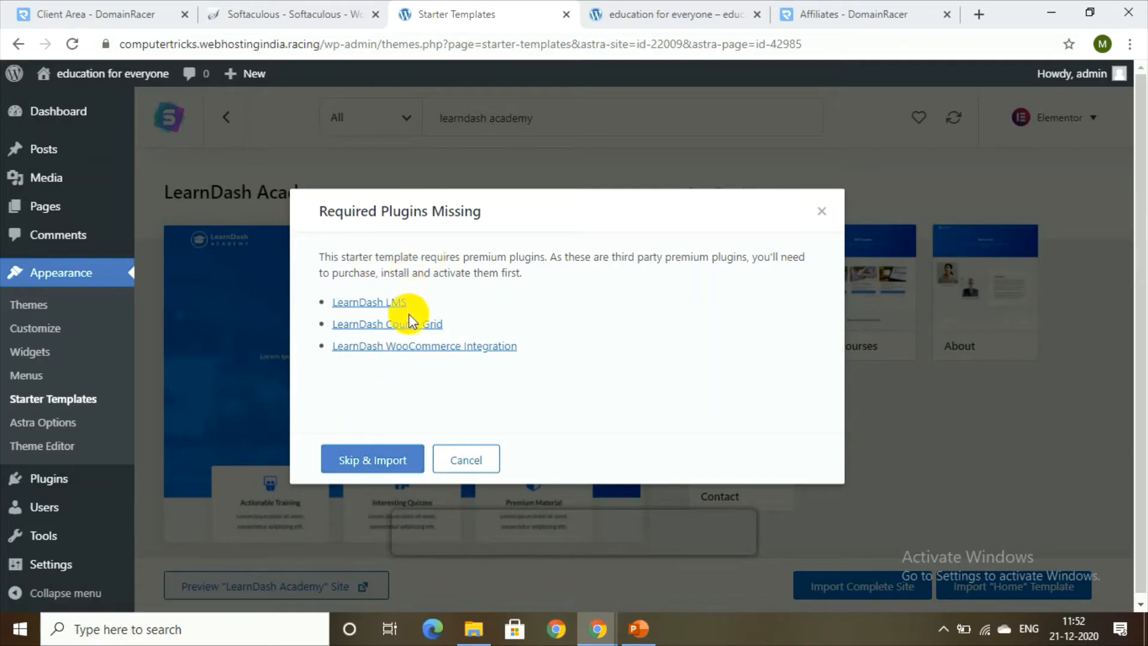
pyautogui.click(387, 461)
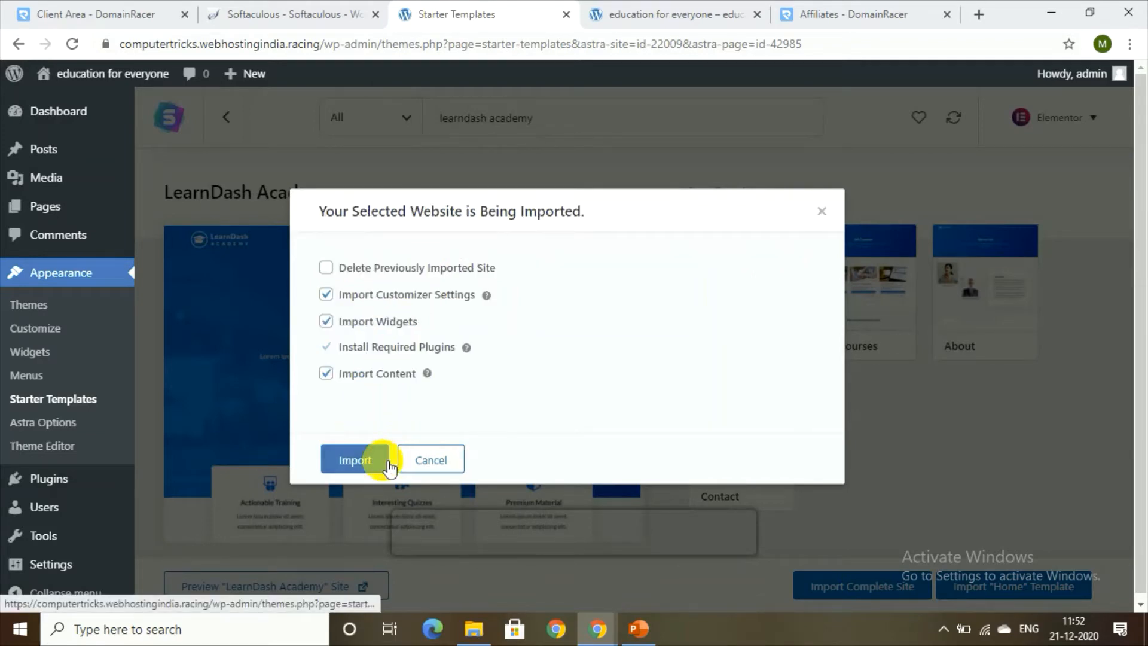
pyautogui.click(376, 462)
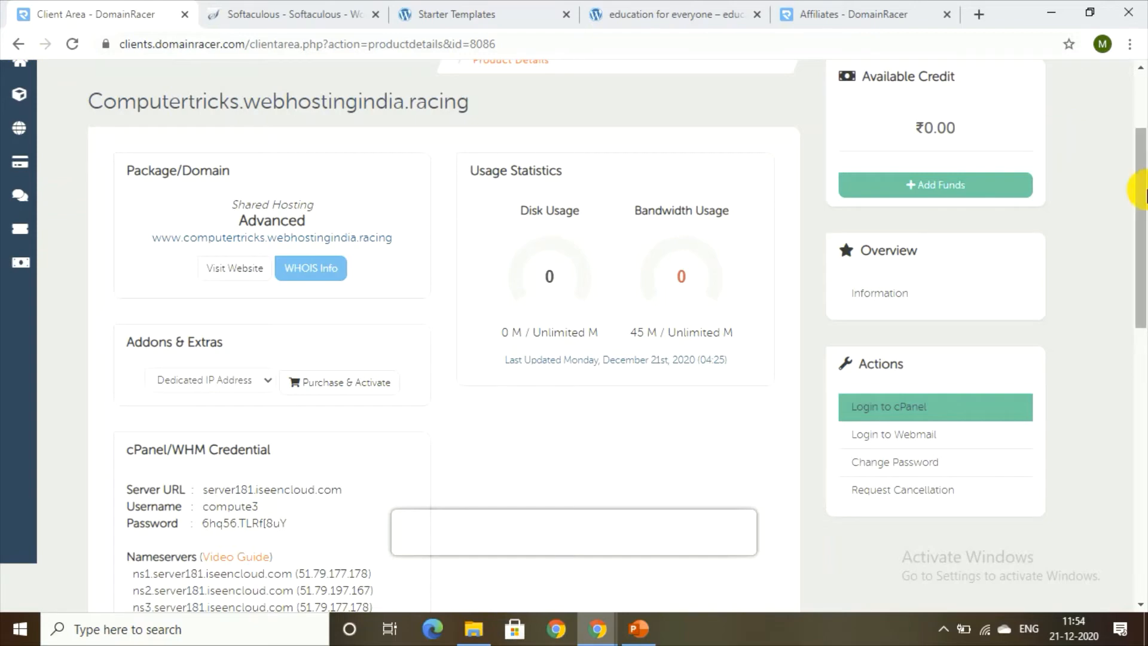
# Step: Return to the Starter Templates import, view the imported site and compare it with the old default WordPress page
pyautogui.moveTo(1144, 172); pyautogui.dragTo(1141, 91)
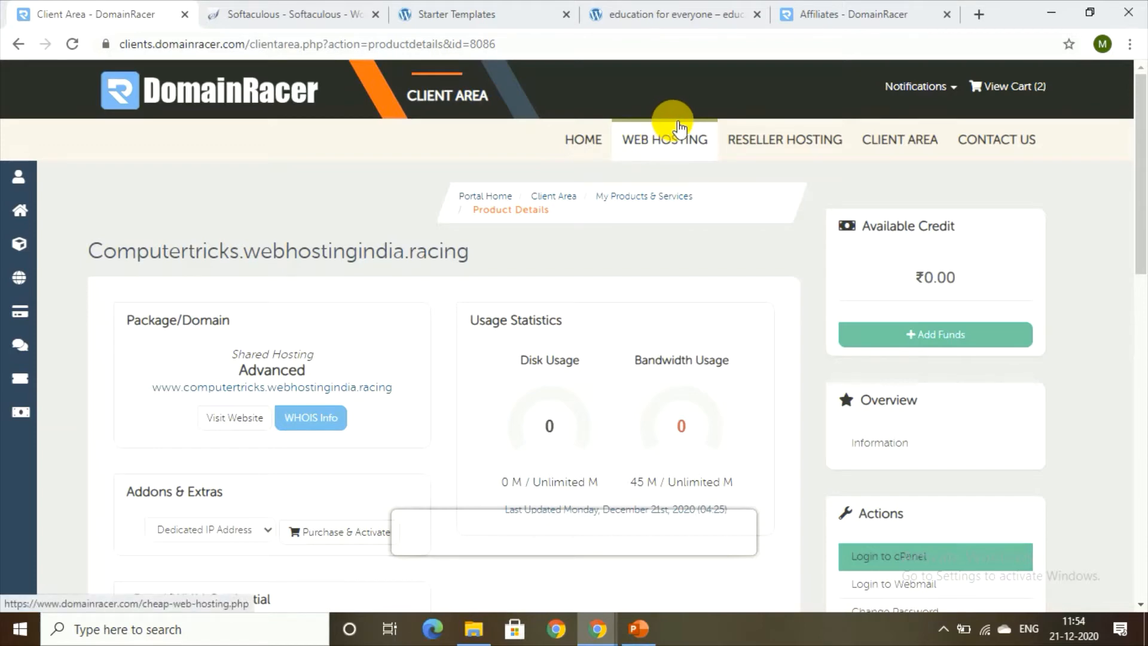
pyautogui.click(683, 23)
pyautogui.click(511, 22)
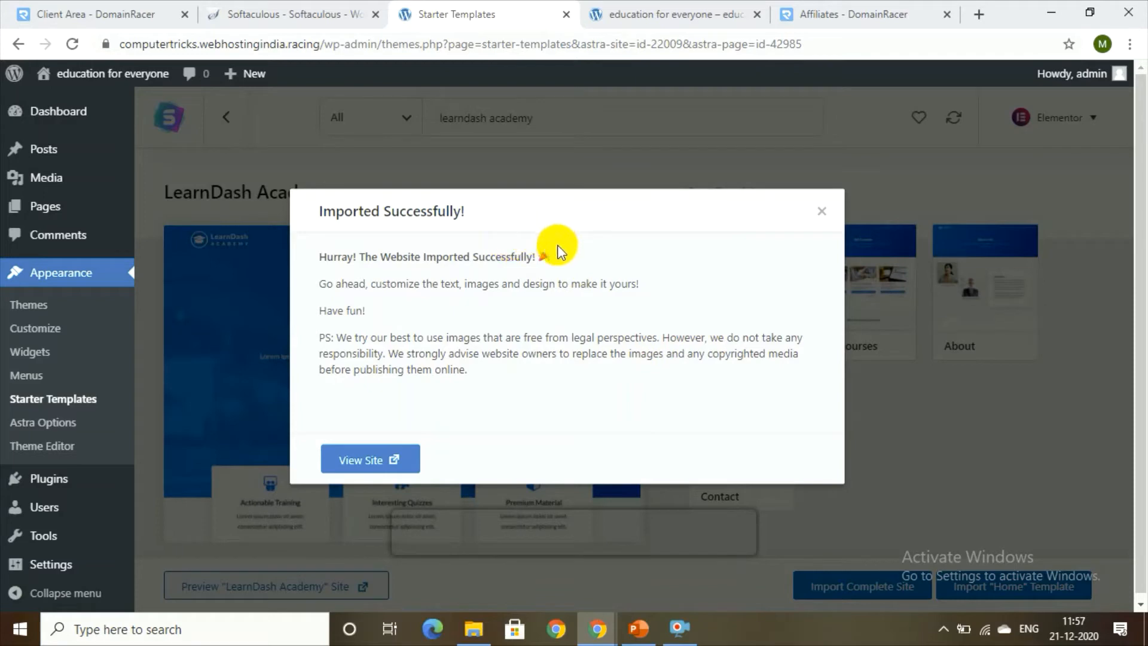
pyautogui.click(399, 458)
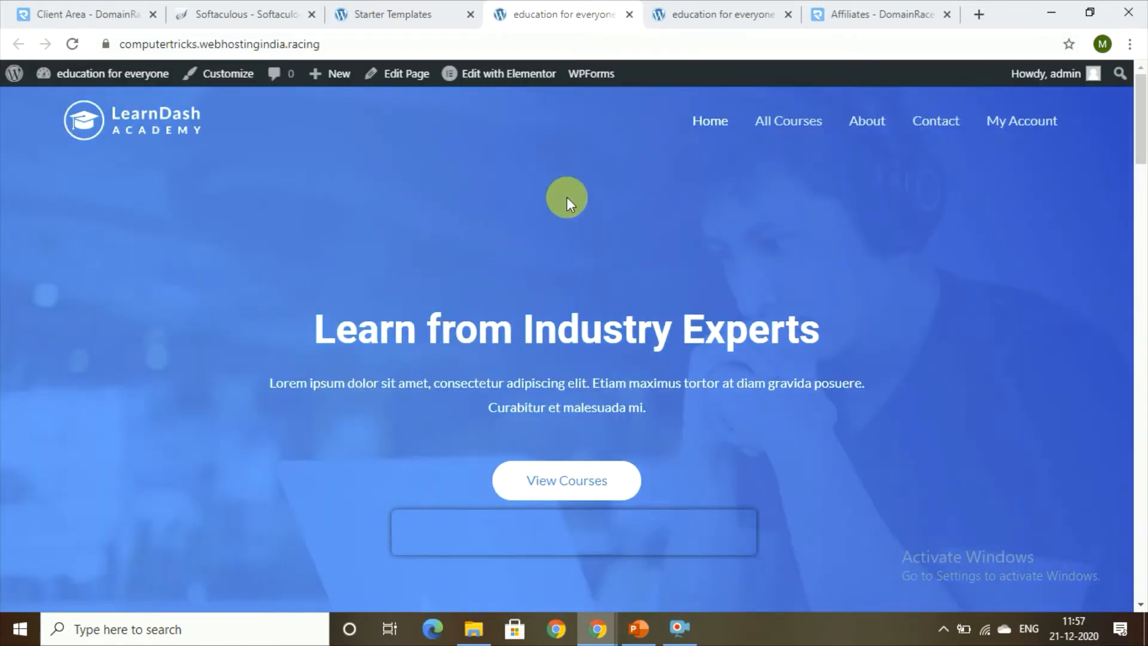
pyautogui.click(686, 8)
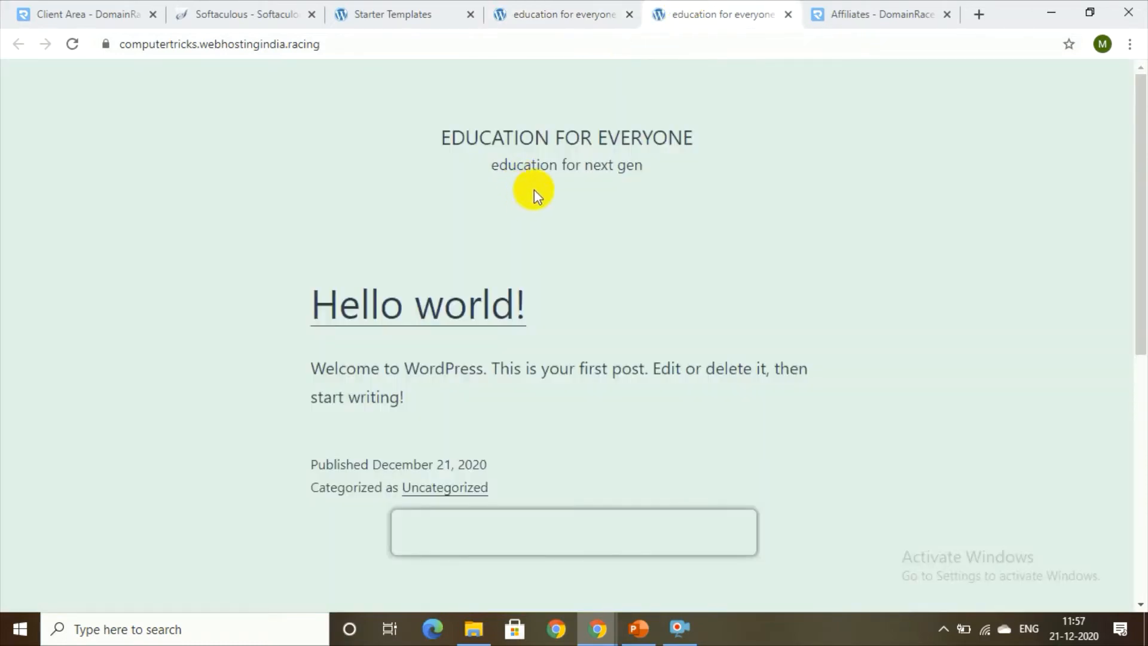
pyautogui.click(565, 25)
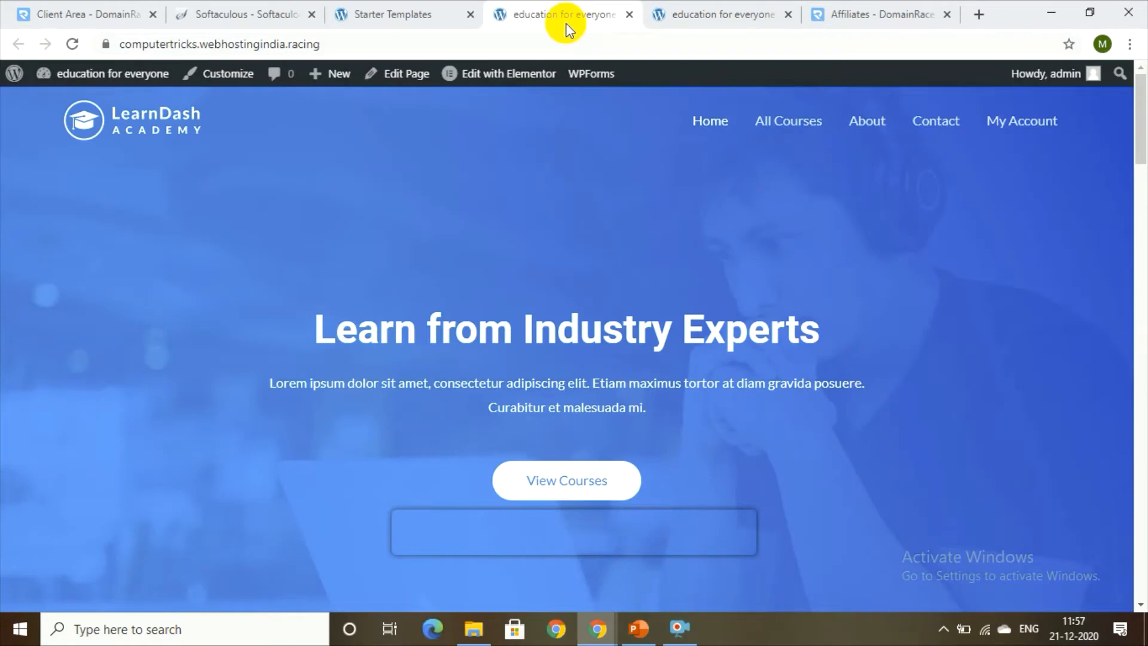
# Step: Visit the WordPress dashboard from the imported site and go back to the home page
pyautogui.moveTo(147, 76)
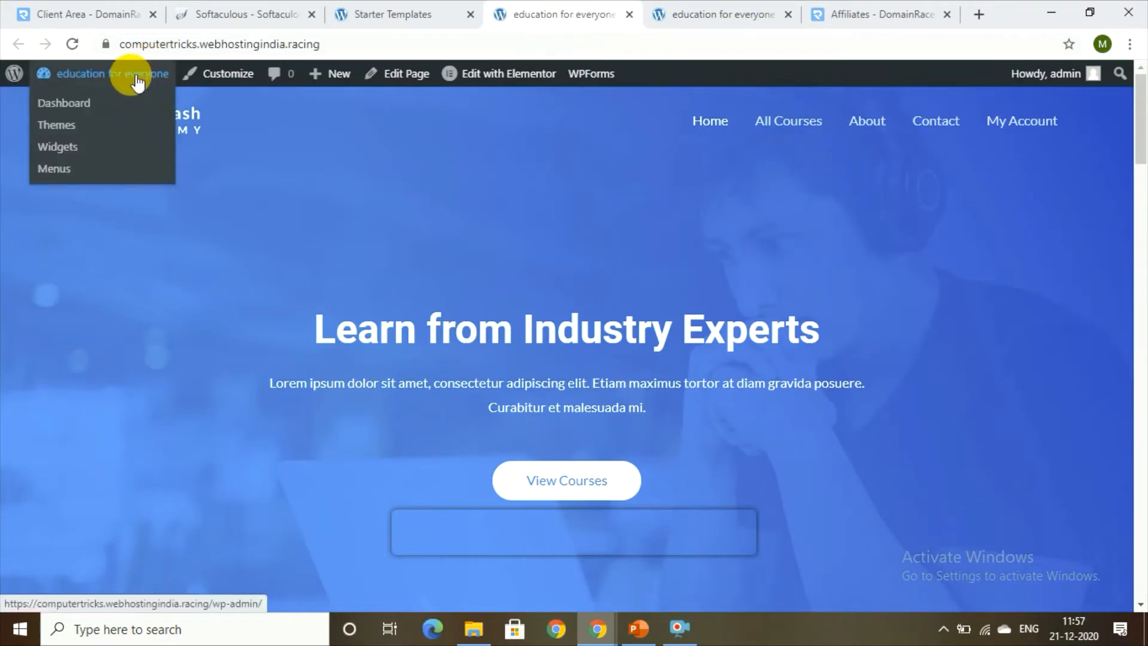
pyautogui.click(143, 77)
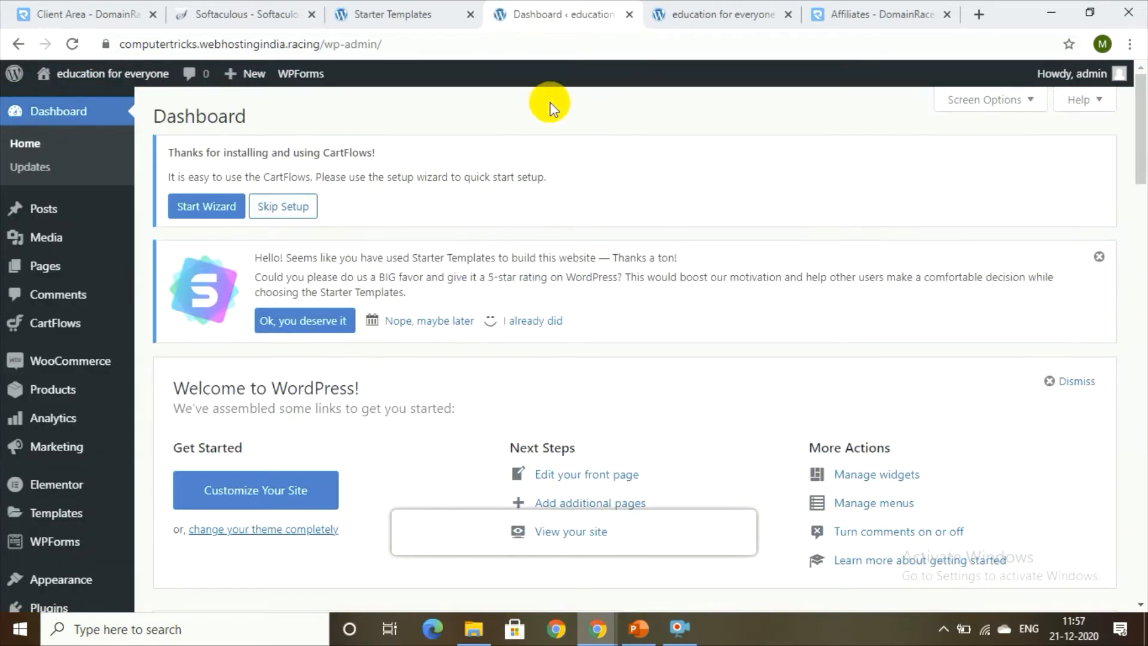
pyautogui.click(15, 48)
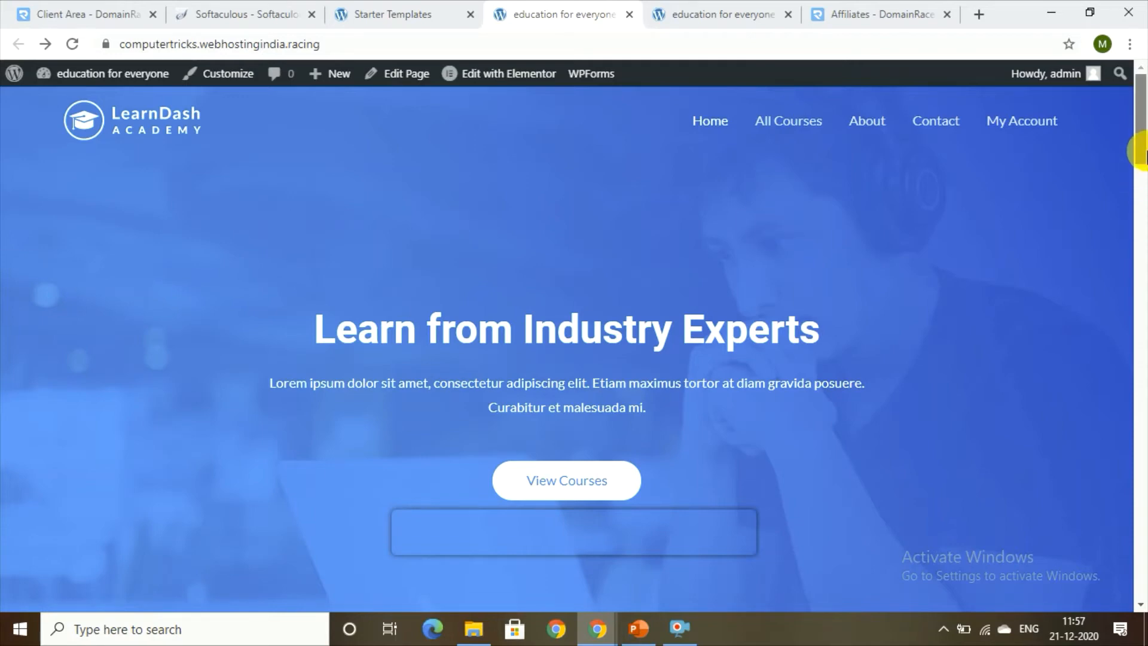
# Step: Look through all sections of the imported home page down to the footer and return to its header
pyautogui.moveTo(1139, 149); pyautogui.dragTo(1140, 204)
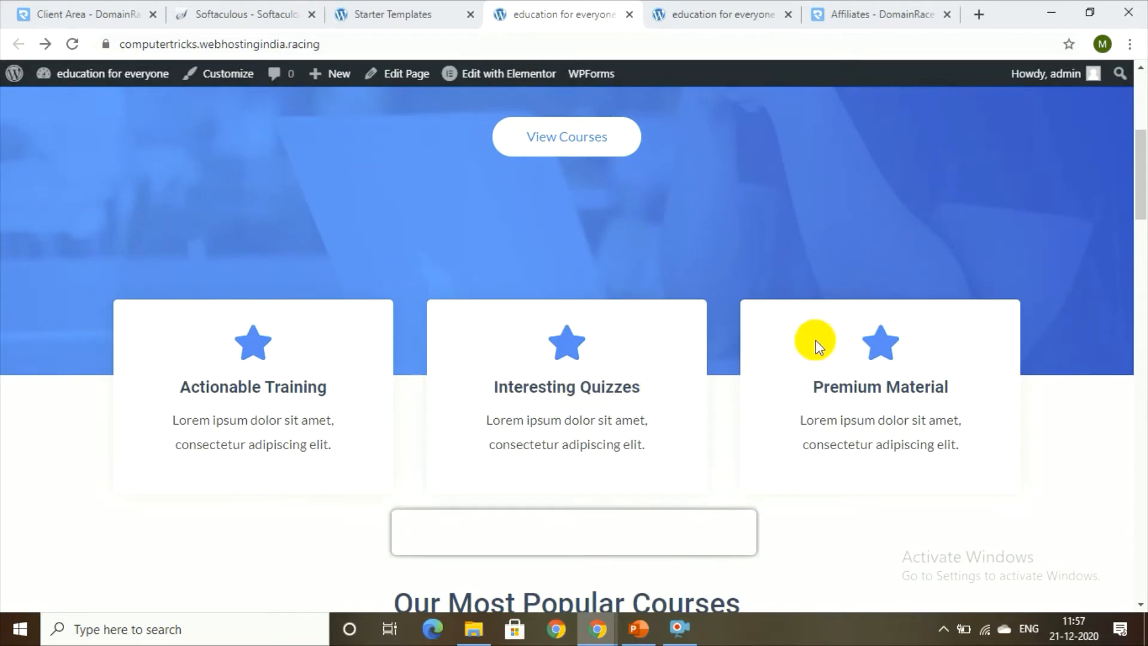
pyautogui.moveTo(1140, 134); pyautogui.dragTo(1139, 205)
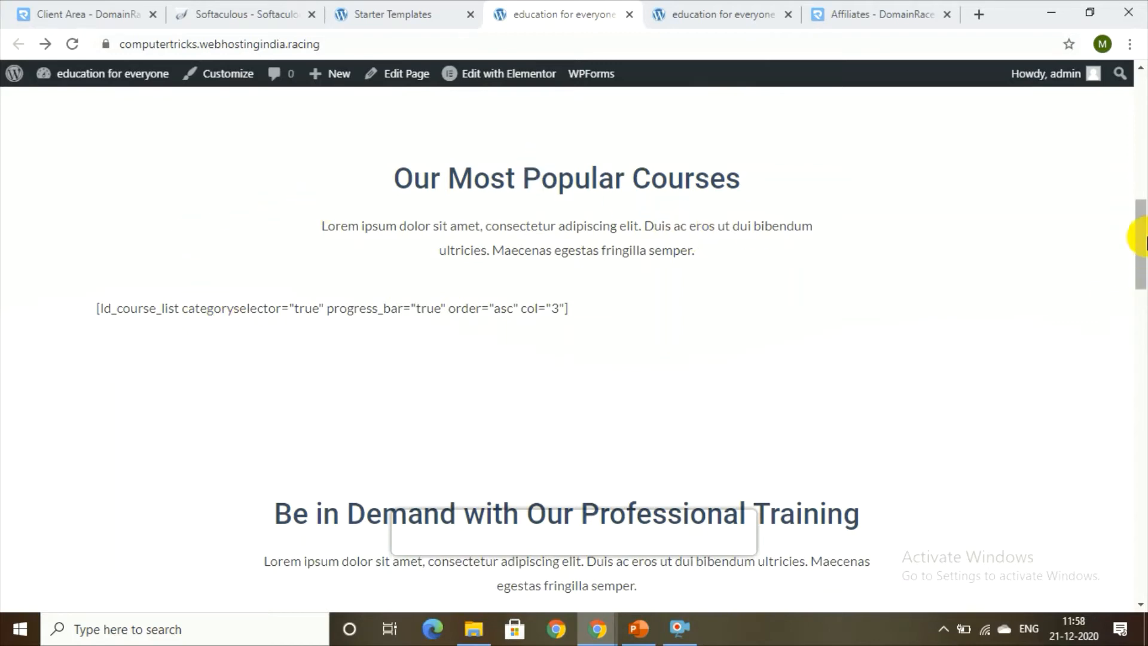
pyautogui.moveTo(1144, 240); pyautogui.dragTo(1138, 323)
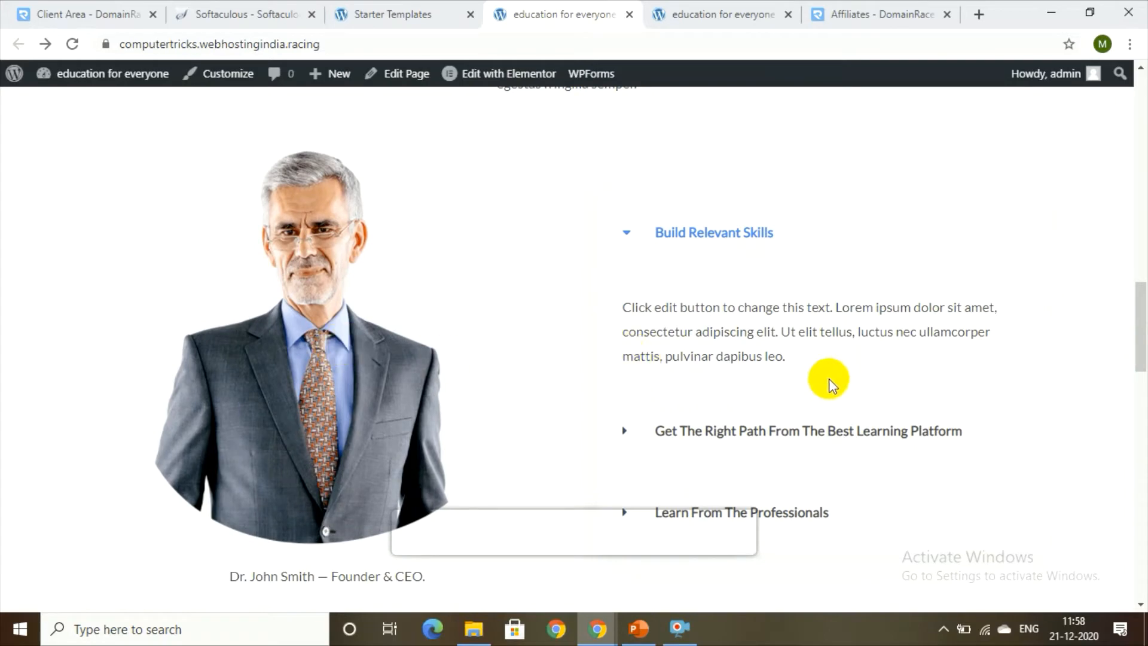
pyautogui.moveTo(1145, 334); pyautogui.dragTo(1145, 412)
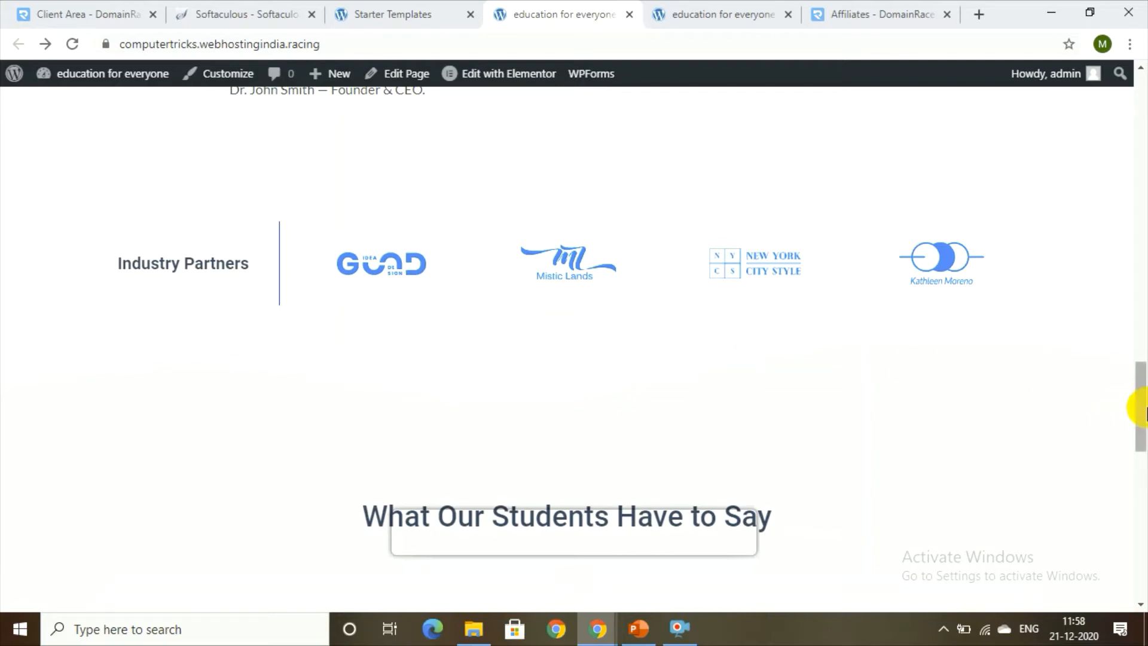
pyautogui.scroll(-3, 1140, 406)
pyautogui.moveTo(1144, 442); pyautogui.dragTo(1144, 491)
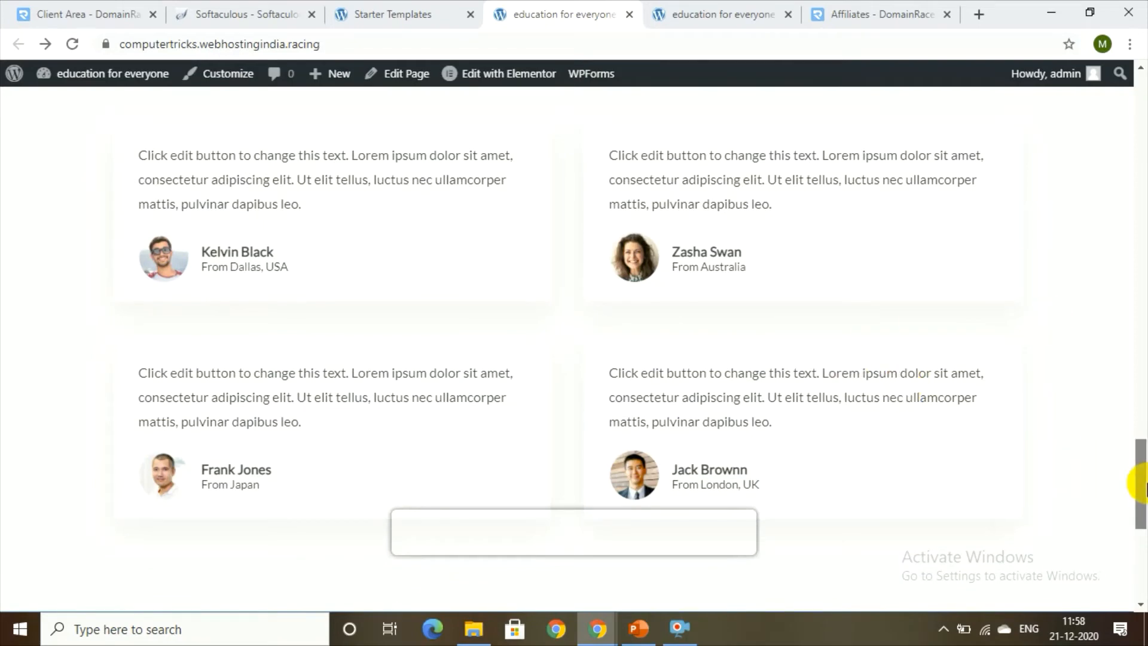
pyautogui.moveTo(1145, 487); pyautogui.dragTo(1145, 553)
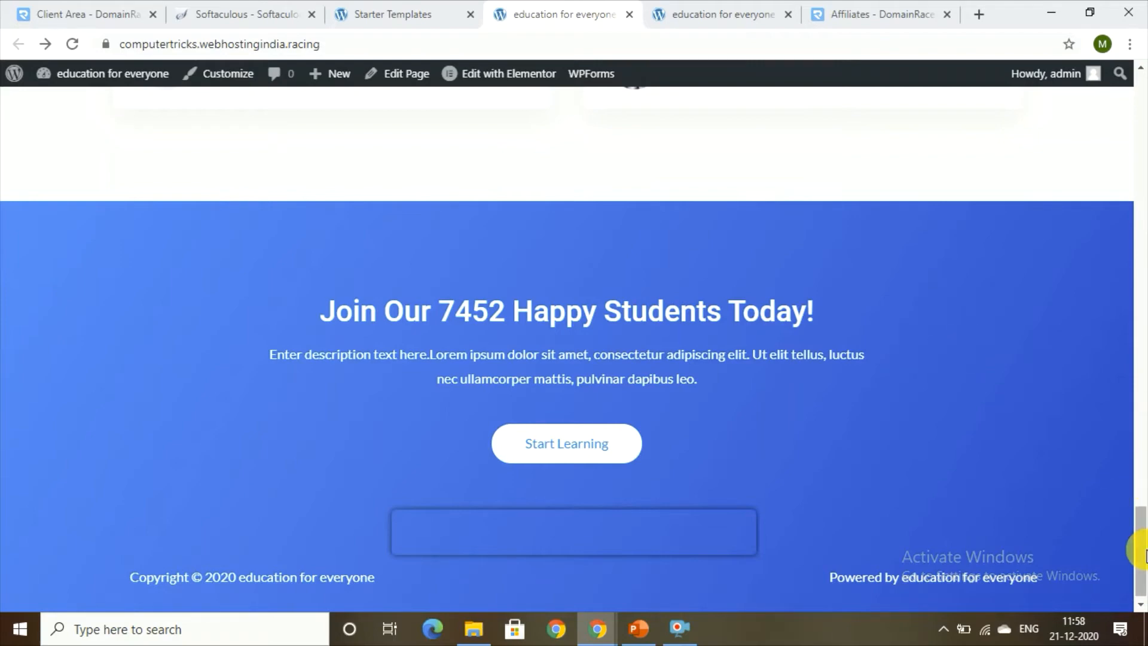
pyautogui.moveTo(1144, 556); pyautogui.dragTo(1144, 114)
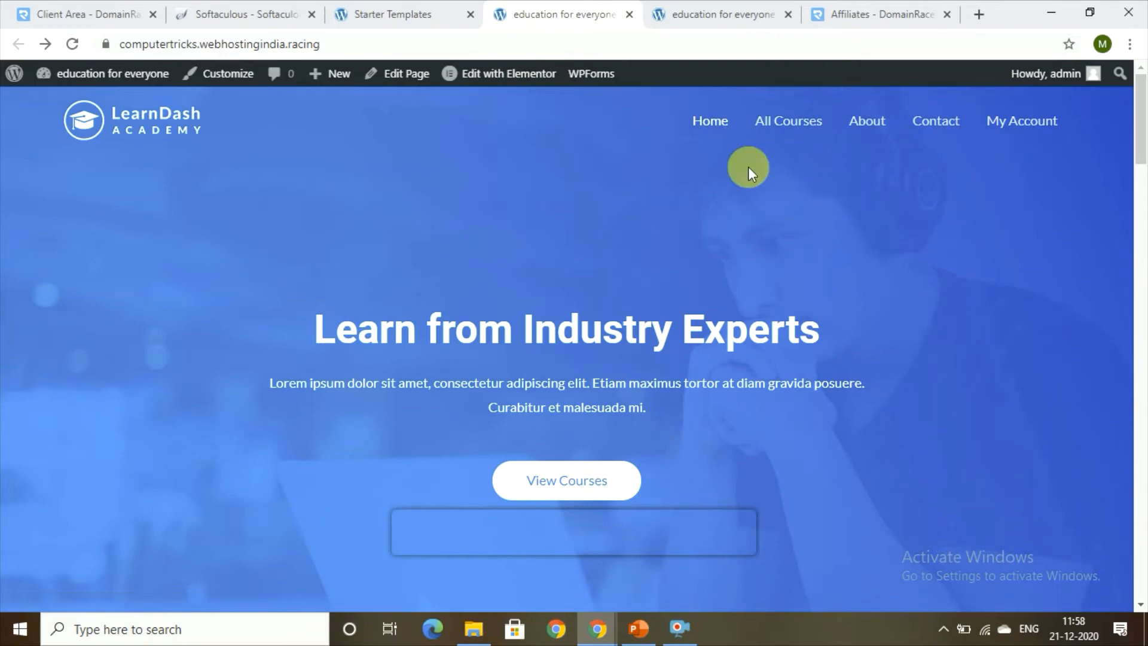
# Step: Reload the Home page from the site navigation and view the All Courses page
pyautogui.click(710, 122)
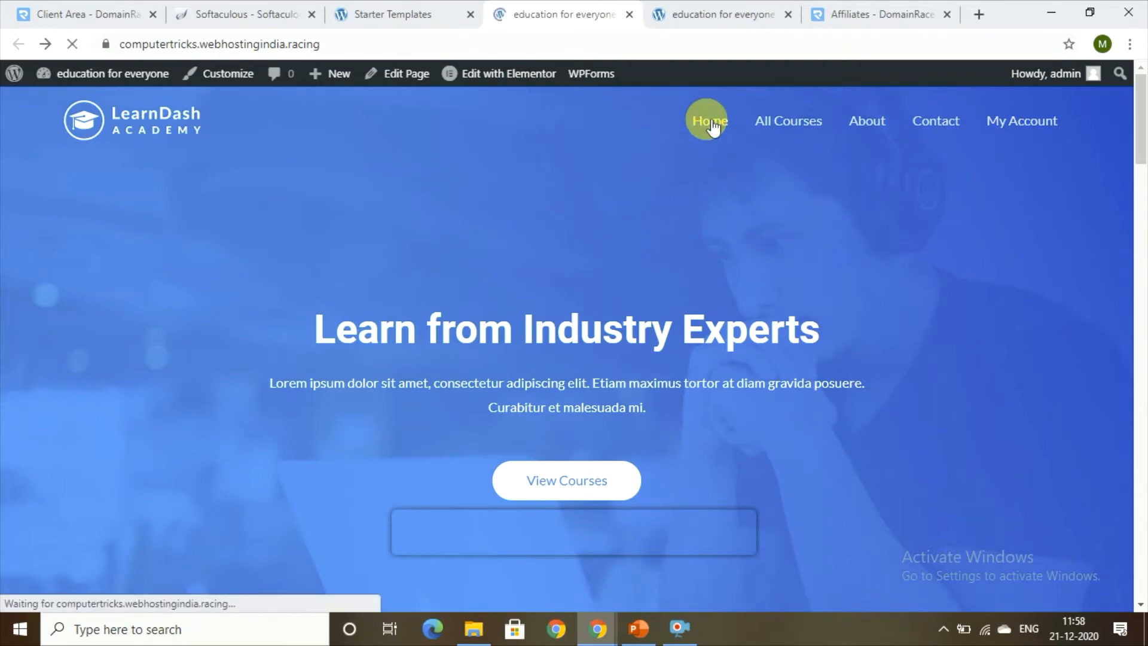
pyautogui.click(775, 123)
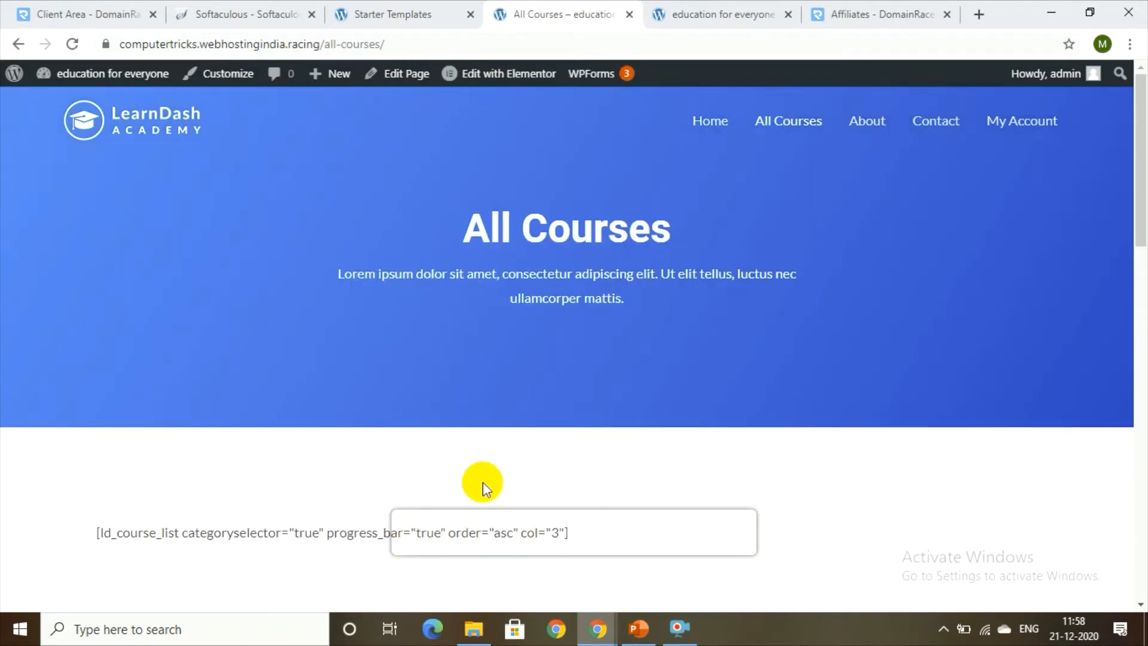
pyautogui.moveTo(1142, 238); pyautogui.dragTo(1142, 205)
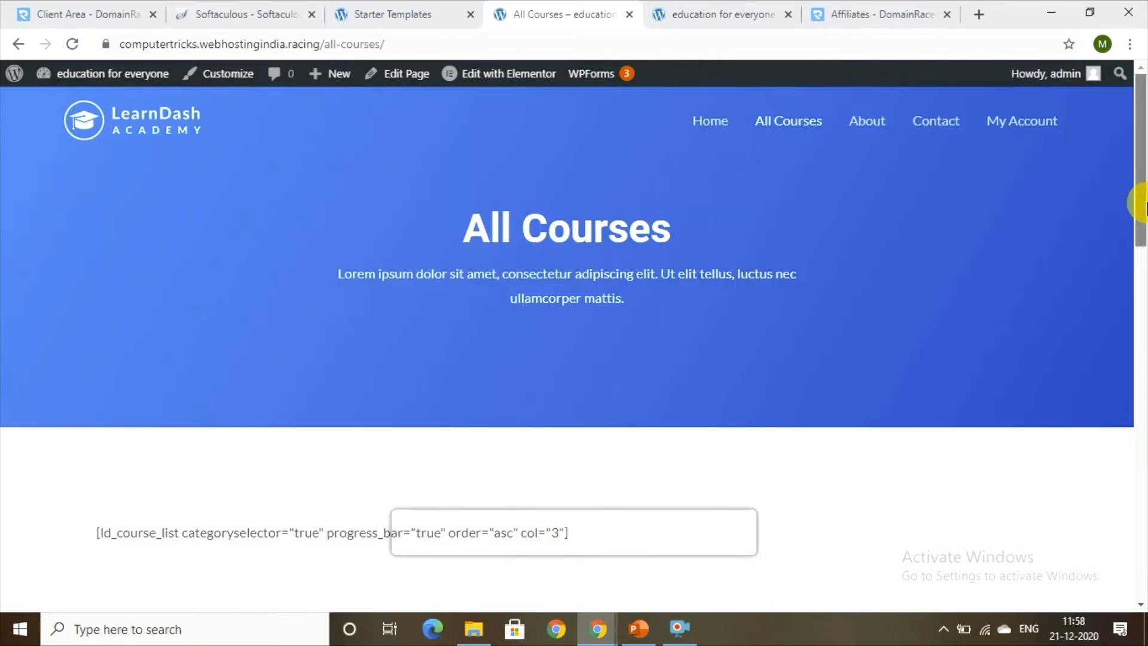
# Step: View the site's About page through all its sections down to the footer and return to its header
pyautogui.click(860, 128)
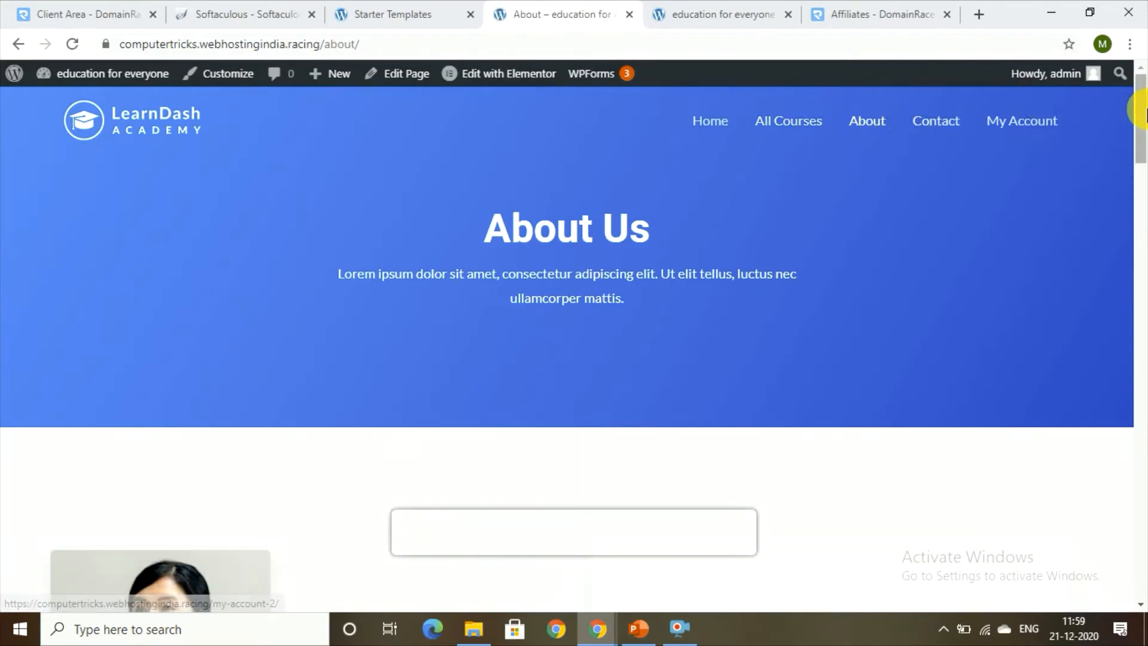
pyautogui.moveTo(1140, 102); pyautogui.dragTo(1142, 203)
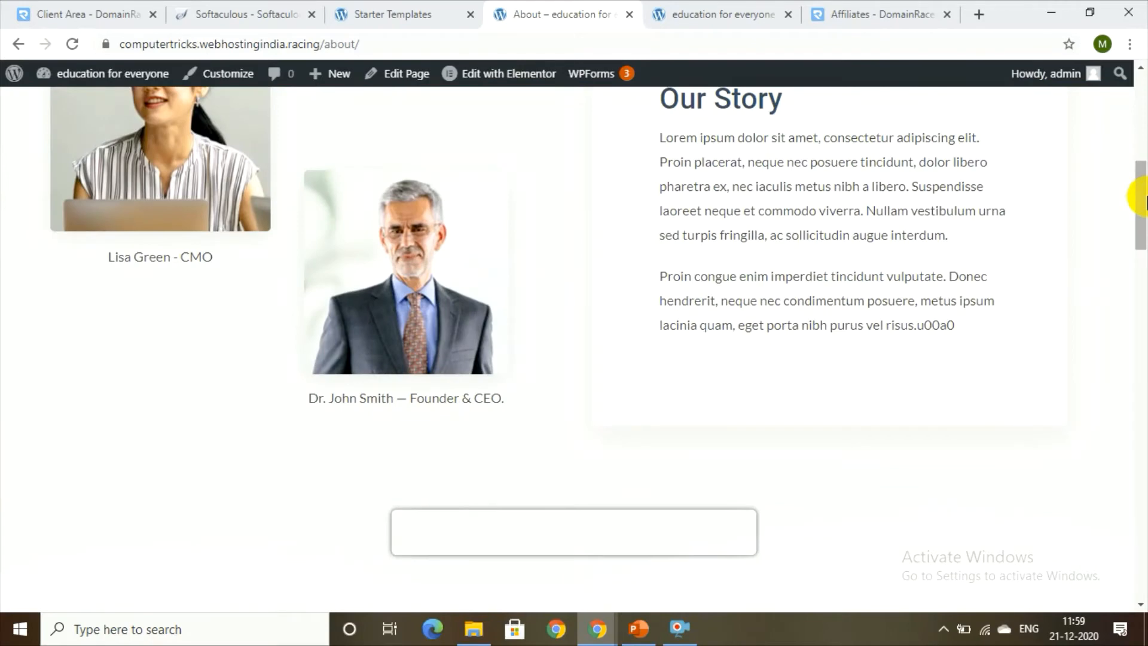
pyautogui.moveTo(1142, 202); pyautogui.dragTo(1128, 410)
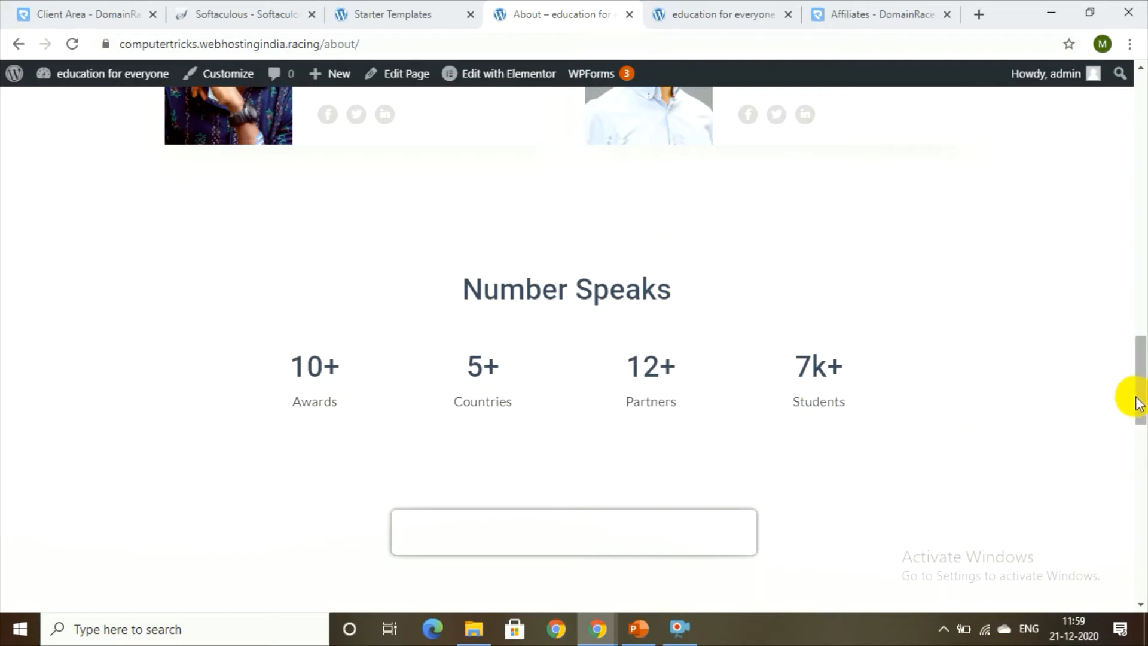
pyautogui.moveTo(1138, 397); pyautogui.dragTo(1142, 496)
pyautogui.moveTo(1145, 497); pyautogui.dragTo(1141, 600)
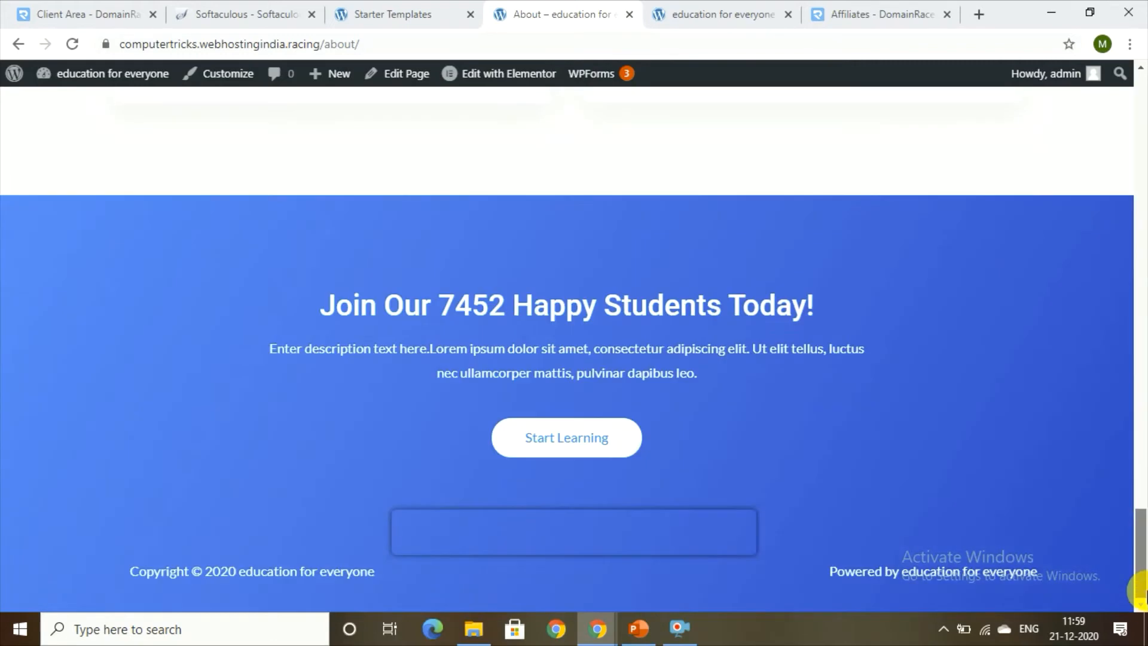
pyautogui.moveTo(1140, 541); pyautogui.dragTo(1144, 107)
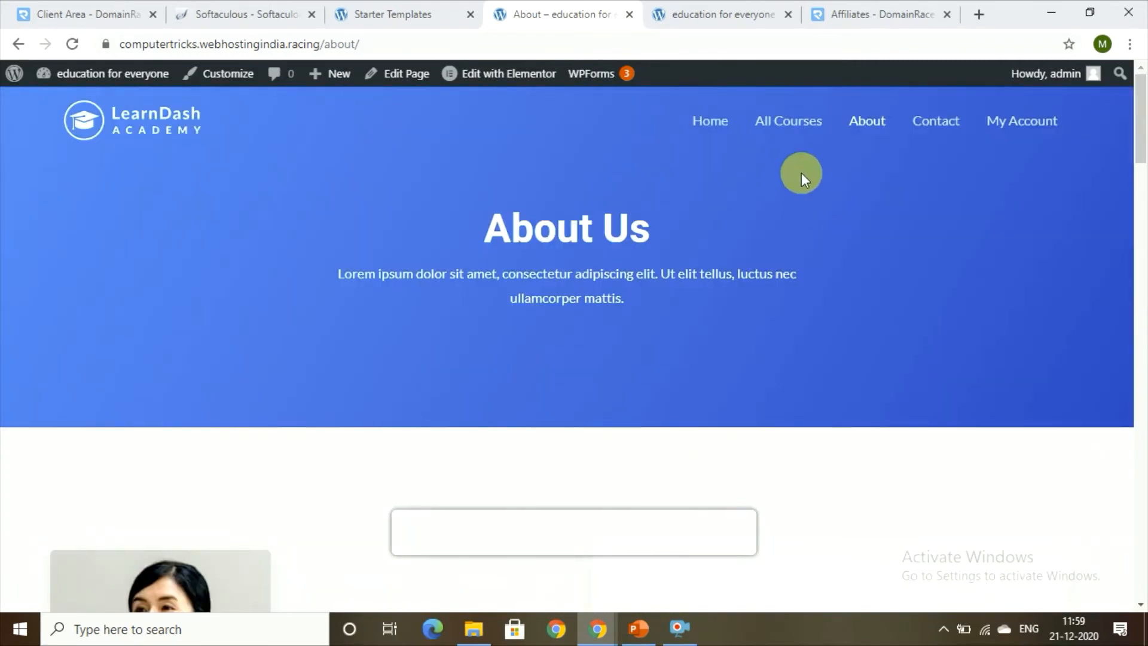
# Step: View the Contact page, expanding the second question under Frequently Asked Questions, and return to its header
pyautogui.click(936, 123)
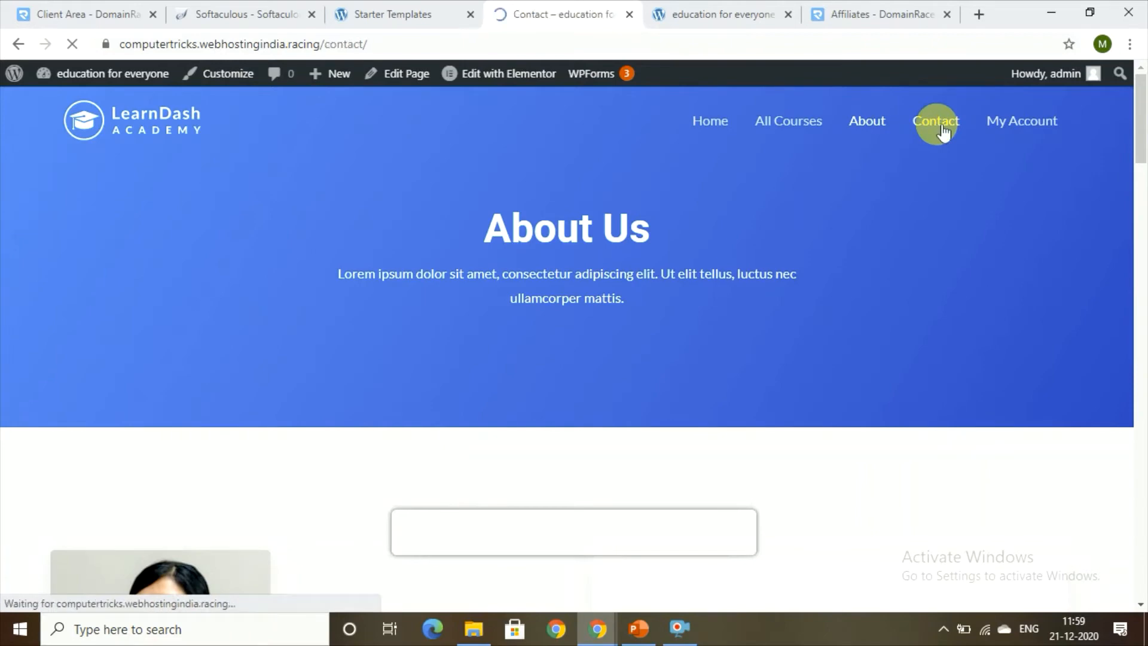
pyautogui.moveTo(1144, 123); pyautogui.dragTo(1144, 172)
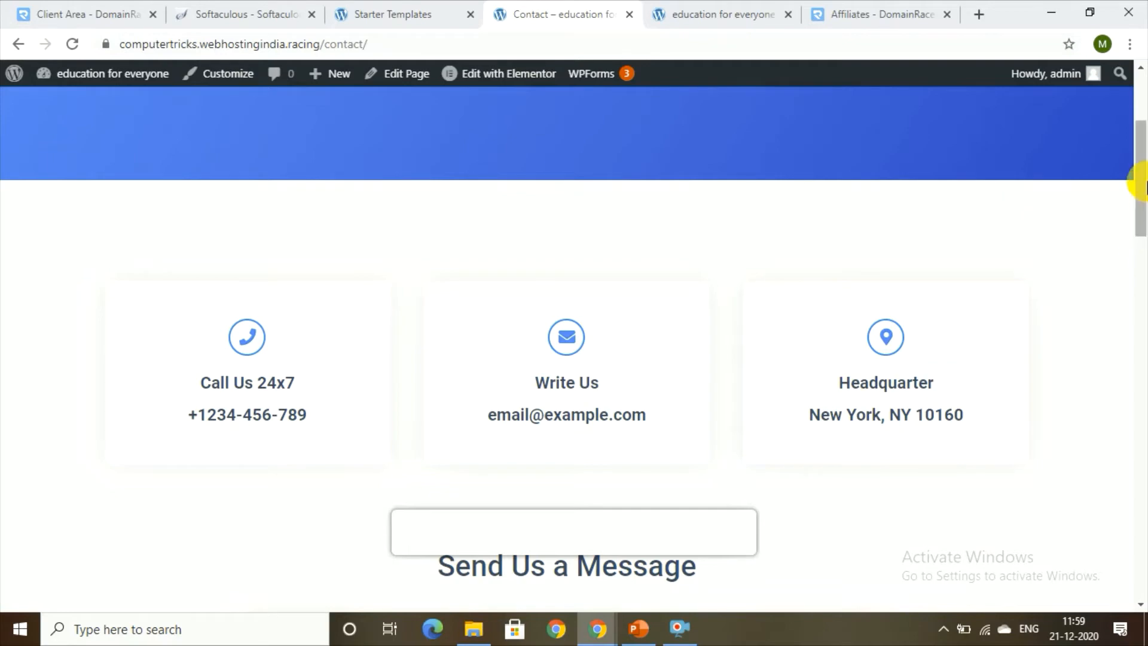
pyautogui.moveTo(1140, 174); pyautogui.dragTo(1142, 263)
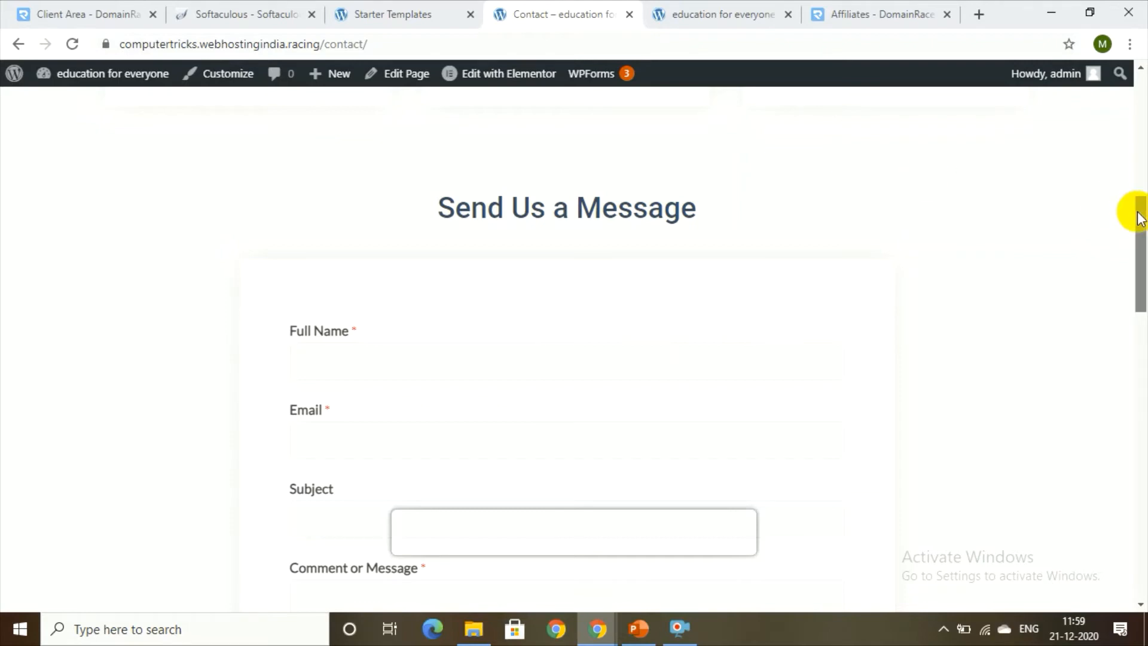
pyautogui.moveTo(1140, 213); pyautogui.dragTo(1143, 400)
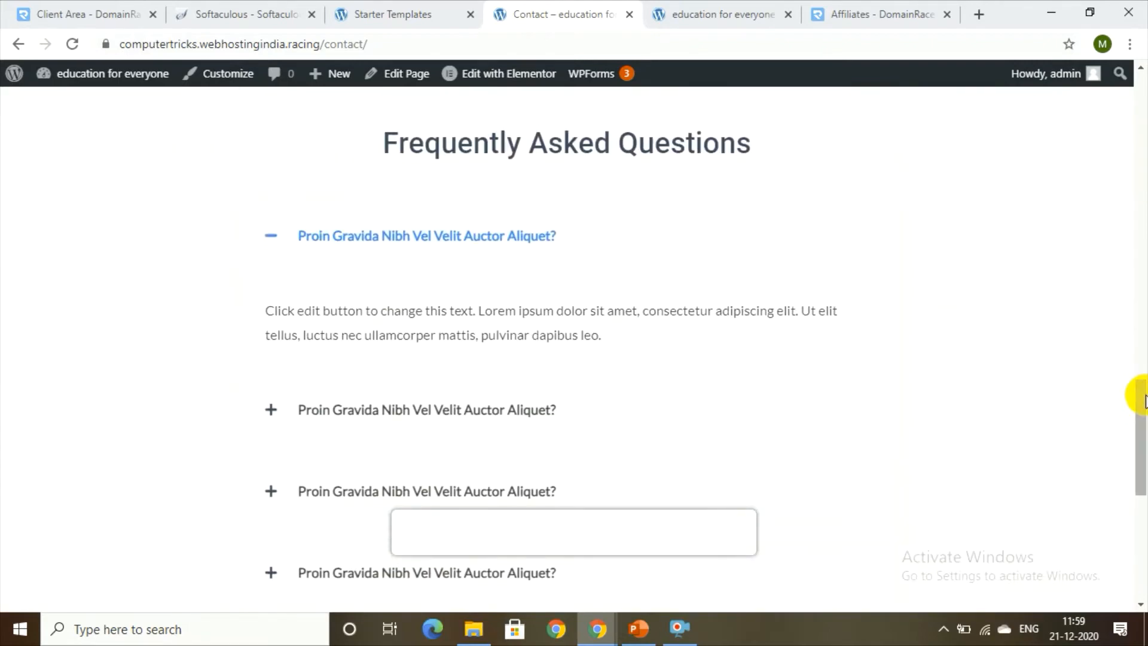
pyautogui.click(440, 412)
pyautogui.doubleClick(416, 399)
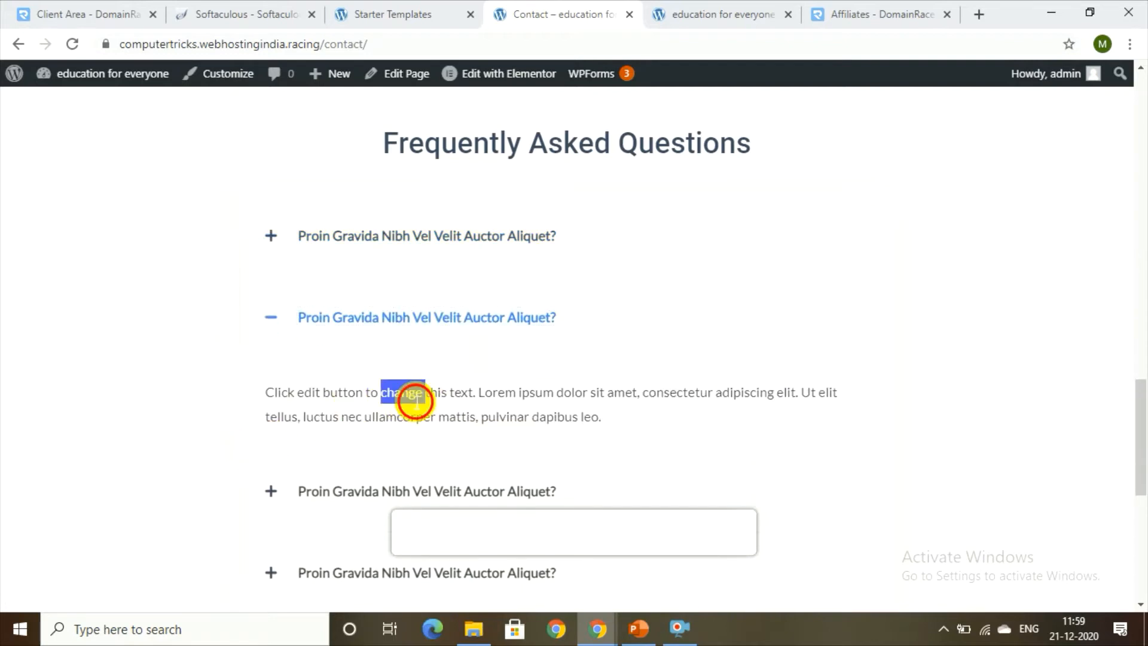
pyautogui.tripleClick(417, 399)
pyautogui.click(568, 405)
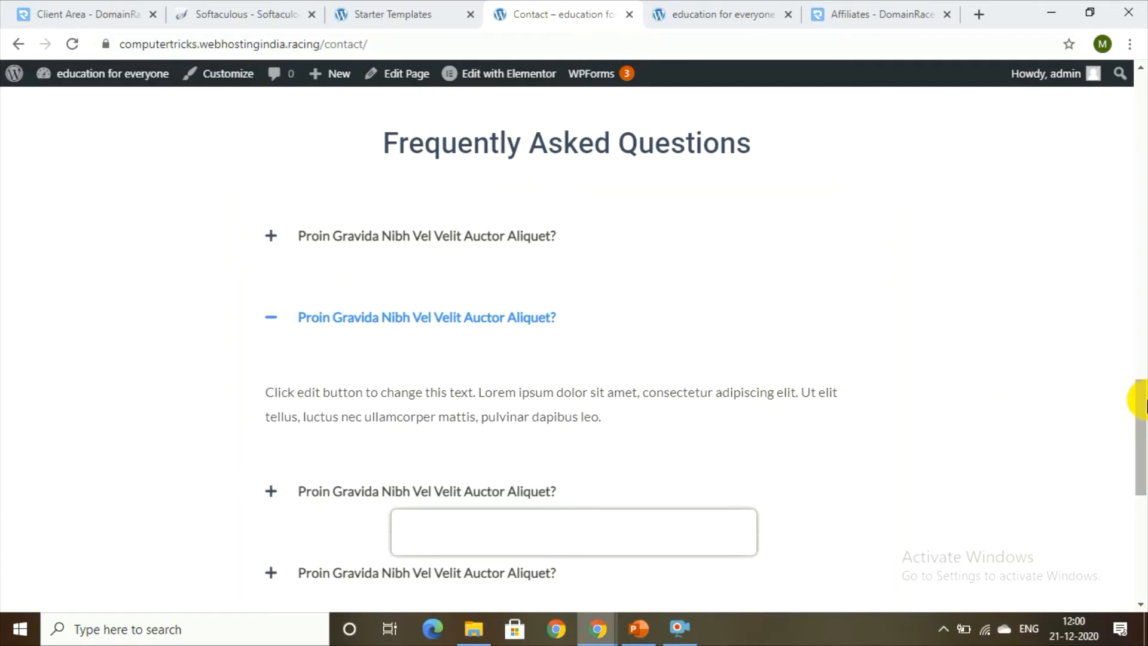
pyautogui.scroll(-4, 1142, 403)
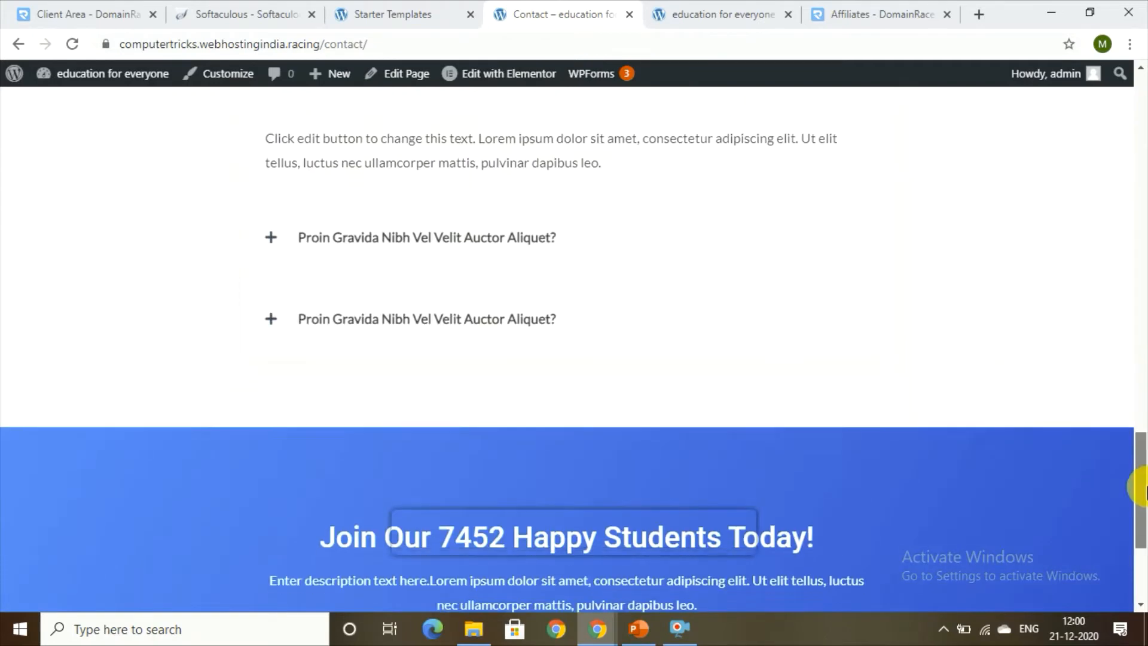
pyautogui.moveTo(1142, 487); pyautogui.dragTo(1142, 122)
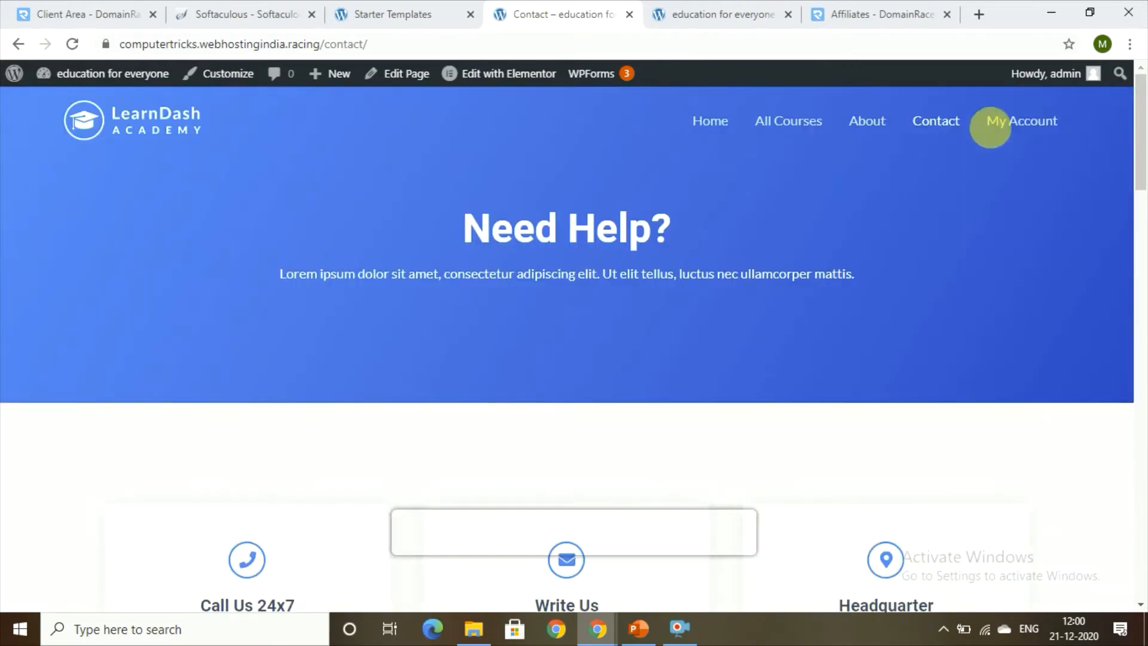
# Step: View the My Account page, including its Start Learning link, and return to the Home page
pyautogui.click(1025, 121)
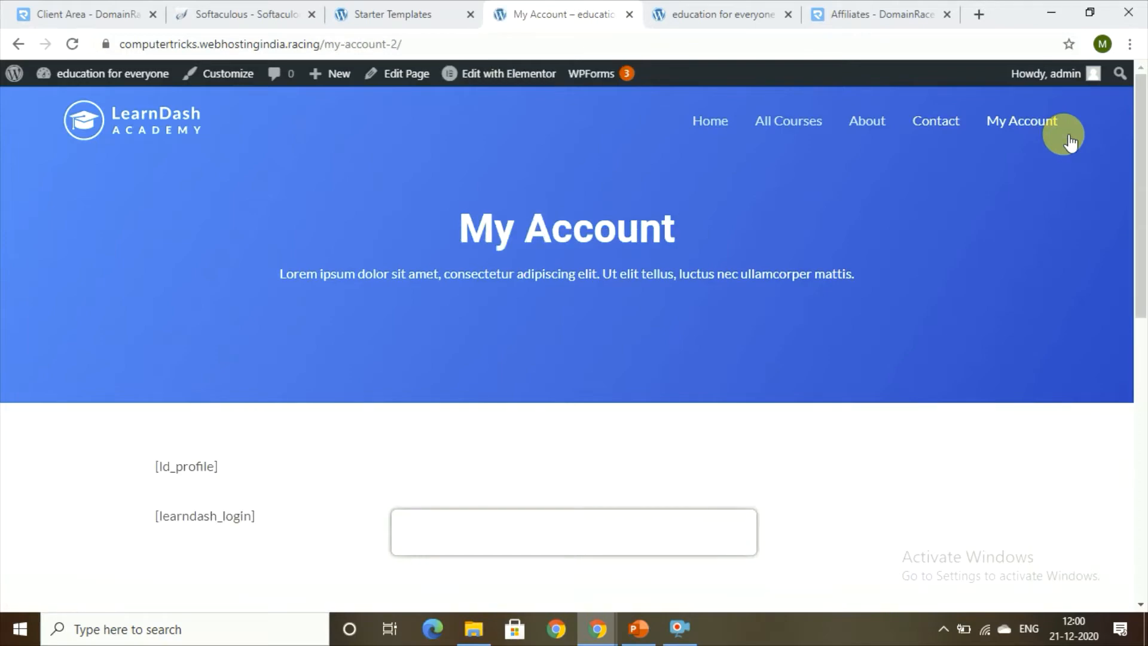
pyautogui.moveTo(1140, 160); pyautogui.dragTo(1144, 129)
pyautogui.click(1145, 127)
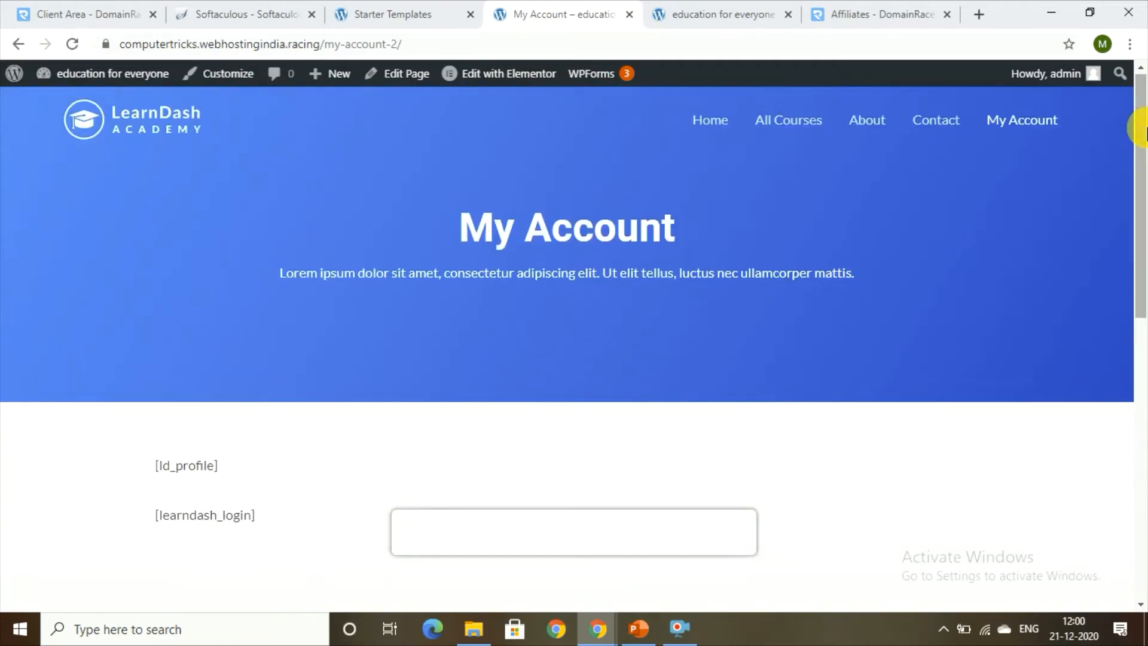
pyautogui.moveTo(1145, 128); pyautogui.dragTo(1138, 526)
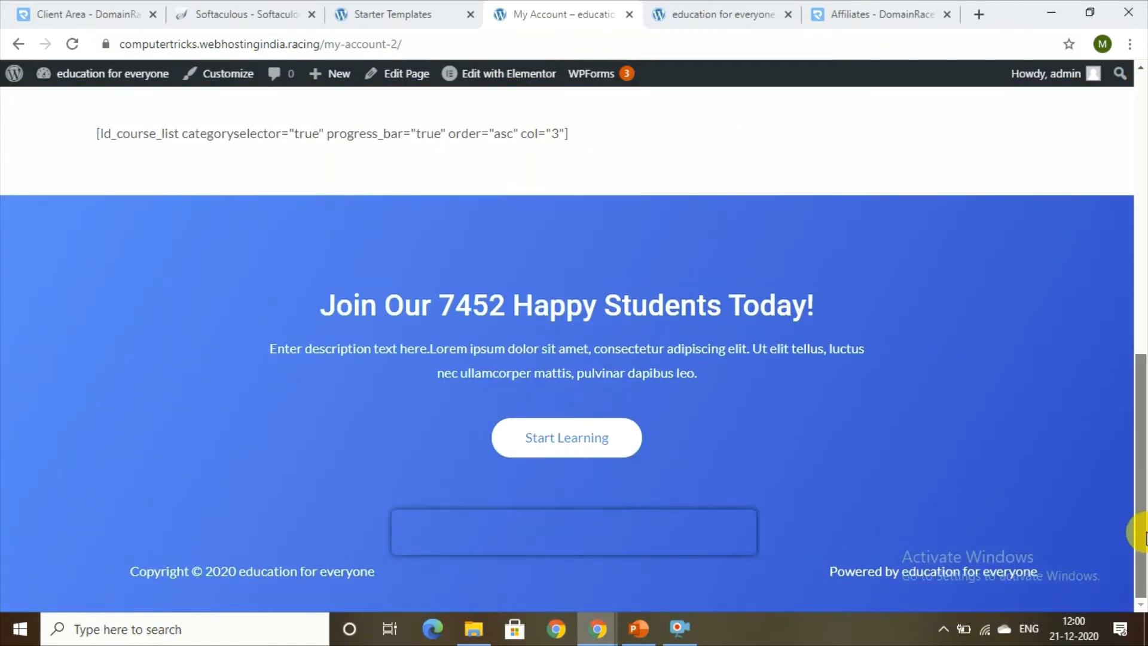
pyautogui.click(604, 438)
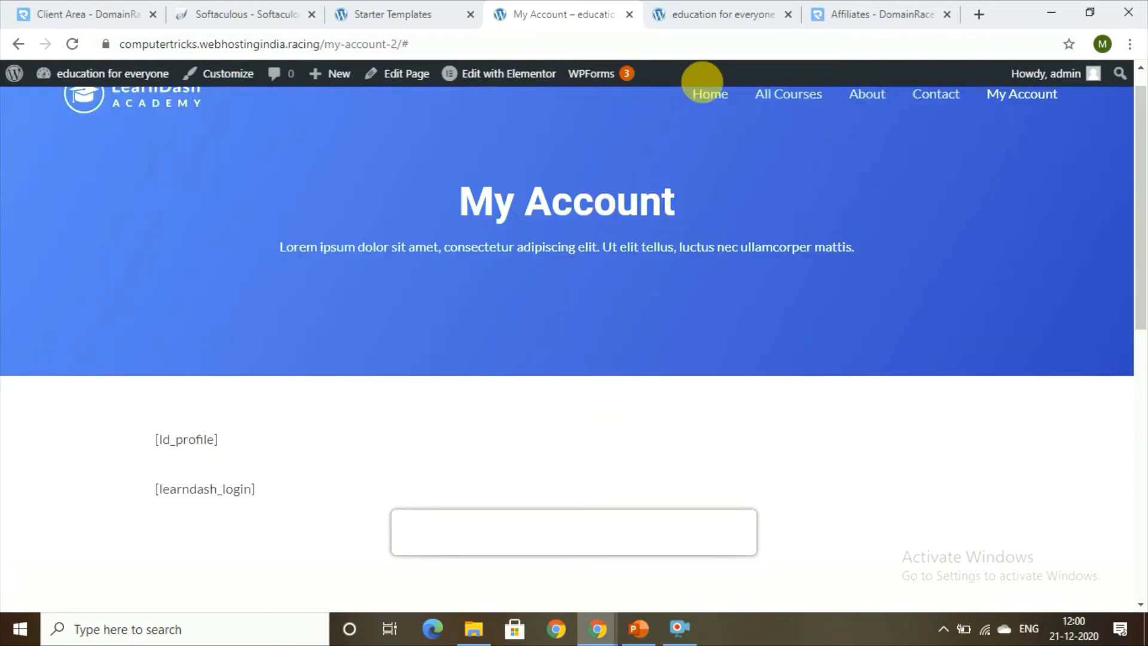
pyautogui.click(710, 107)
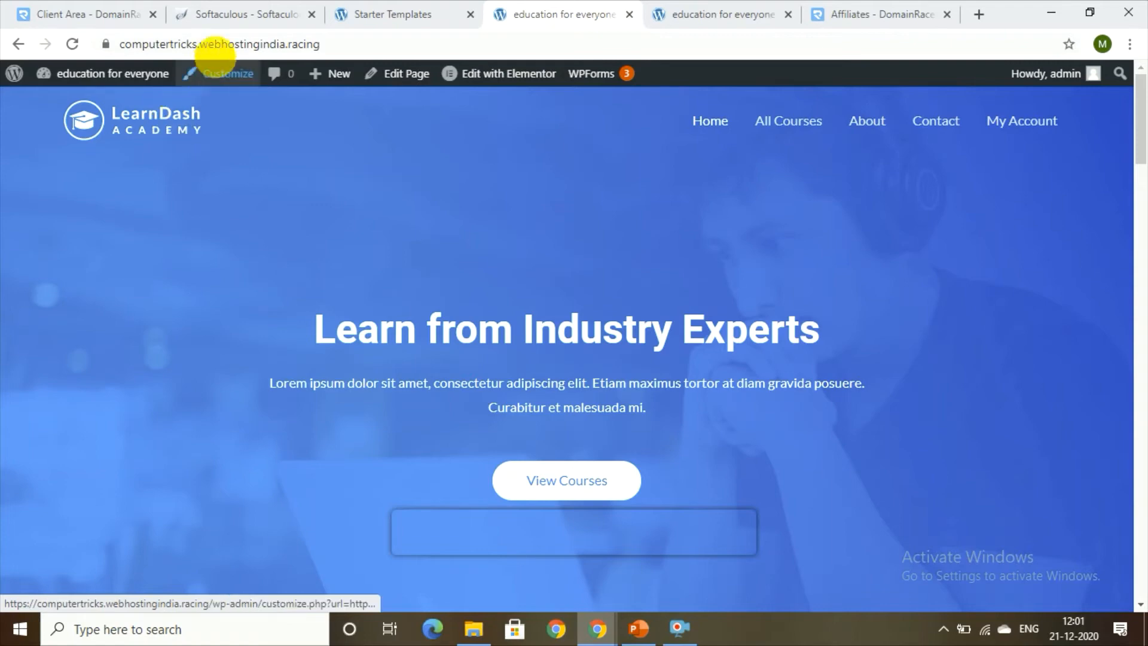
# Step: Customize the home page, opening the header logo's Transparent Header settings with Enable On set to Desktop + Mobile
pyautogui.click(225, 76)
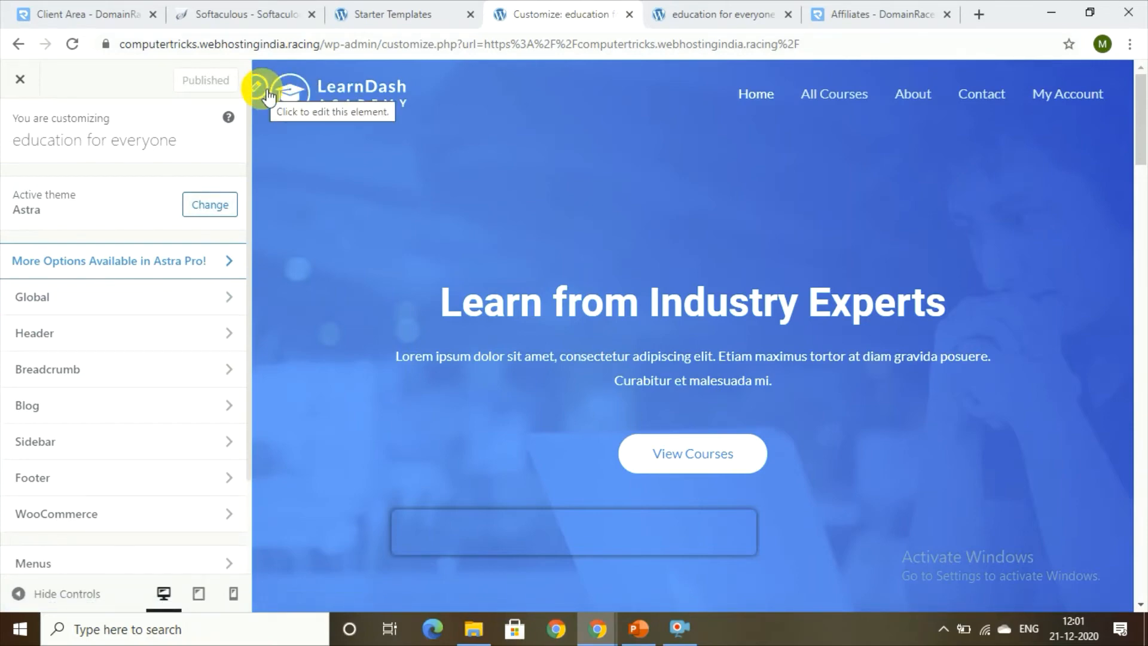
pyautogui.click(267, 93)
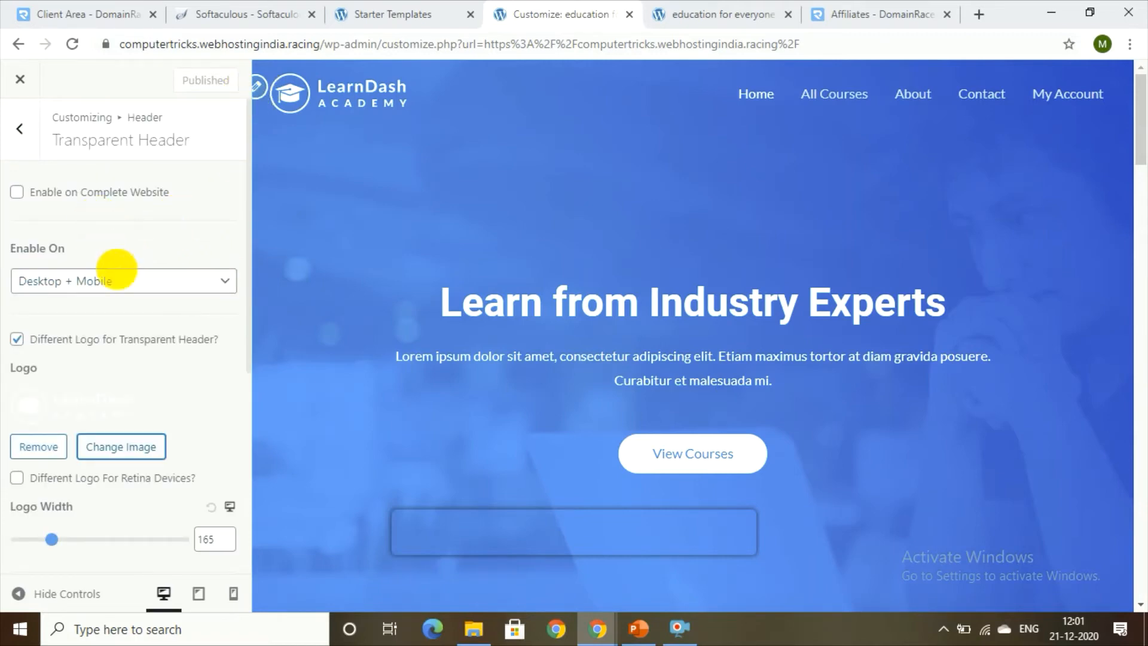
pyautogui.click(136, 285)
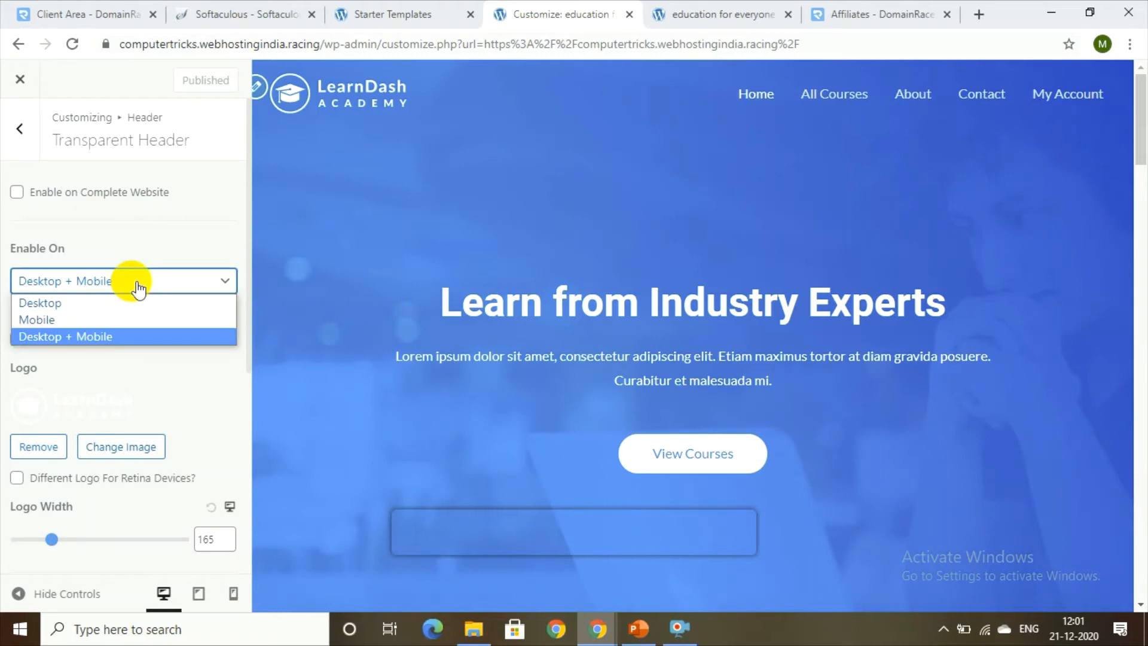
pyautogui.click(108, 337)
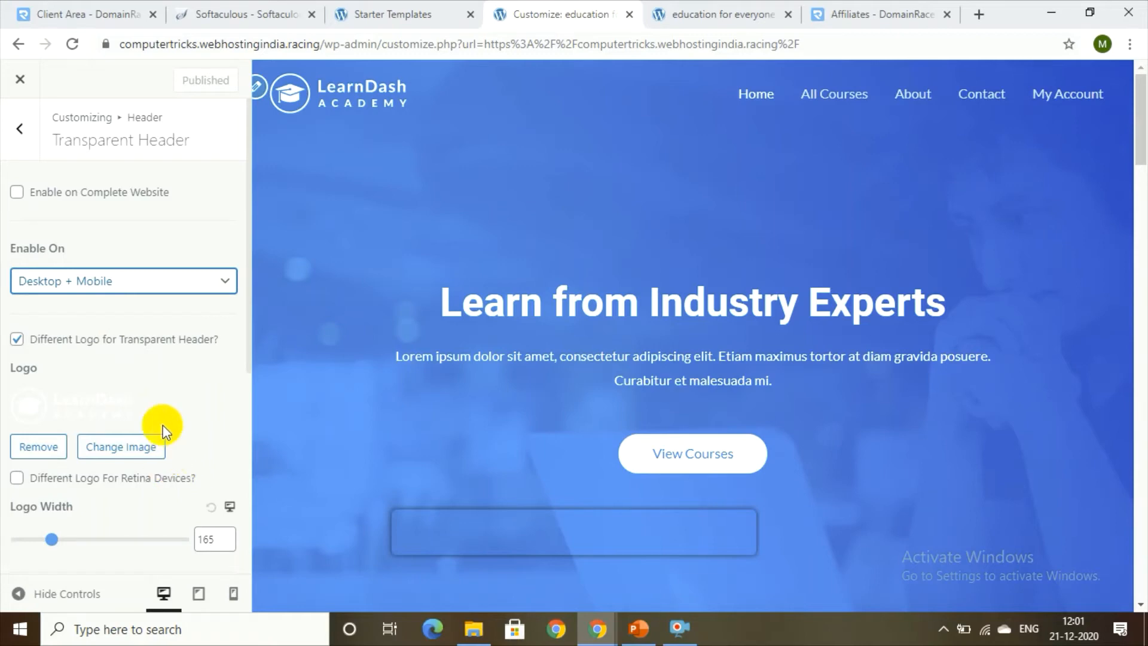
# Step: Look through the available image sources and set the transparent header logo to logos-02-free-img.png from the Media Library
pyautogui.click(102, 406)
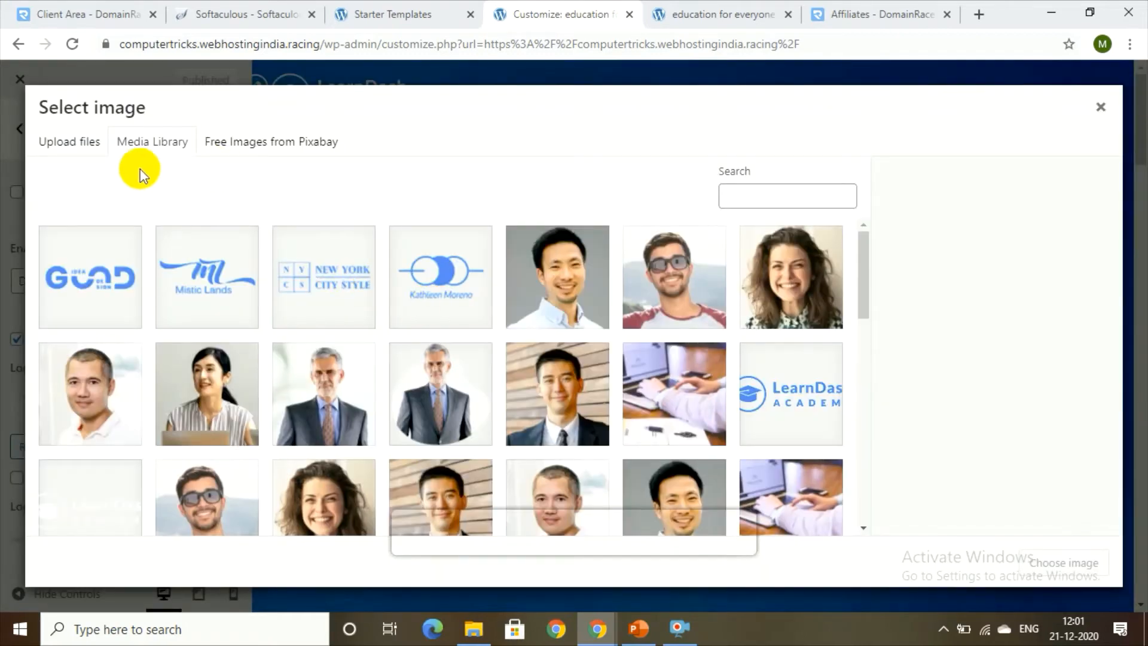
pyautogui.click(75, 156)
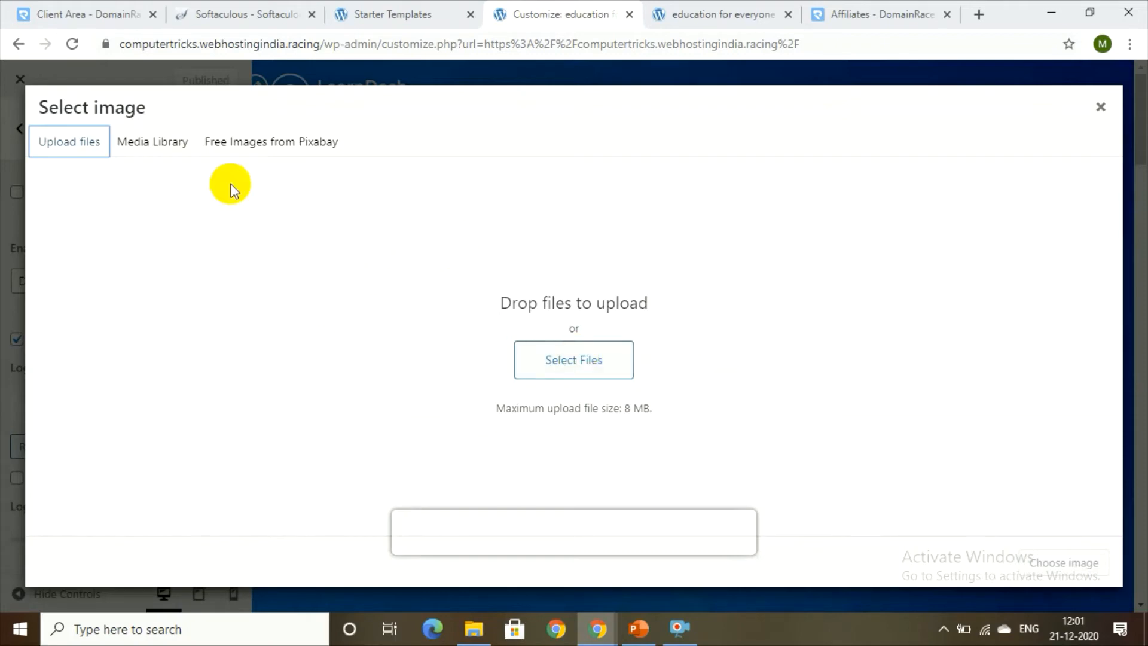
pyautogui.click(189, 142)
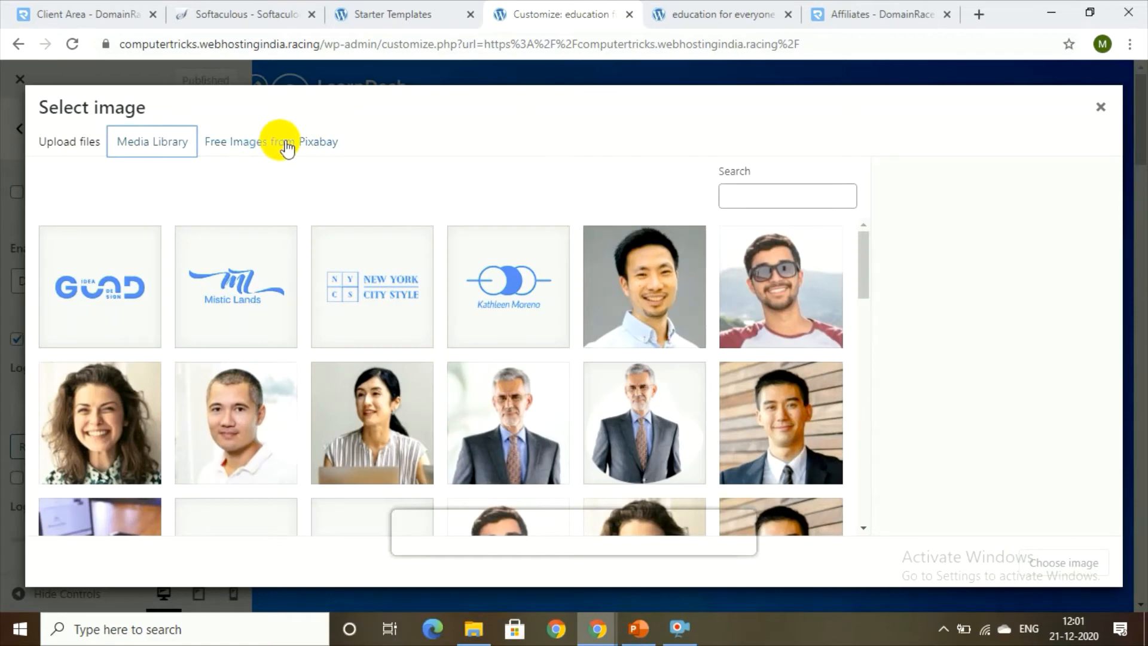
pyautogui.click(287, 143)
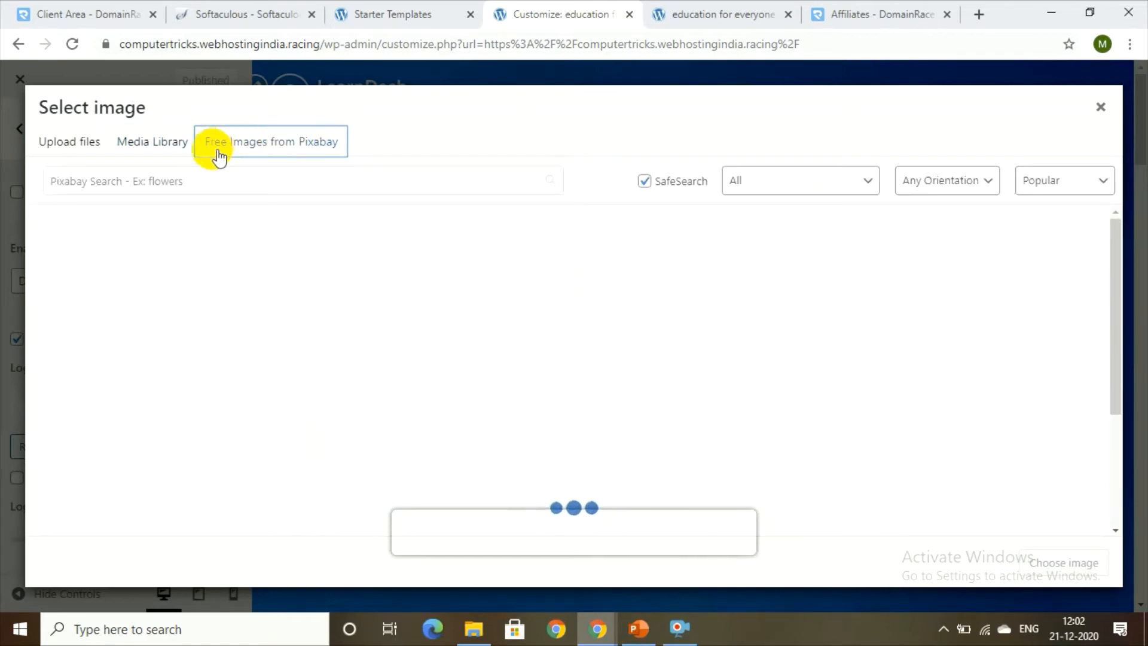
pyautogui.click(171, 146)
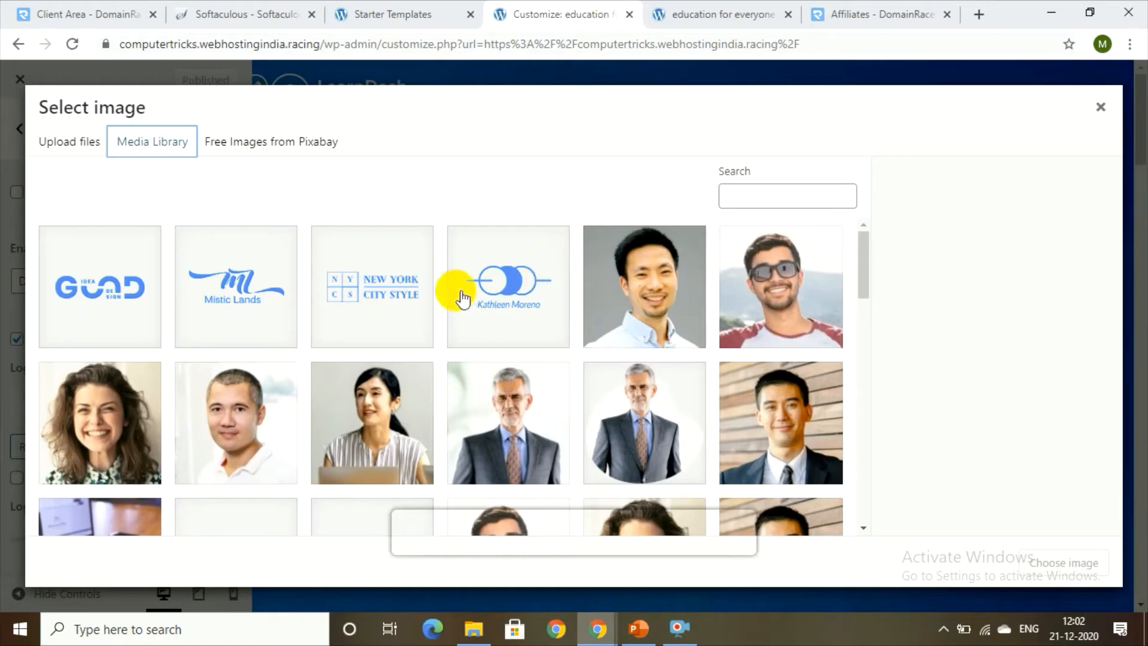
pyautogui.click(275, 299)
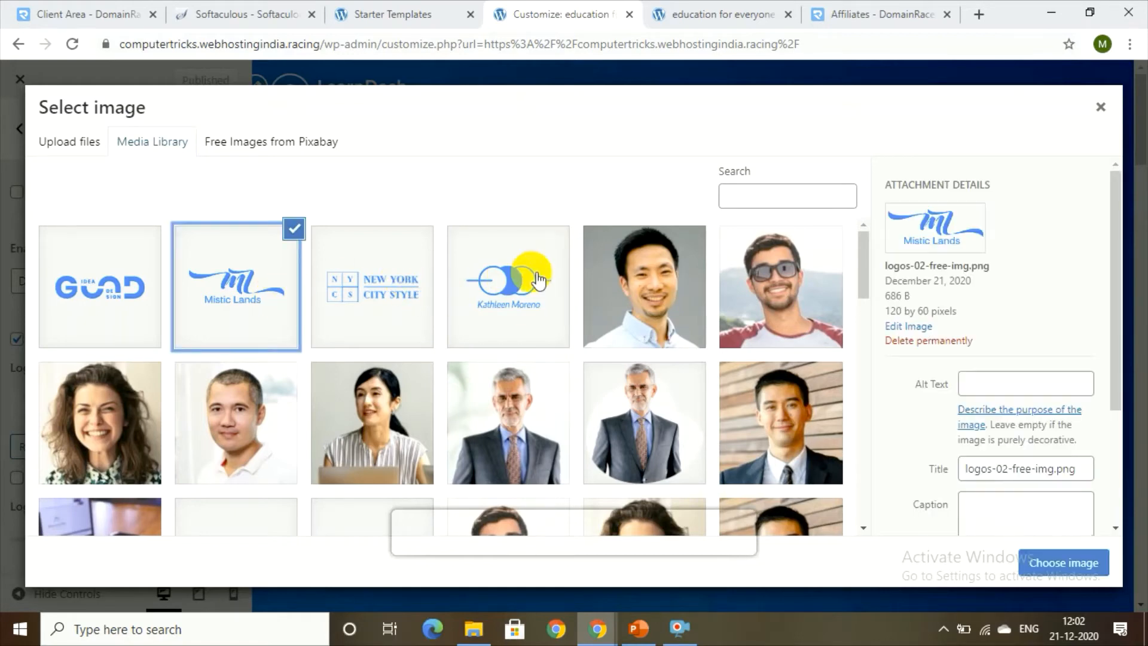
pyautogui.click(1070, 561)
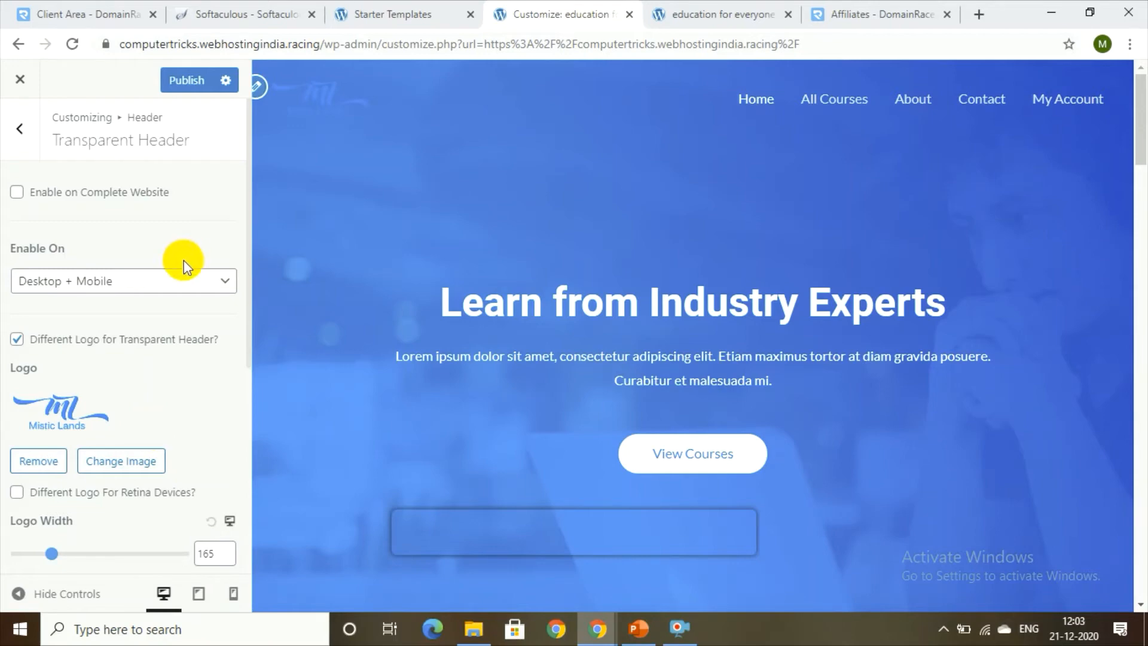
# Step: Replace the transparent header logo with learn-dash-blue-logo.svg from the Media Library and publish the change
pyautogui.click(41, 464)
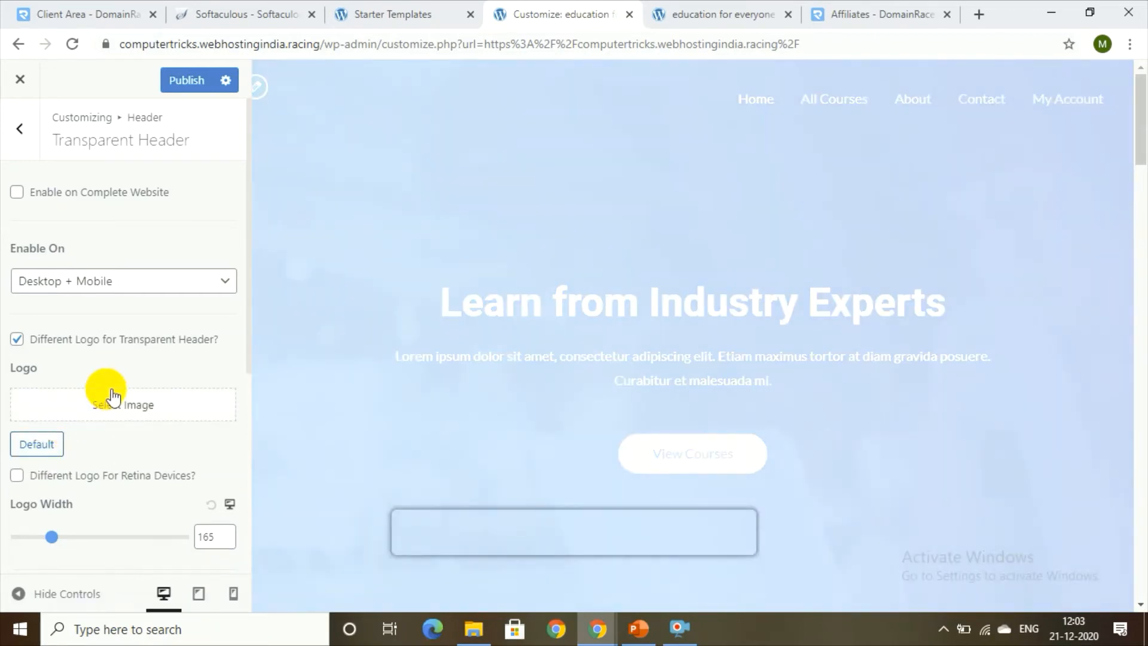
pyautogui.click(111, 398)
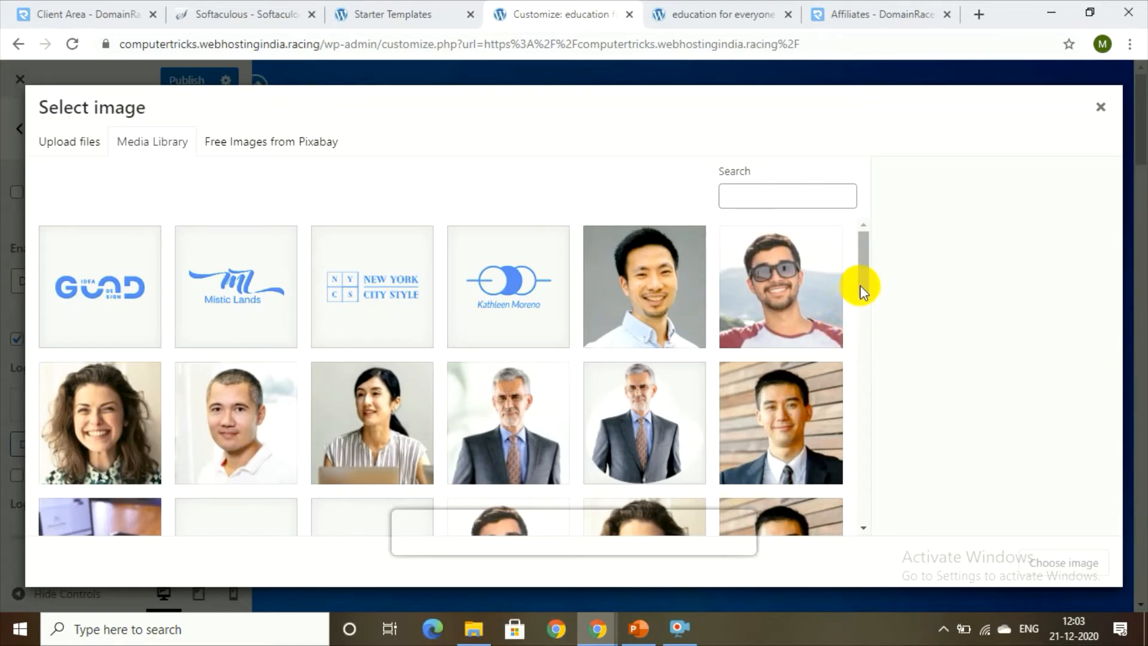
pyautogui.moveTo(859, 286); pyautogui.dragTo(873, 350)
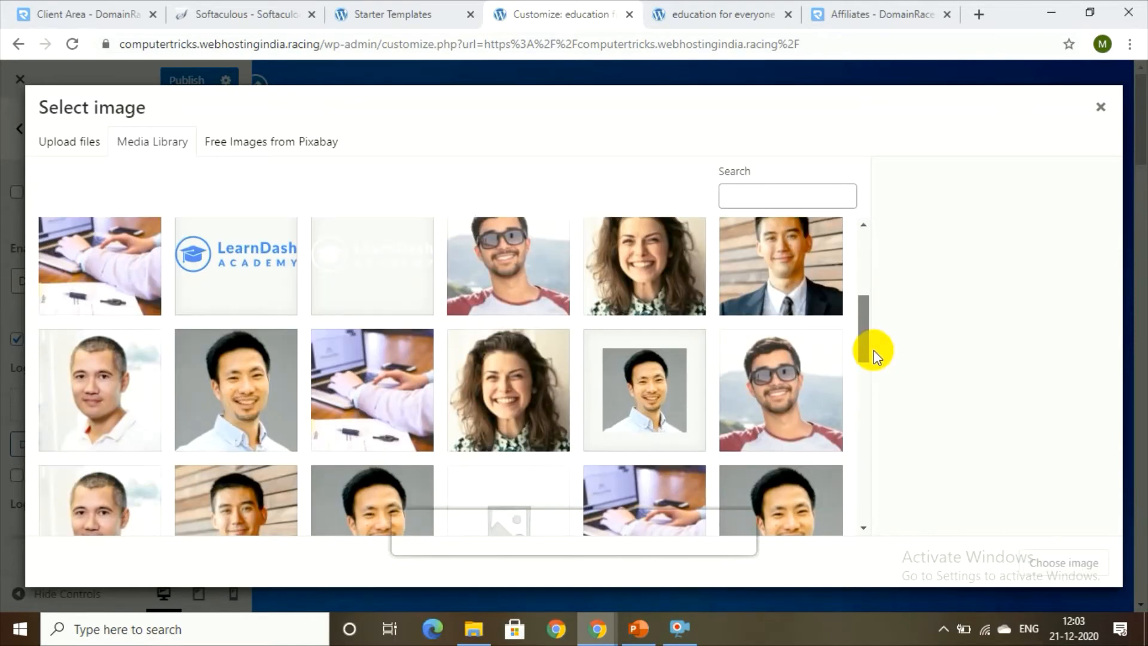
pyautogui.click(248, 292)
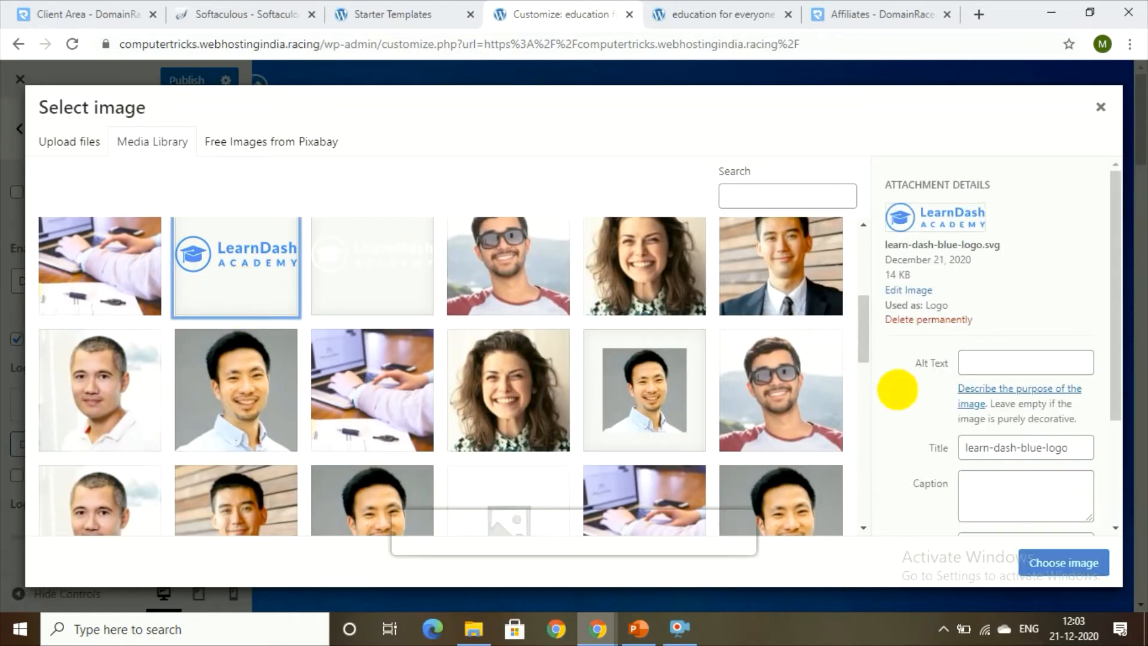
pyautogui.click(1059, 562)
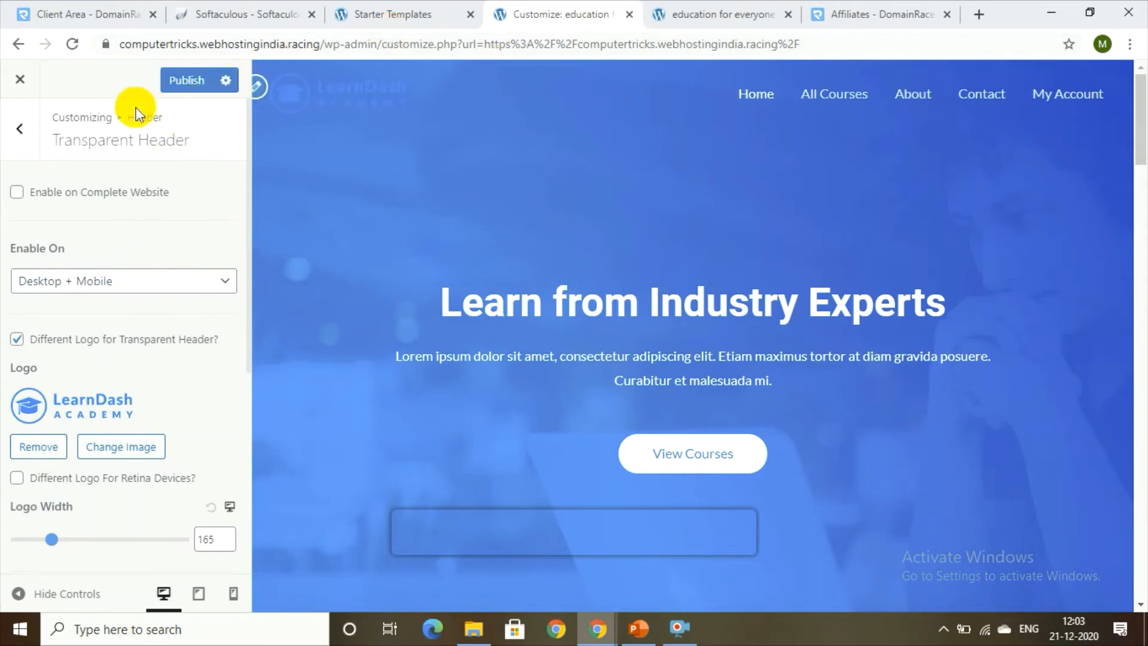
pyautogui.click(179, 80)
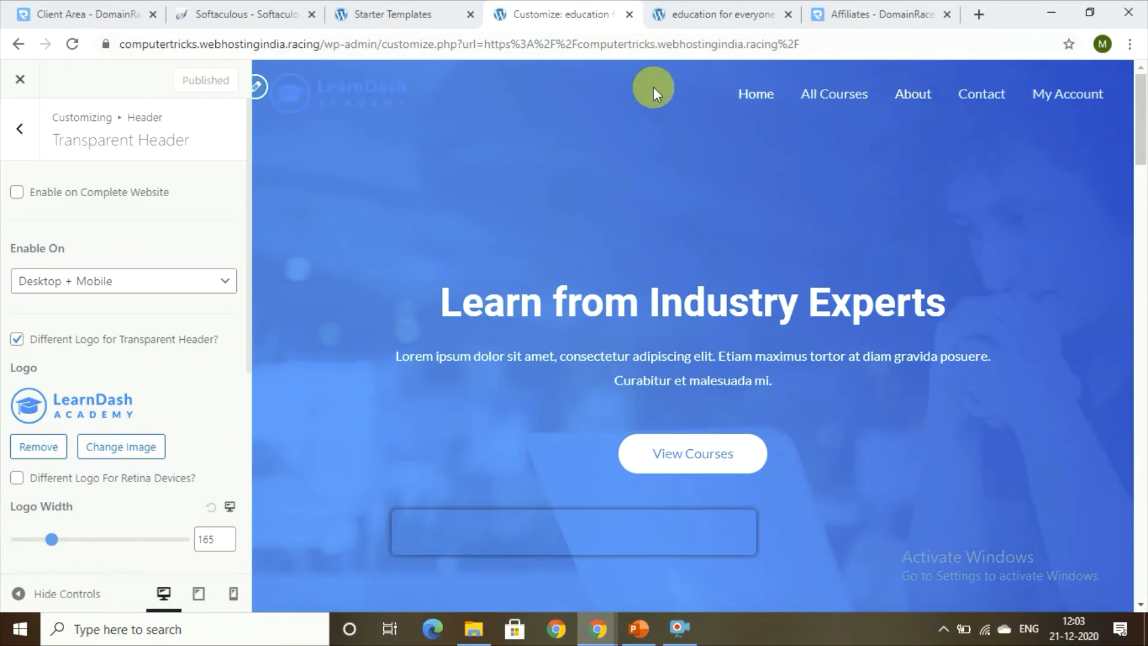
# Step: Try Search and Button as the last item of the header's primary menu, and set it back to None
pyautogui.click(723, 95)
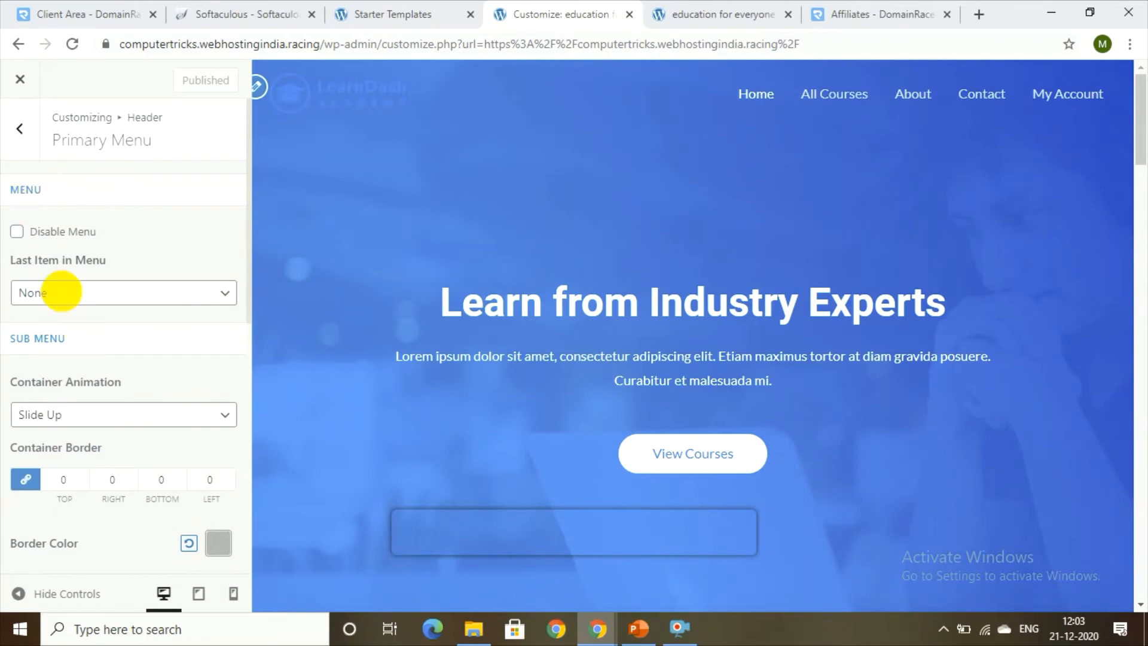
pyautogui.click(91, 296)
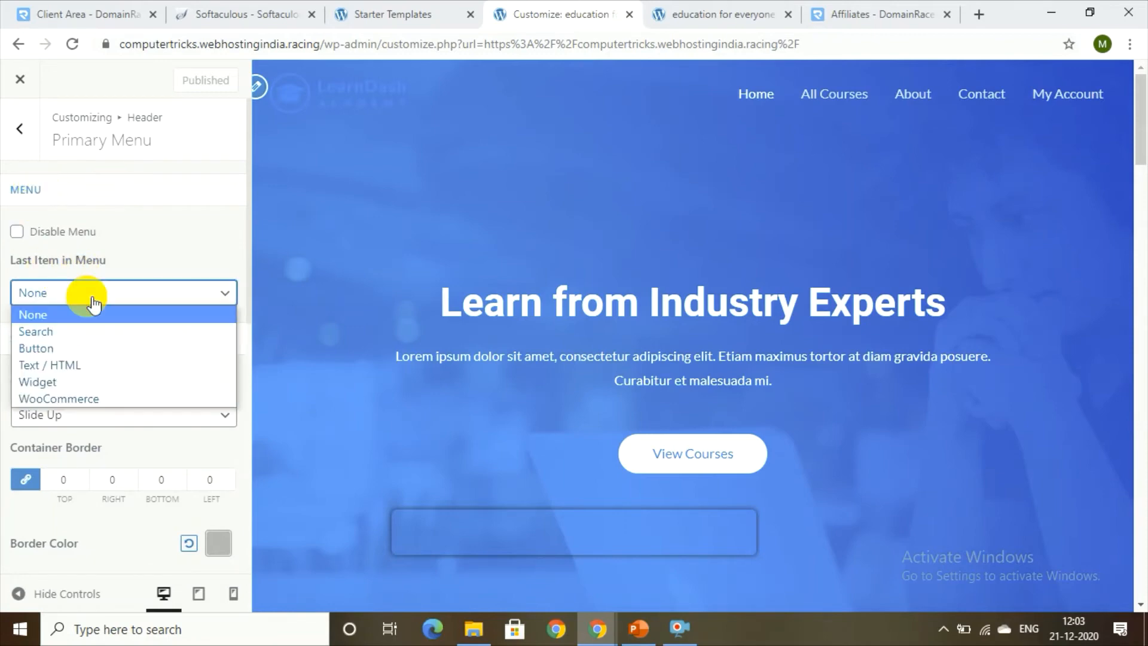
pyautogui.click(78, 336)
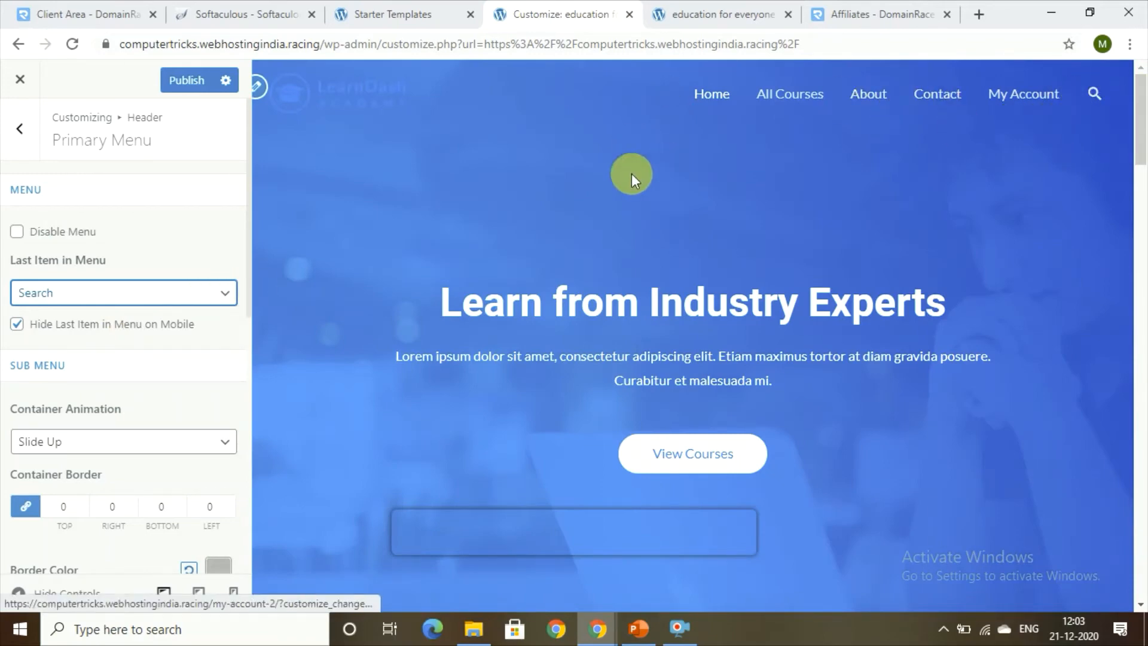
pyautogui.click(225, 297)
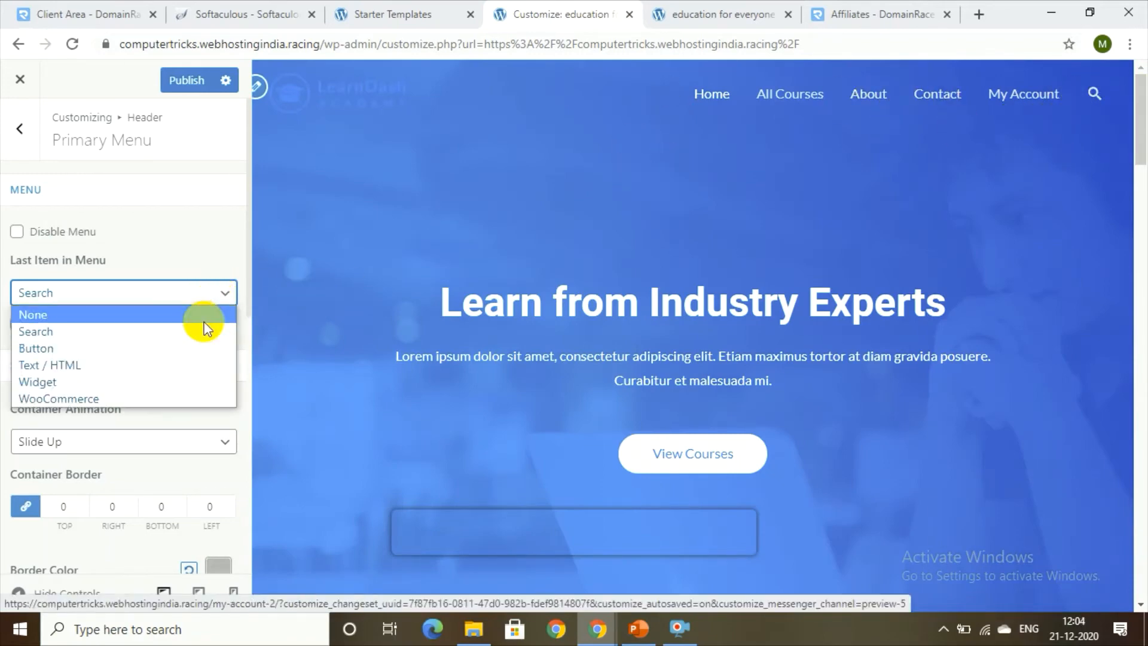
pyautogui.click(179, 348)
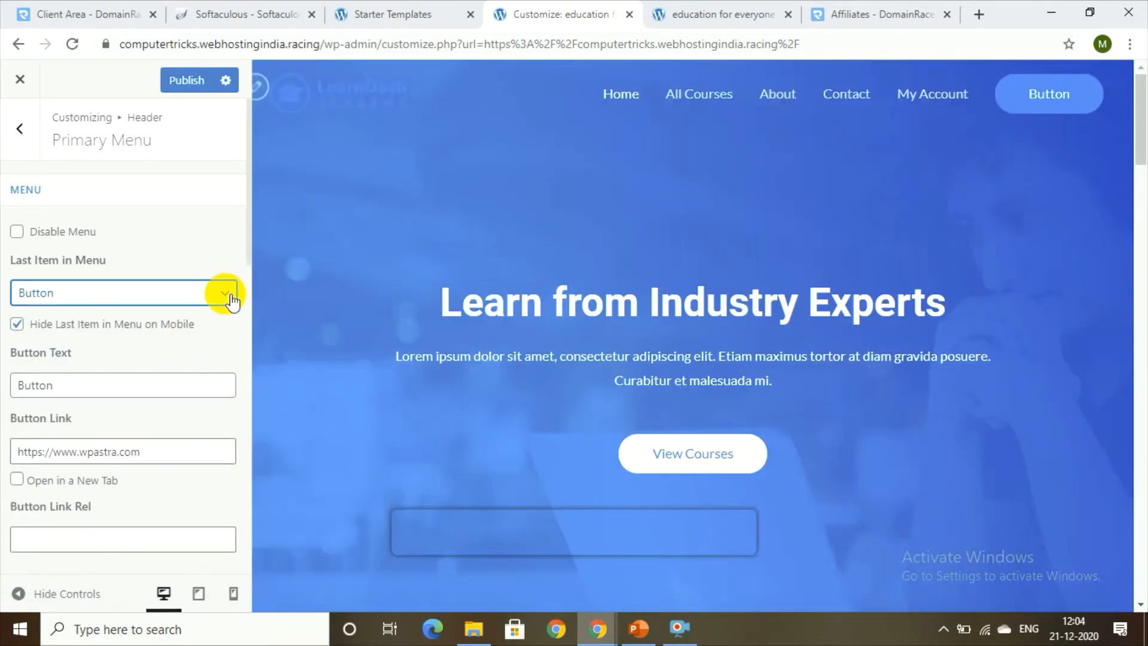
pyautogui.click(230, 297)
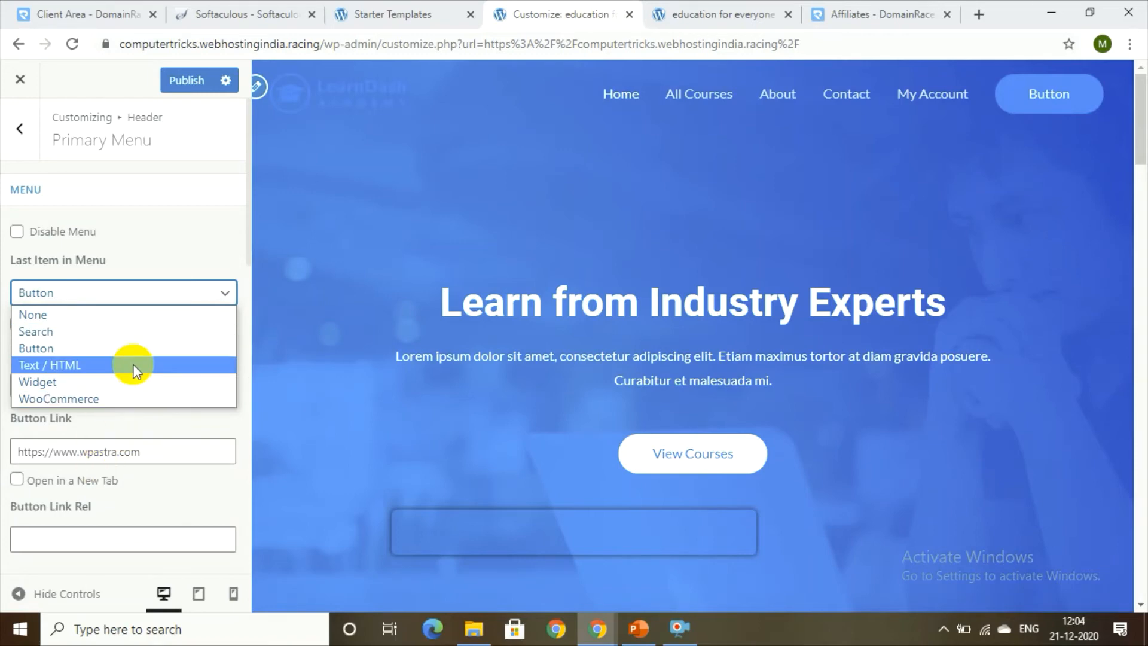
pyautogui.click(128, 313)
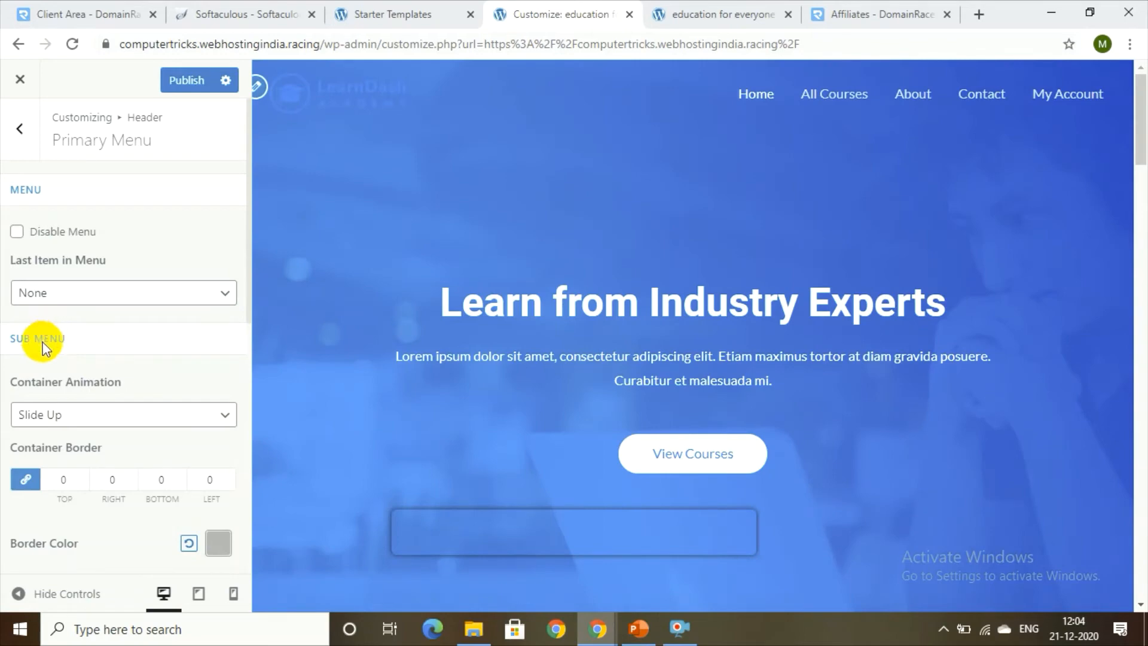
# Step: Look through the primary menu's submenu animation and border options and the mobile menu settings, keeping Slide Up
pyautogui.click(85, 422)
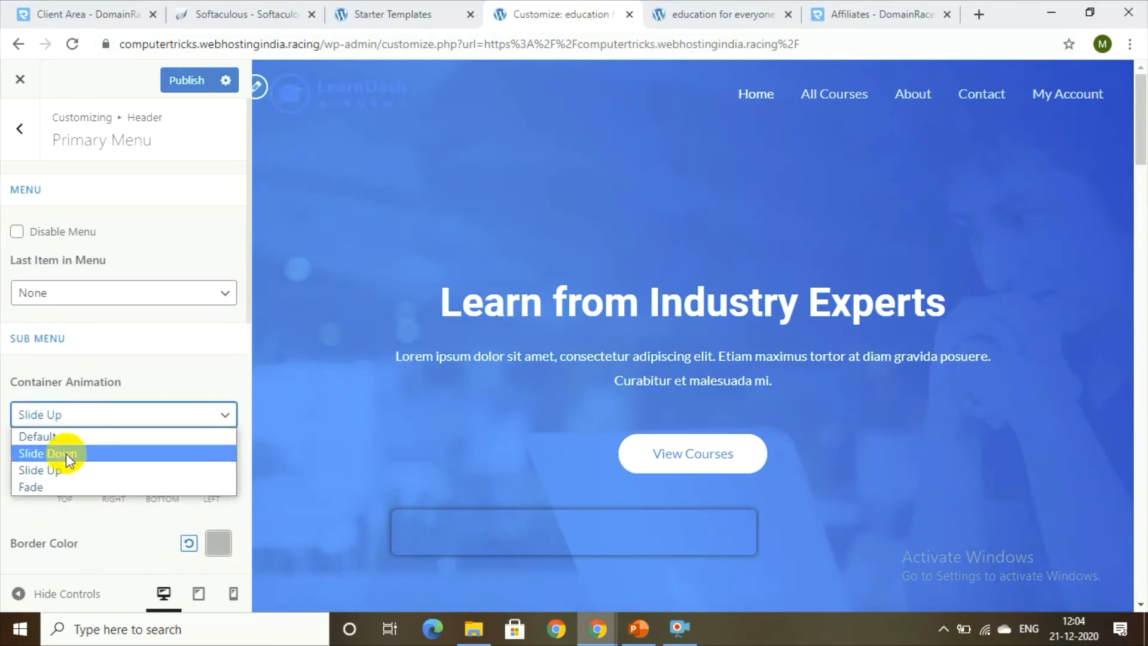
pyautogui.click(60, 470)
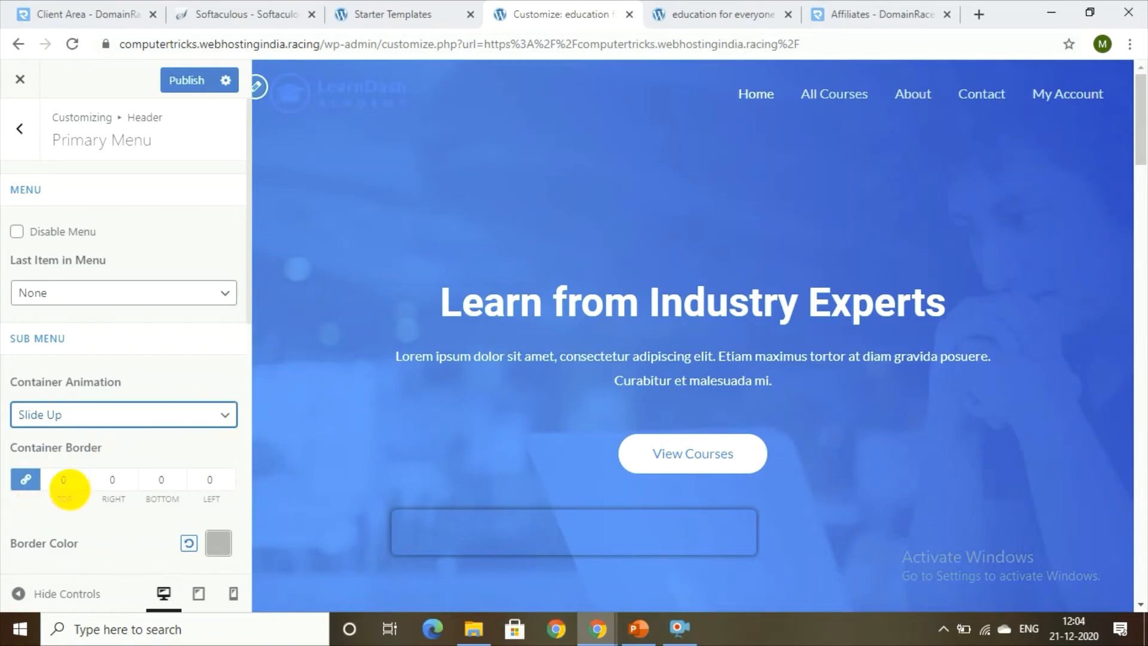
pyautogui.click(73, 481)
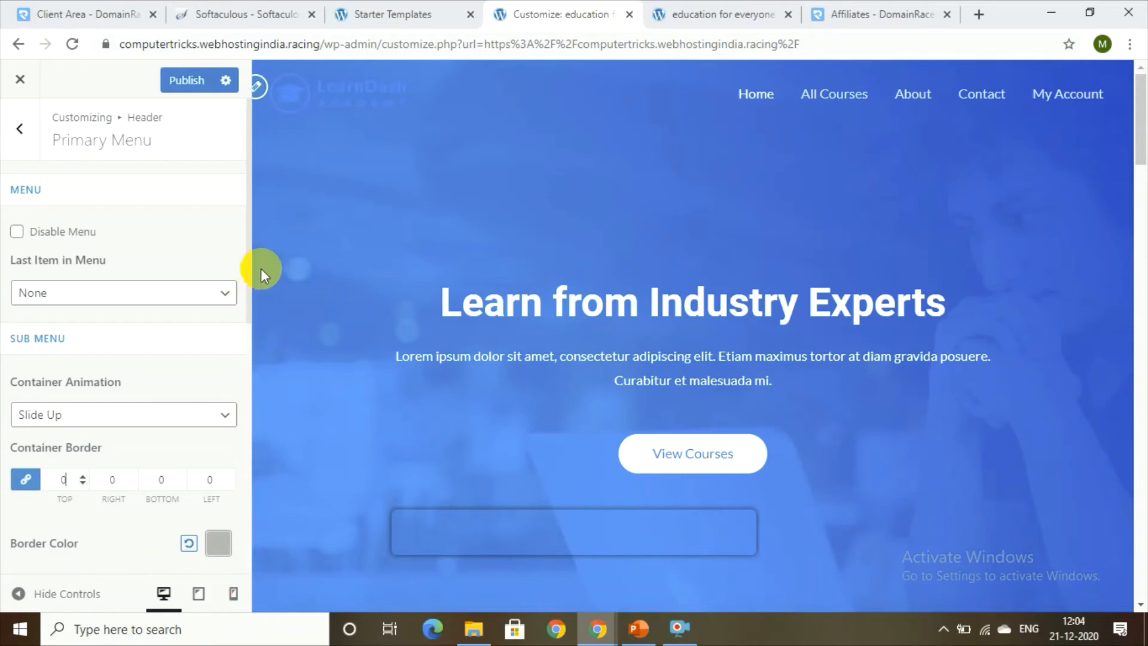
pyautogui.moveTo(250, 265); pyautogui.dragTo(246, 462)
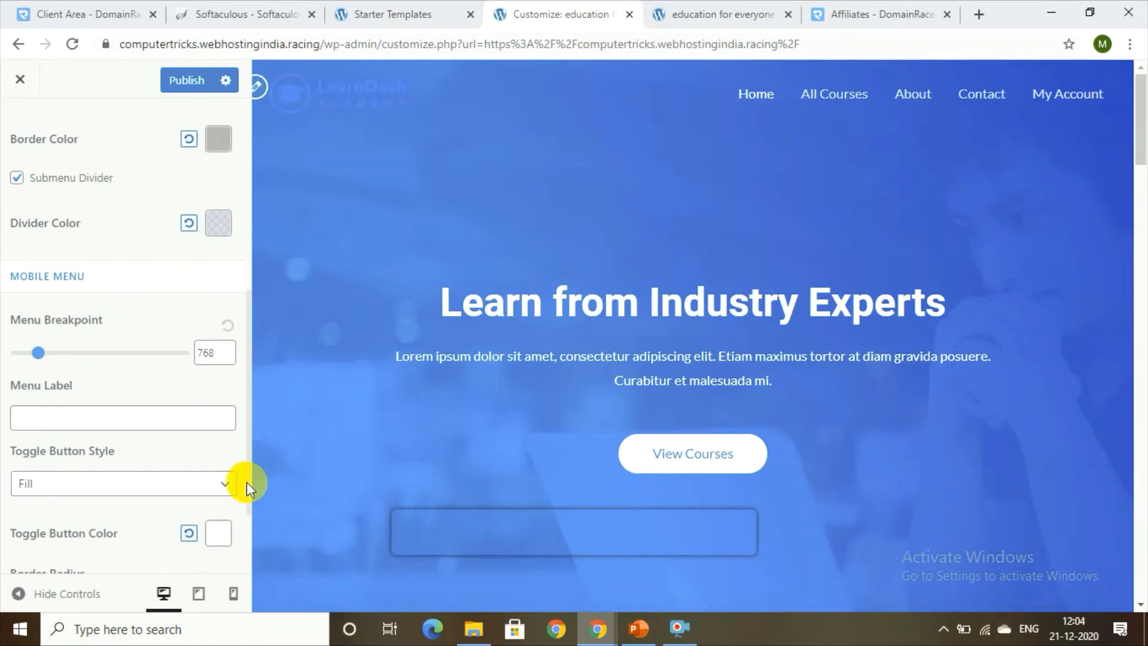
pyautogui.scroll(-2, 250, 521)
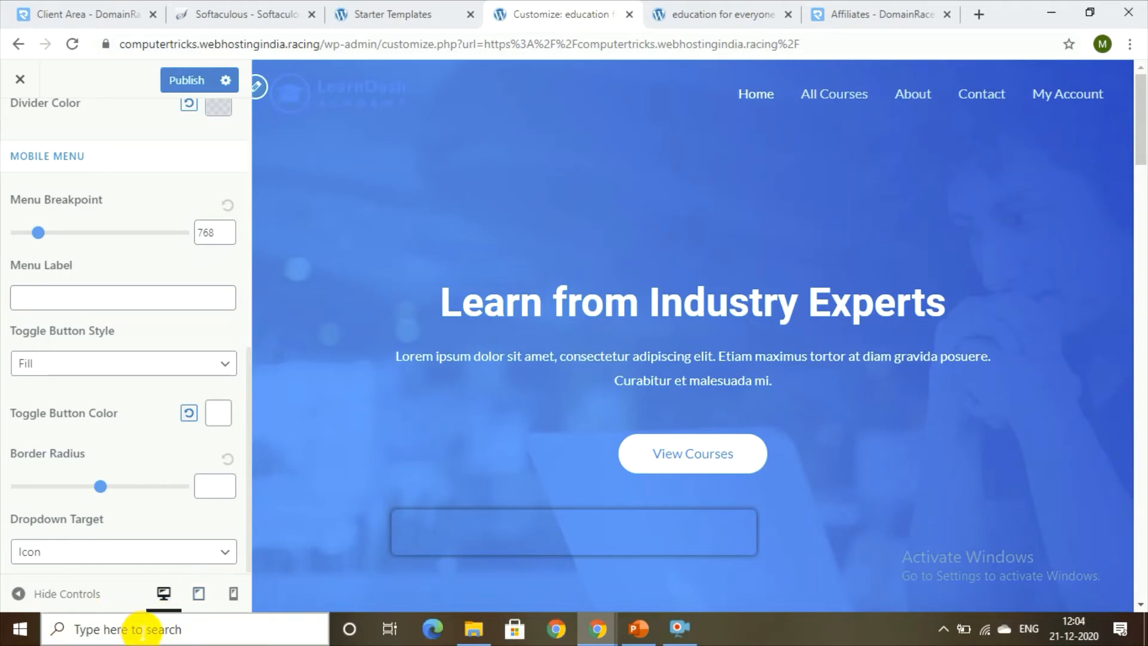
# Step: Preview the home page in tablet and mobile layouts and return to the desktop layout
pyautogui.click(200, 593)
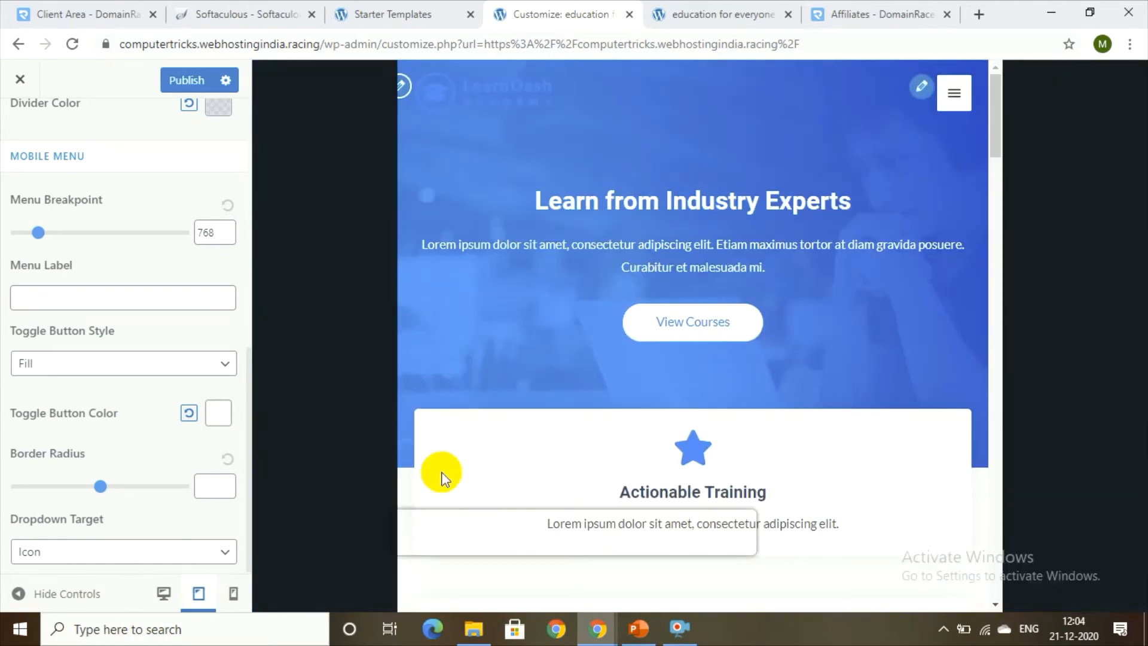
pyautogui.click(234, 594)
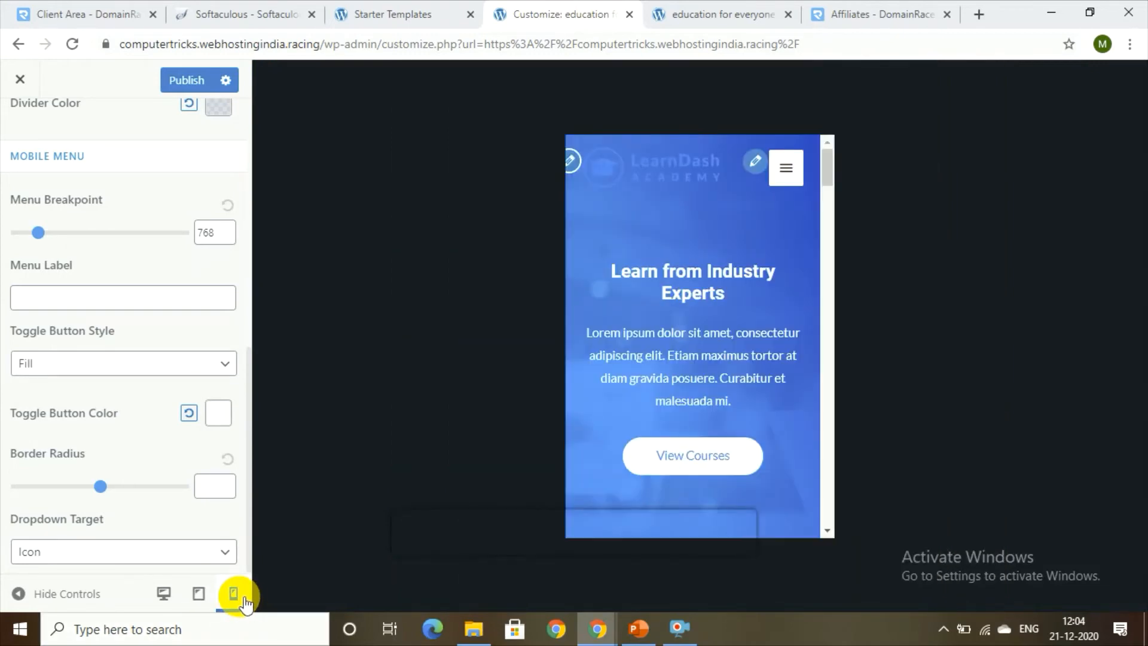
pyautogui.click(164, 593)
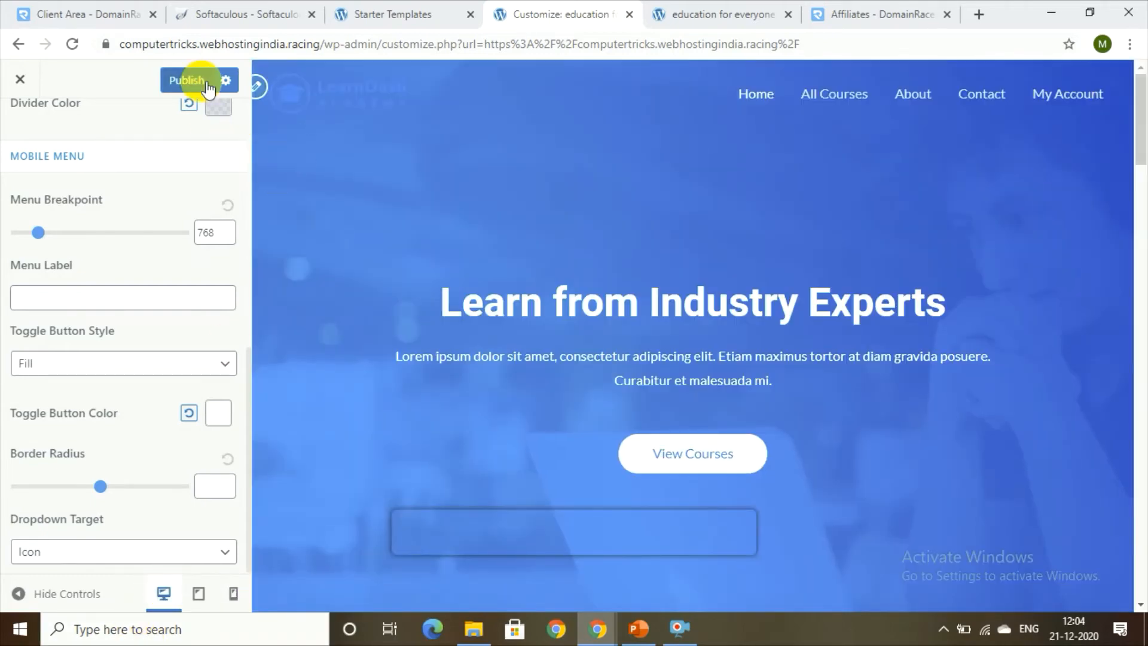
# Step: Publish the customizer changes and open the home page for editing in Elementor
pyautogui.click(186, 80)
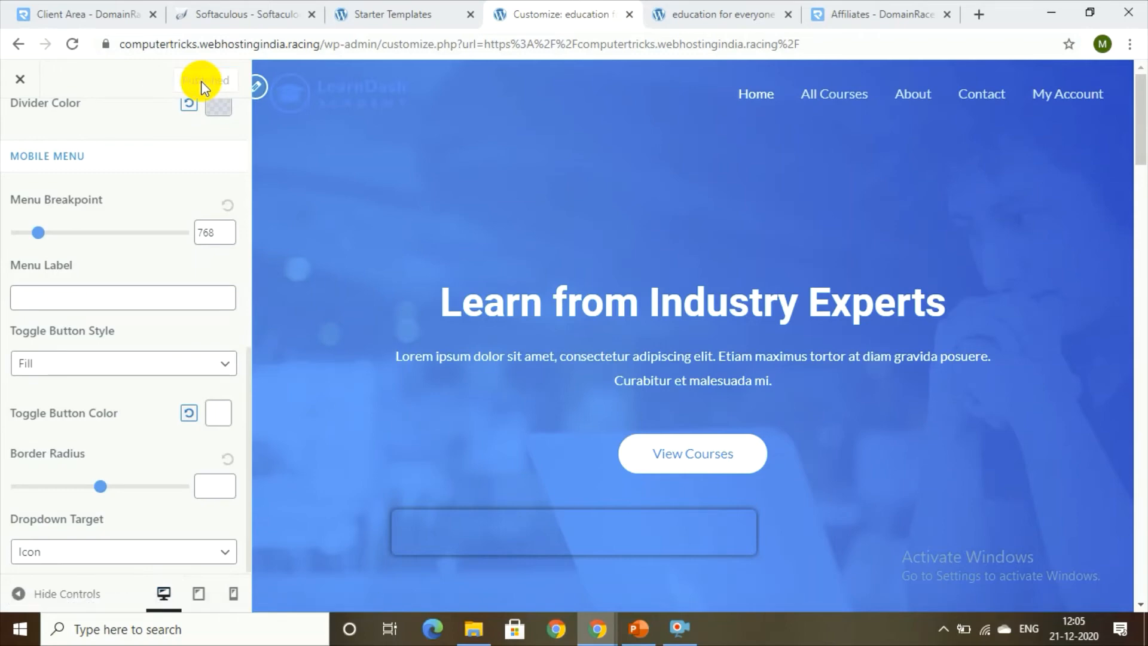
pyautogui.click(23, 83)
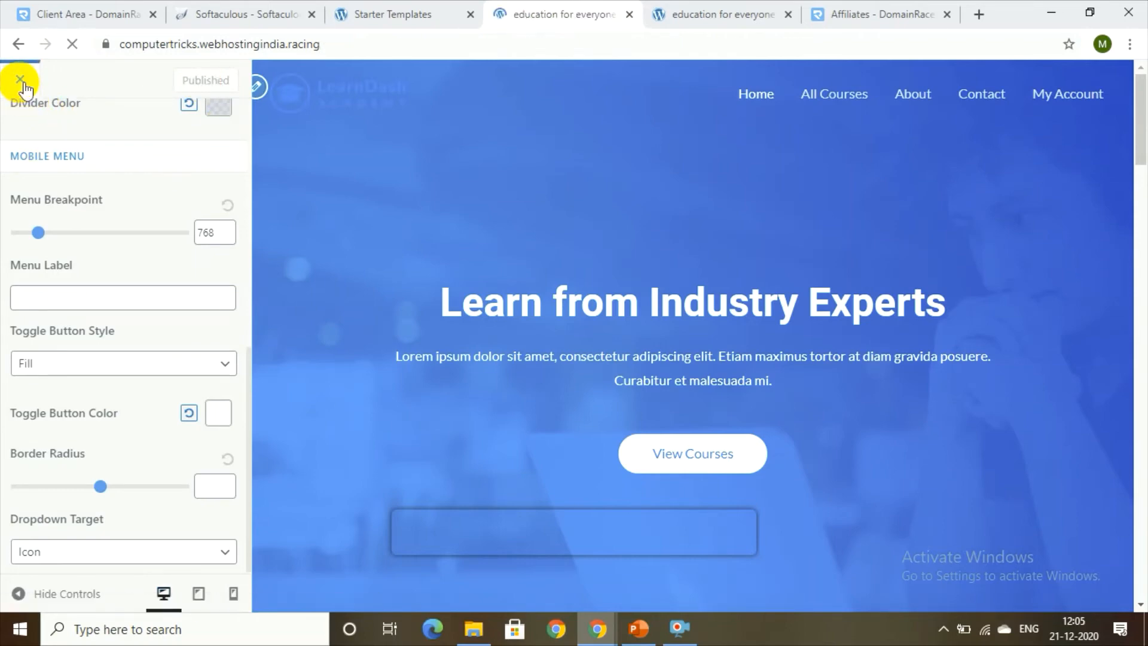
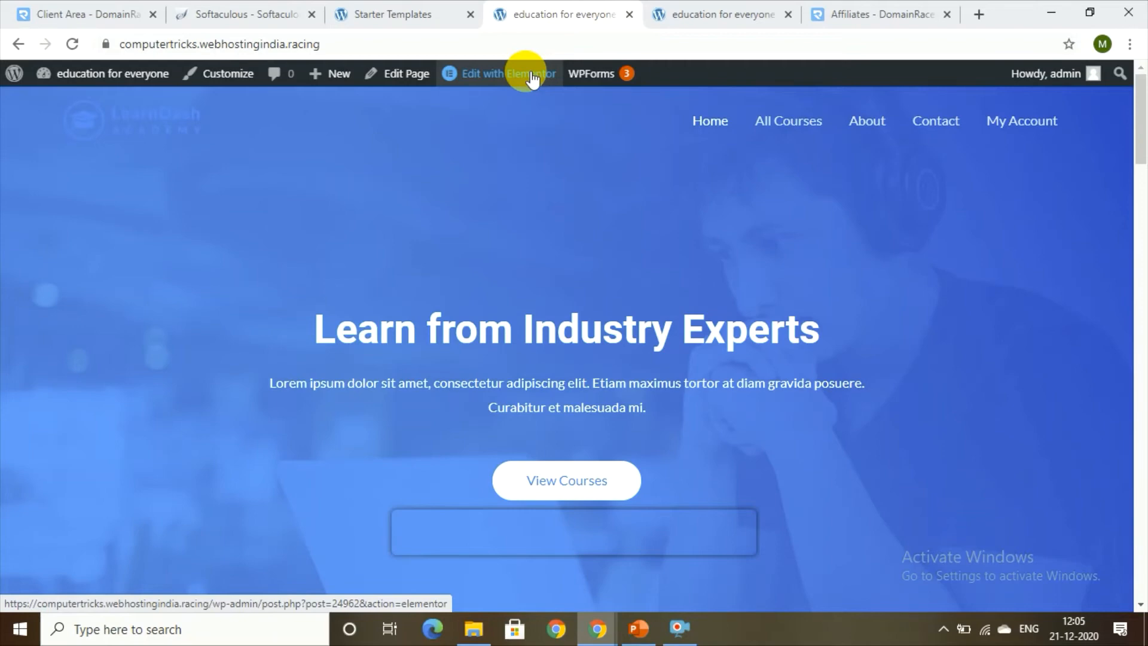
pyautogui.click(532, 78)
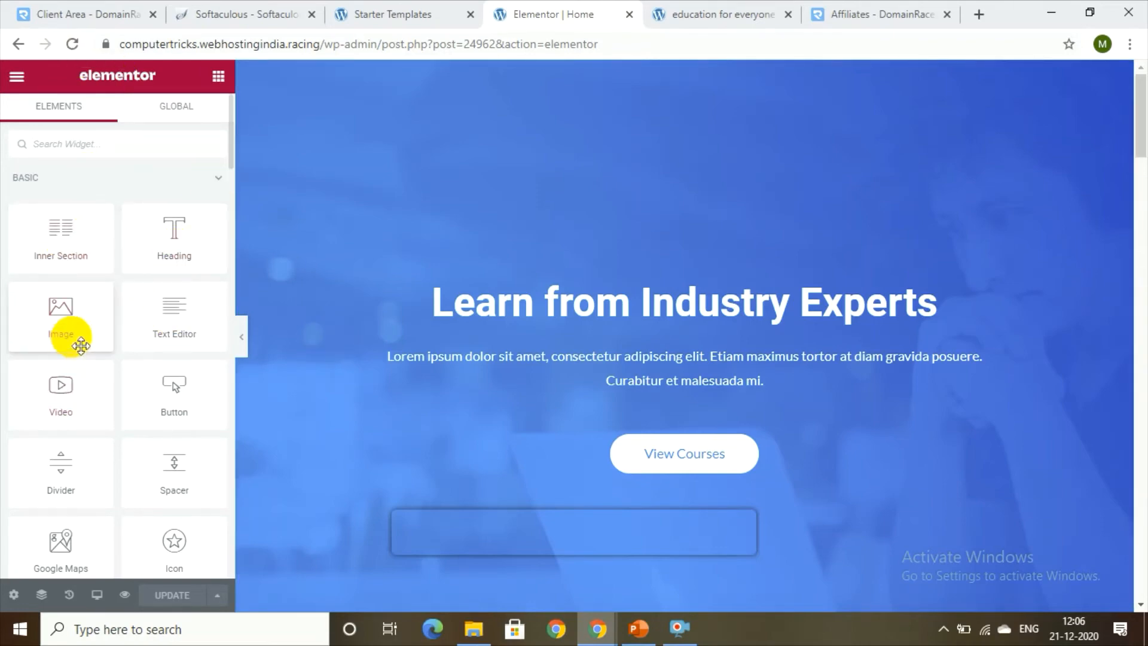
# Step: View Elementor's Global widgets and return to the list of elements
pyautogui.click(579, 170)
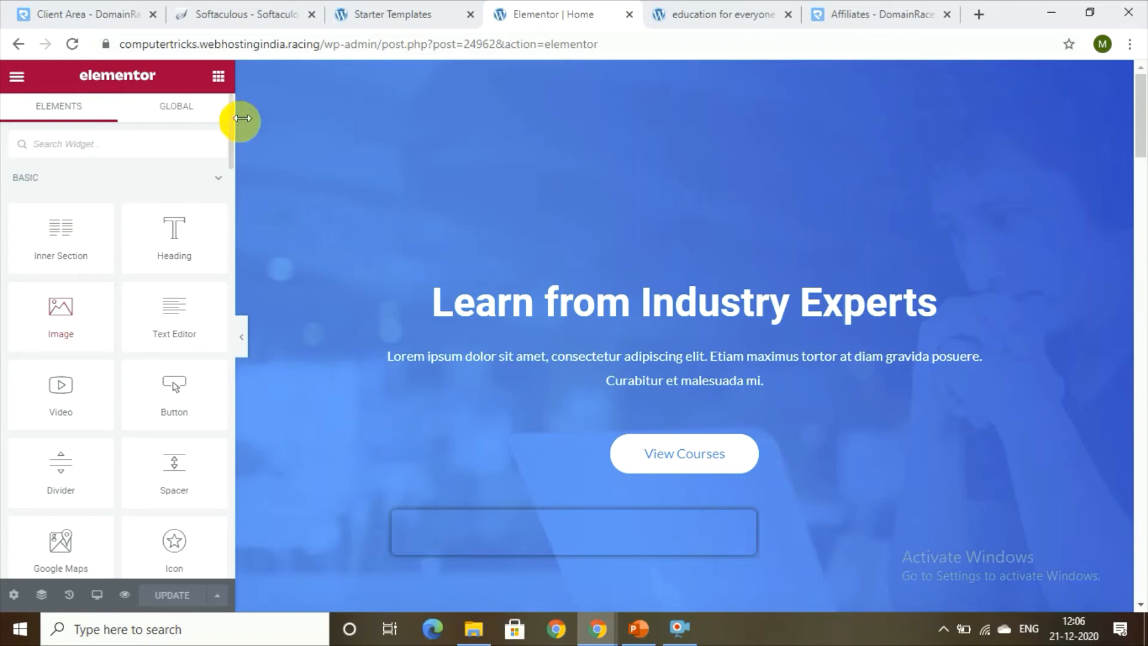
pyautogui.click(197, 123)
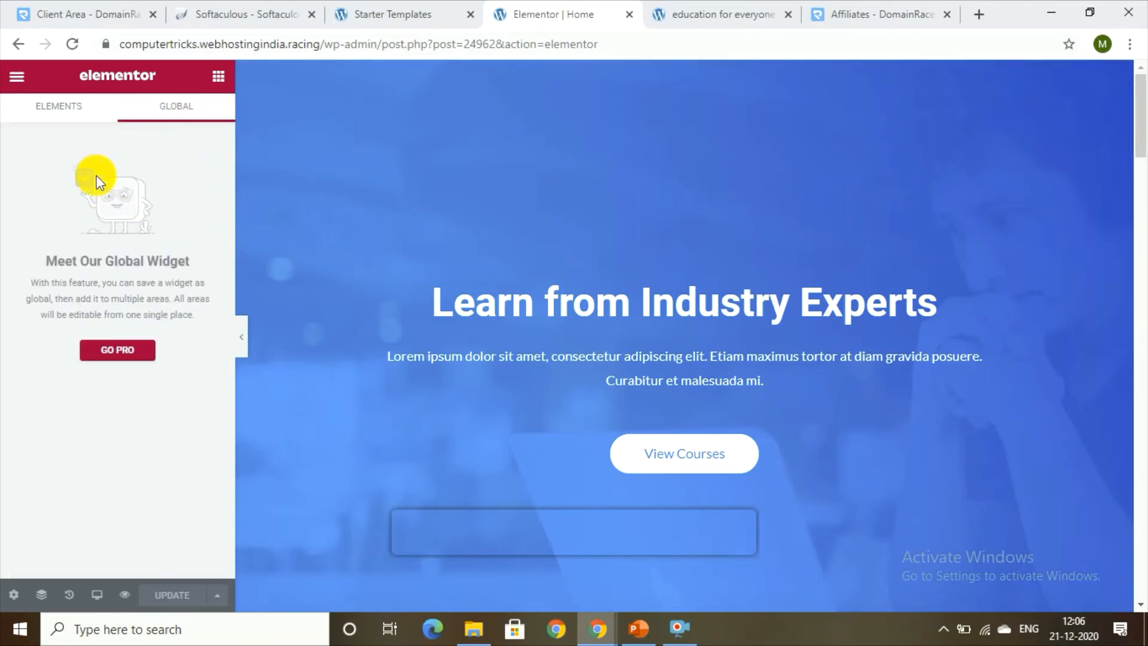
pyautogui.click(69, 102)
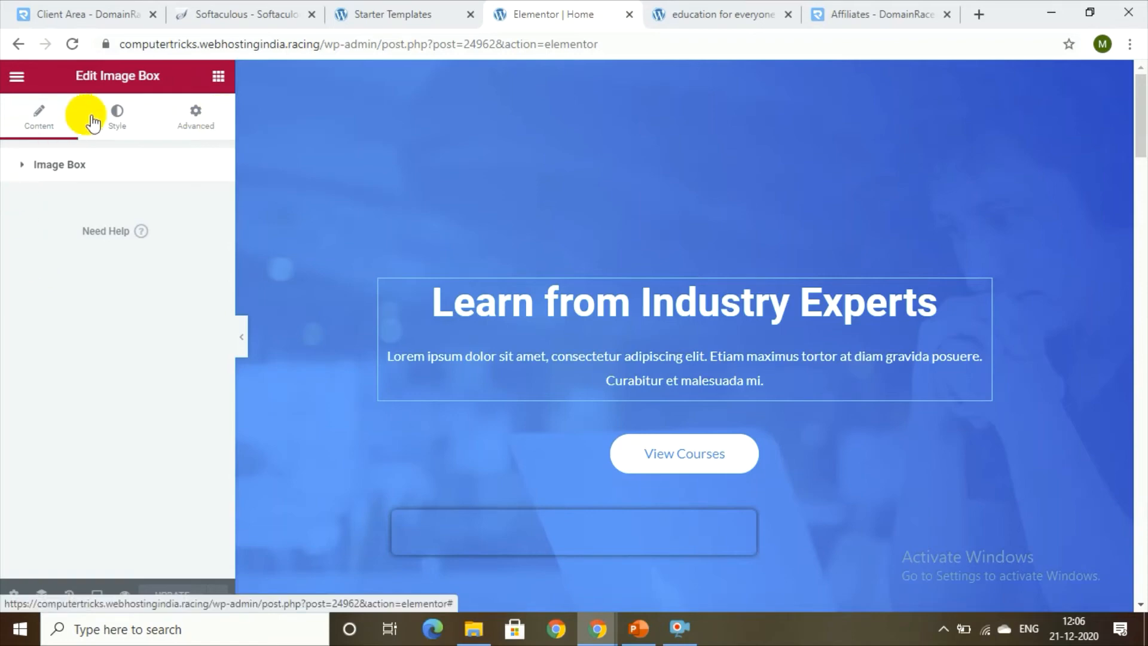
# Step: Insert landing-bg-img.jpg from the Media Library as the image of the "Learn from Industry Experts" Image Box
pyautogui.click(50, 127)
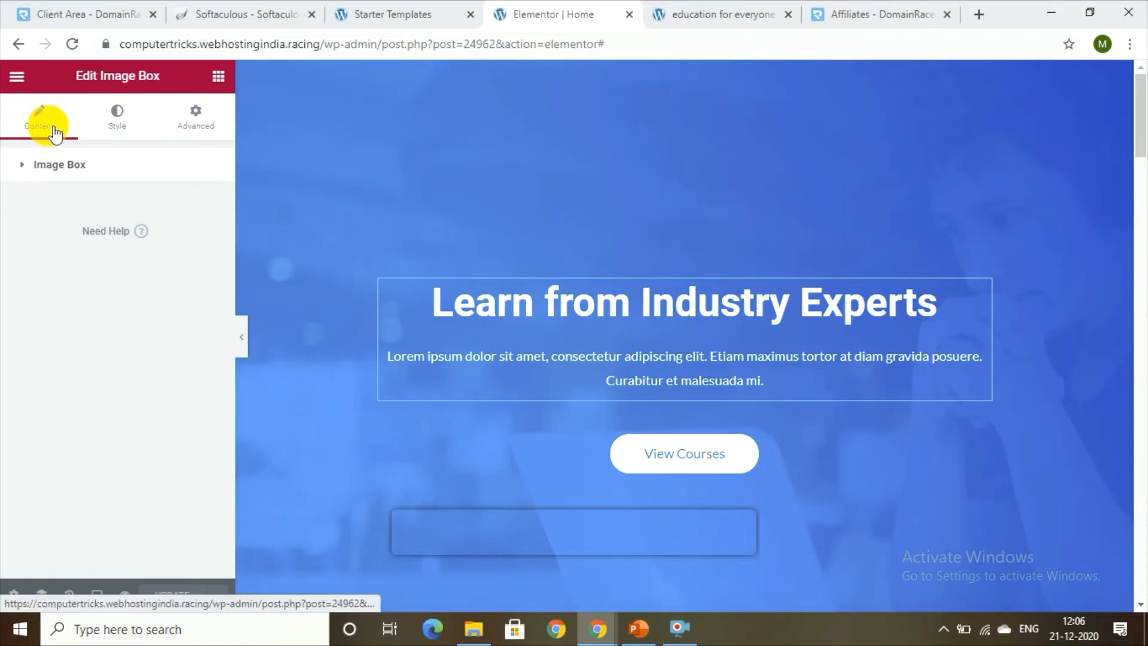
pyautogui.click(58, 169)
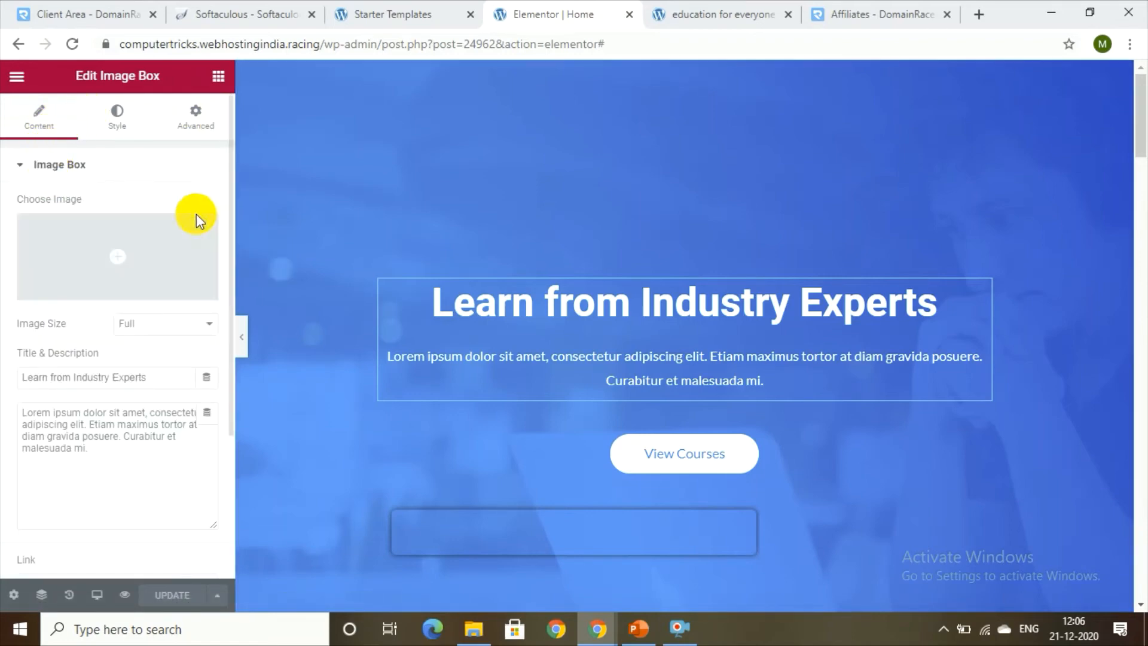
pyautogui.click(190, 228)
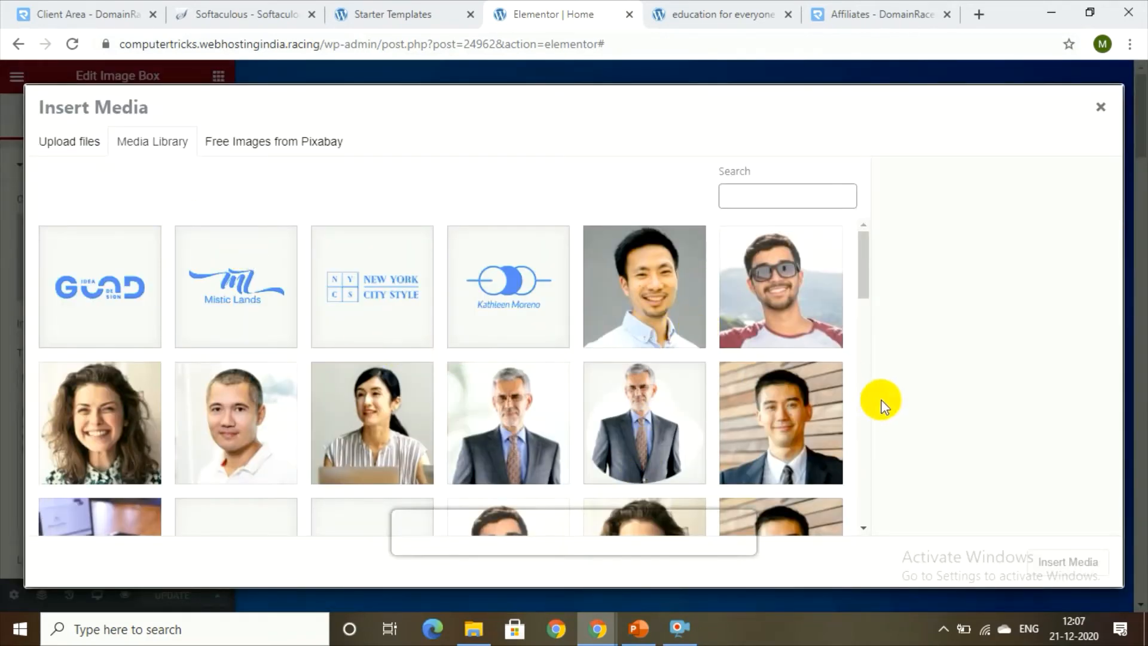
pyautogui.click(865, 302)
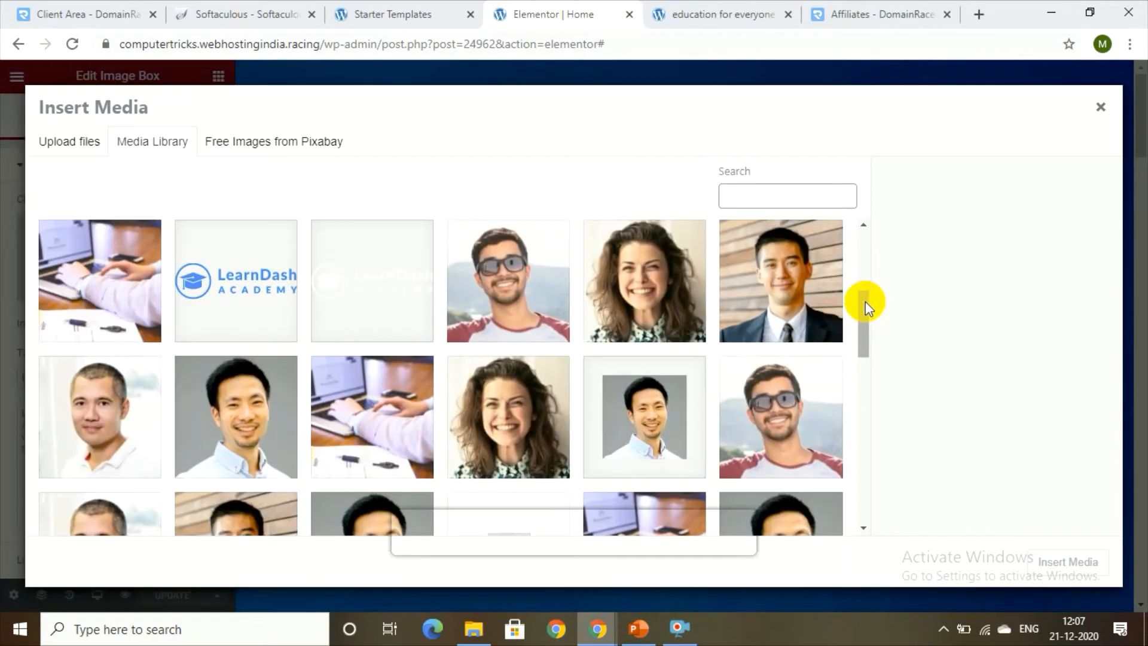
pyautogui.moveTo(866, 302); pyautogui.dragTo(861, 371)
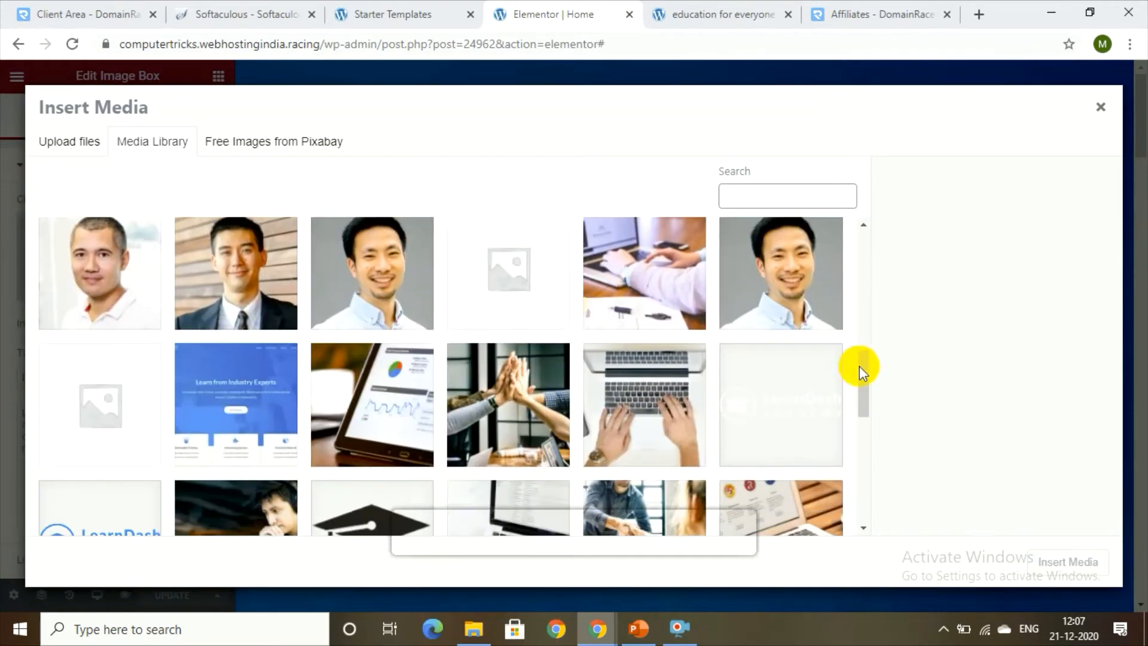
pyautogui.click(599, 288)
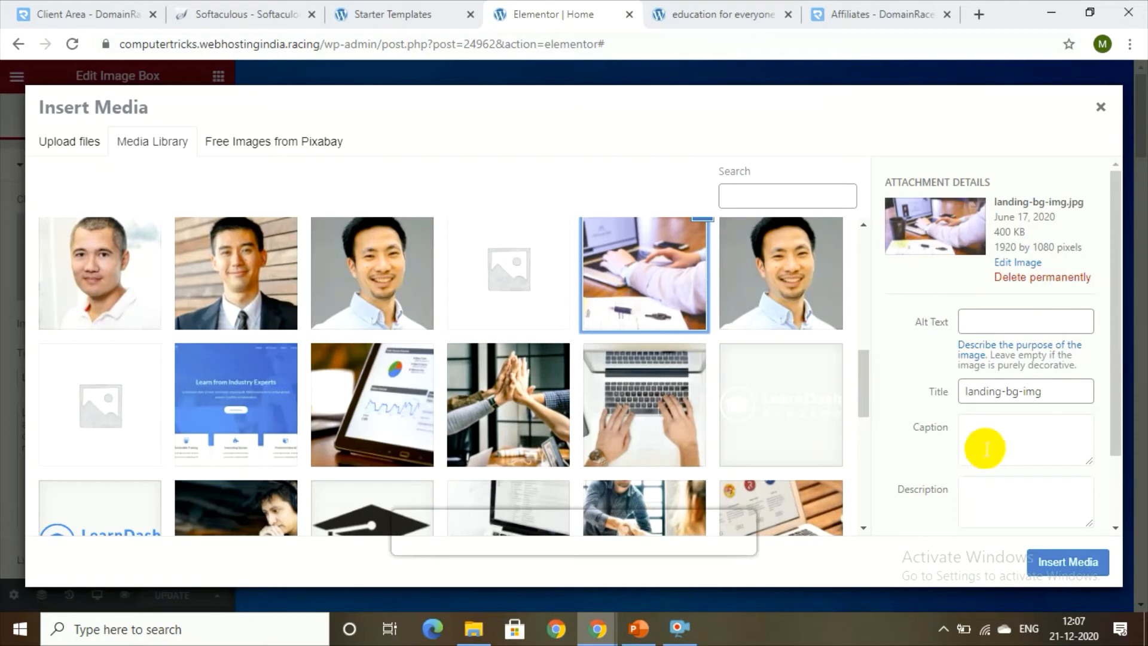
pyautogui.click(1090, 568)
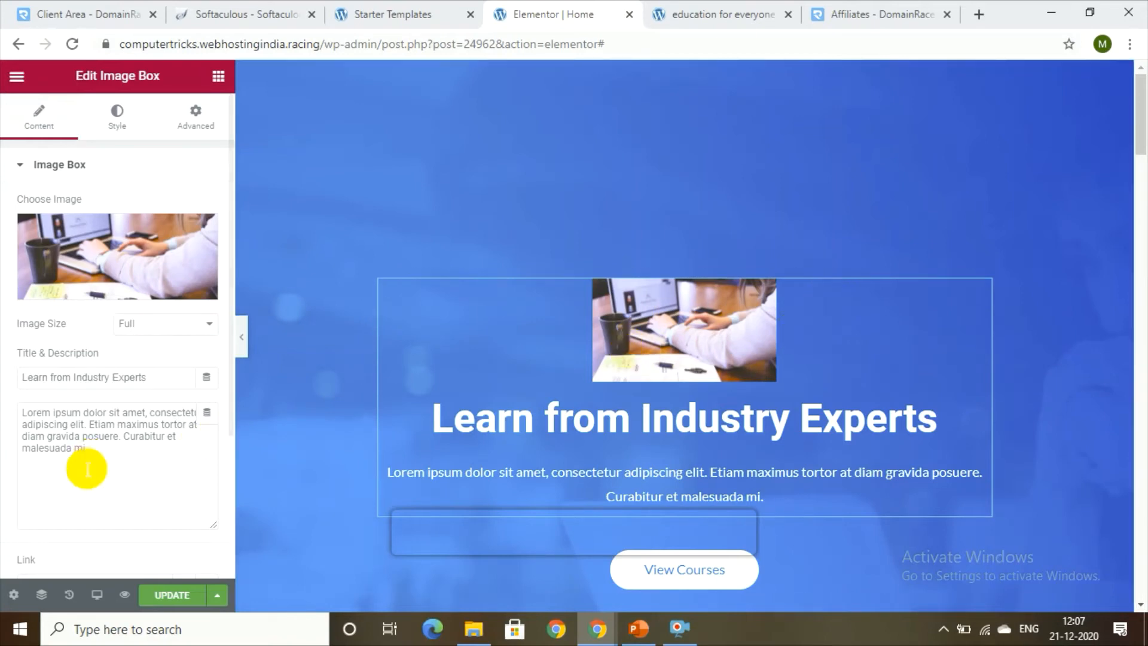
# Step: Replace the hero Image Box's title with "education for next gen"
pyautogui.tripleClick(137, 384)
pyautogui.press('BackSpace')
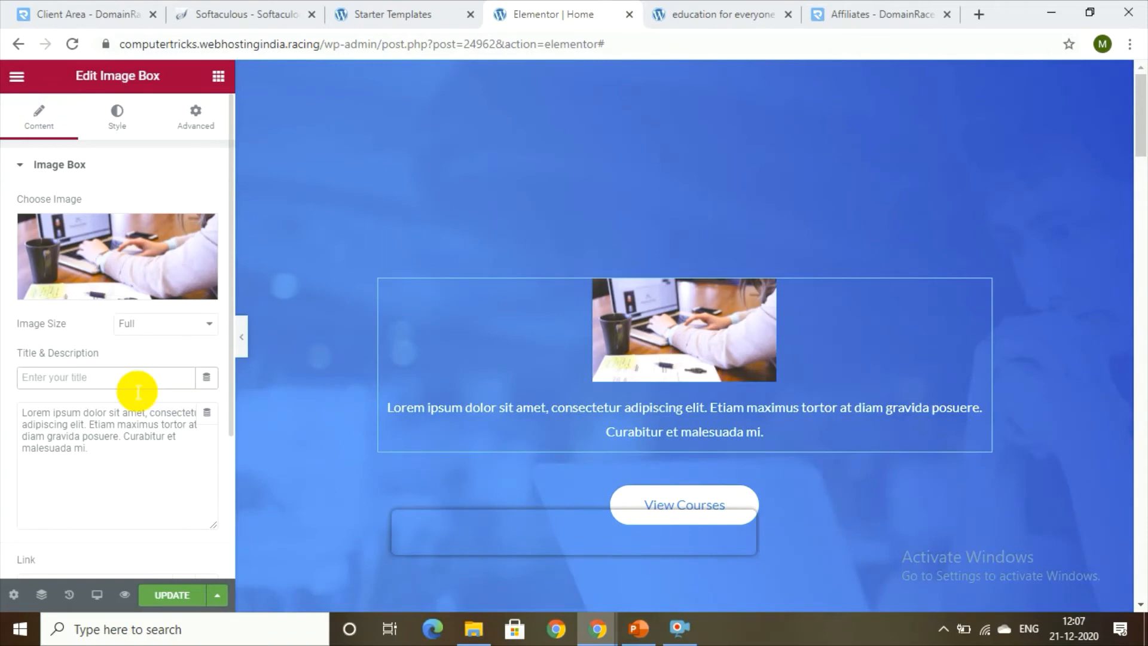
pyautogui.write('educa')
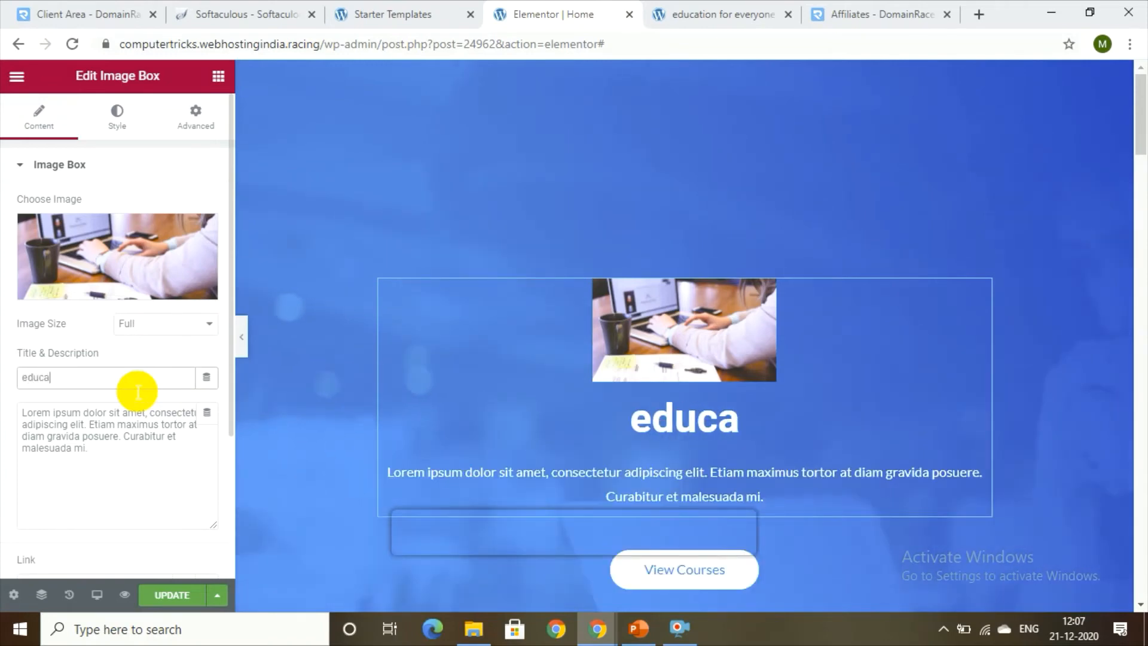
pyautogui.write('tion ')
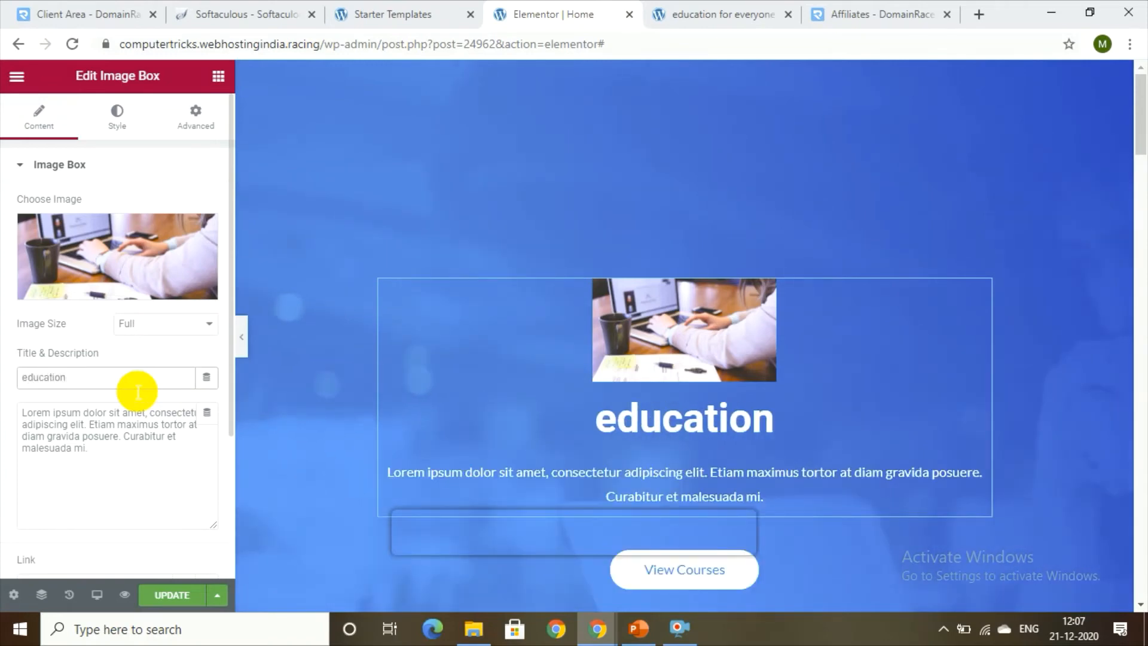
pyautogui.write('for ne')
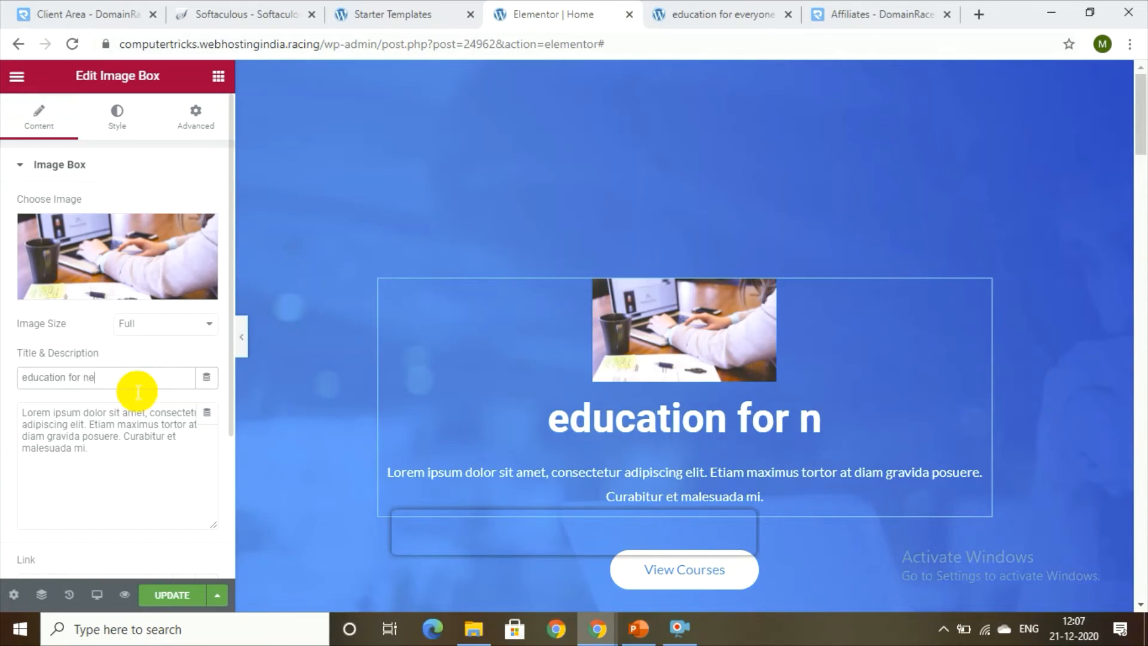
pyautogui.write('xt gem')
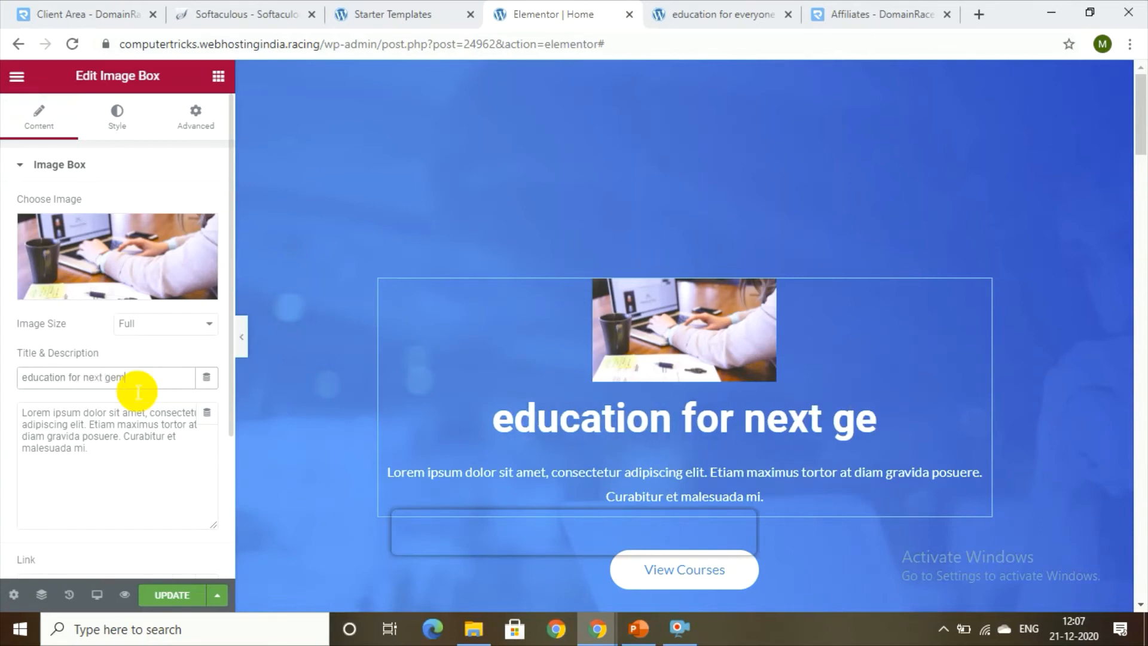
pyautogui.press('BackSpace')
pyautogui.write('n')
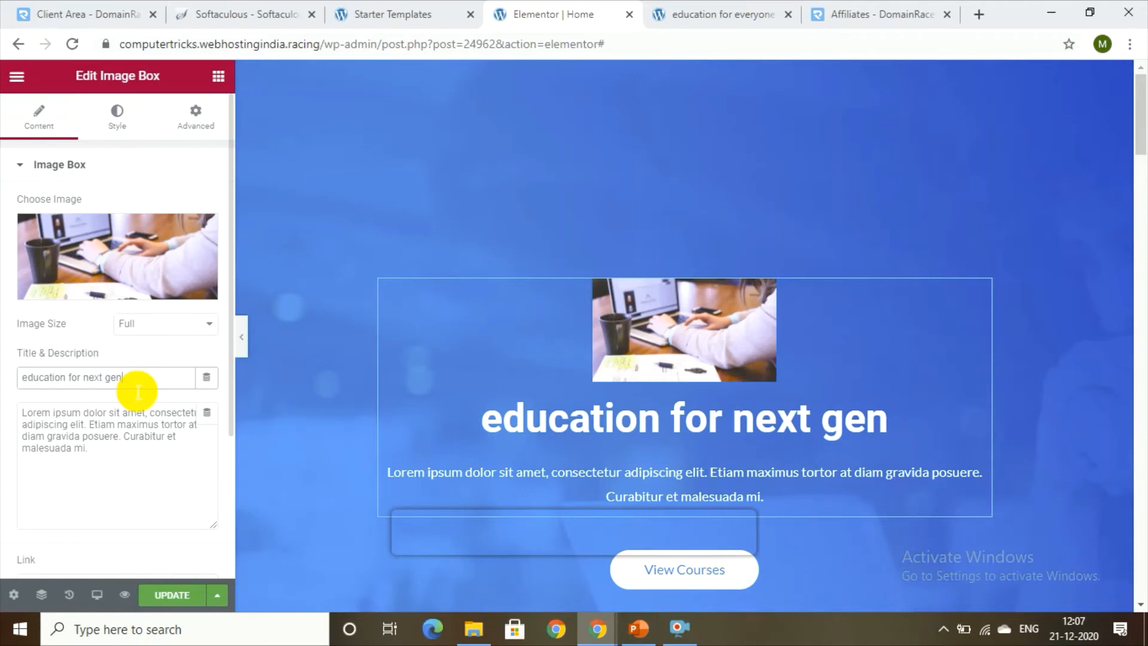
# Step: Replace the hero Image Box's description with "digital marketing," followed by a row of dots, and update the page
pyautogui.tripleClick(74, 455)
pyautogui.press('BackSpace')
pyautogui.write('digital')
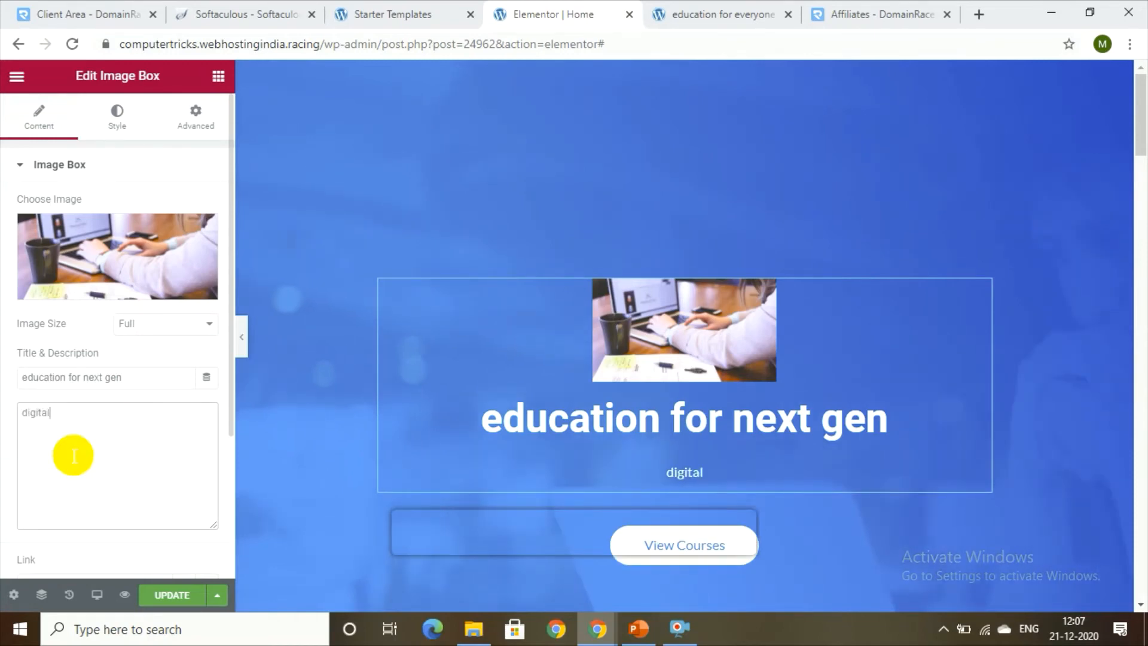
pyautogui.write(' market')
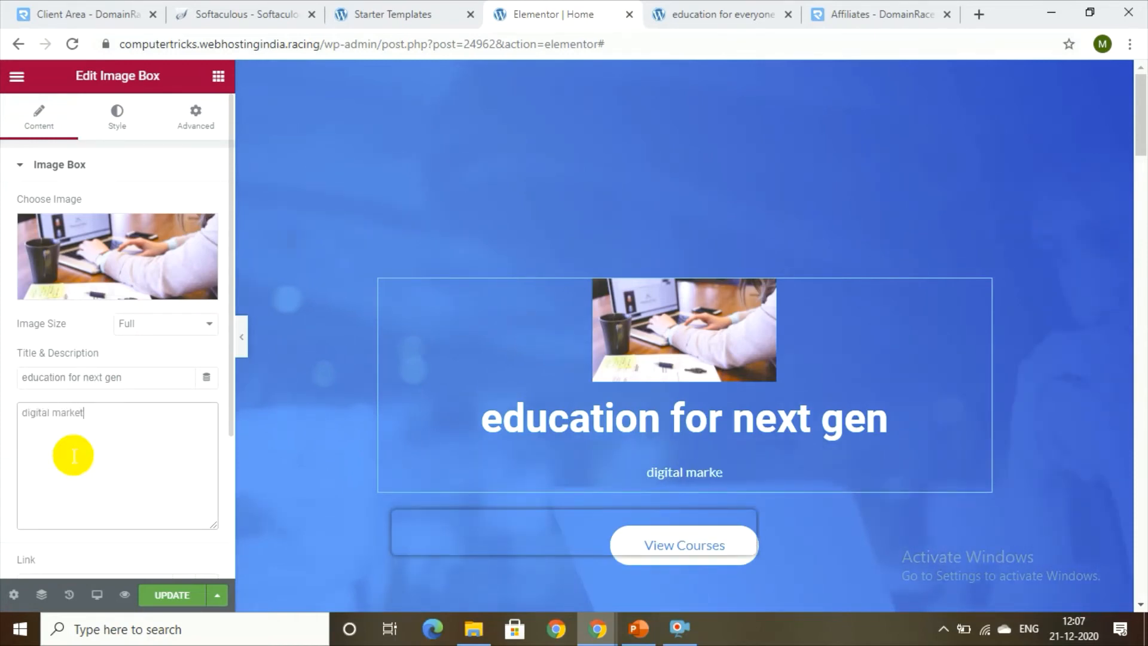
pyautogui.write('ing')
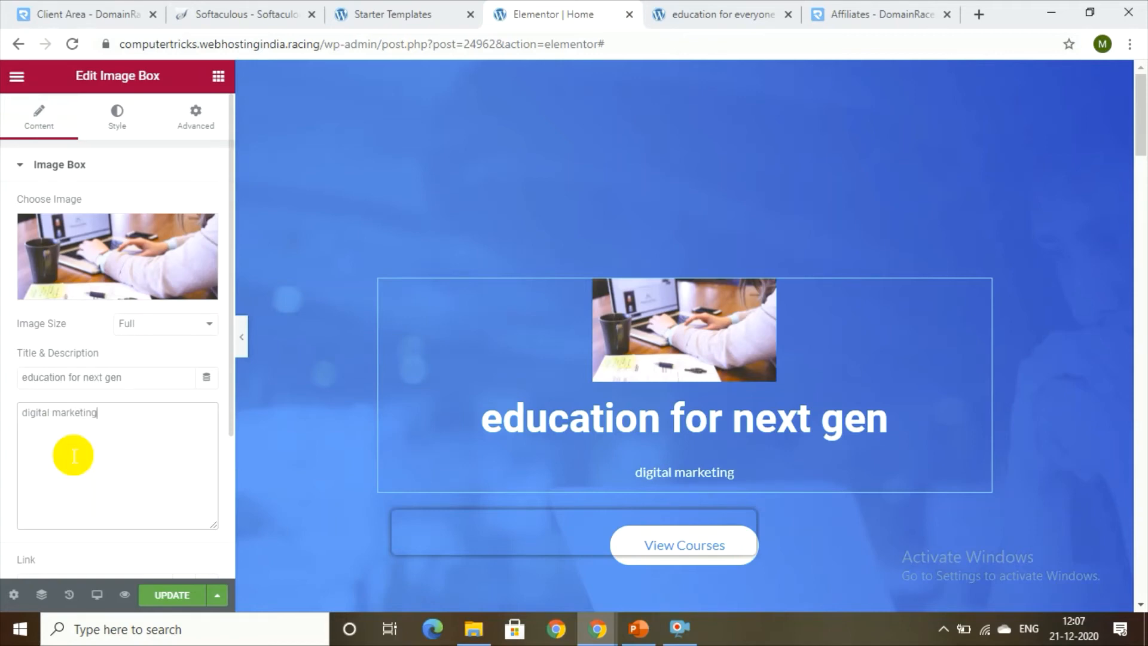
pyautogui.write(', .....')
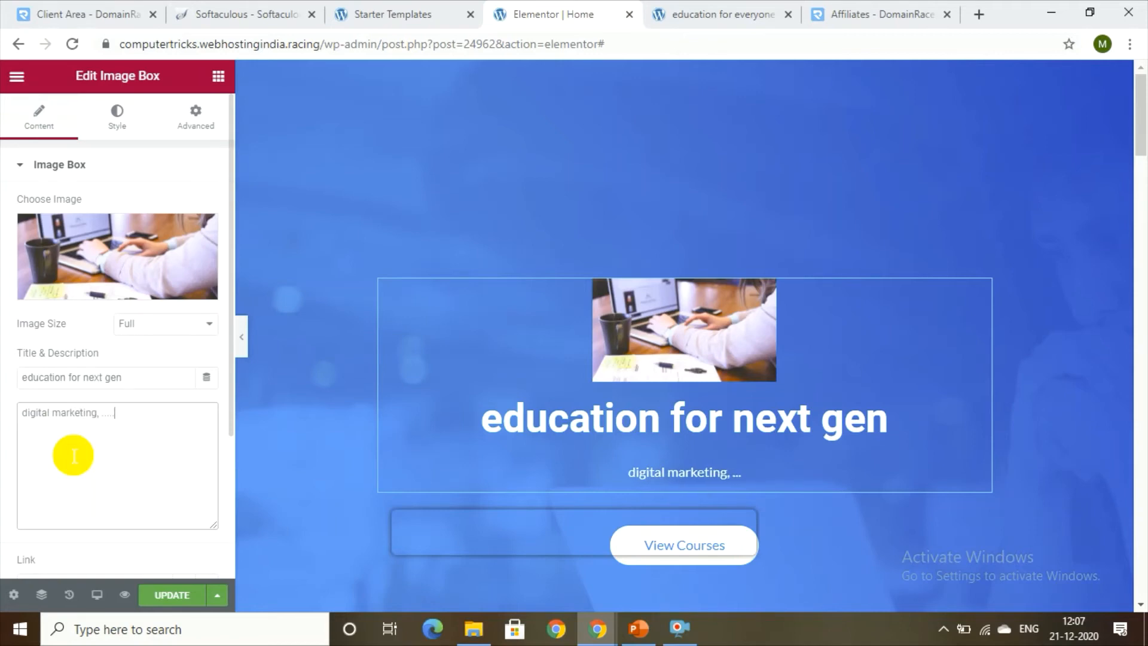
pyautogui.write('........................................')
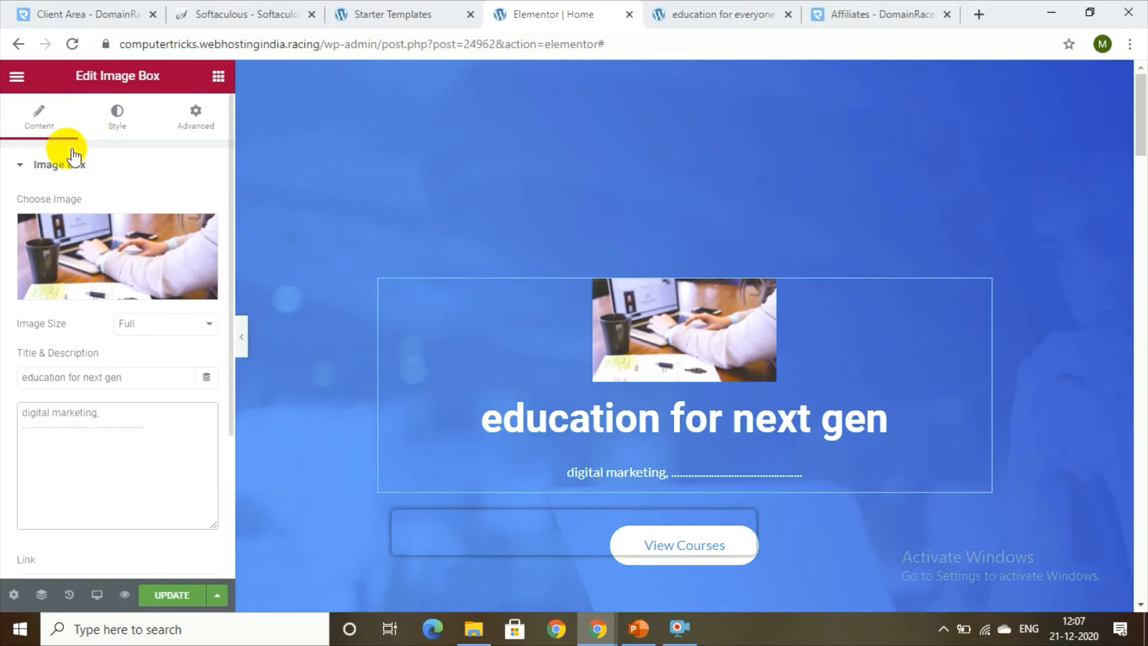
pyautogui.click(175, 596)
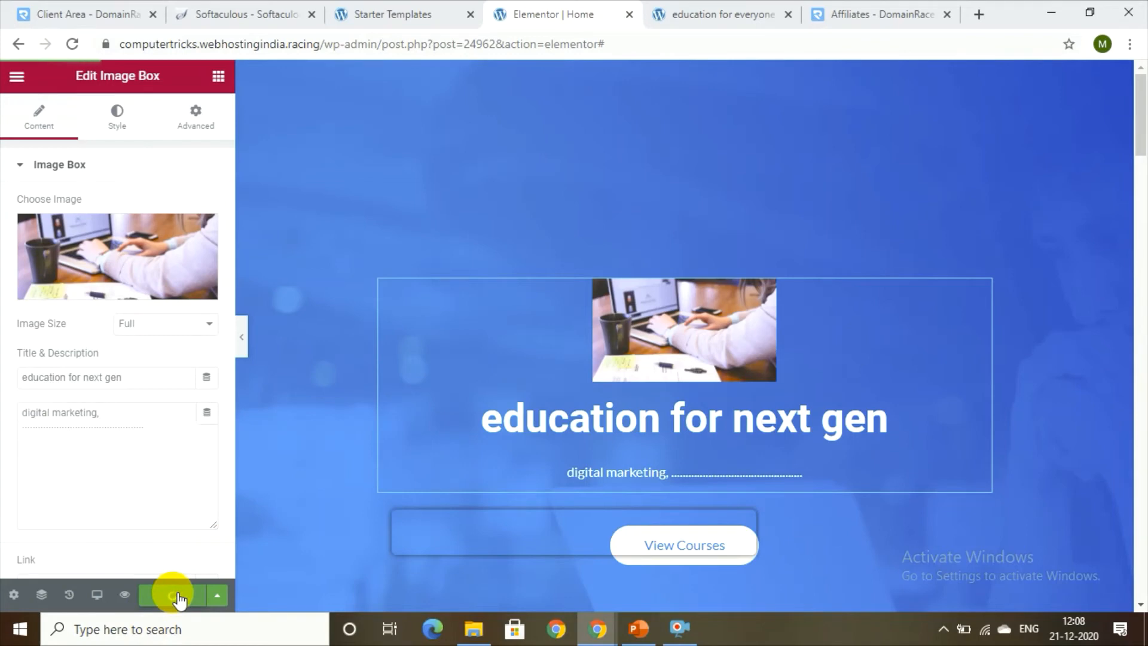
# Step: Style the Image Box's image with spacing 13, width 33% and a border radius of 15 px
pyautogui.click(126, 121)
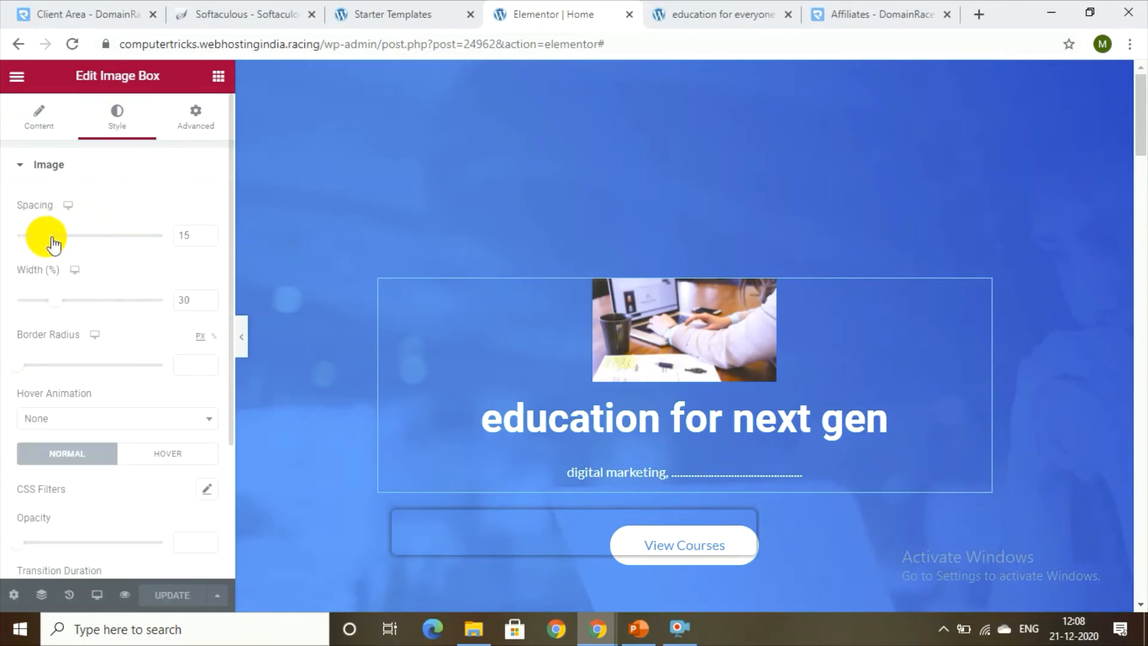
pyautogui.moveTo(48, 237); pyautogui.dragTo(67, 310)
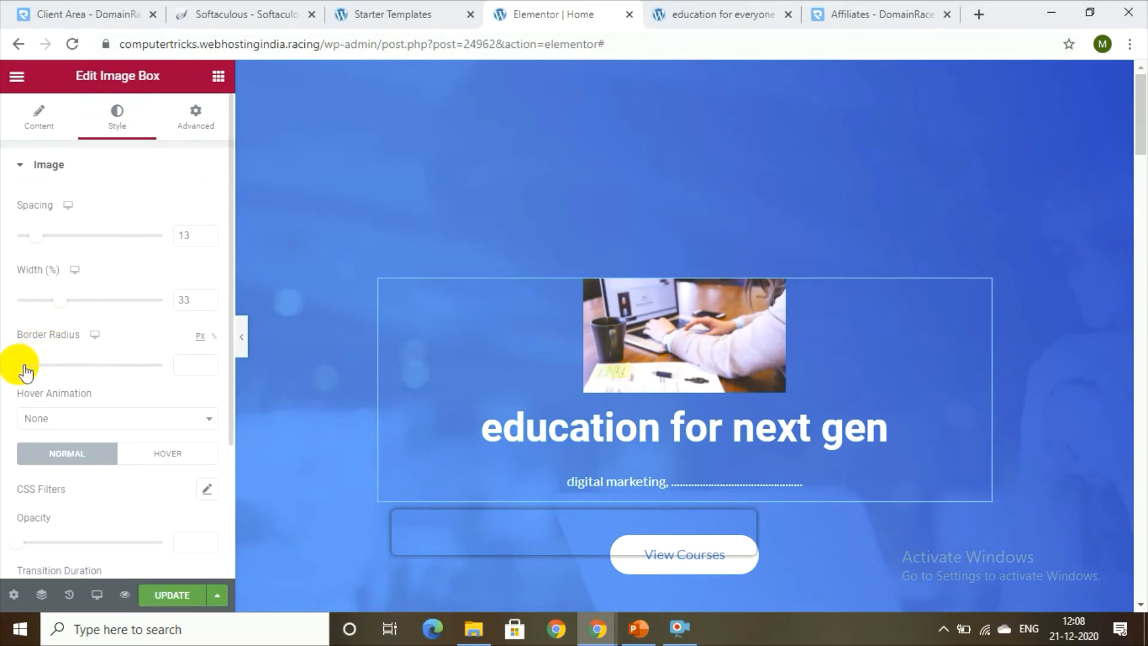
pyautogui.moveTo(25, 370); pyautogui.dragTo(48, 353)
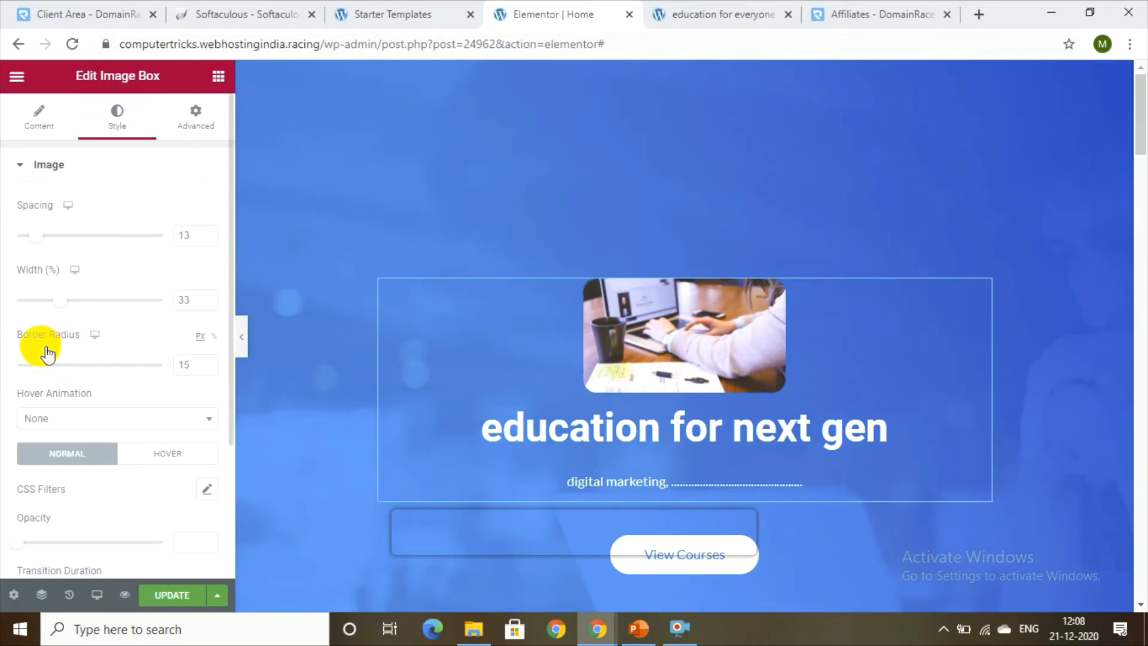
# Step: Give the Image Box's image the Grow hover animation and a hover opacity of 0.13
pyautogui.click(132, 426)
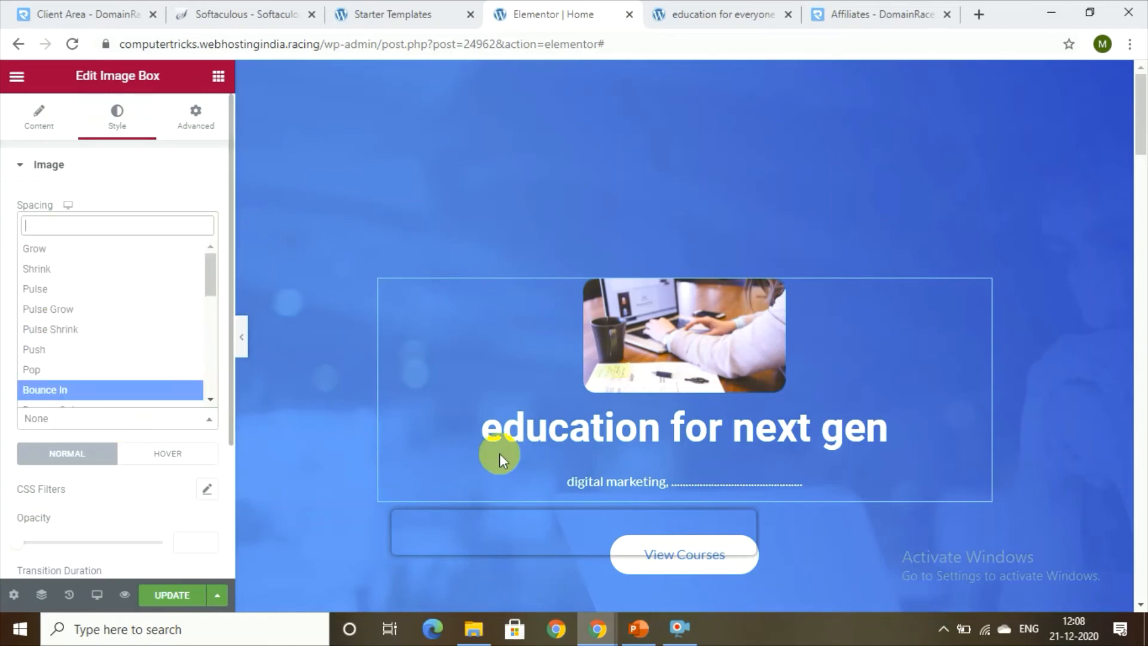
pyautogui.click(162, 248)
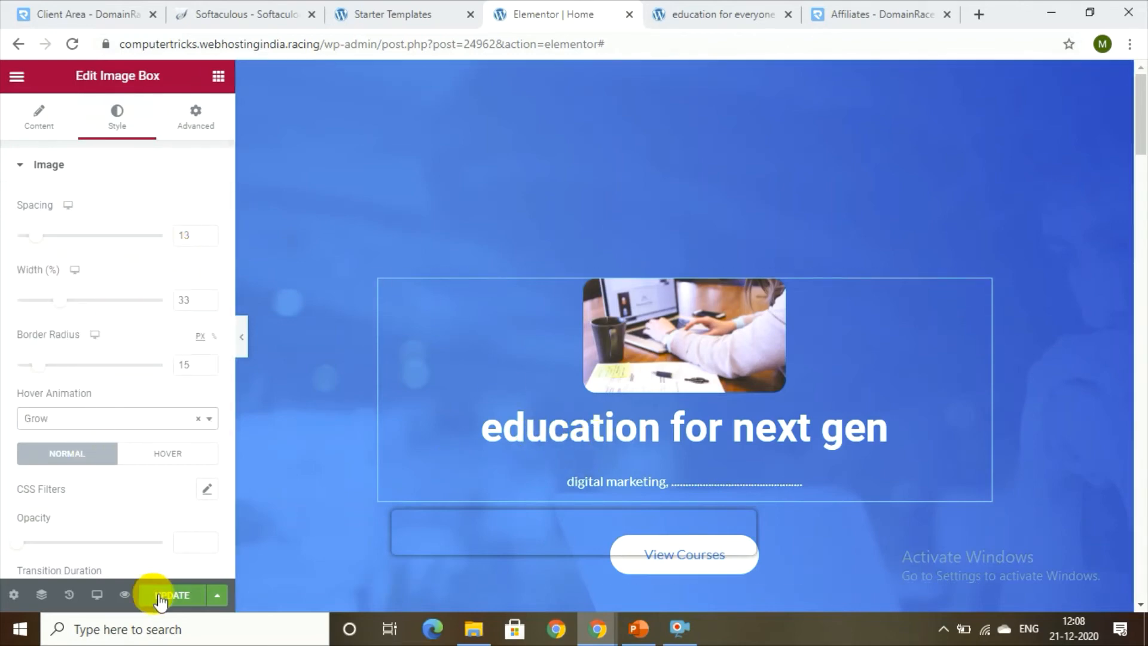
pyautogui.click(168, 452)
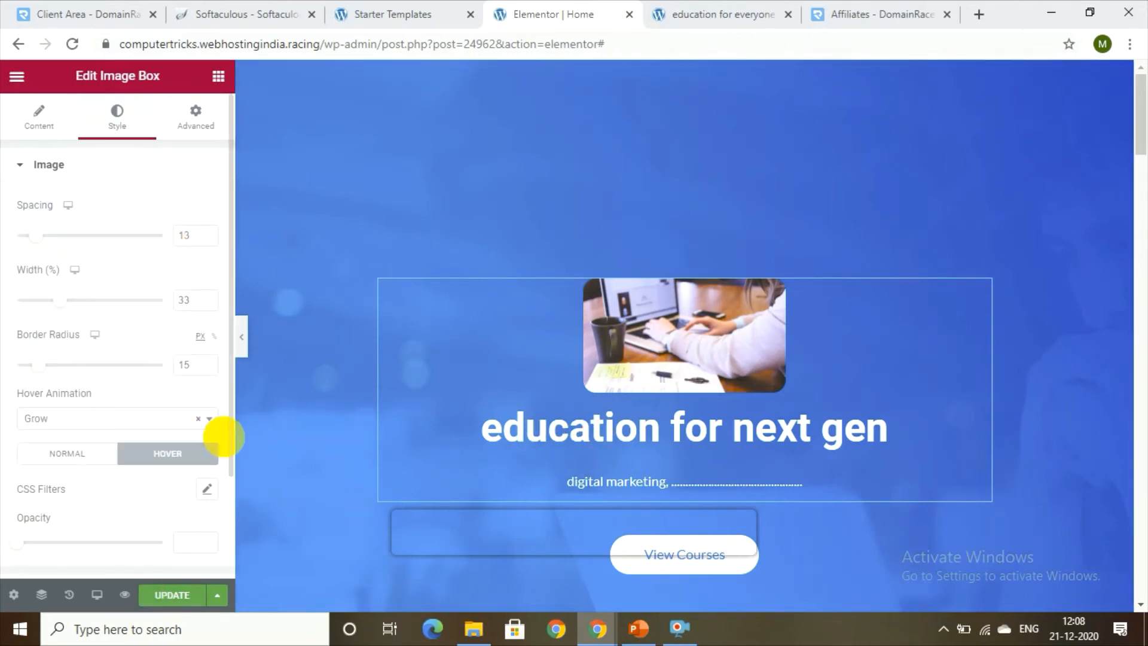
pyautogui.scroll(-2, 230, 416)
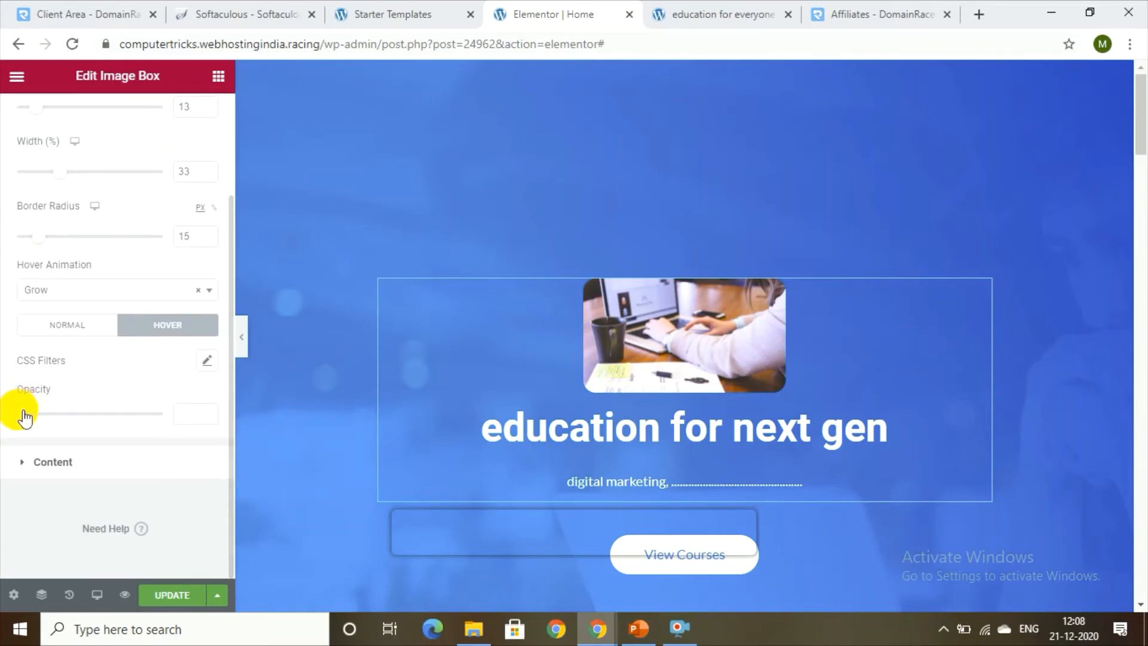
pyautogui.moveTo(25, 417)
pyautogui.mouseDown()
pyautogui.moveTo(90, 418)
pyautogui.moveTo(34, 433)
pyautogui.mouseUp()
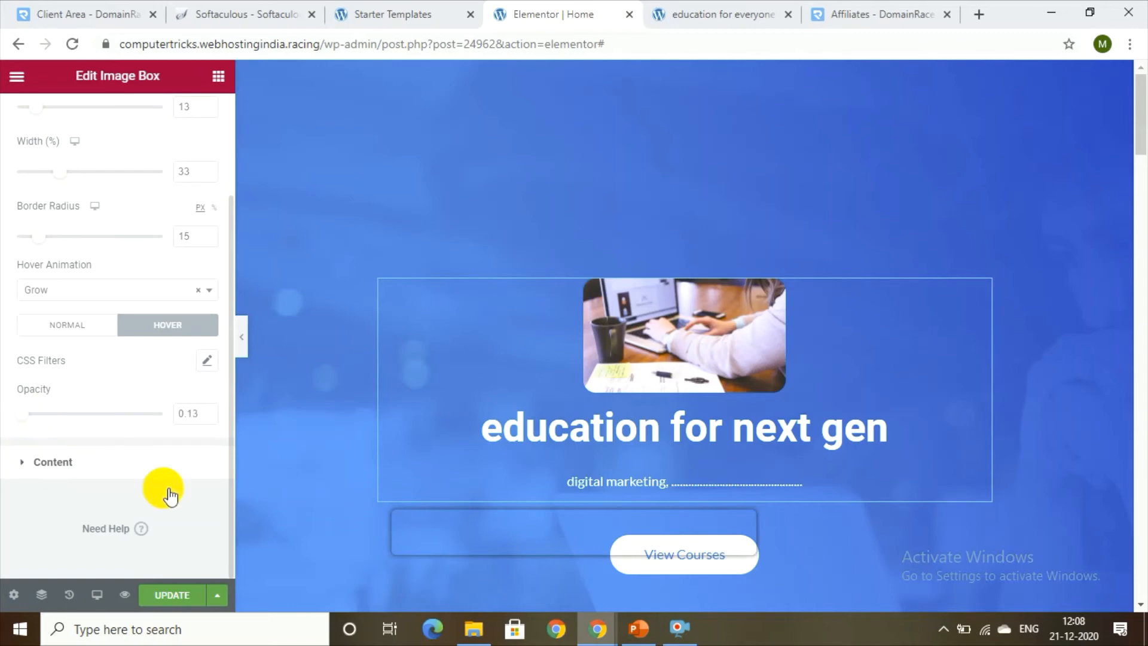
# Step: Review the Image Box's content styling options and its advanced settings
pyautogui.click(95, 460)
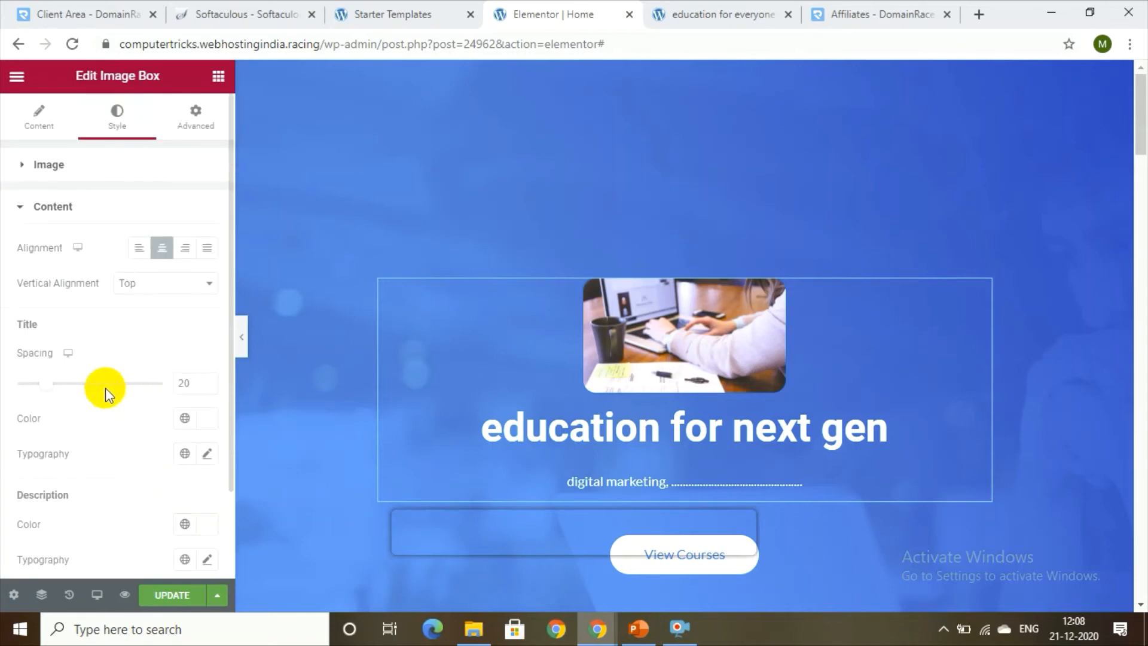
pyautogui.click(197, 116)
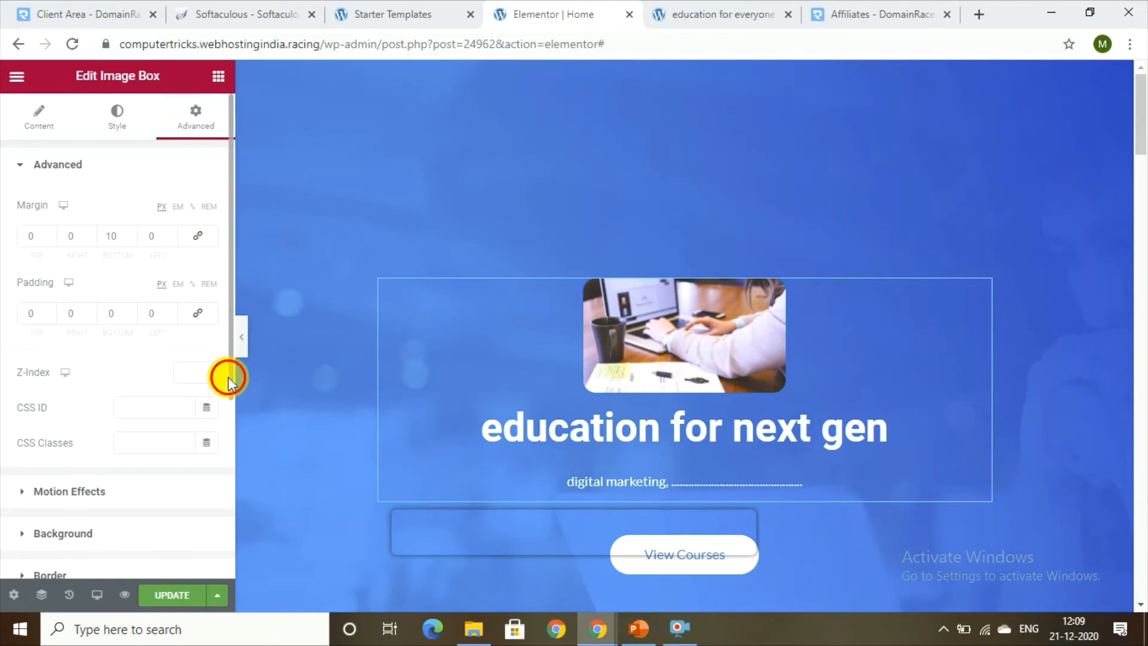
pyautogui.scroll(-5, 227, 418)
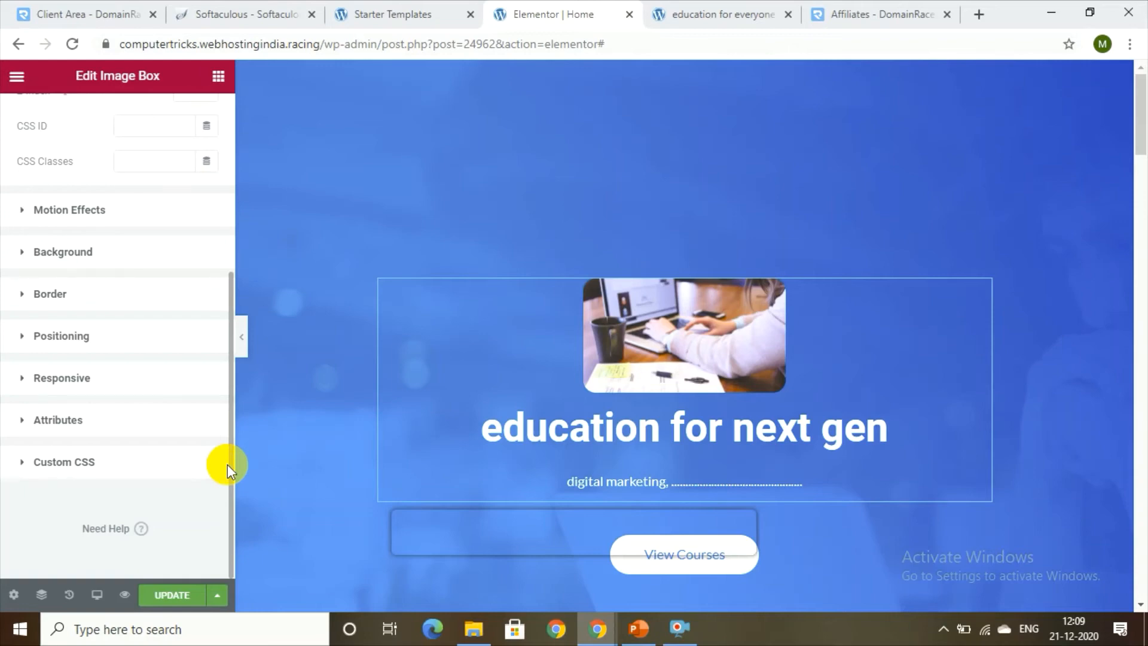
pyautogui.moveTo(227, 463); pyautogui.dragTo(211, 443)
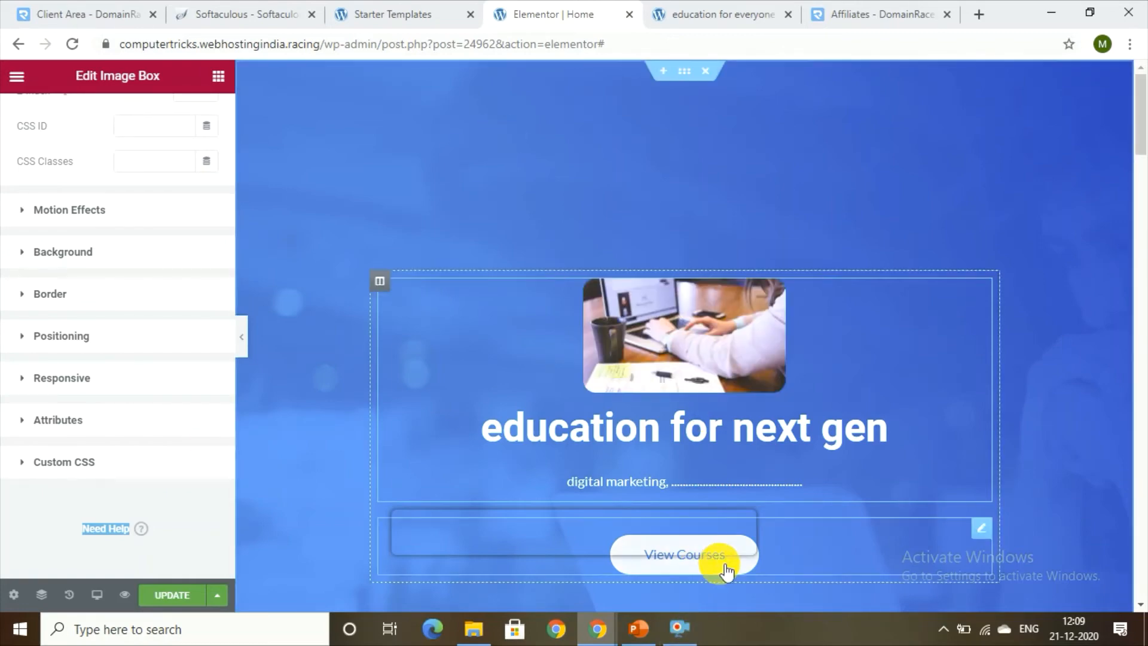
pyautogui.click(725, 538)
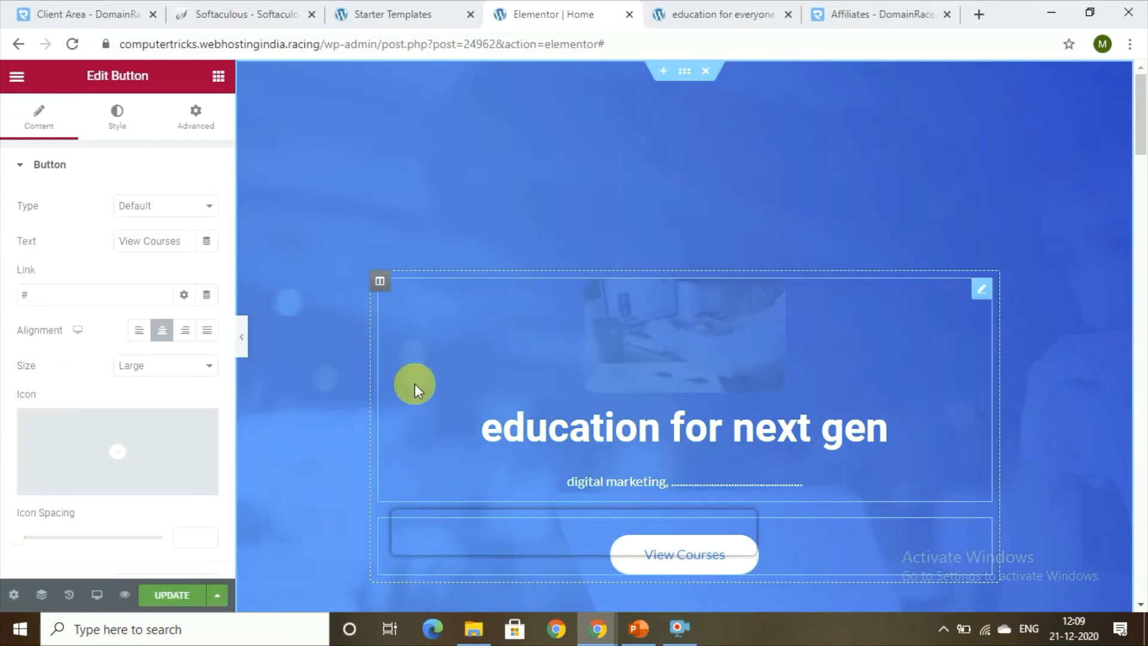
pyautogui.moveTo(87, 463)
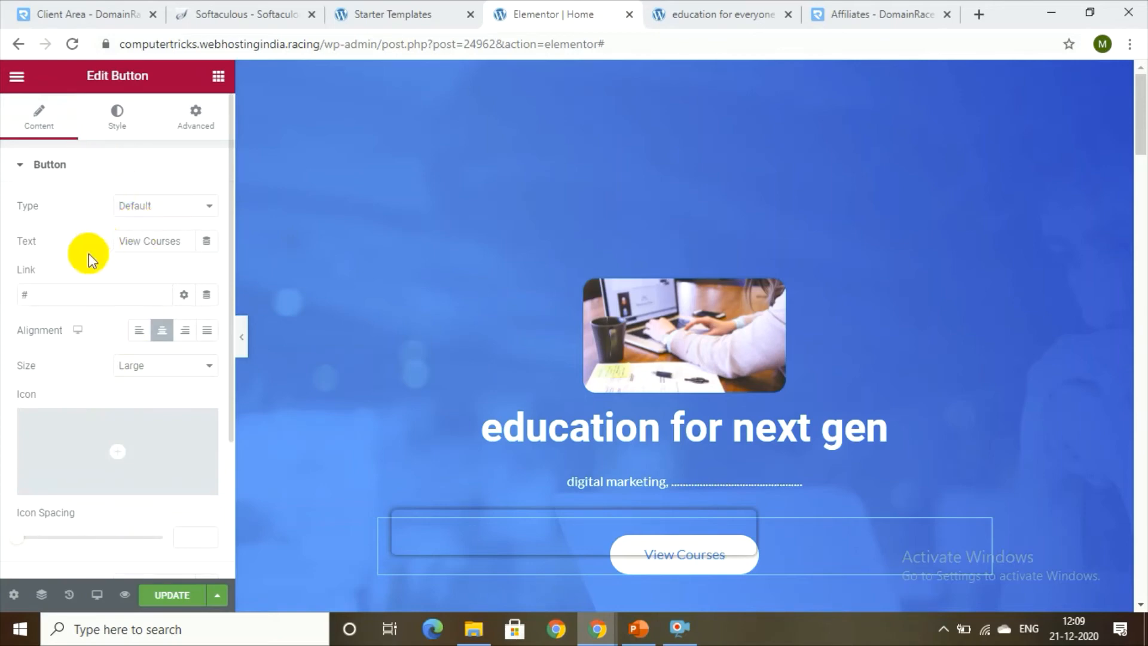
pyautogui.doubleClick(69, 291)
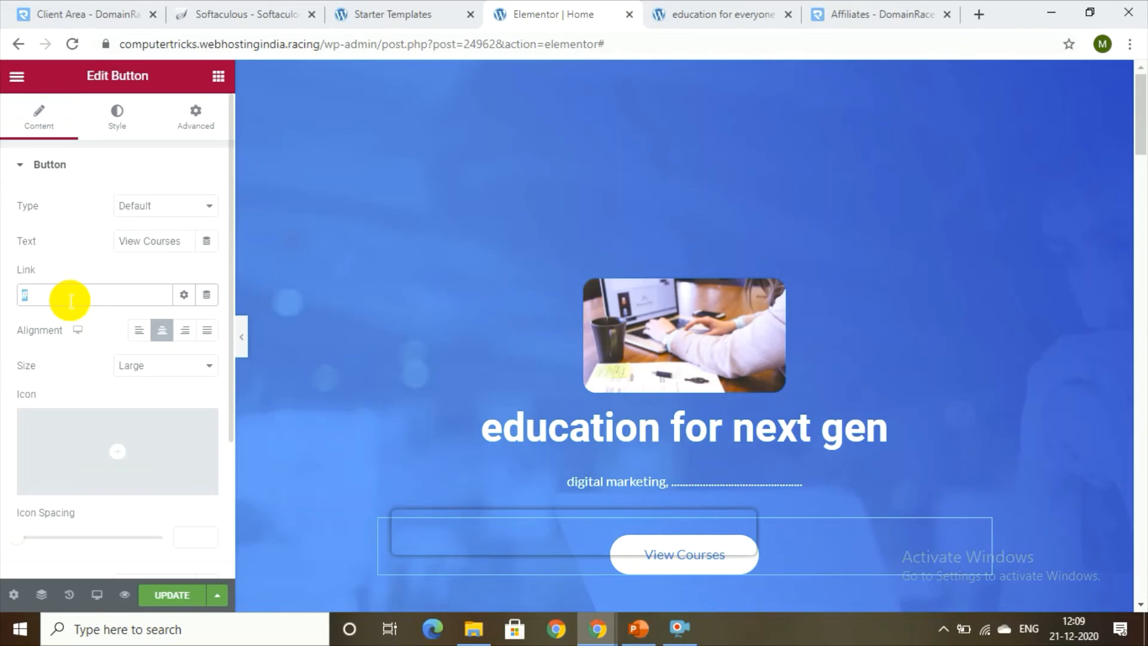
pyautogui.press('BackSpace')
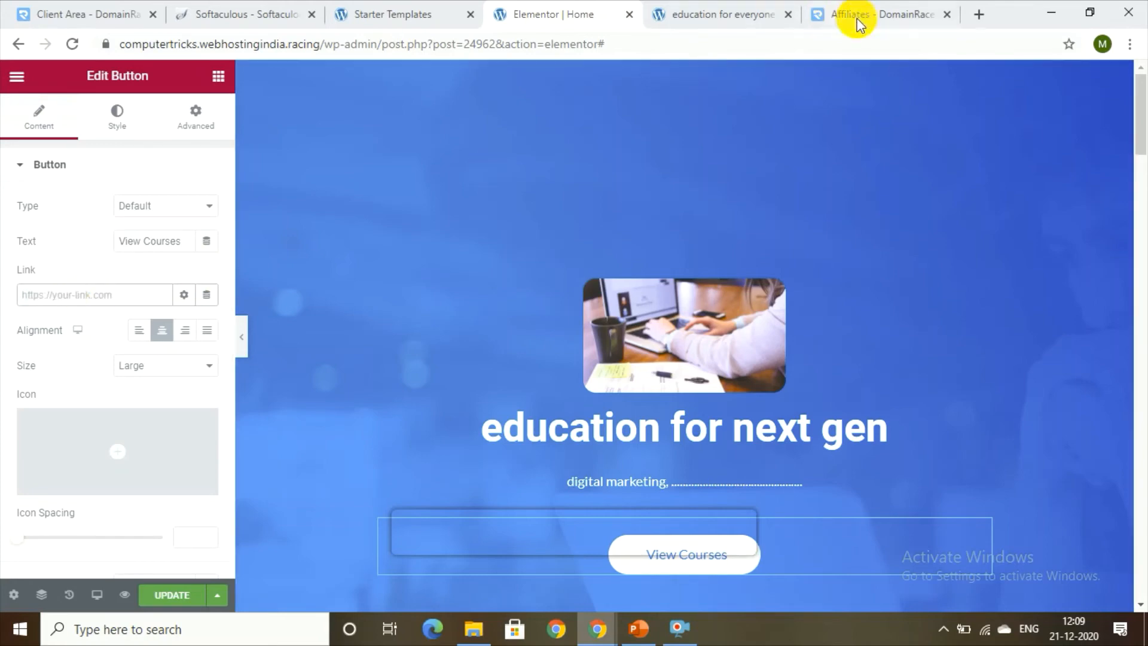
pyautogui.click(353, 8)
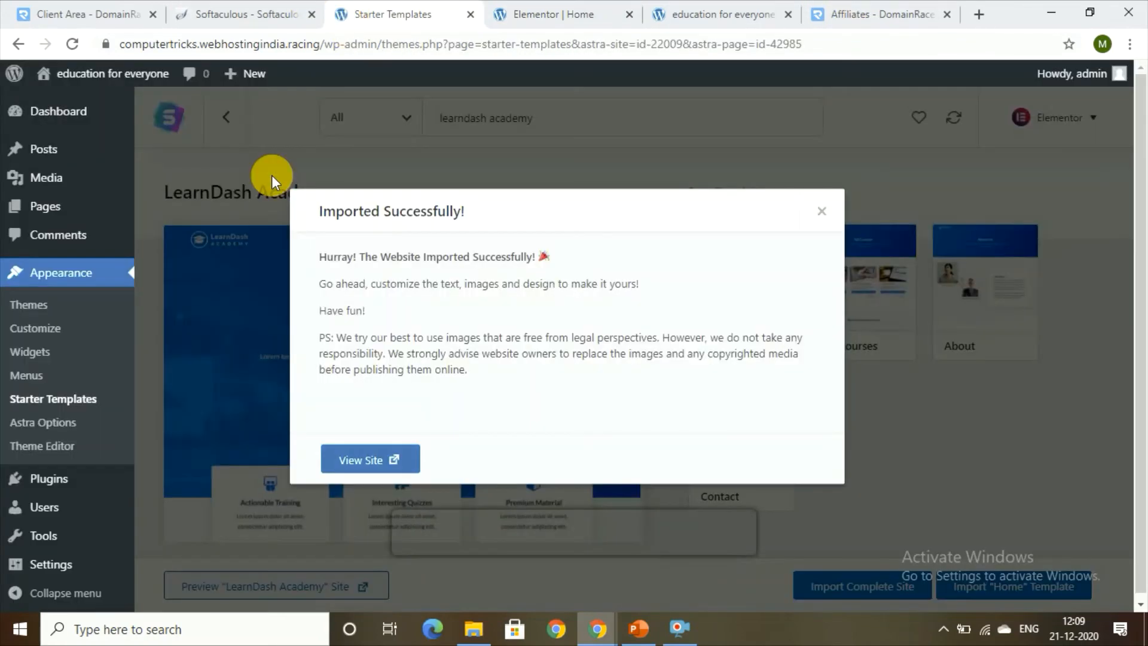
pyautogui.click(395, 461)
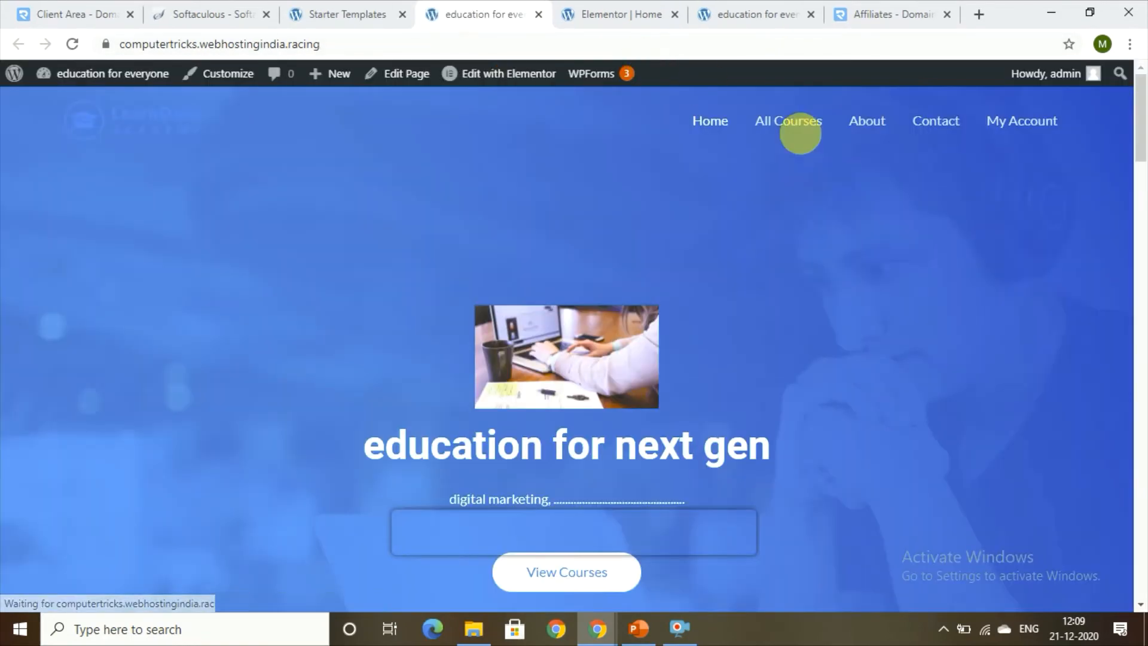
pyautogui.click(801, 116)
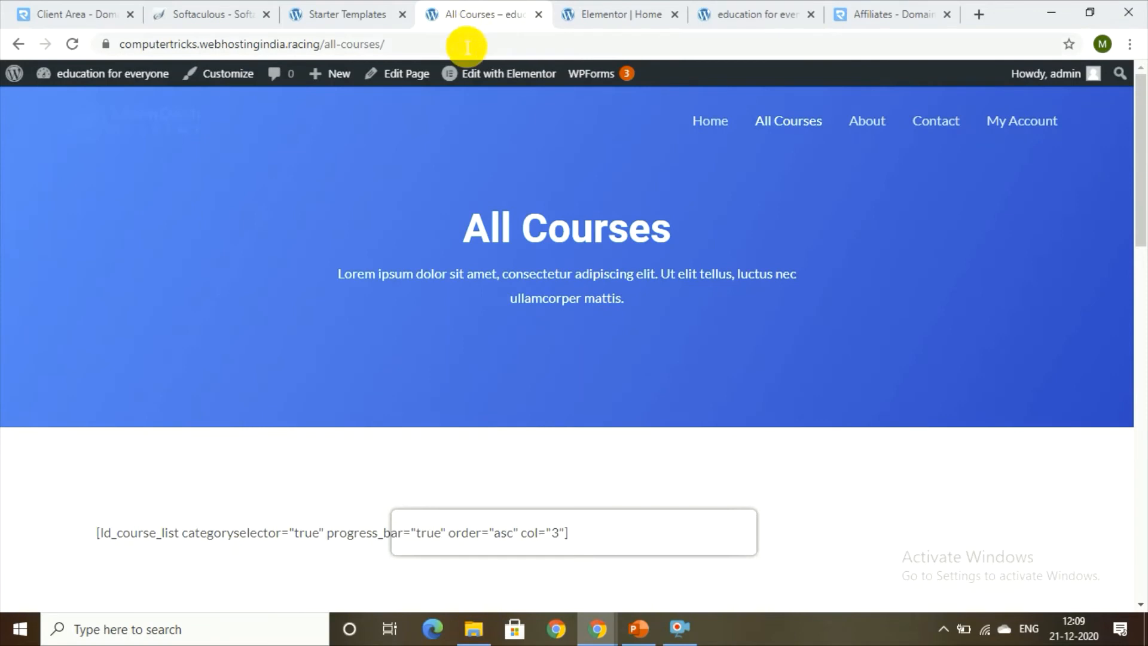
pyautogui.click(466, 46)
pyautogui.hotkey('ctrl', 'c')
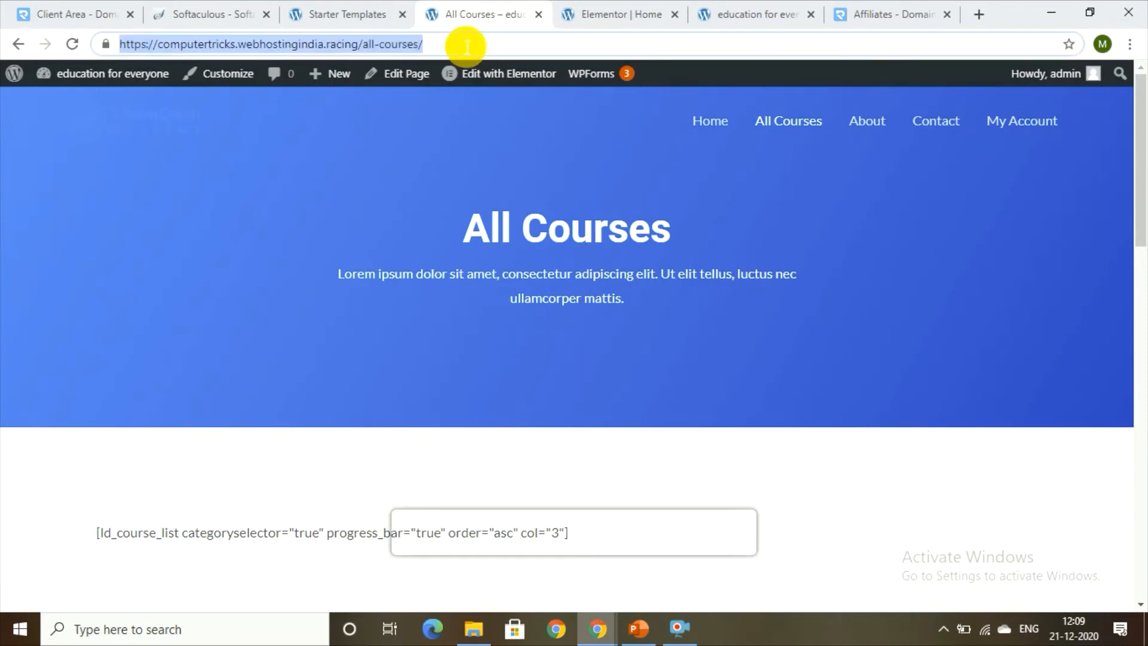
pyautogui.click(612, 15)
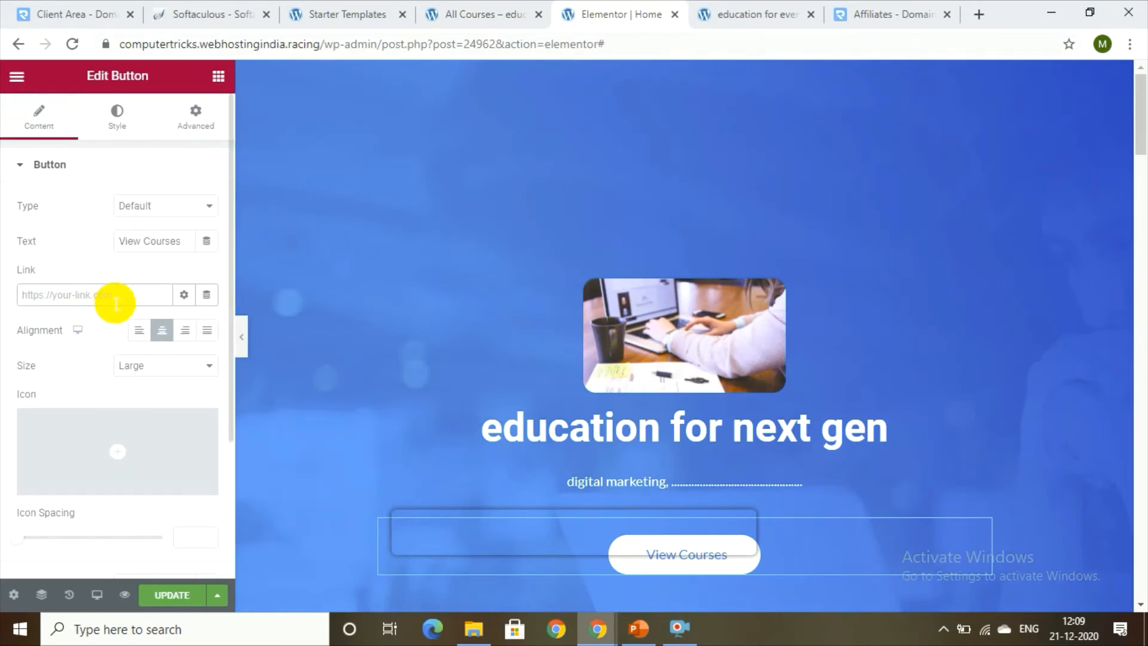
pyautogui.hotkey('ctrl', 'v')
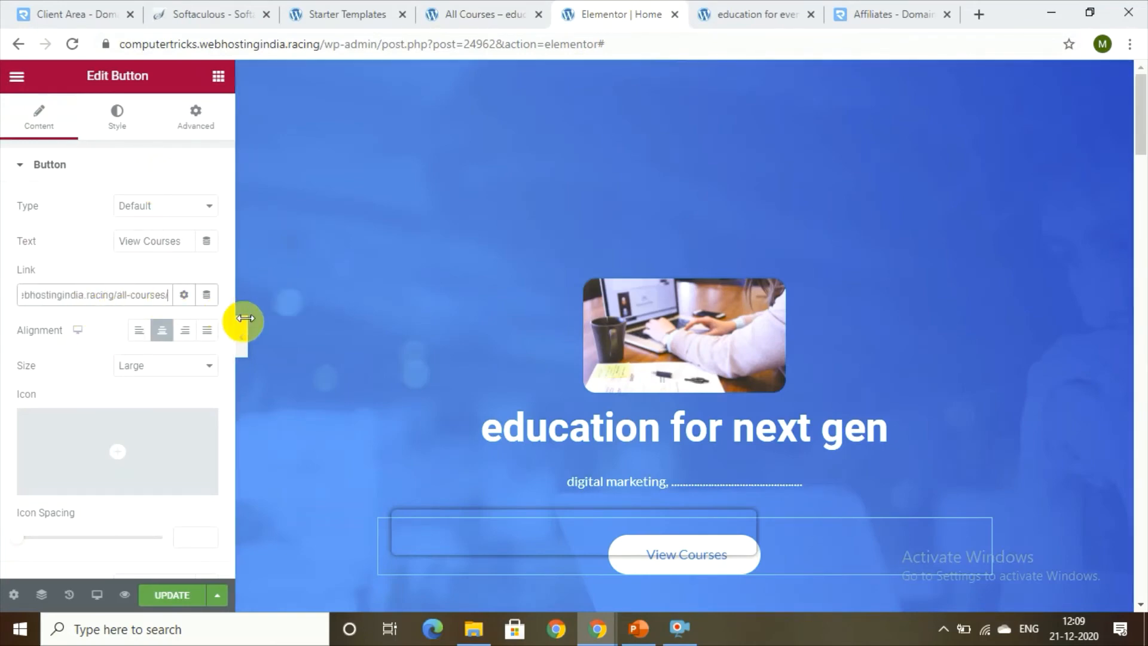
# Step: View the icon library for the View Courses button without inserting an icon, and update the page
pyautogui.scroll(-3, 225, 374)
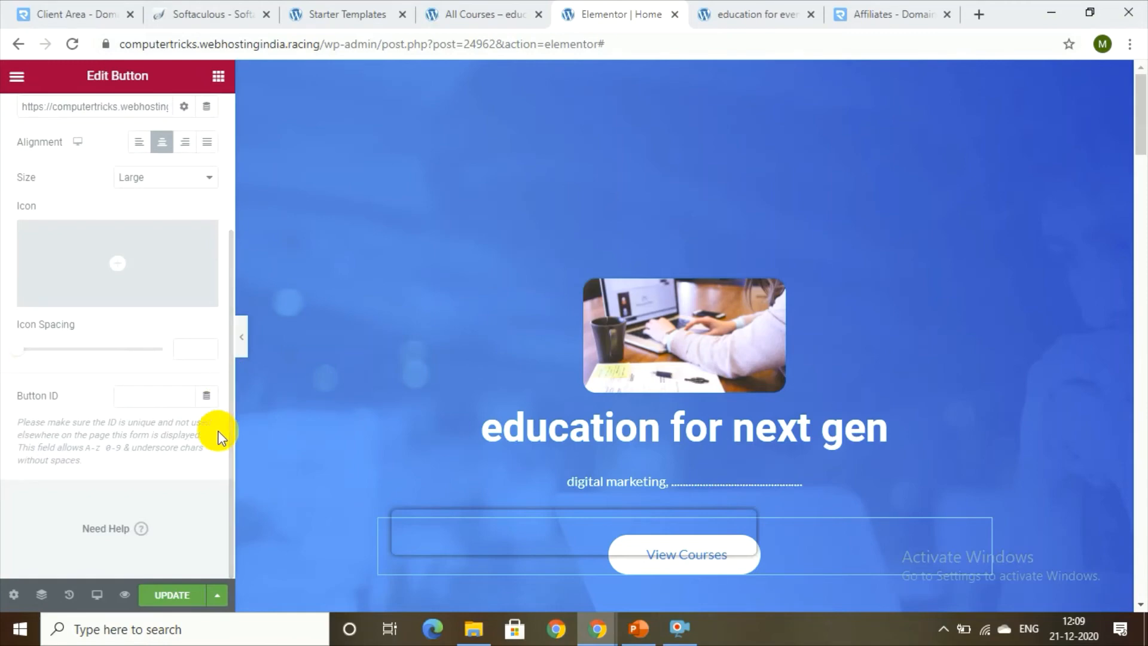
pyautogui.moveTo(97, 256)
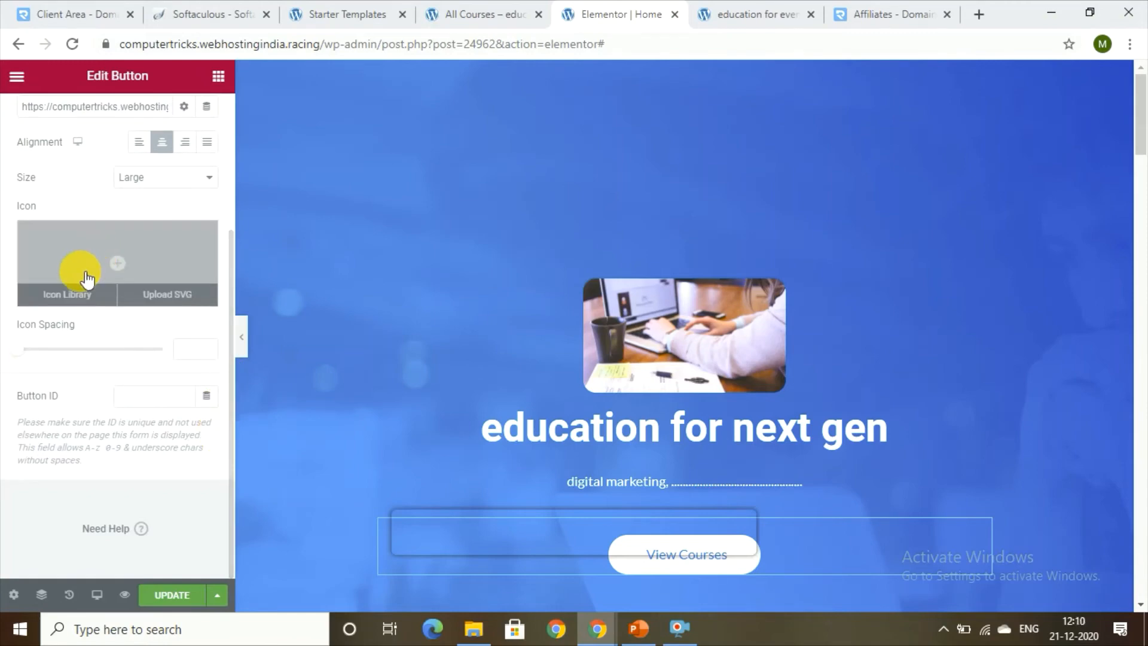
pyautogui.click(126, 267)
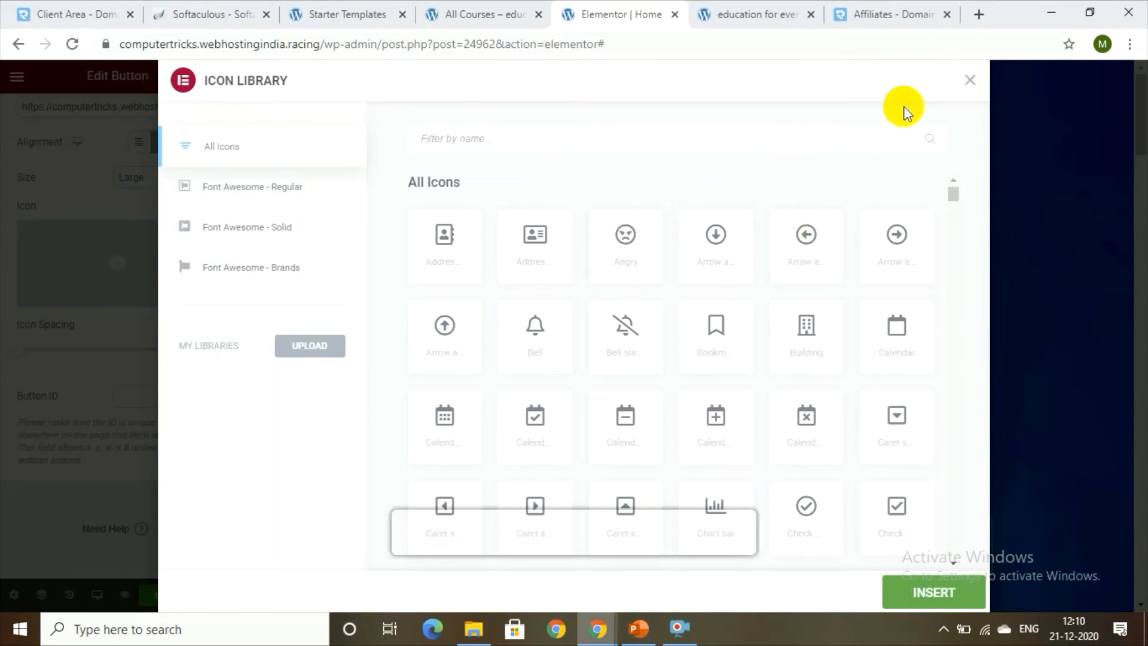
pyautogui.click(969, 79)
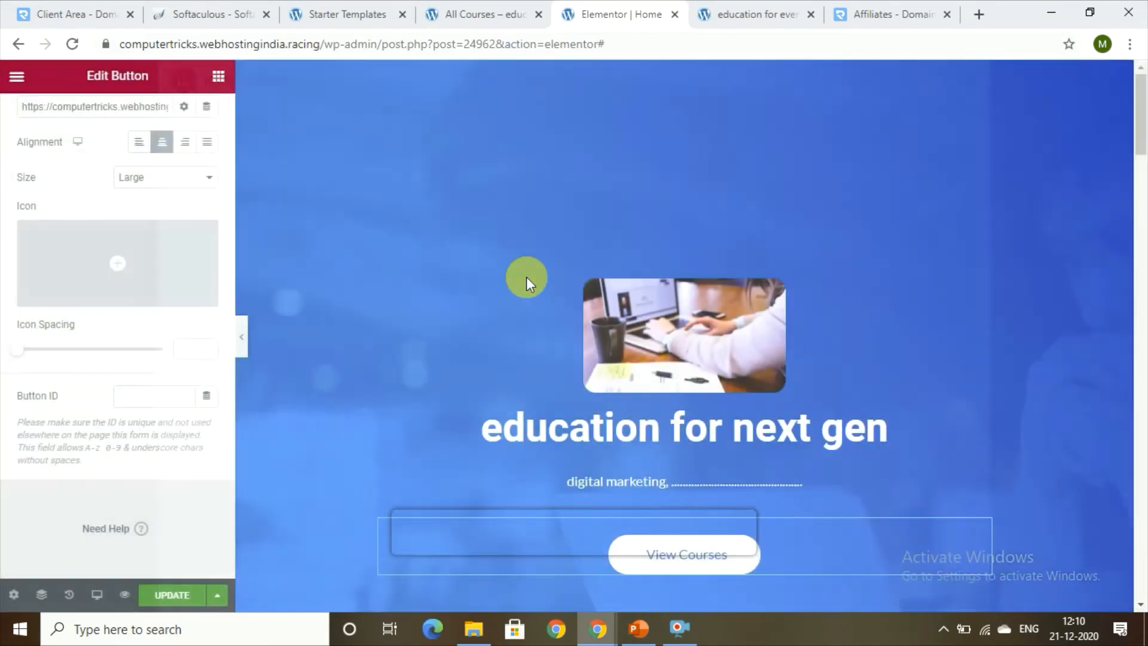
pyautogui.click(179, 595)
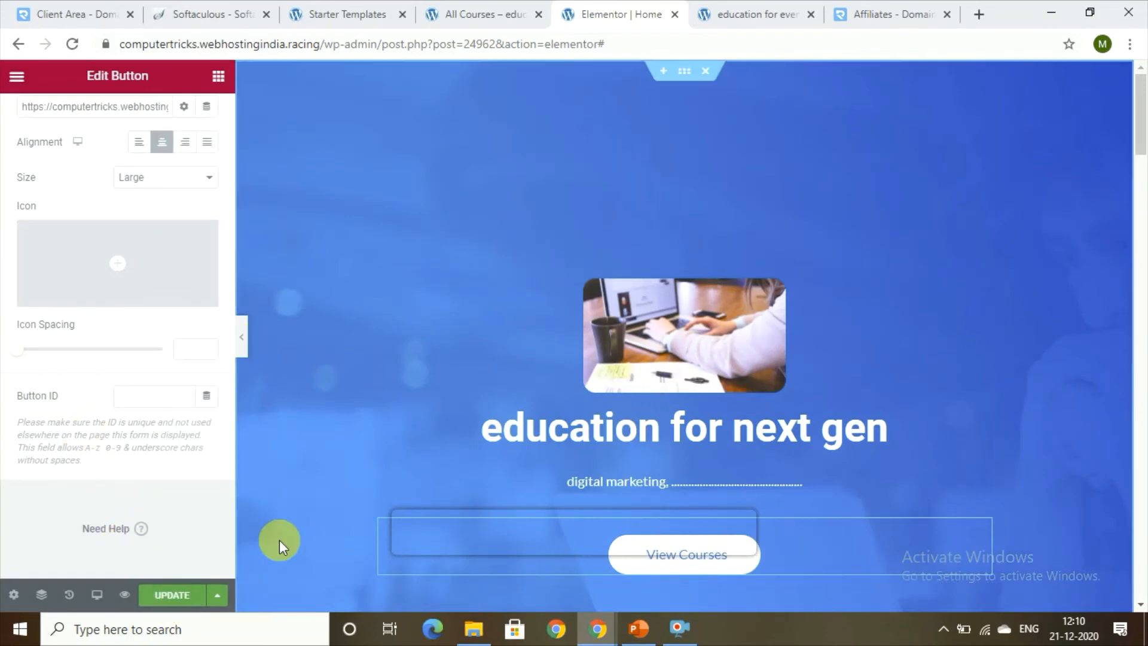
# Step: Retype the hero button's text directly on the page as "View courses"
pyautogui.click(695, 553)
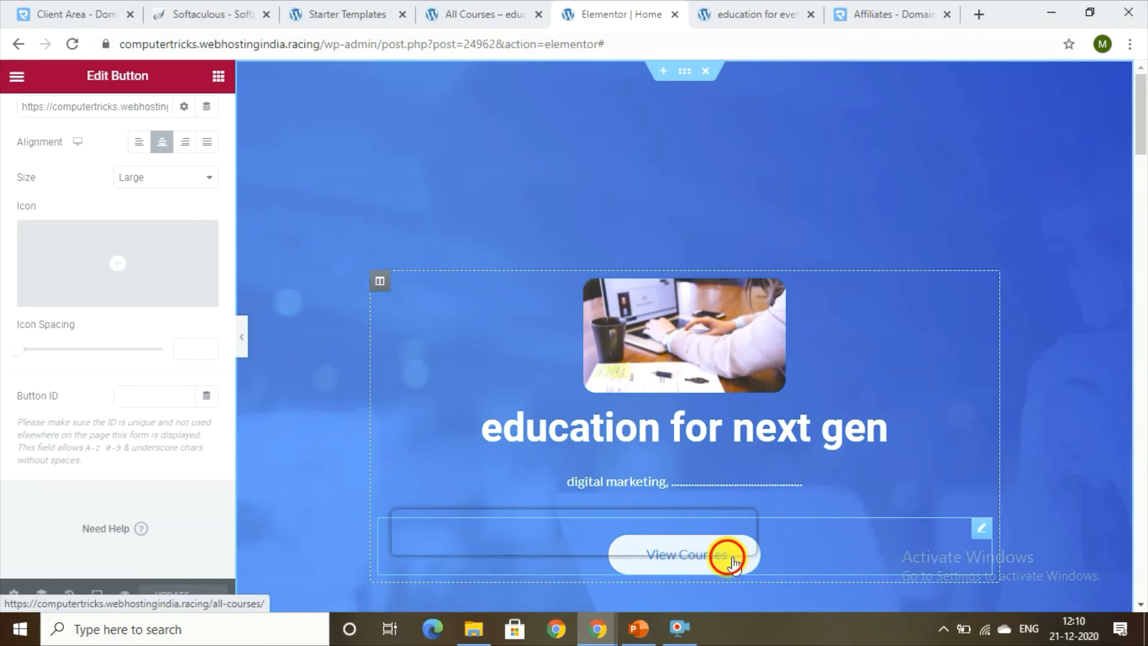
pyautogui.press('BackSpace')
pyautogui.press('BackSpace')
pyautogui.press('BackSpace')
pyautogui.press('BackSpace')
pyautogui.press('BackSpace')
pyautogui.press('BackSpace')
pyautogui.press('BackSpace')
pyautogui.press('BackSpace')
pyautogui.press('BackSpace')
pyautogui.press('BackSpace')
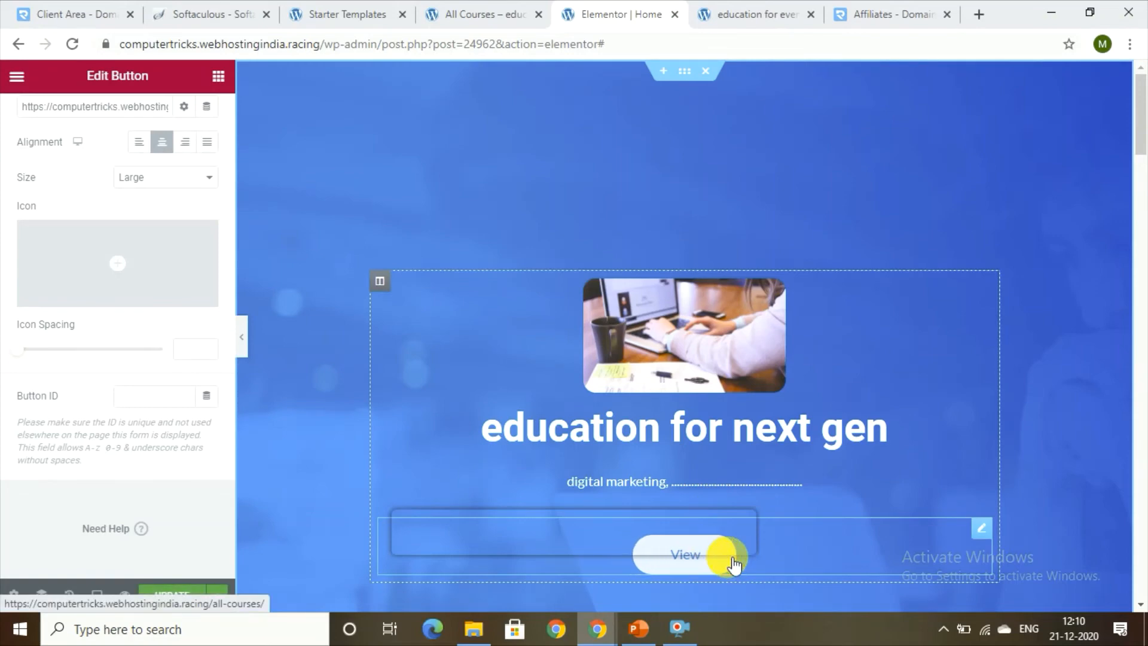
pyautogui.press('BackSpace')
pyautogui.press('BackSpace')
pyautogui.write('v')
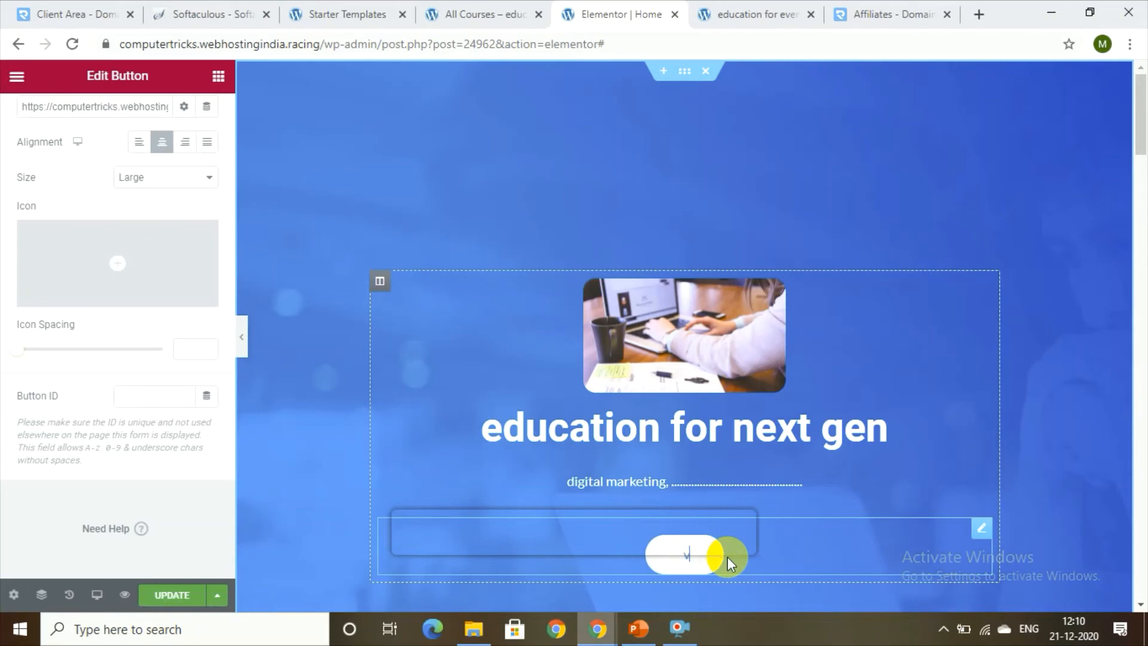
pyautogui.write('iew courses')
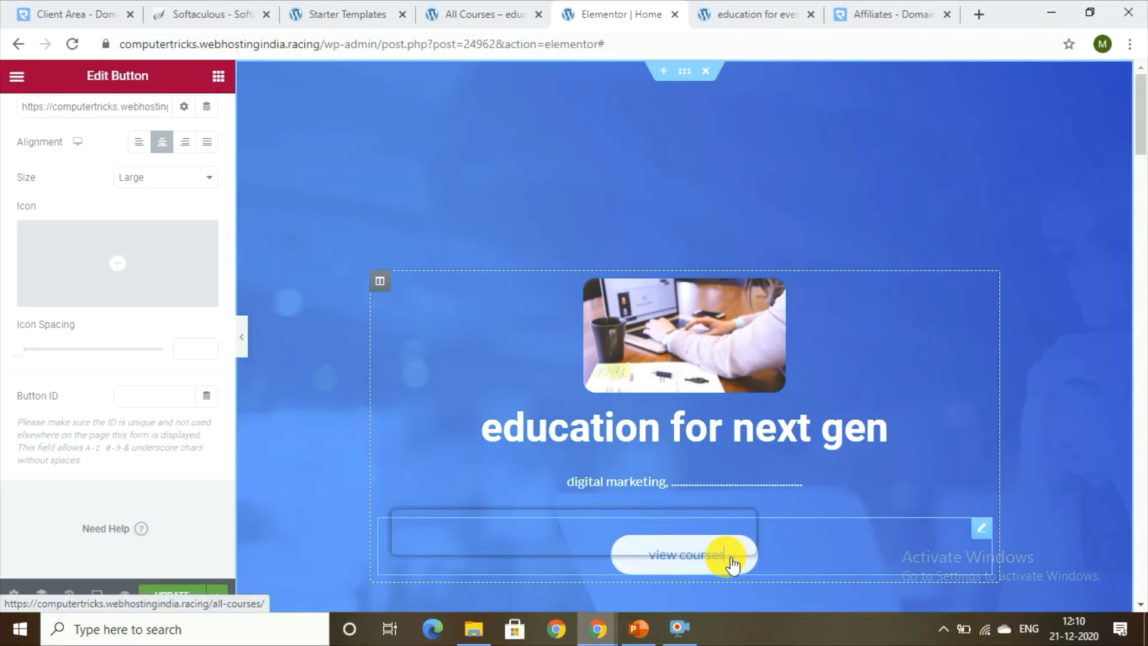
pyautogui.click(661, 558)
pyautogui.press('BackSpace')
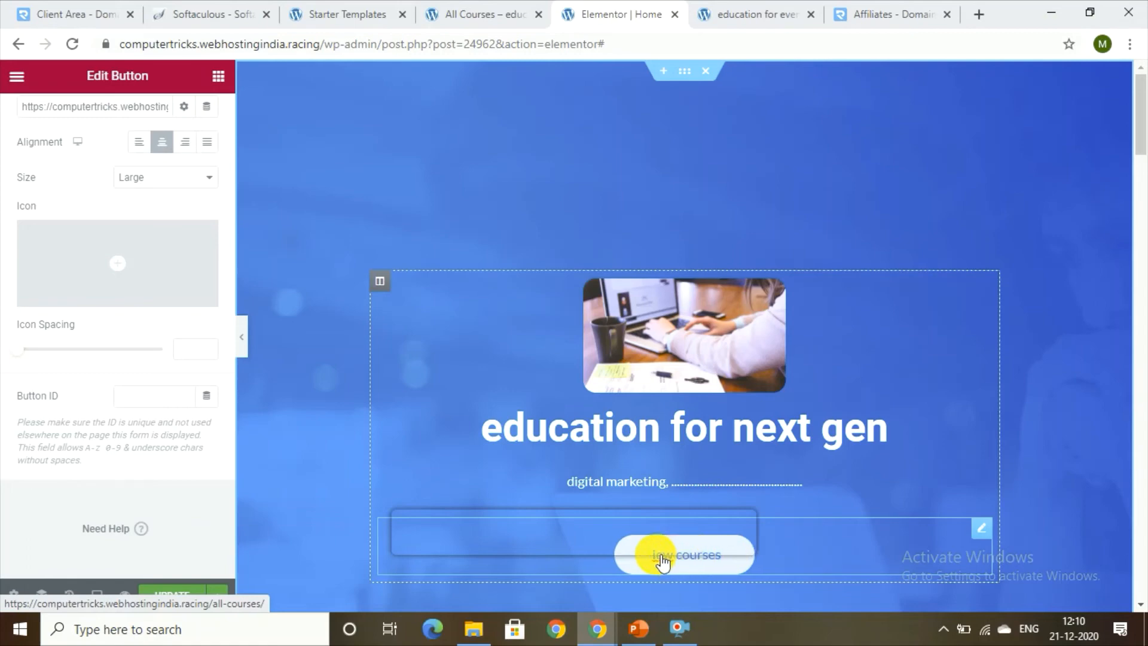
pyautogui.write('V')
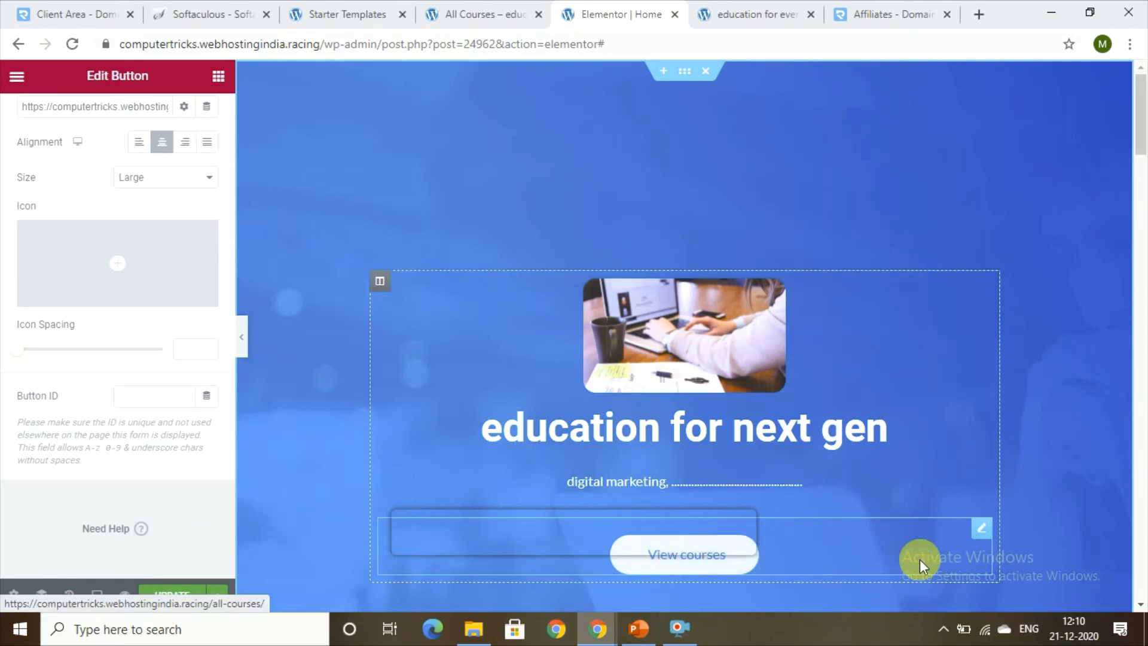
pyautogui.click(1050, 545)
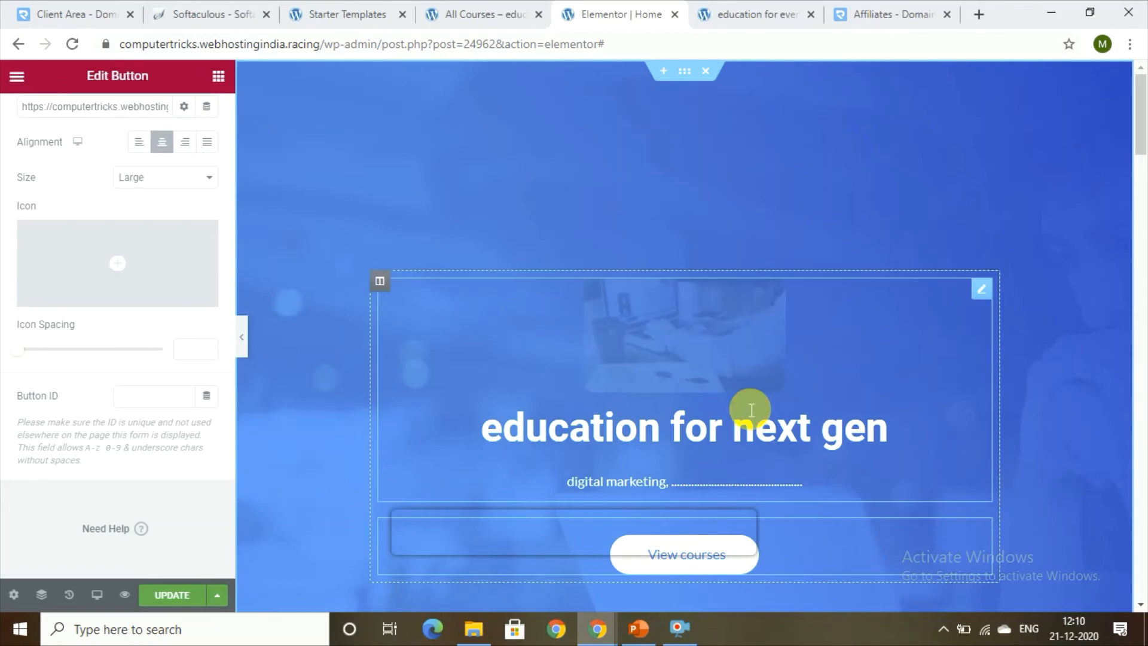
pyautogui.click(747, 412)
pyautogui.click(722, 556)
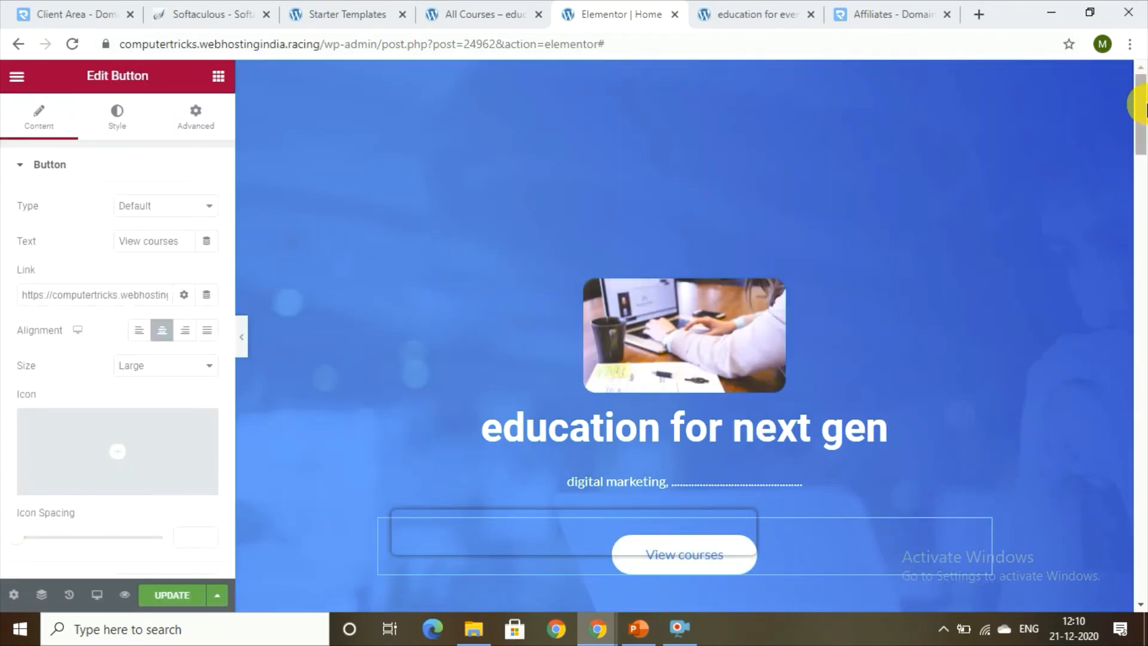
# Step: View the widget list and the editor's main settings menu, and update the page
pyautogui.moveTo(1143, 108); pyautogui.dragTo(1143, 218)
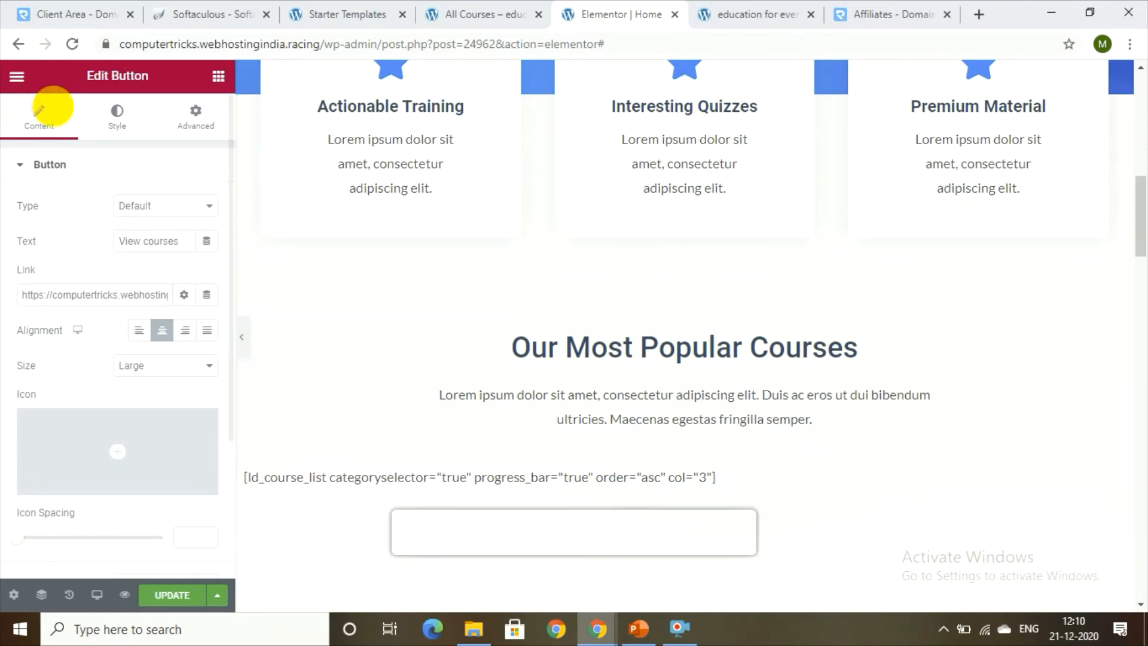
pyautogui.click(219, 76)
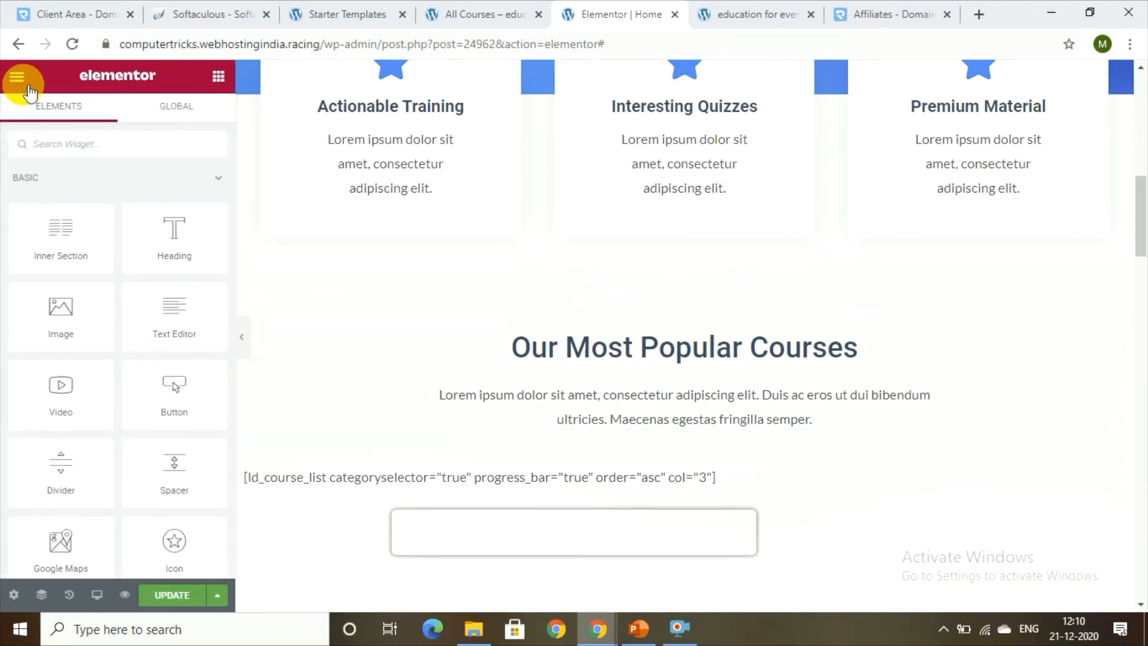
pyautogui.click(24, 84)
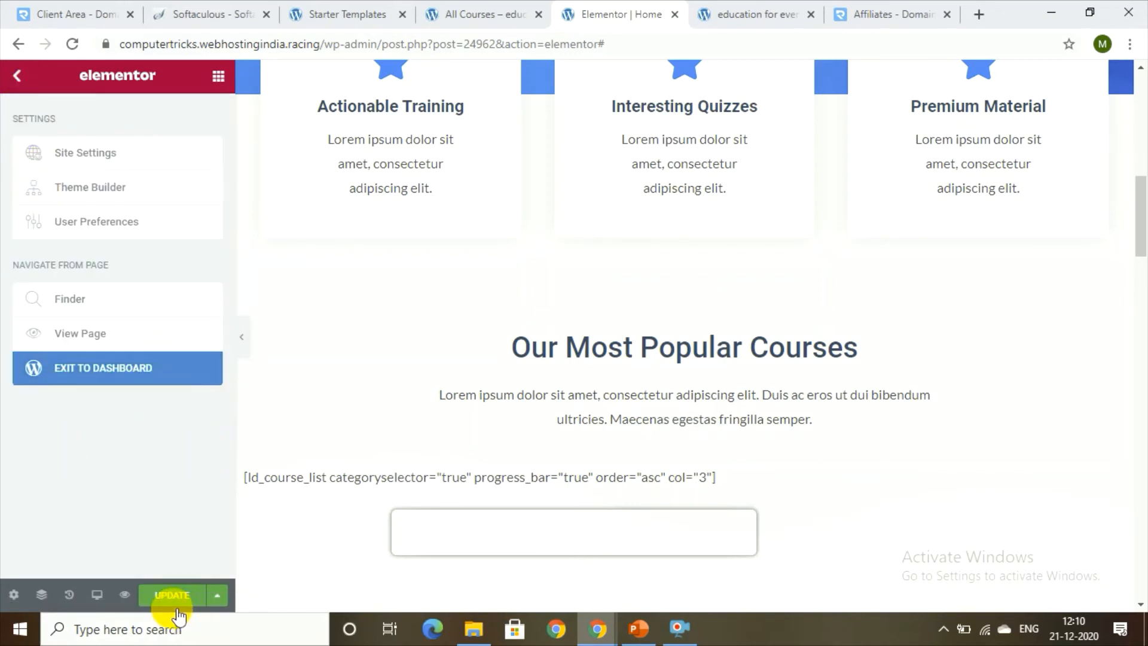
pyautogui.click(187, 593)
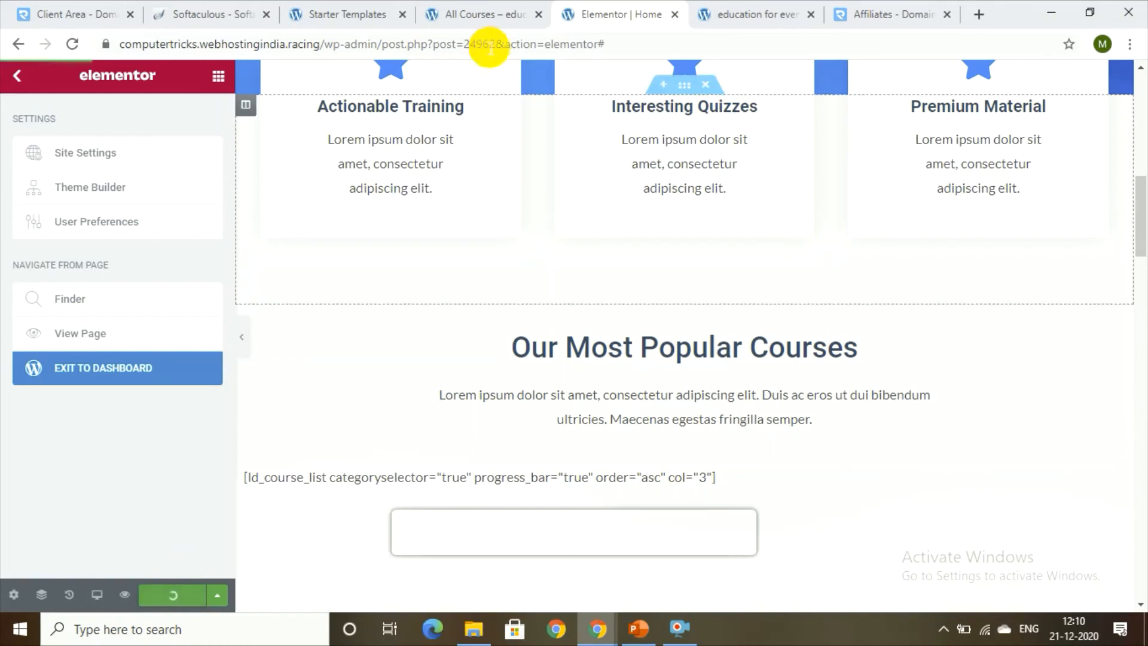
# Step: Reload the live site, go to its home page and test that the View courses button opens the All Courses page
pyautogui.click(500, 14)
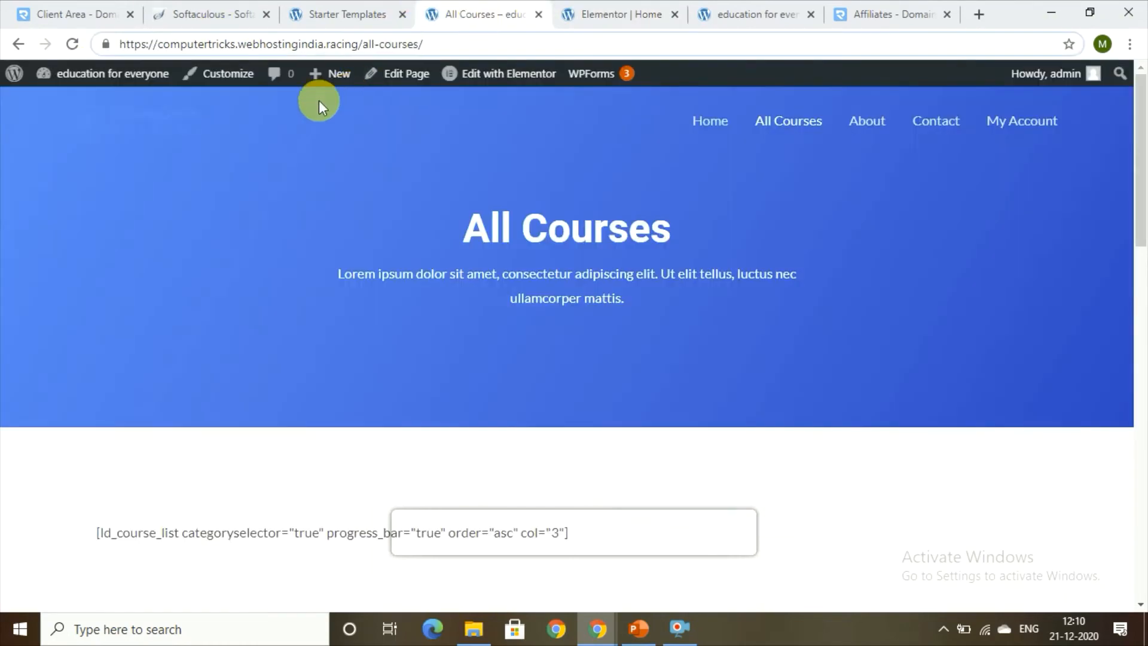
pyautogui.click(72, 43)
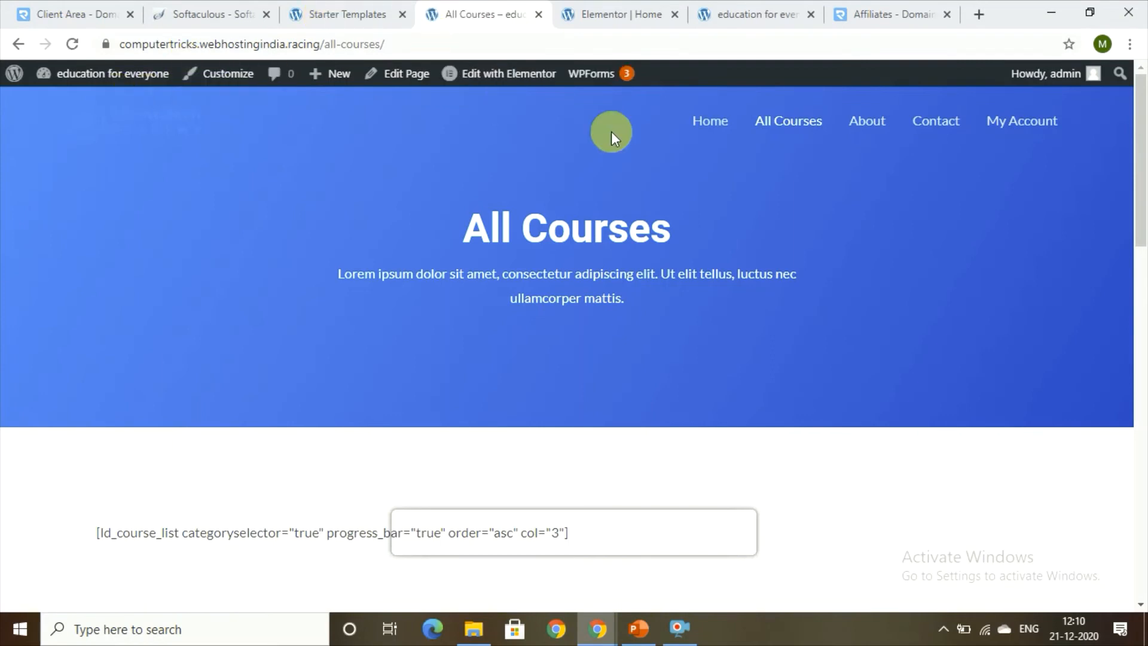
pyautogui.click(714, 125)
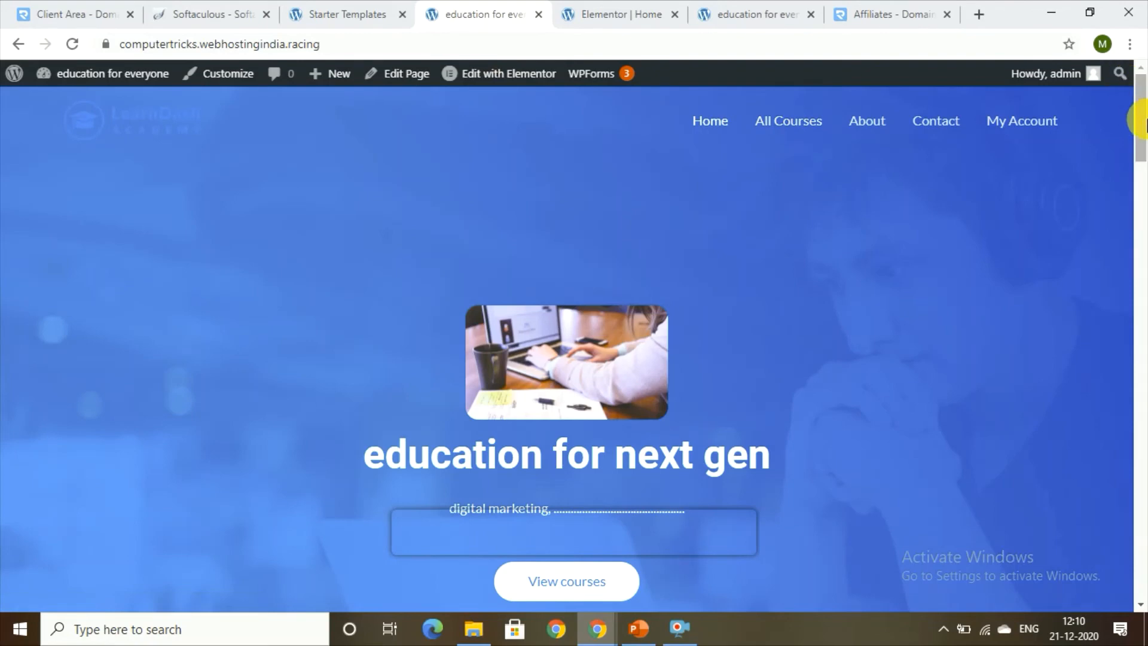
pyautogui.moveTo(1143, 123); pyautogui.dragTo(1131, 159)
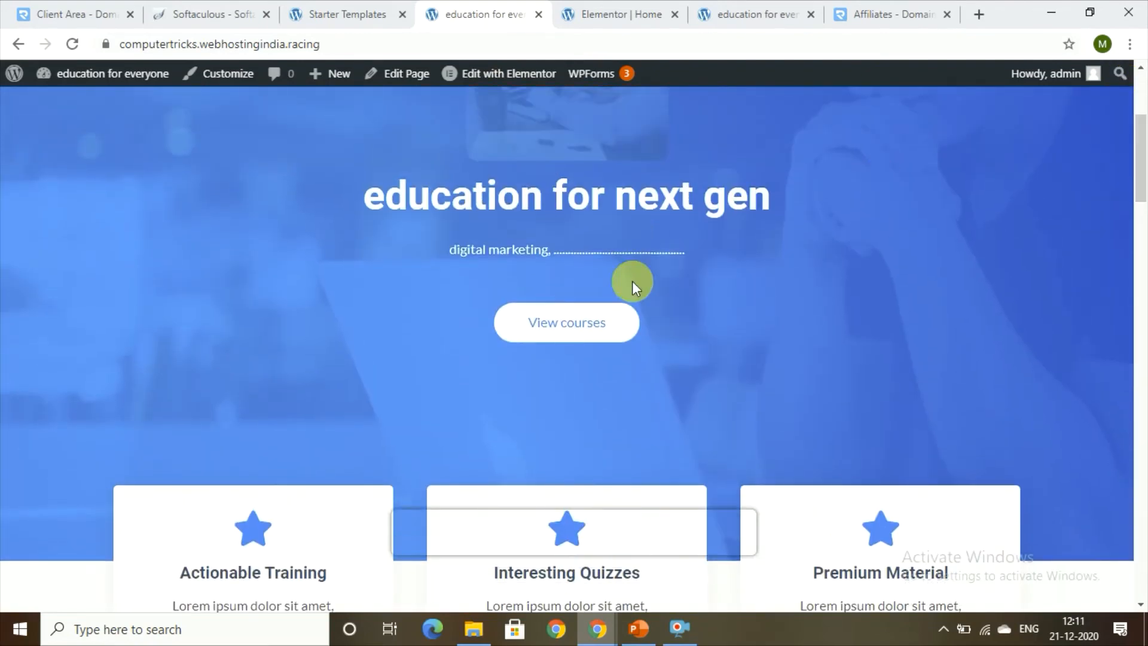
pyautogui.click(594, 334)
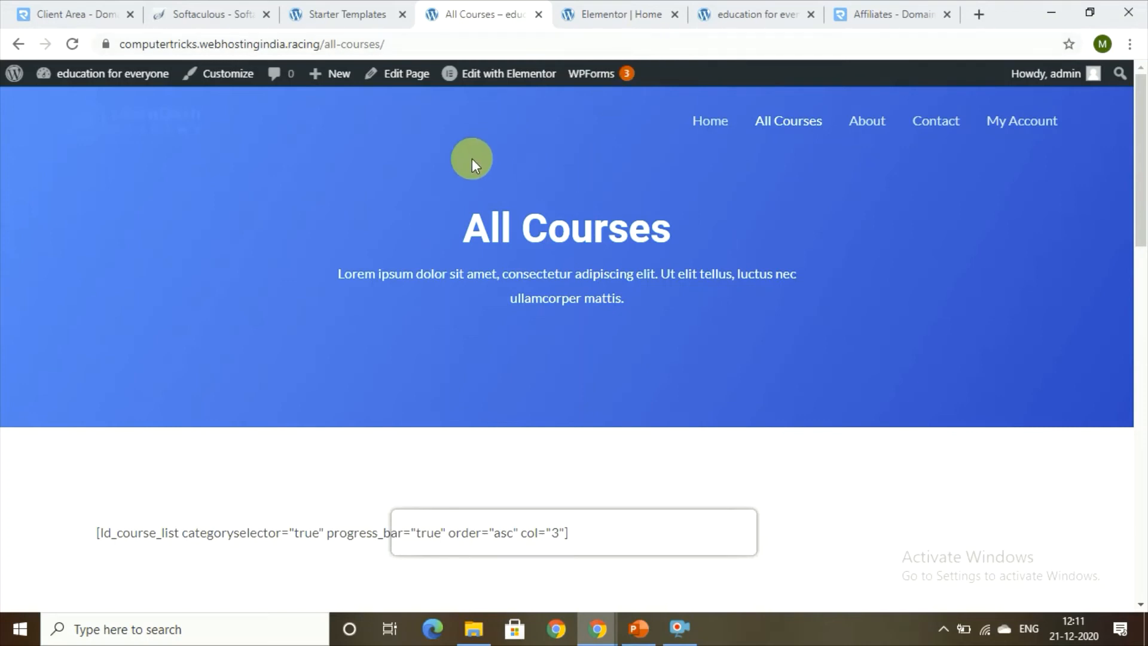
# Step: Return to the Elementor editor and replace the Actionable Training box's star with the address card icon from the icon library
pyautogui.click(646, 12)
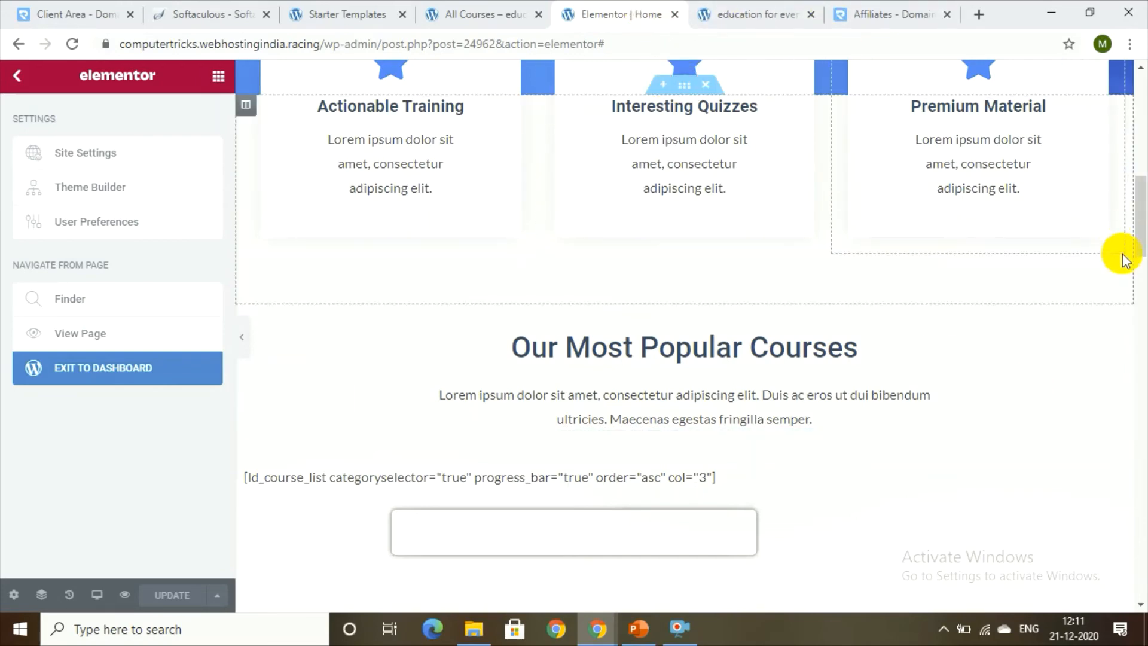
pyautogui.scroll(5, 1135, 215)
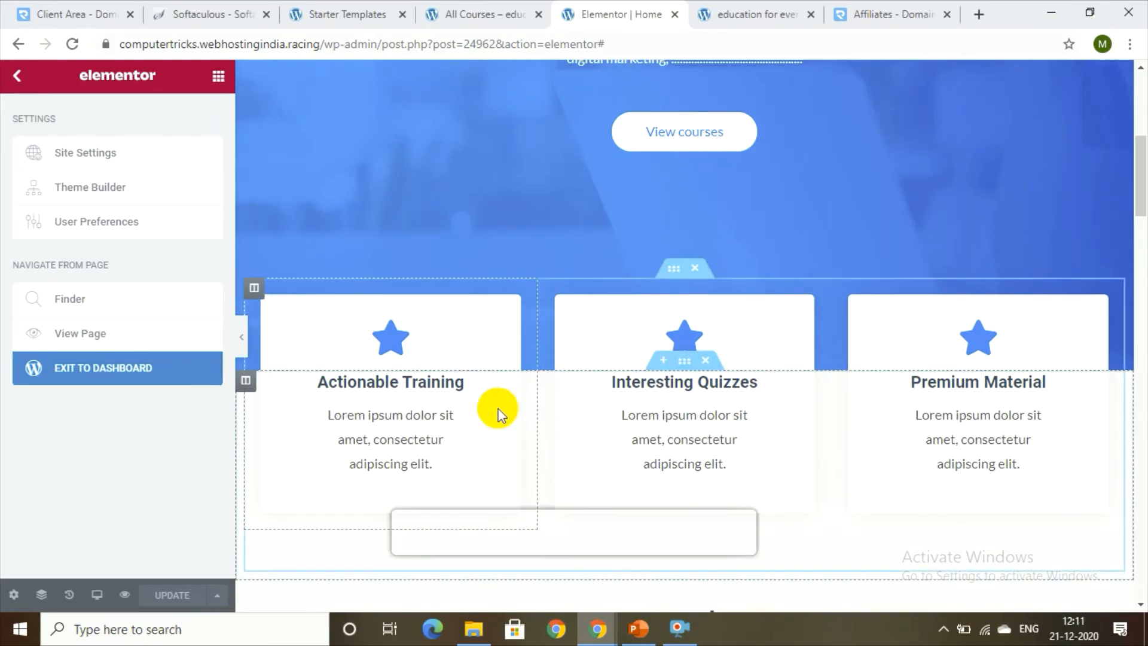
pyautogui.click(409, 419)
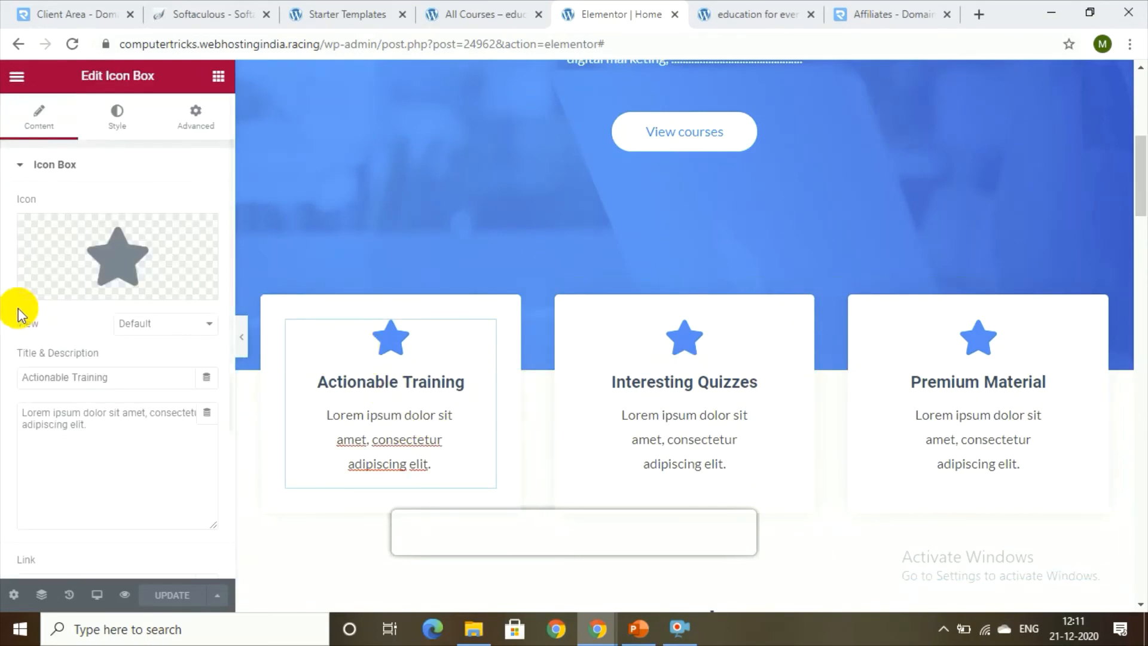
pyautogui.moveTo(123, 218)
pyautogui.click(125, 244)
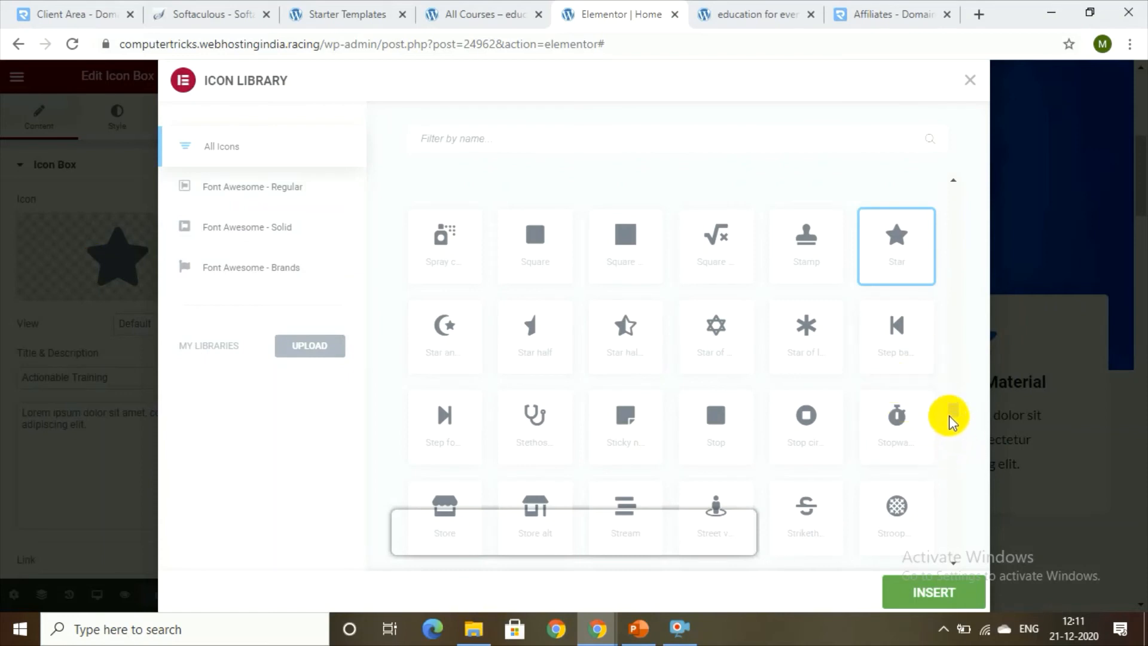
pyautogui.moveTo(951, 406)
pyautogui.mouseDown()
pyautogui.moveTo(955, 470)
pyautogui.moveTo(949, 297)
pyautogui.moveTo(969, 169)
pyautogui.mouseUp()
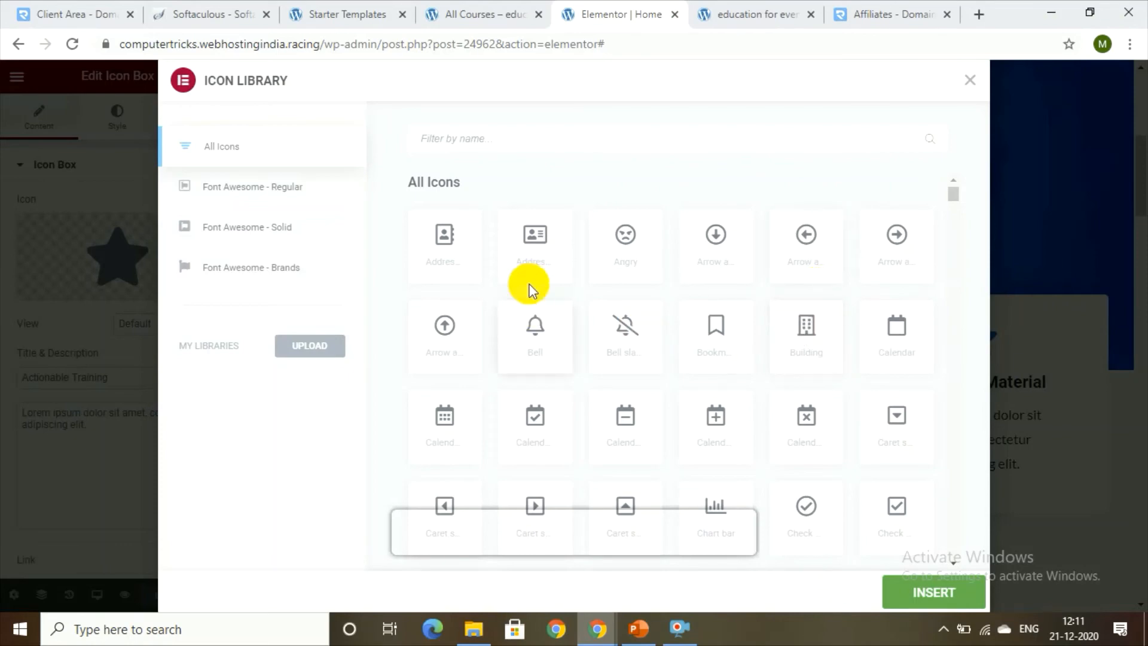
pyautogui.click(534, 251)
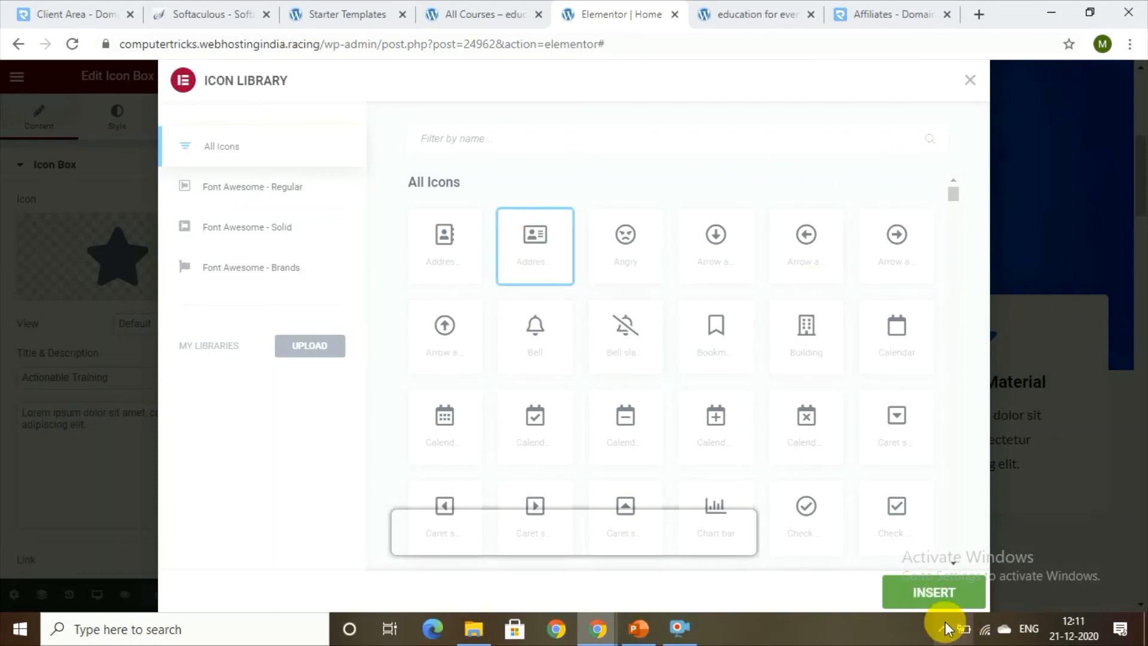
pyautogui.click(942, 595)
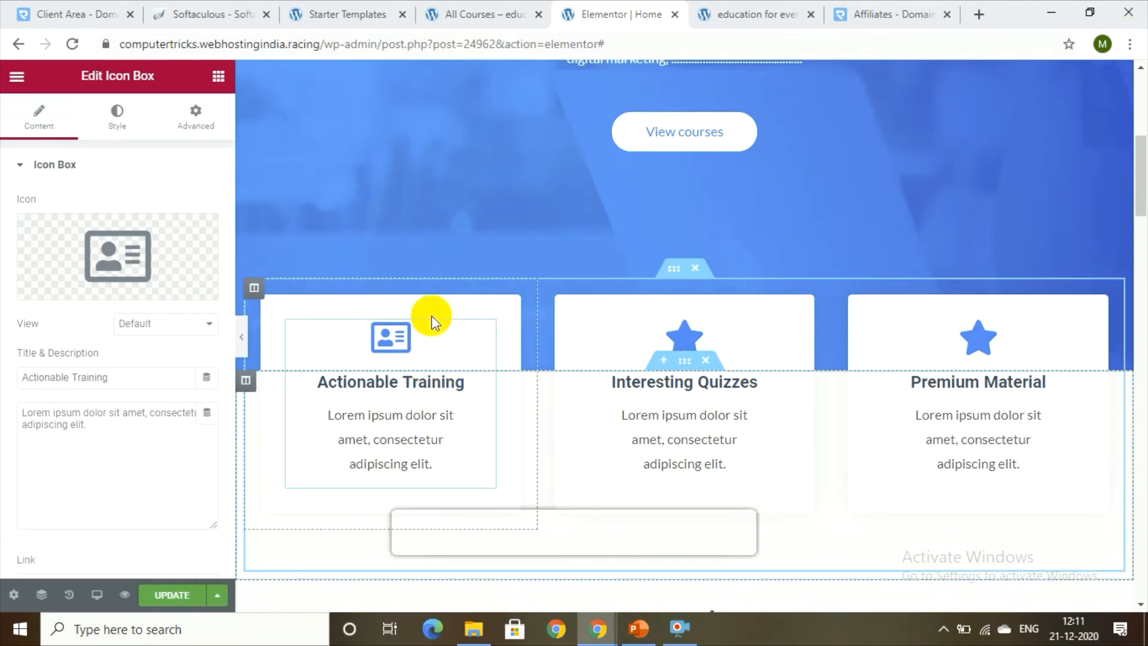
# Step: Examine where the Actionable Training box's title and description can be edited, both on the page and in its content settings
pyautogui.doubleClick(404, 441)
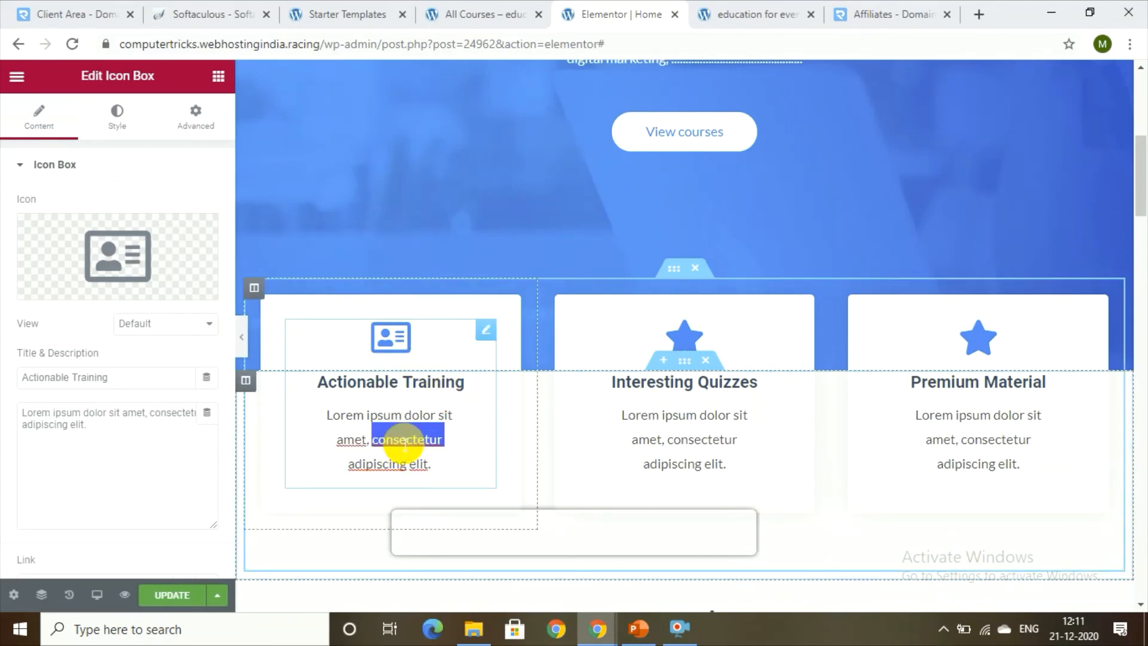
pyautogui.click(350, 433)
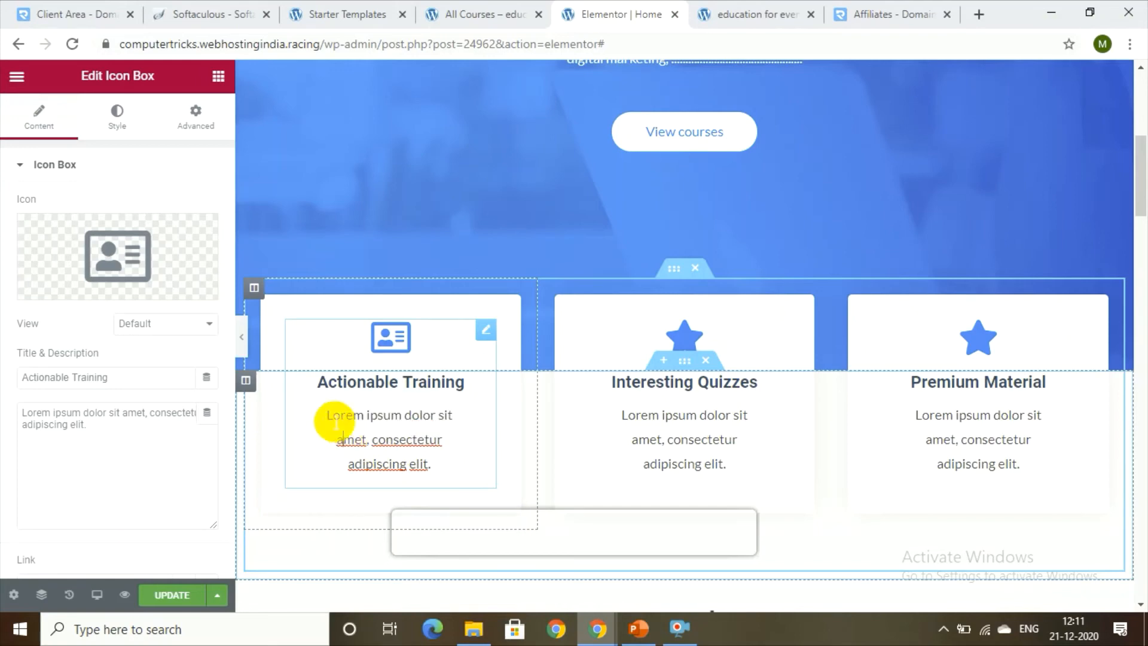
pyautogui.moveTo(359, 383); pyautogui.dragTo(474, 577)
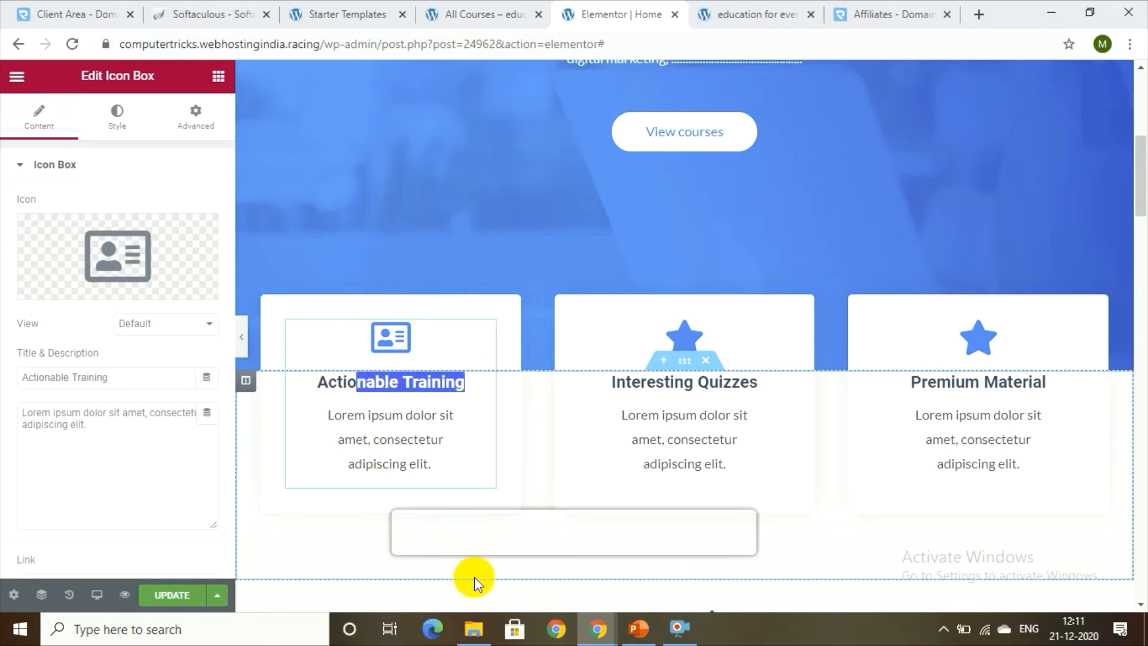
pyautogui.click(135, 387)
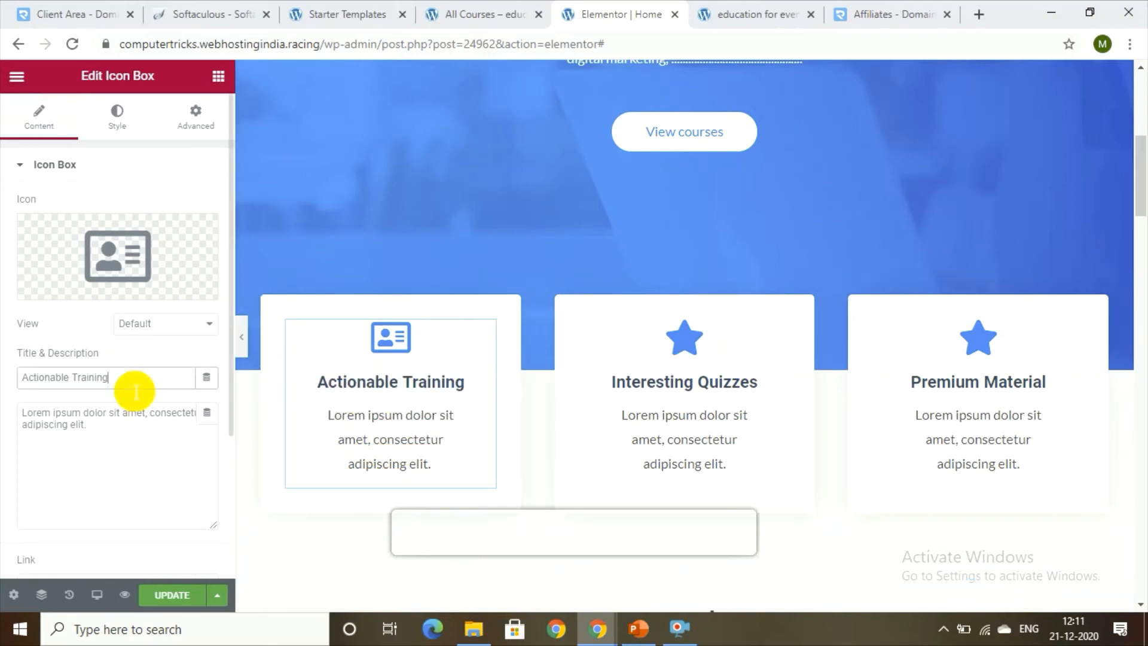
pyautogui.click(133, 436)
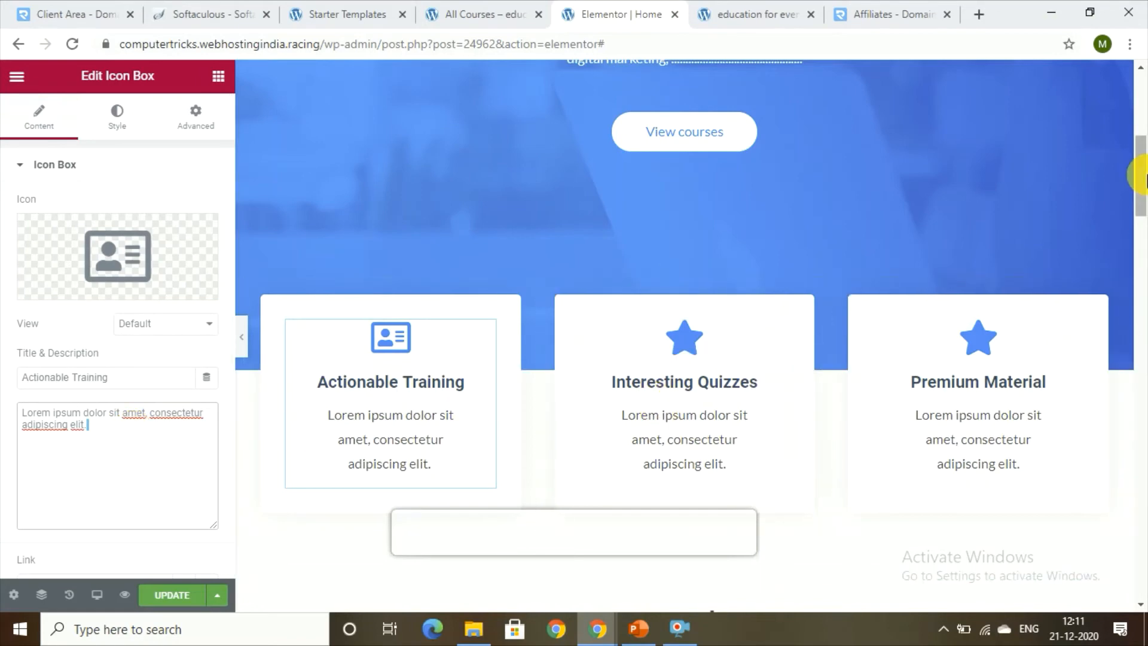
# Step: Replace the founder photo in the professional training section with testimonial4-free-img-1-1.jpg from the media library
pyautogui.moveTo(1142, 182); pyautogui.dragTo(1143, 319)
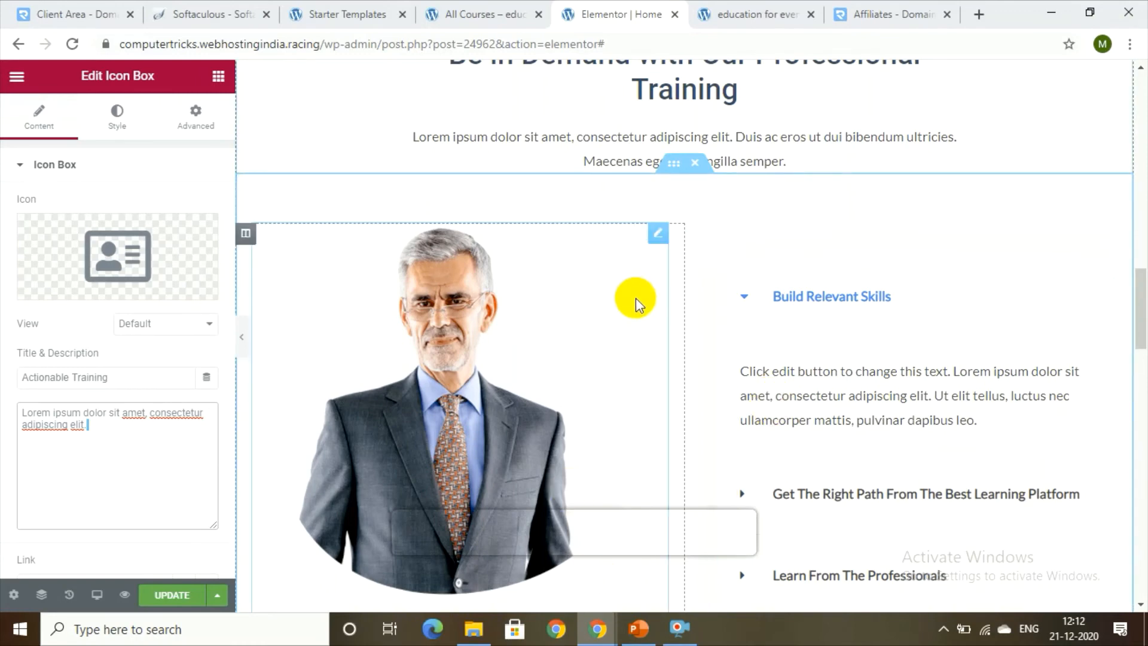
pyautogui.click(611, 273)
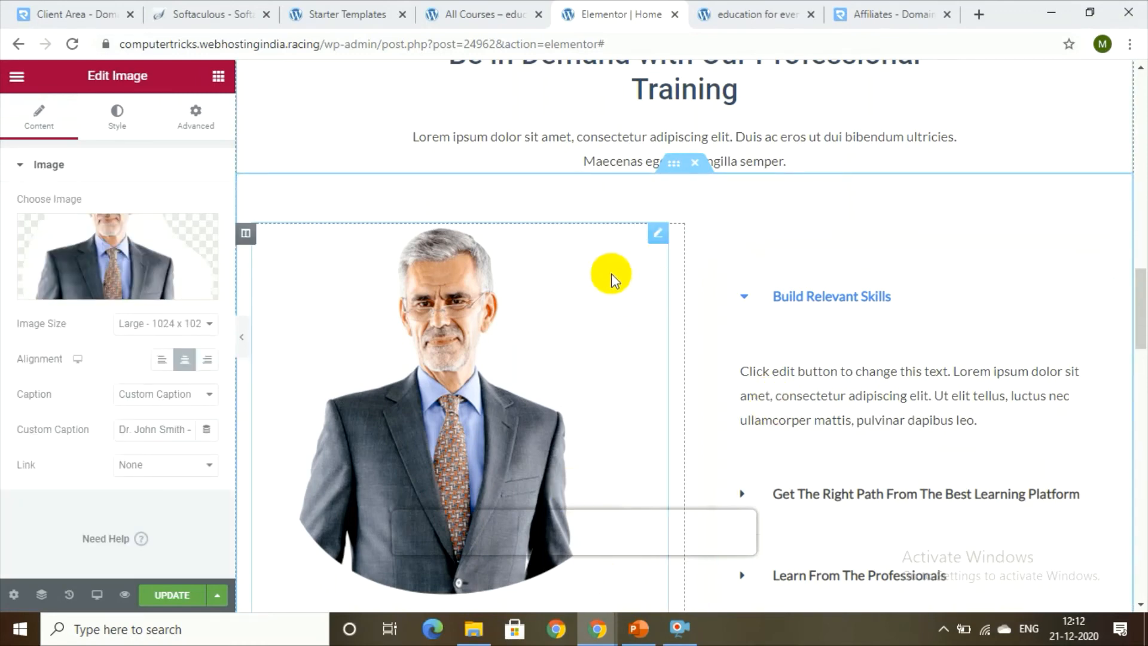
pyautogui.click(65, 267)
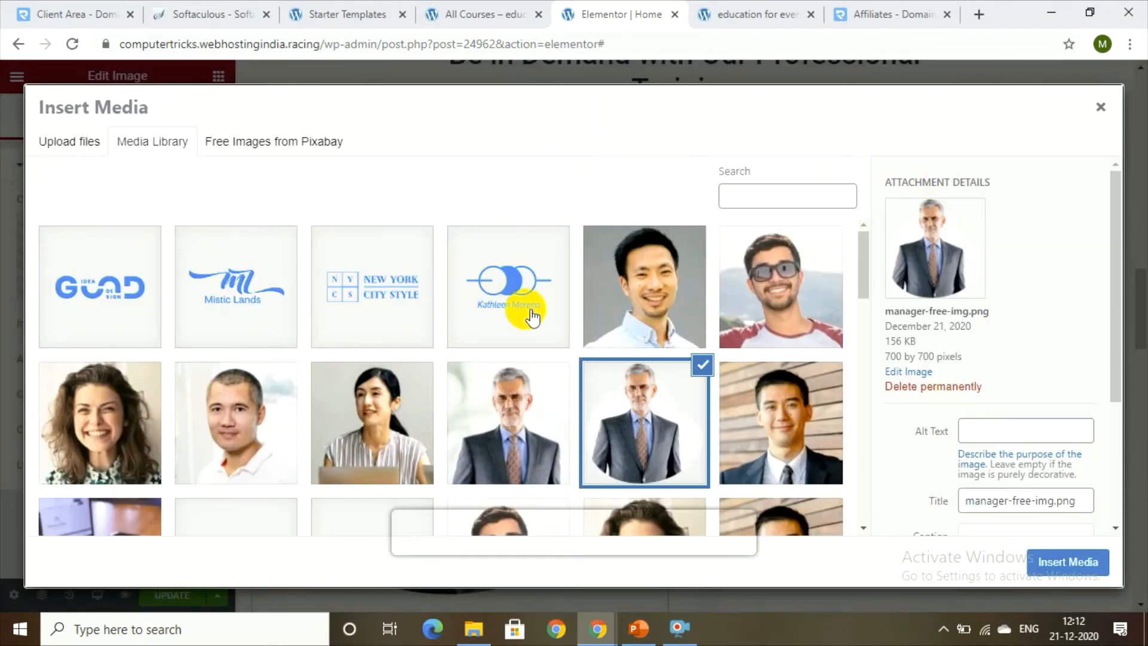
pyautogui.click(779, 330)
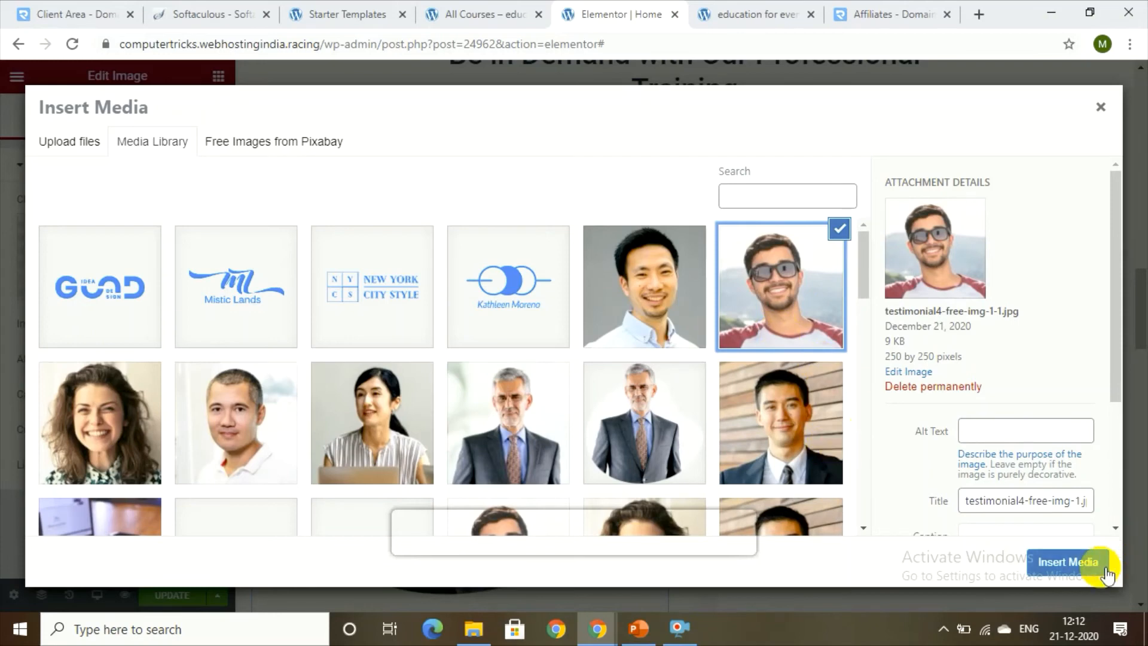
pyautogui.click(1067, 561)
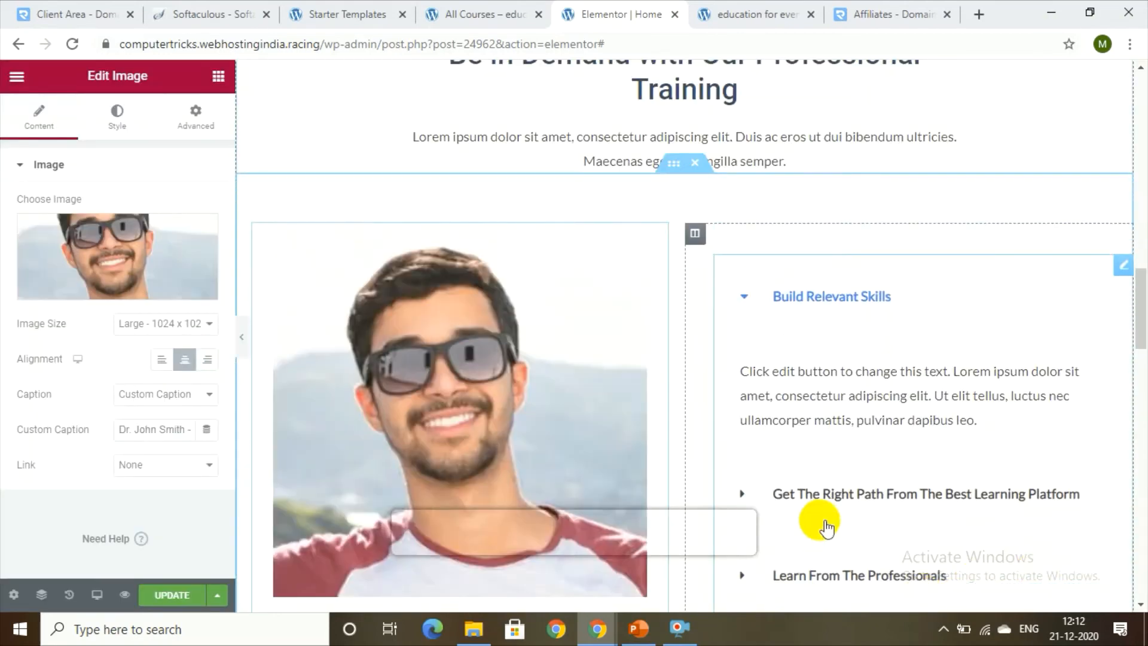
pyautogui.moveTo(1139, 302); pyautogui.dragTo(1142, 327)
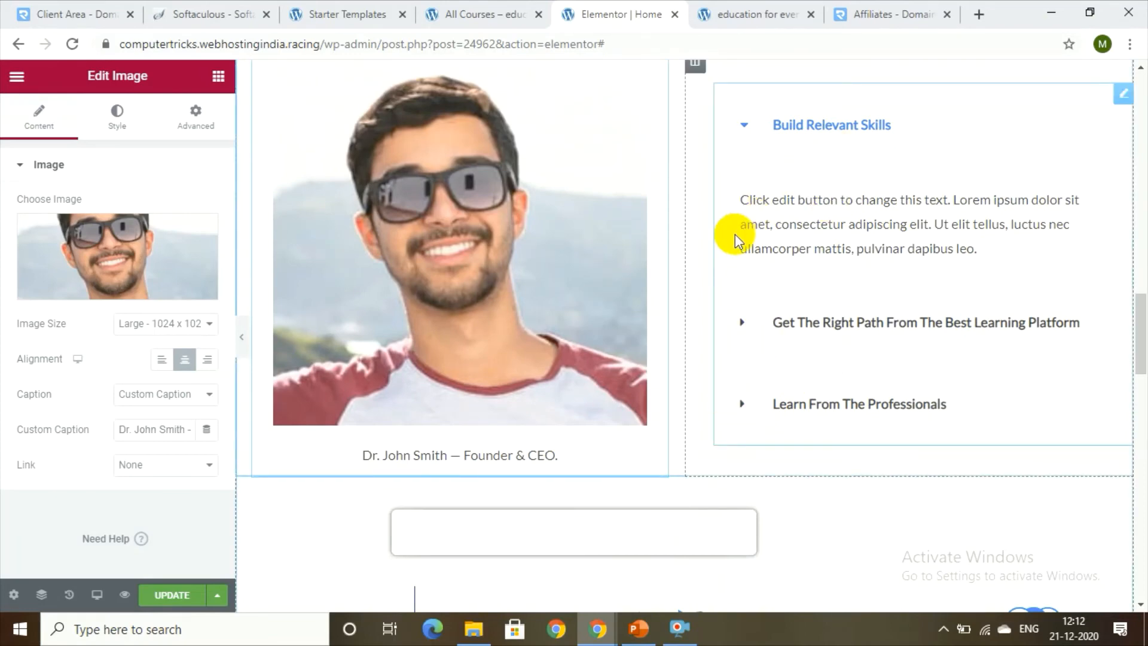
# Step: Examine where the accordion's Build Relevant Skills title and description can be edited in its content settings
pyautogui.click(788, 152)
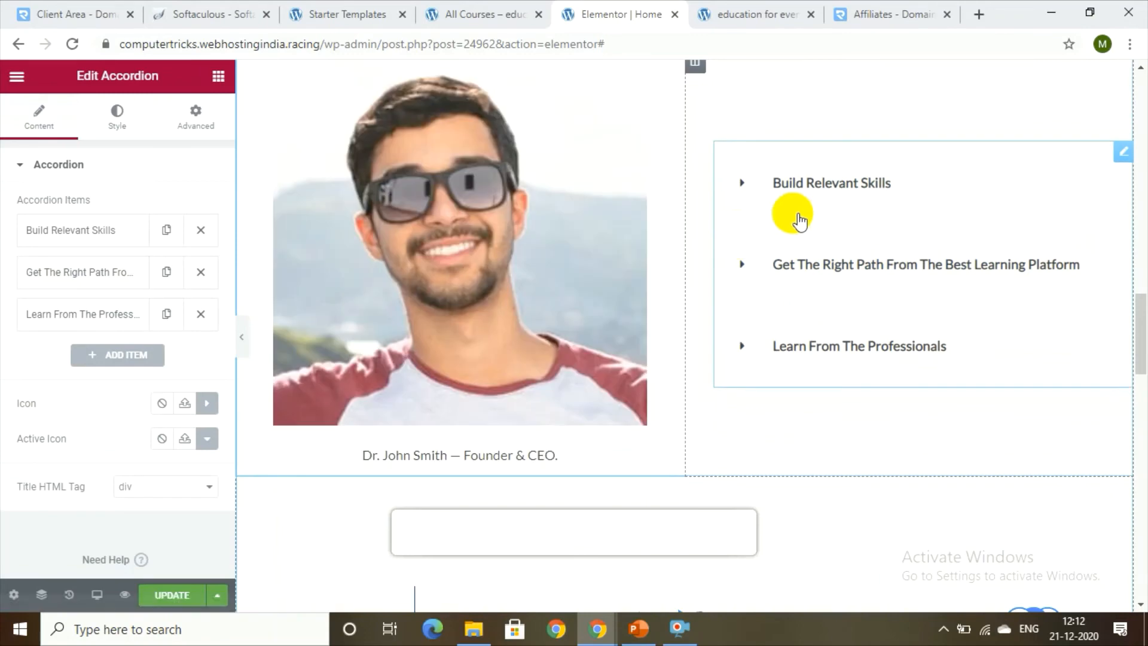
pyautogui.click(790, 184)
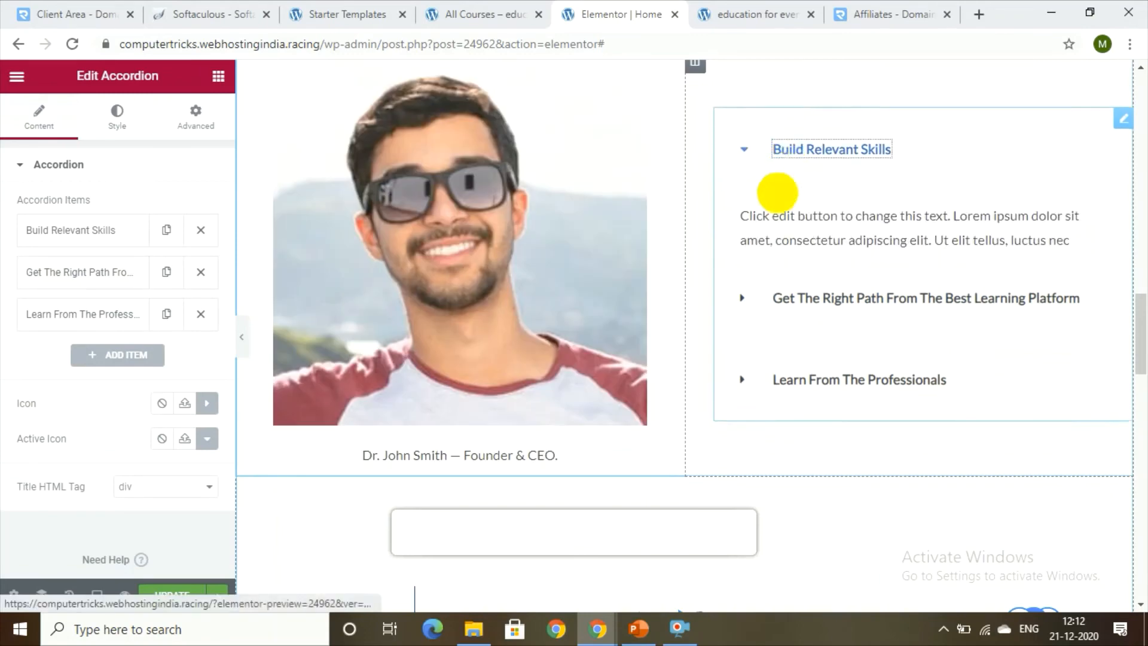
pyautogui.click(83, 239)
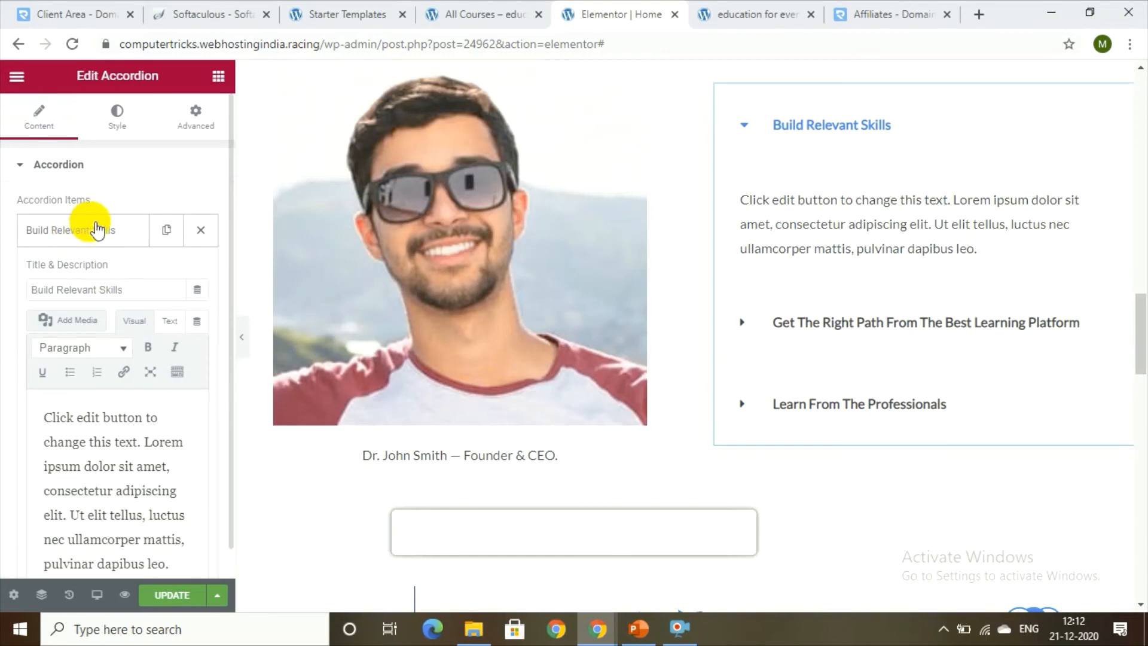
pyautogui.click(116, 236)
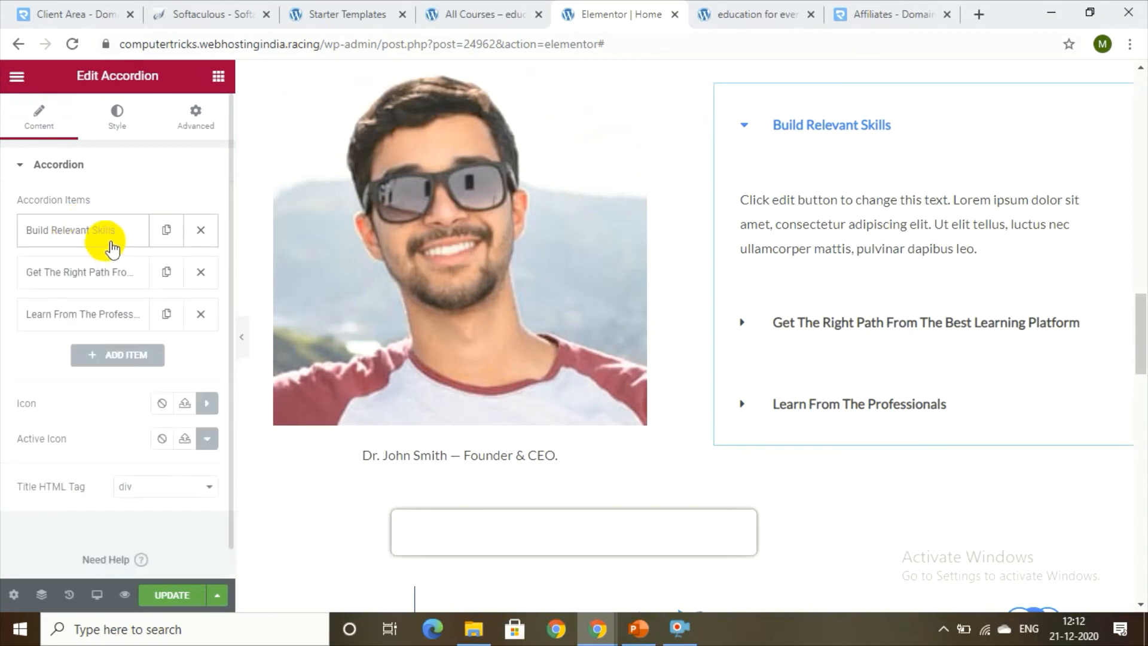
pyautogui.click(110, 246)
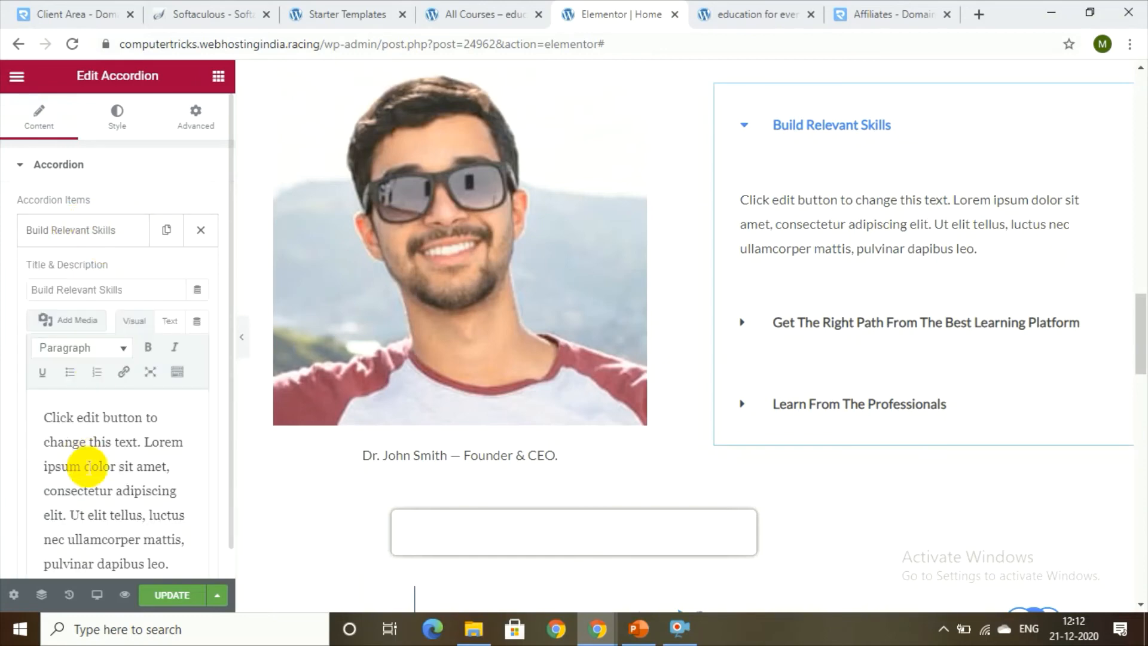
pyautogui.click(101, 467)
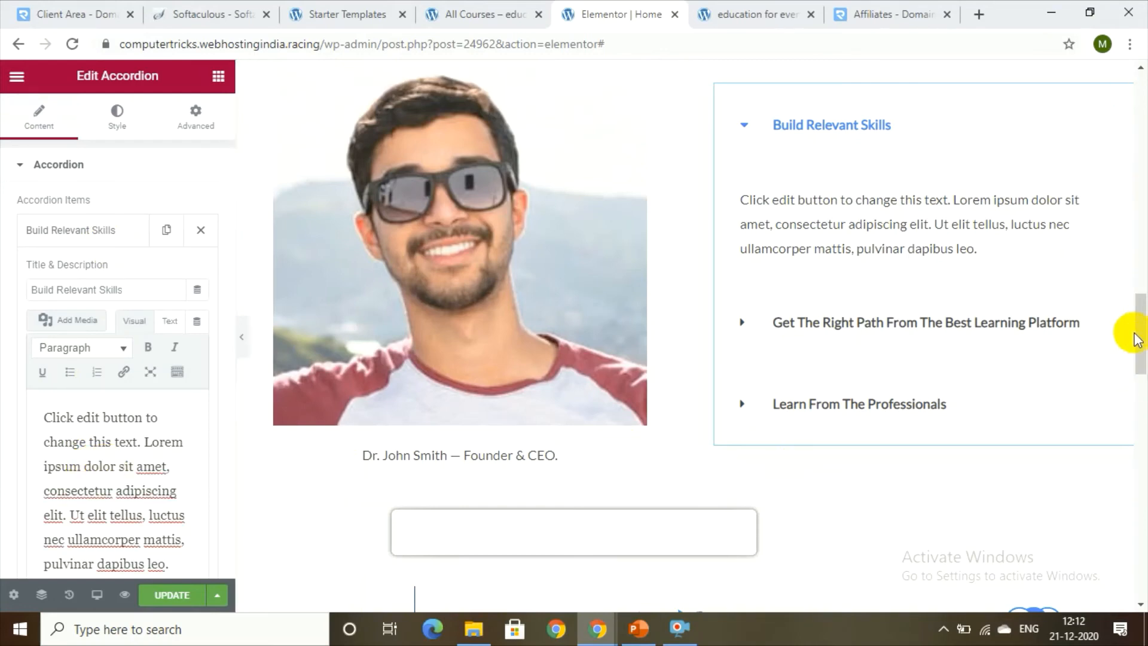
# Step: Open the Industry Partners logo gallery's content settings and review the home page up to its hero section
pyautogui.moveTo(1136, 333); pyautogui.dragTo(1132, 401)
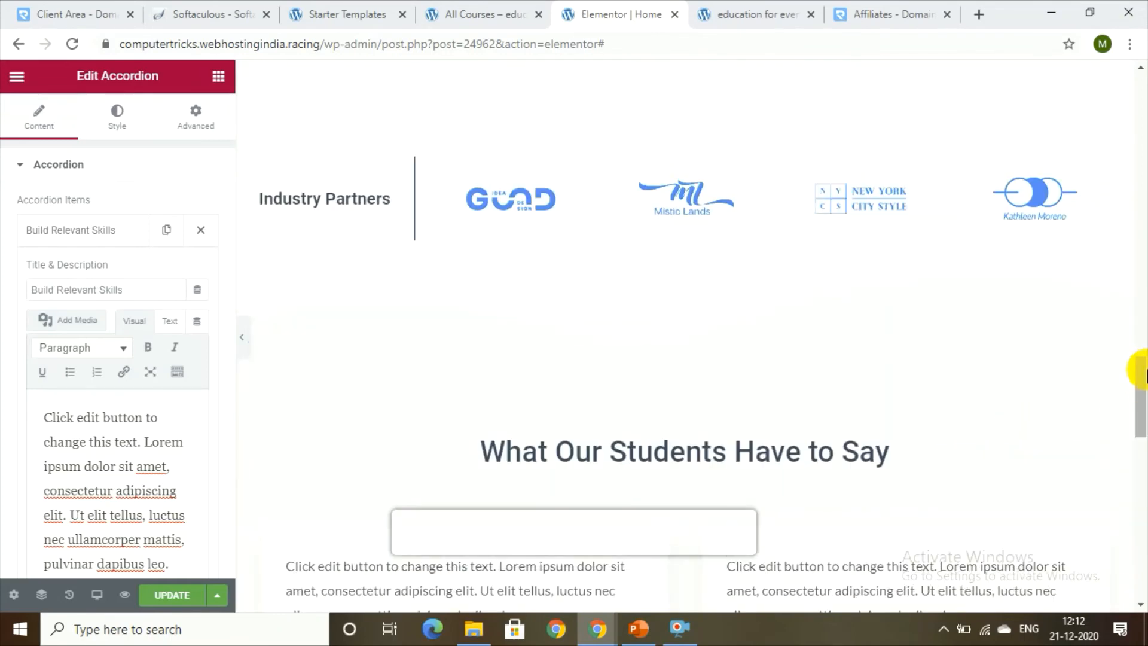
pyautogui.click(902, 209)
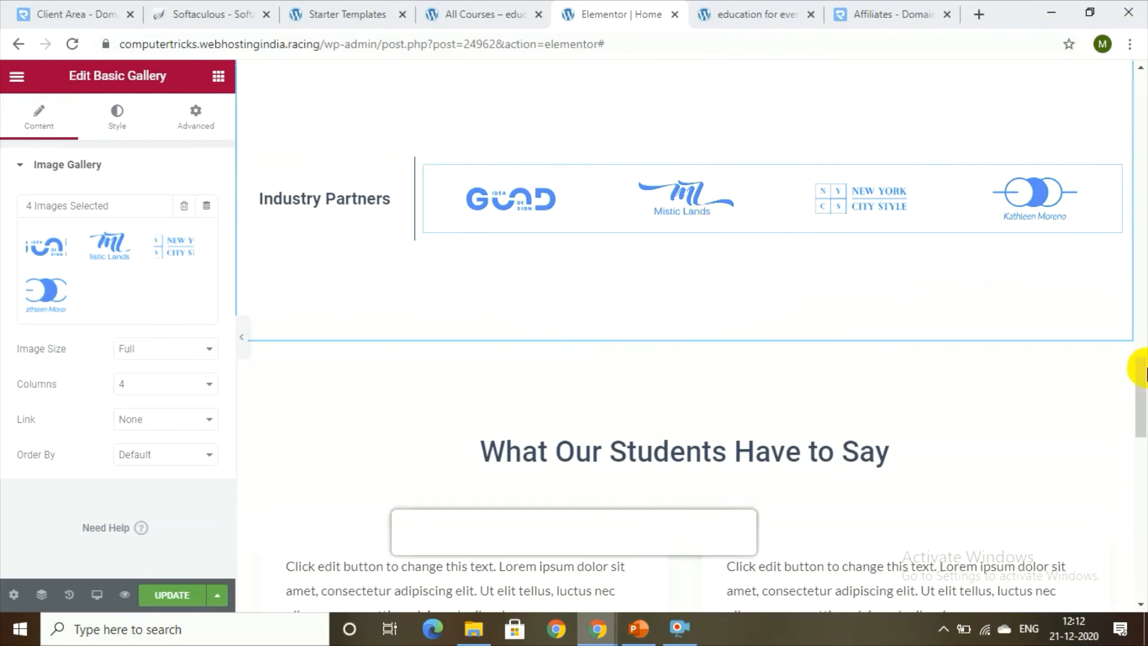
pyautogui.moveTo(1141, 388); pyautogui.dragTo(1142, 86)
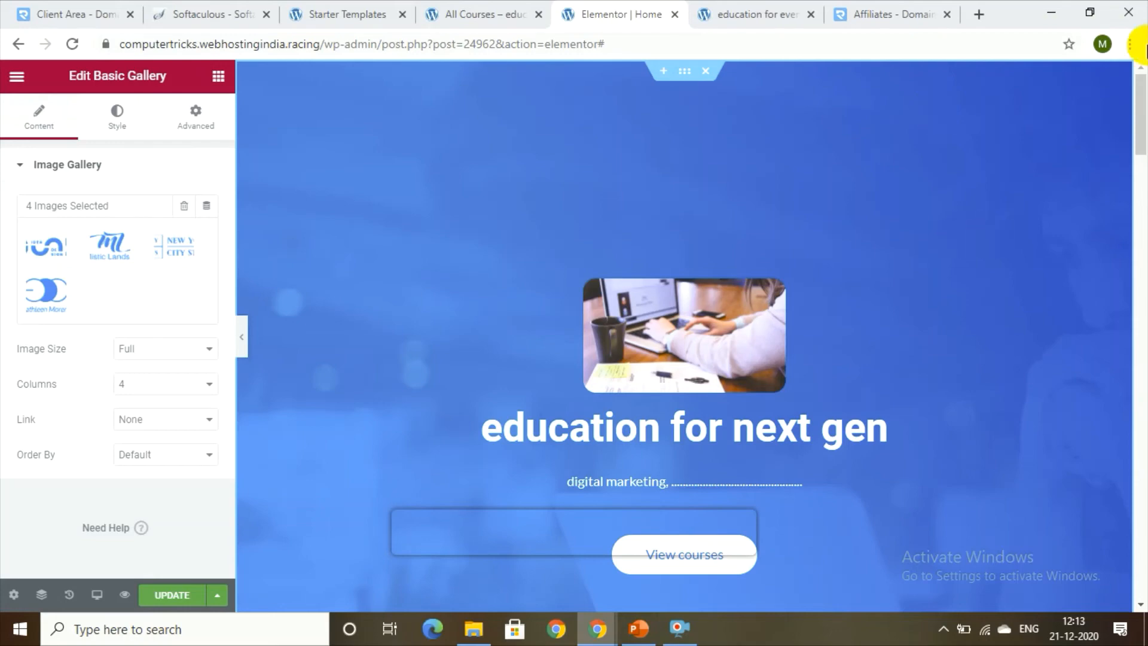
# Step: Examine the column structures and the library's page templates offered for a new section below the testimonials, without inserting any
pyautogui.moveTo(1140, 105); pyautogui.dragTo(1144, 505)
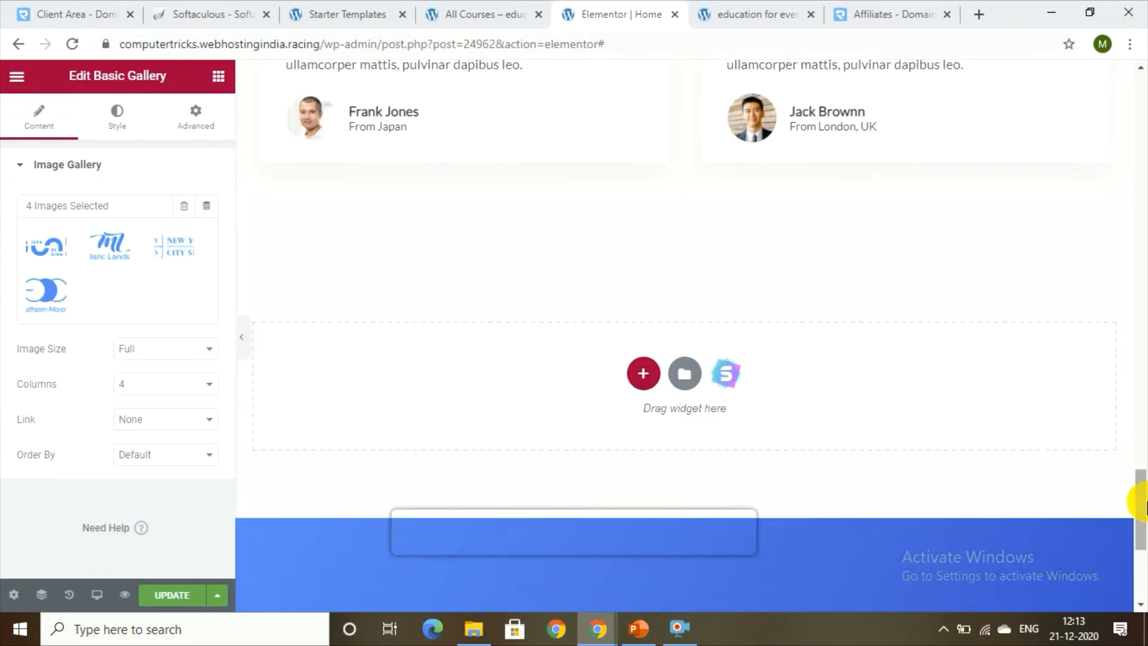
pyautogui.click(643, 374)
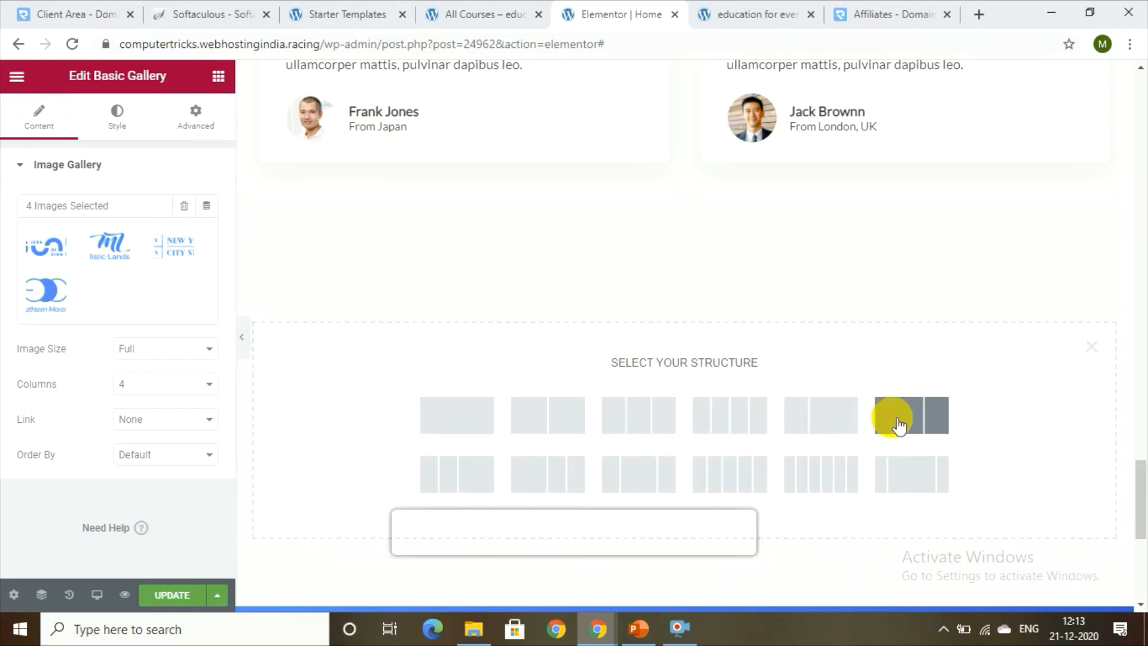
pyautogui.click(1096, 351)
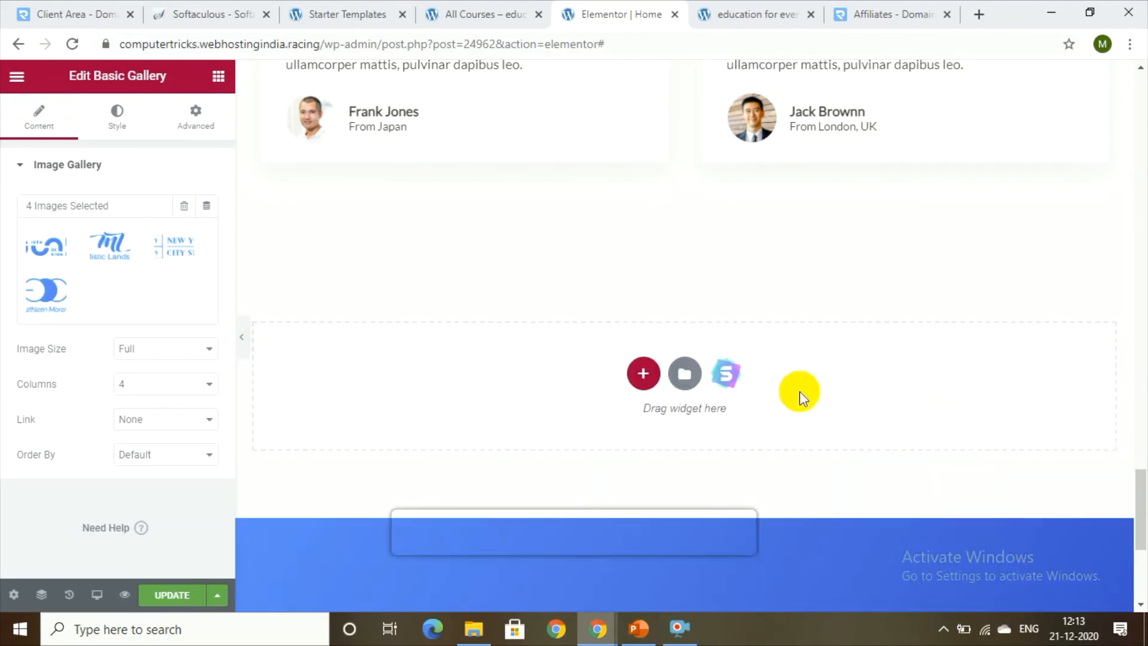
pyautogui.click(684, 374)
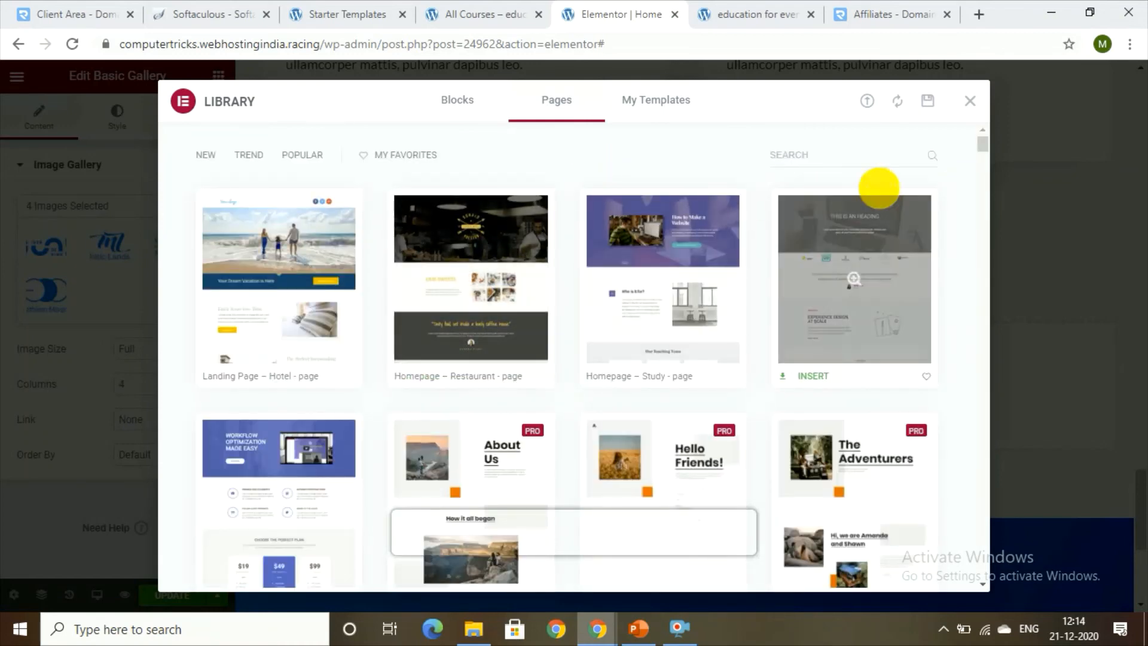
pyautogui.moveTo(980, 142); pyautogui.dragTo(984, 172)
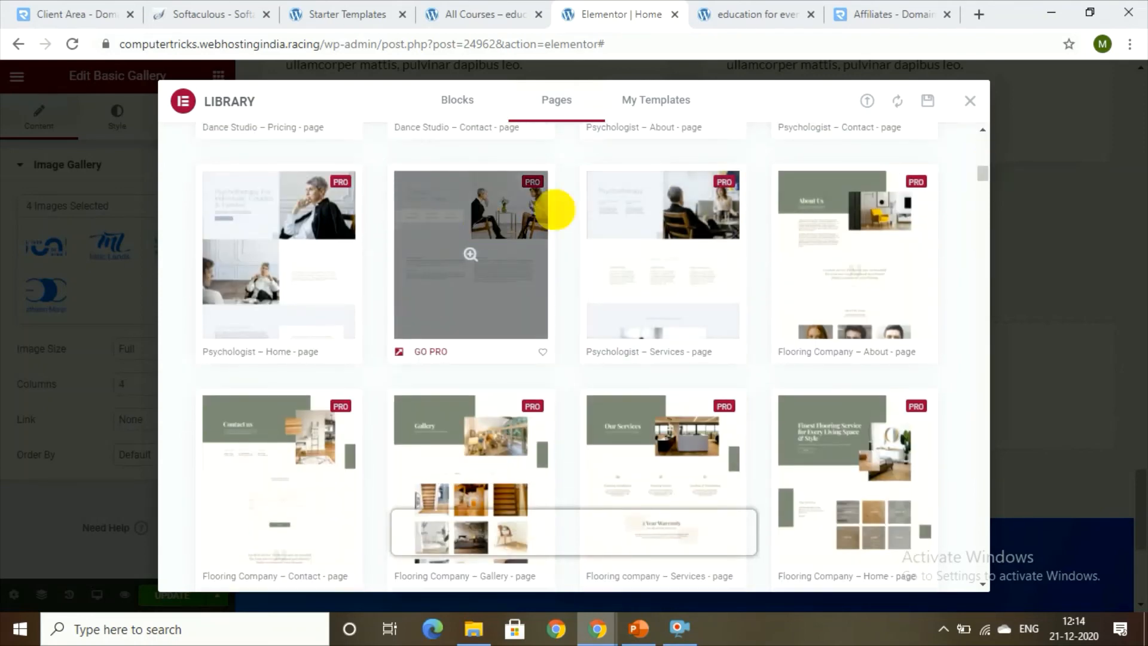
pyautogui.click(970, 101)
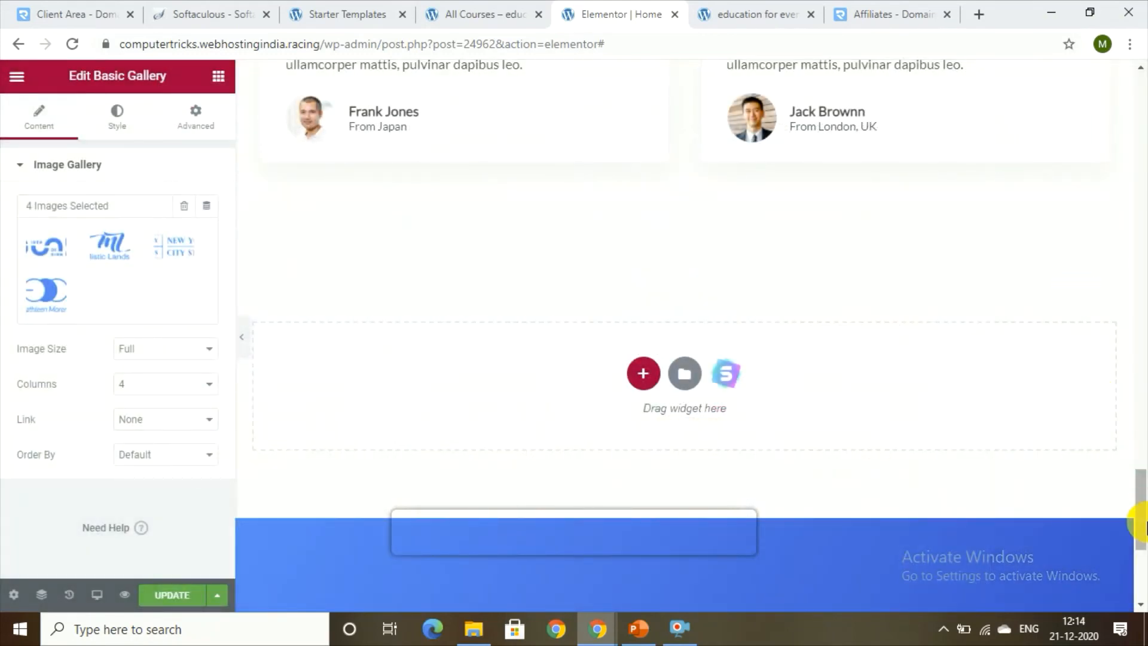
pyautogui.moveTo(1141, 525)
pyautogui.mouseDown()
pyautogui.moveTo(1142, 504)
pyautogui.moveTo(1142, 518)
pyautogui.mouseUp()
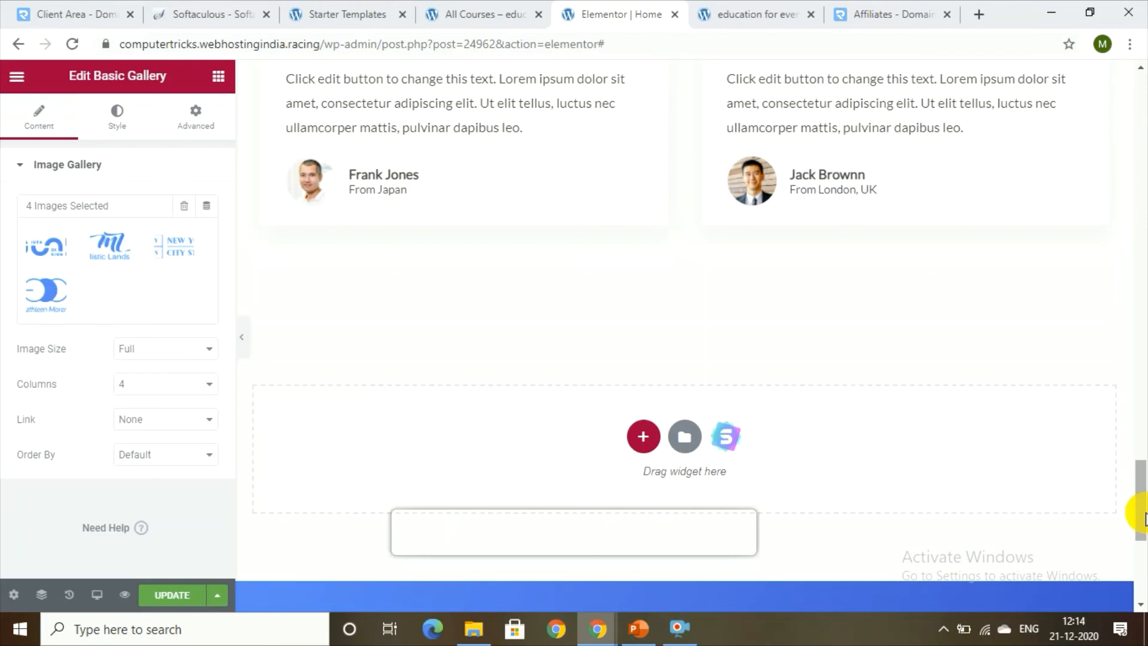
pyautogui.moveTo(1144, 514); pyautogui.dragTo(1143, 103)
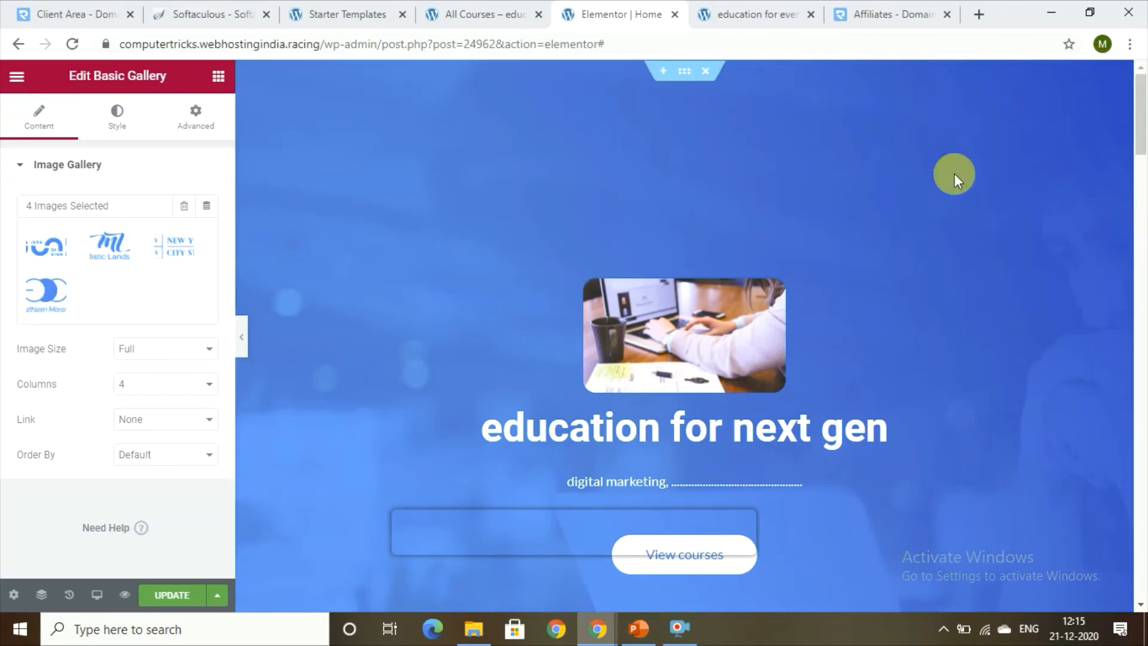
# Step: Switch to the WordPress admin, close the import message, get through the WooCommerce welcome tour and open the WooCommerce home
pyautogui.click(354, 12)
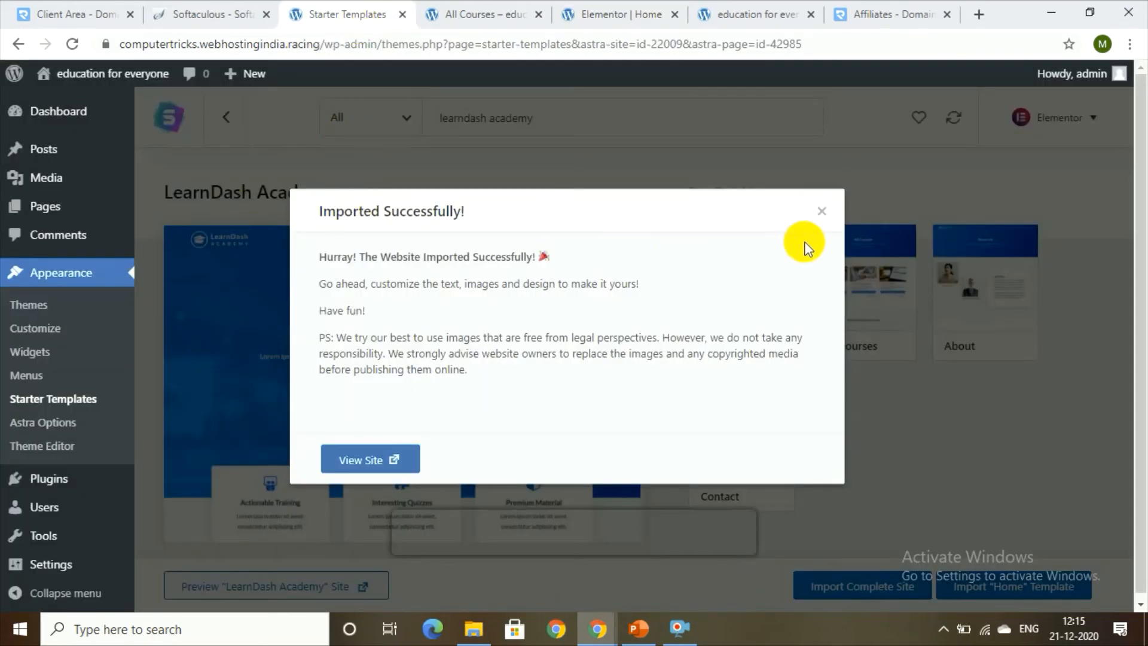
pyautogui.click(833, 213)
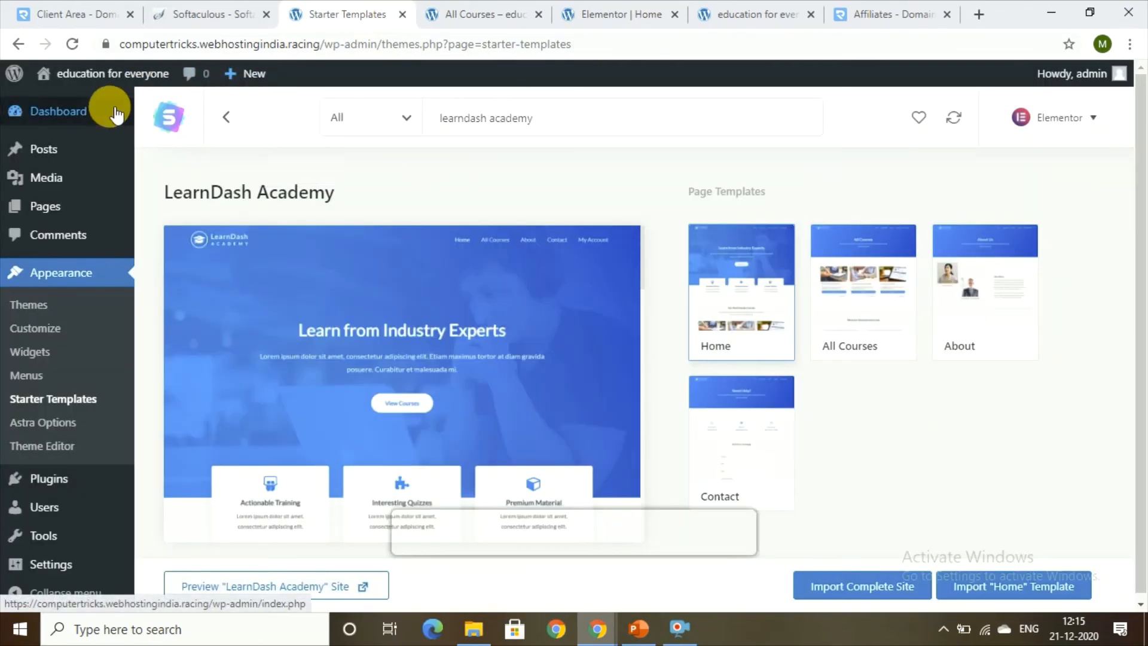
pyautogui.click(102, 107)
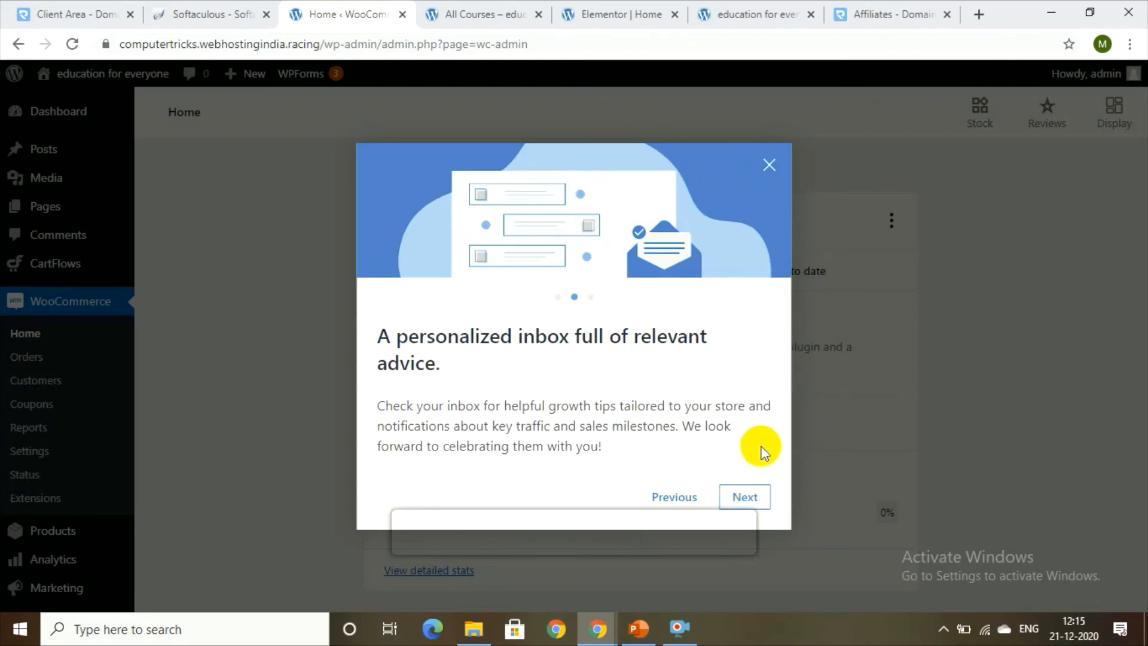
pyautogui.click(746, 497)
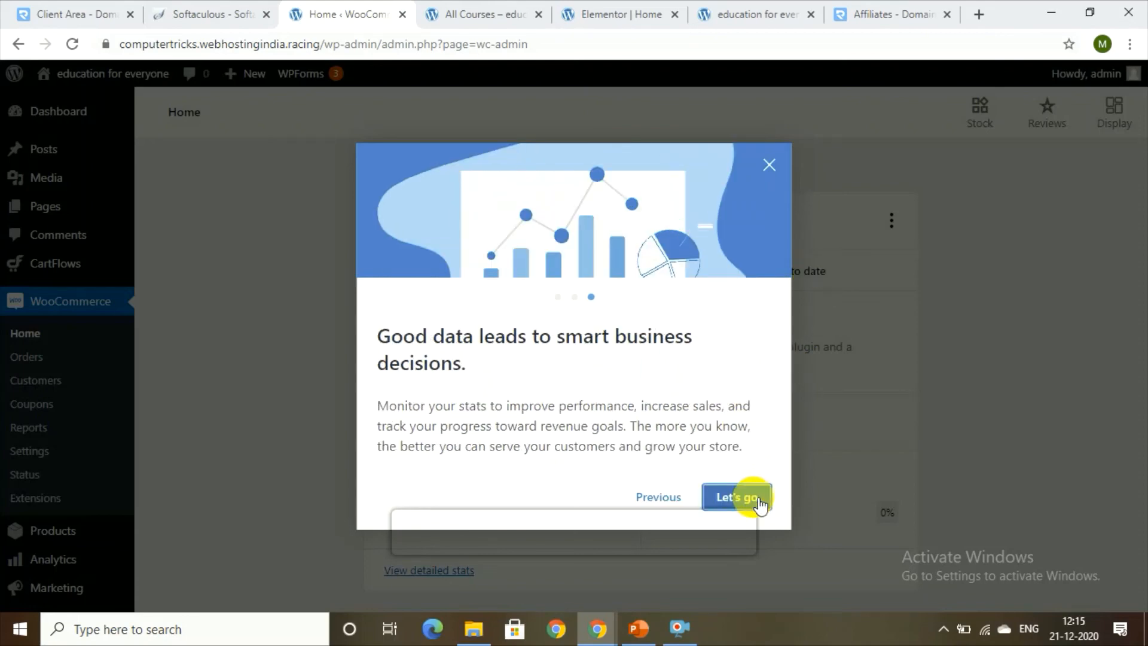
pyautogui.click(758, 501)
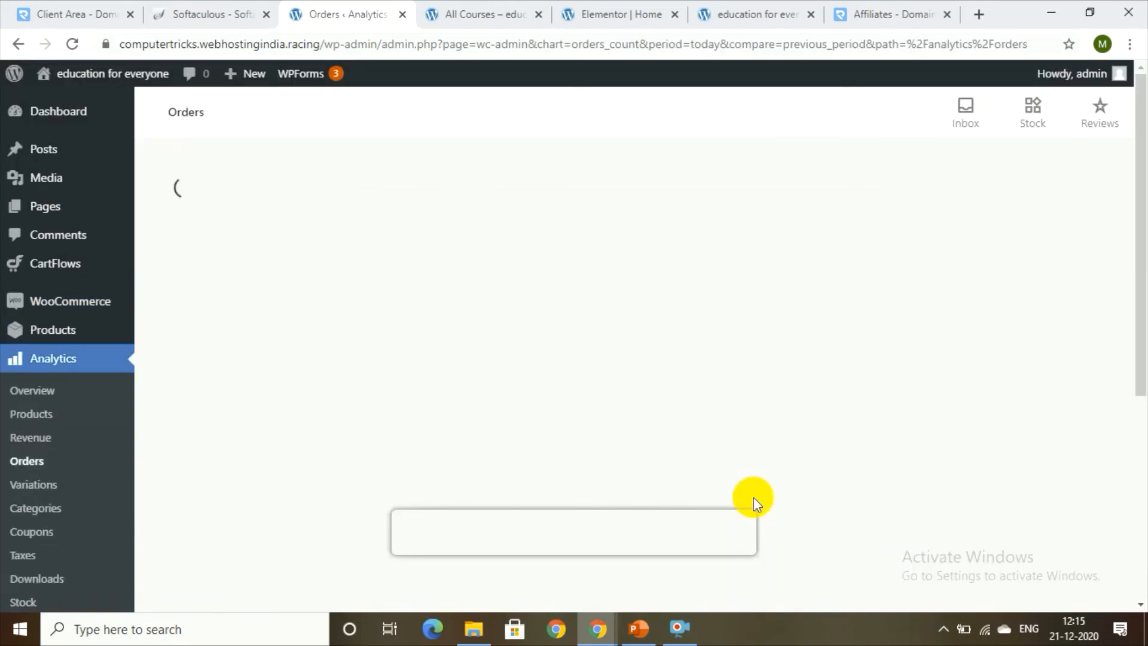
pyautogui.click(66, 306)
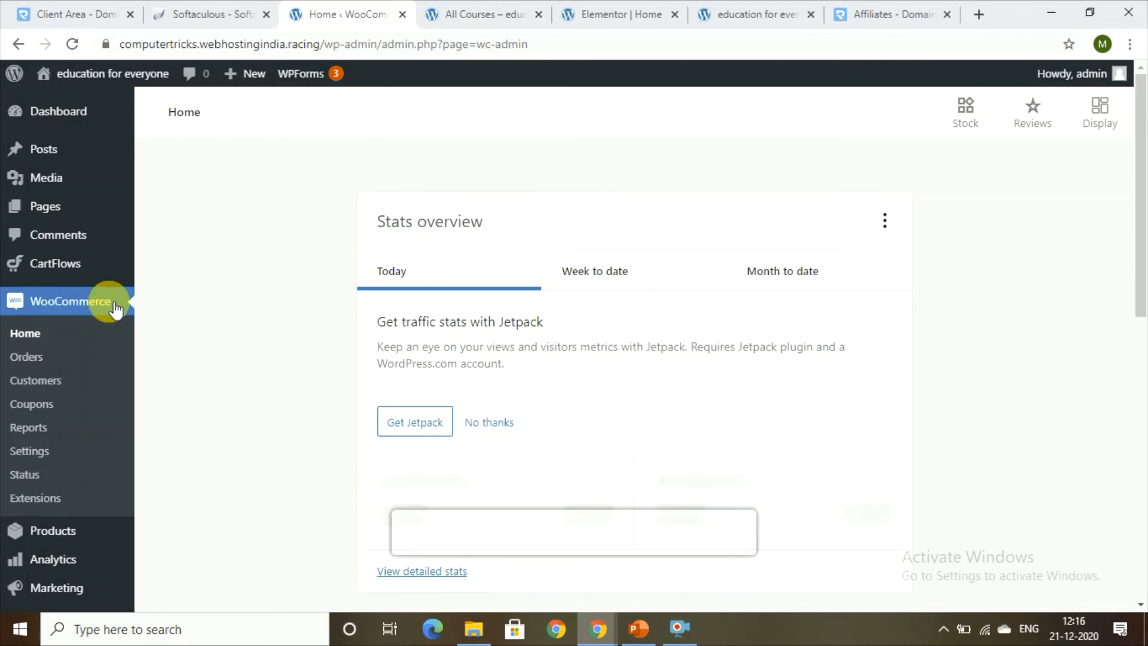
# Step: Start a new WooCommerce product and title it "digital marketing"
pyautogui.click(71, 538)
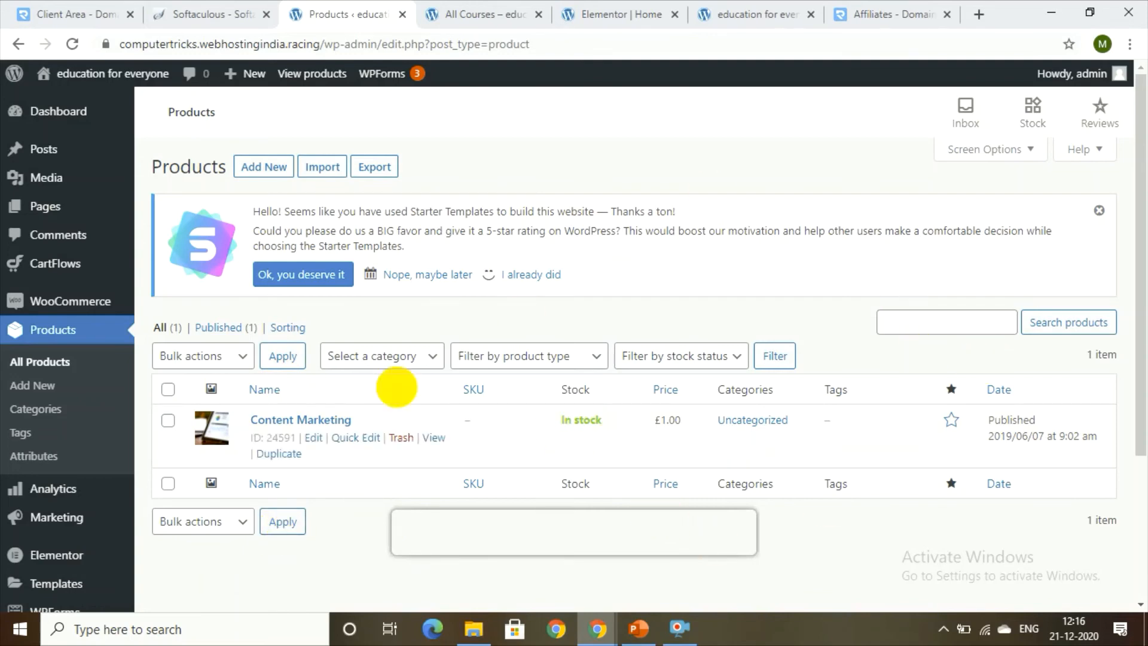
pyautogui.click(280, 170)
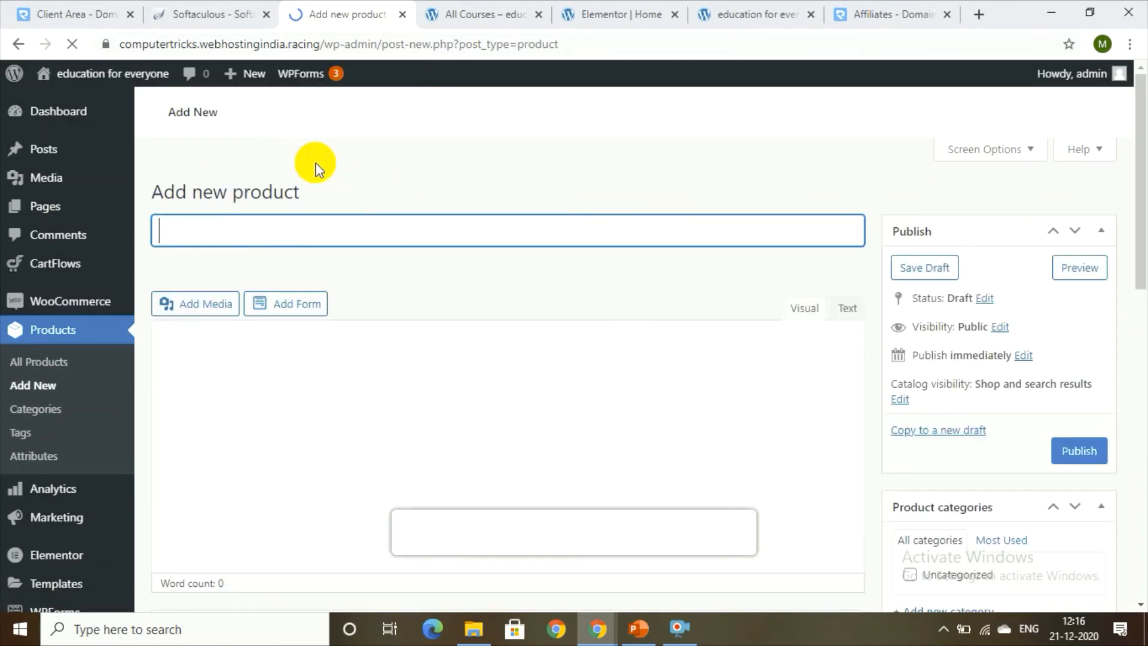
pyautogui.click(289, 249)
pyautogui.write('digiti')
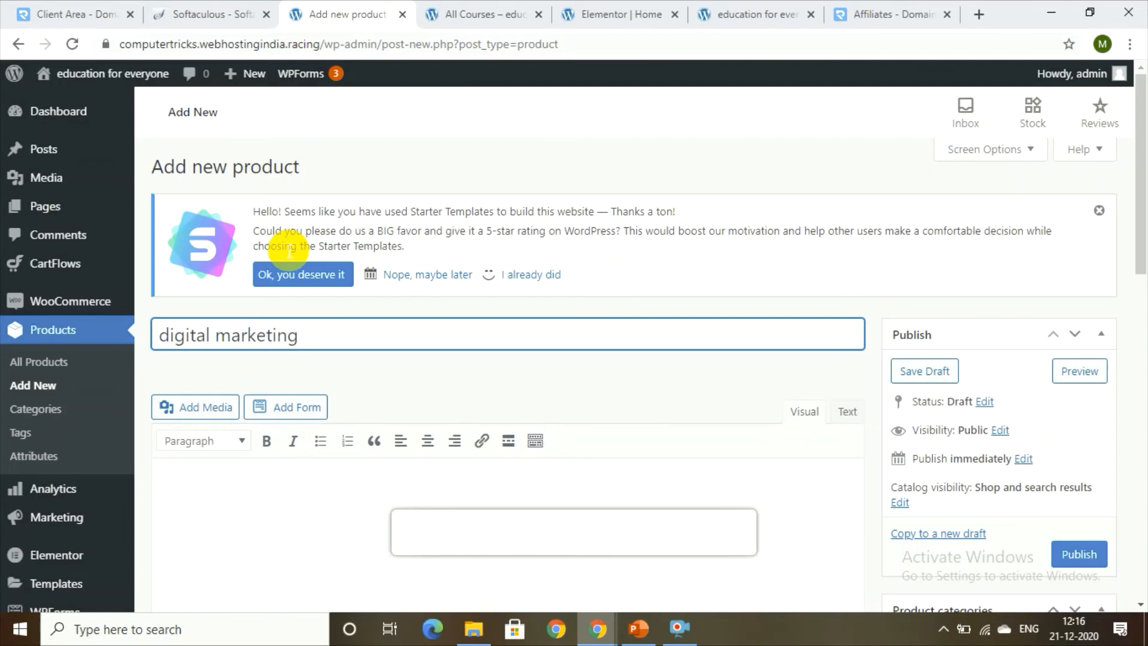
# Step: Insert social-media-free-img.jpg from the media library into the product description
pyautogui.click(225, 403)
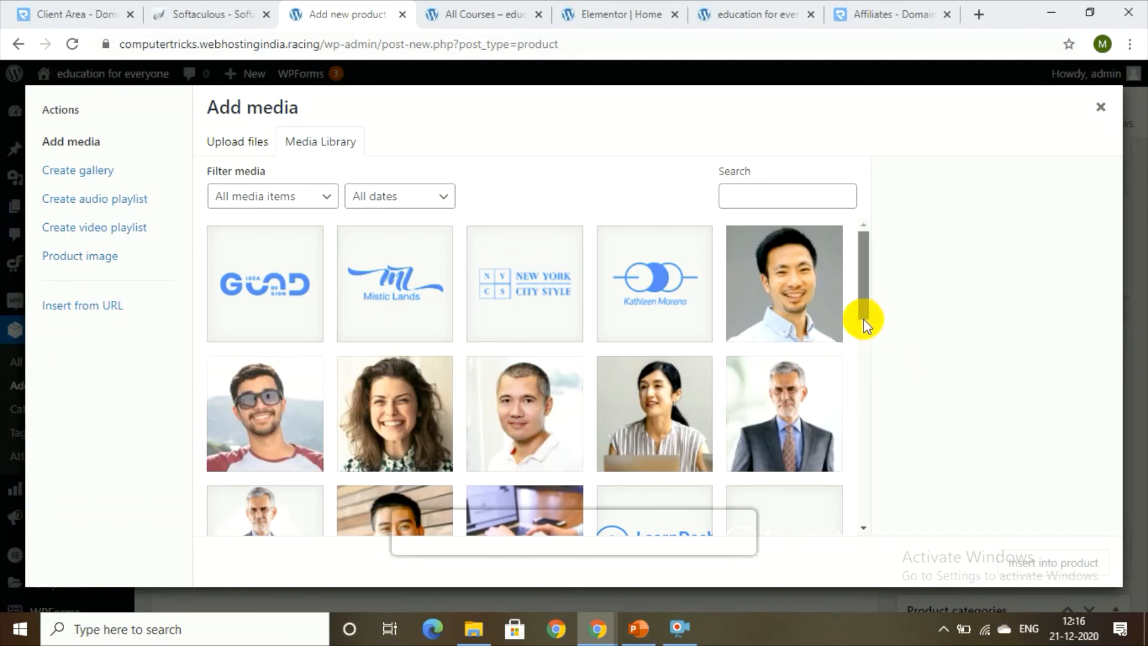
pyautogui.scroll(-5, 863, 318)
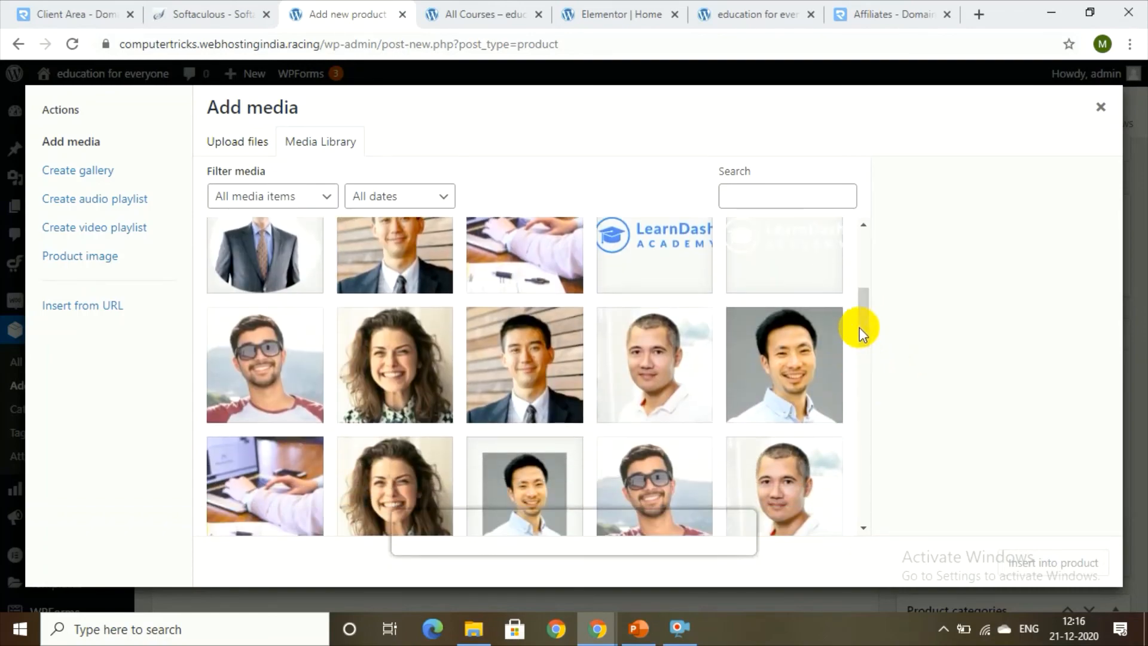
pyautogui.moveTo(859, 328); pyautogui.dragTo(802, 321)
pyautogui.scroll(-5, 824, 400)
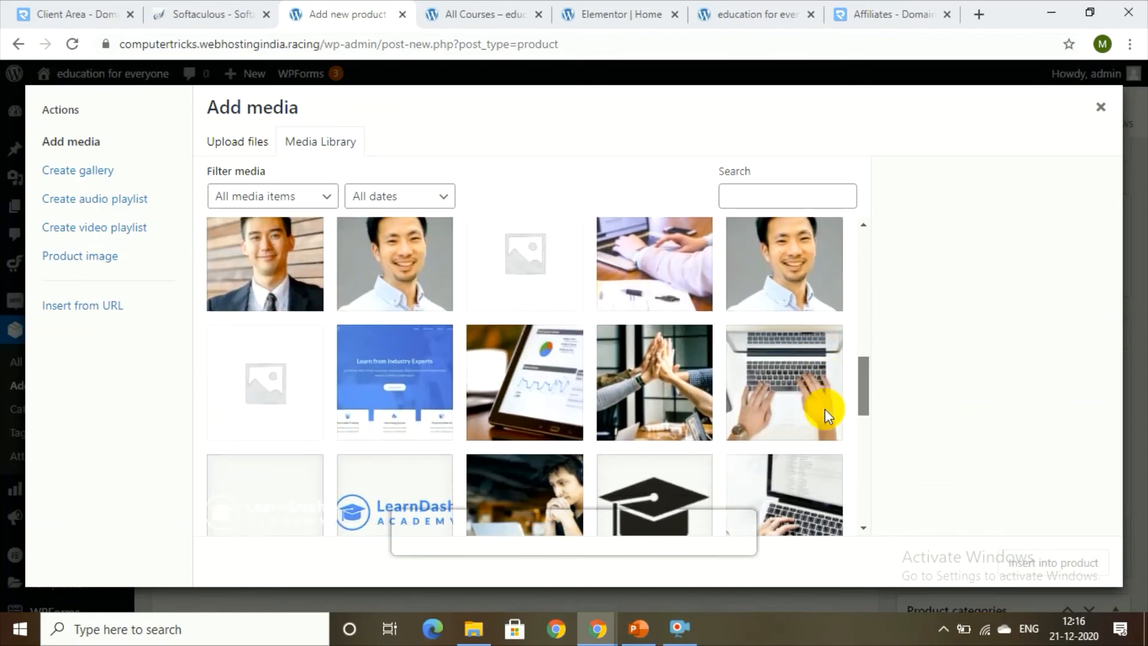
pyautogui.click(821, 423)
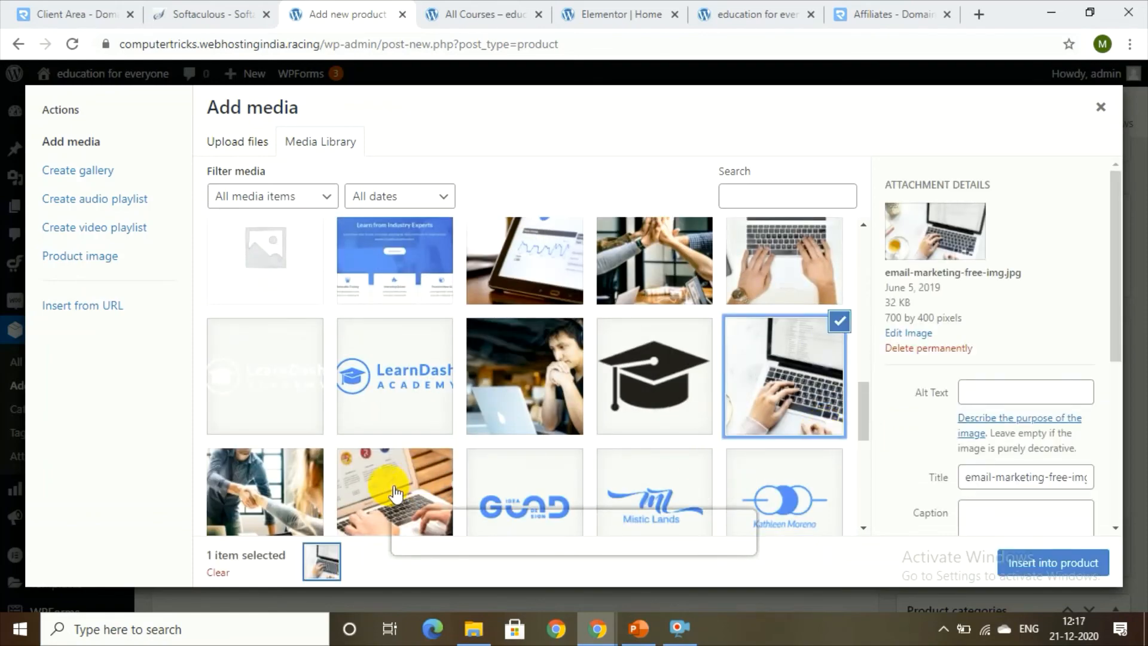
pyautogui.click(420, 487)
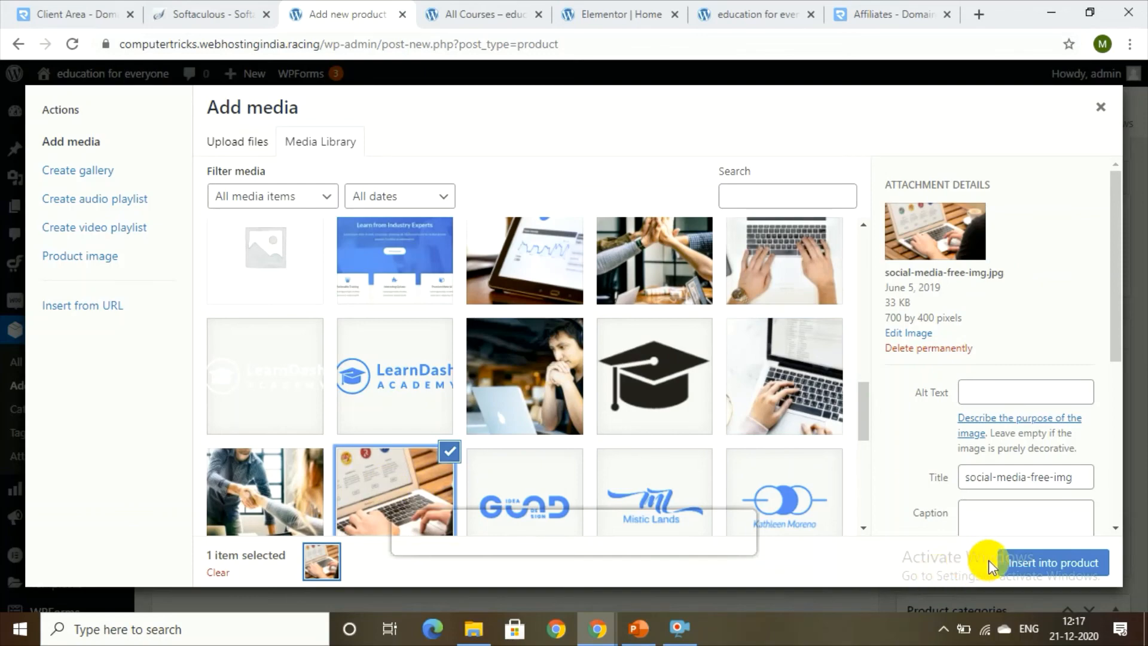
pyautogui.click(1041, 556)
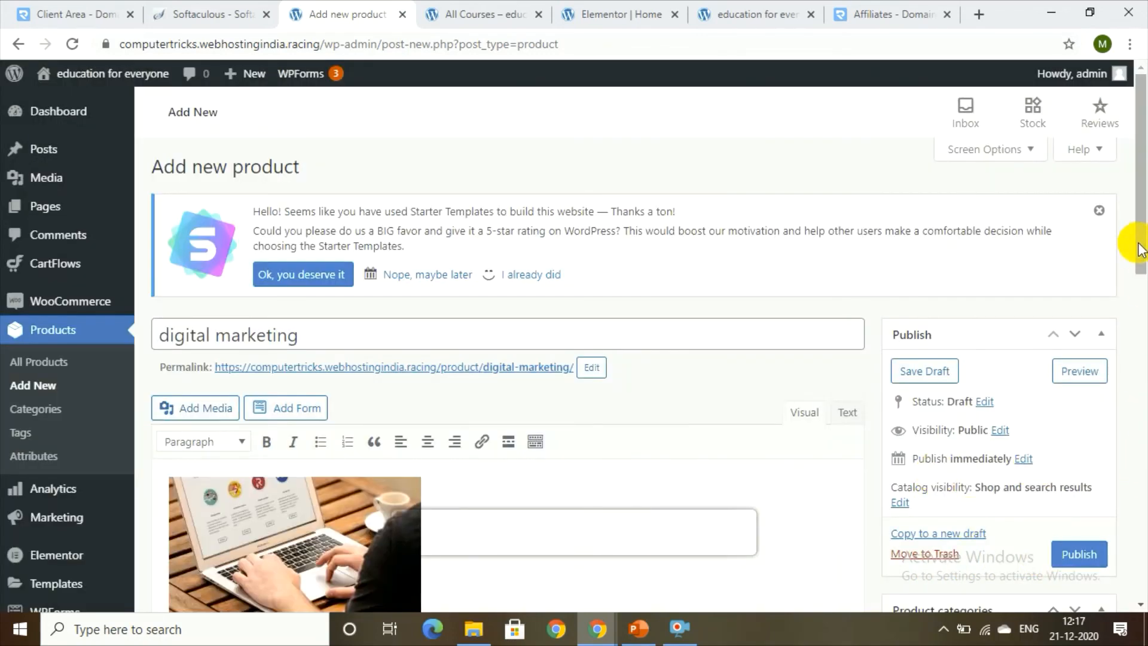
# Step: Examine the regular price and sale price fields in the new product's general data
pyautogui.moveTo(1144, 246); pyautogui.dragTo(1144, 458)
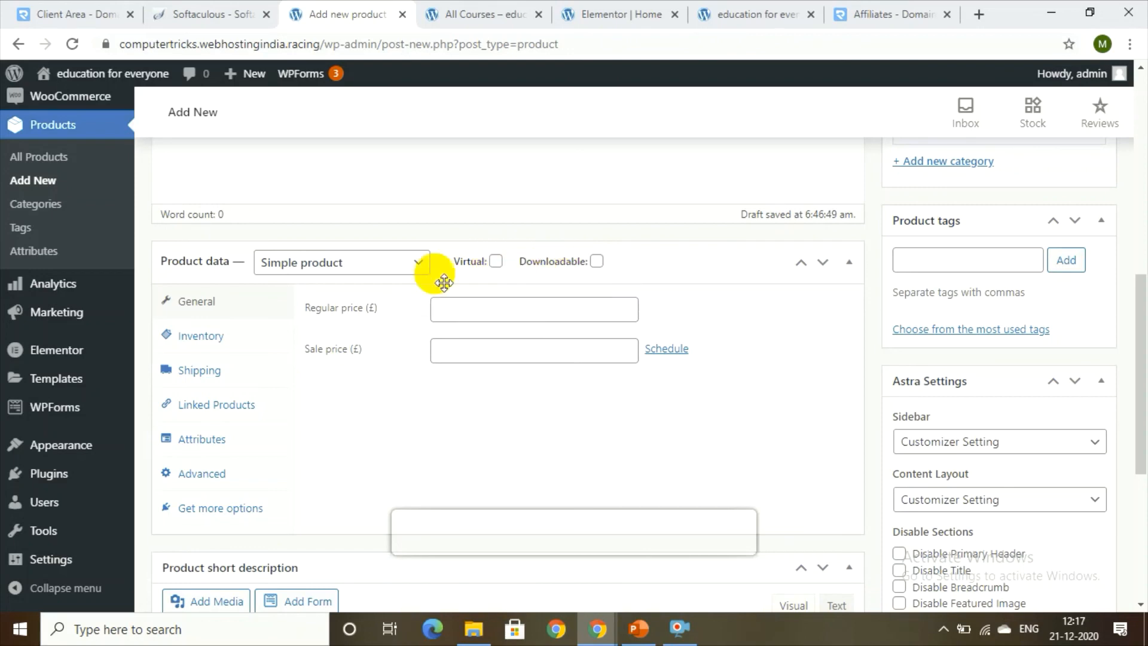
pyautogui.click(461, 318)
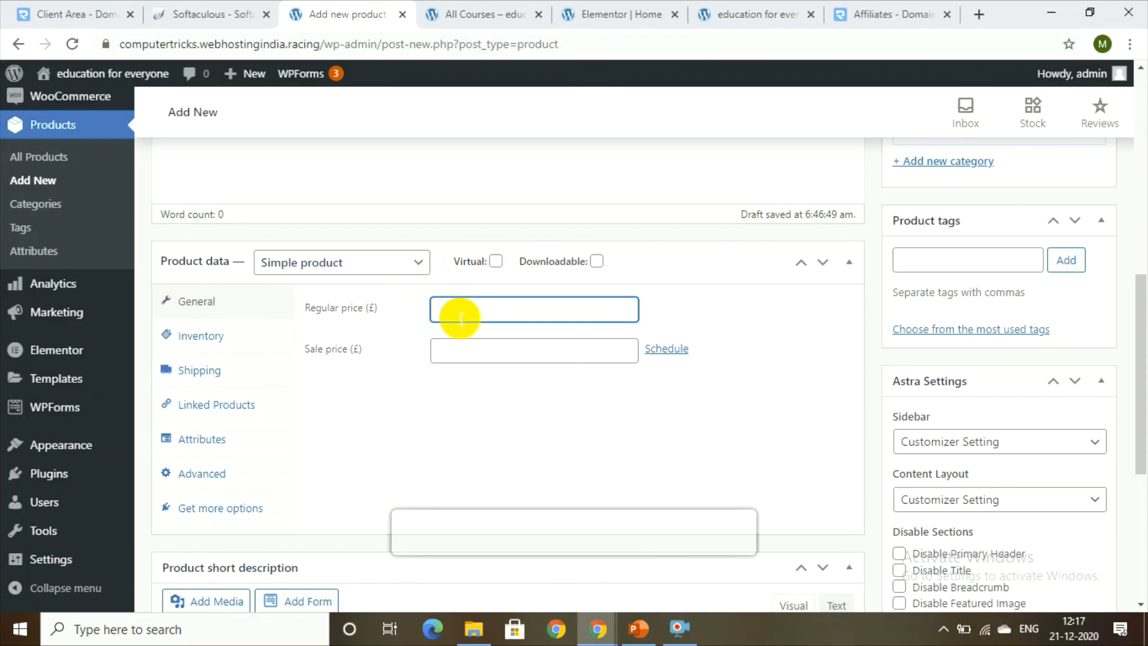
pyautogui.click(449, 354)
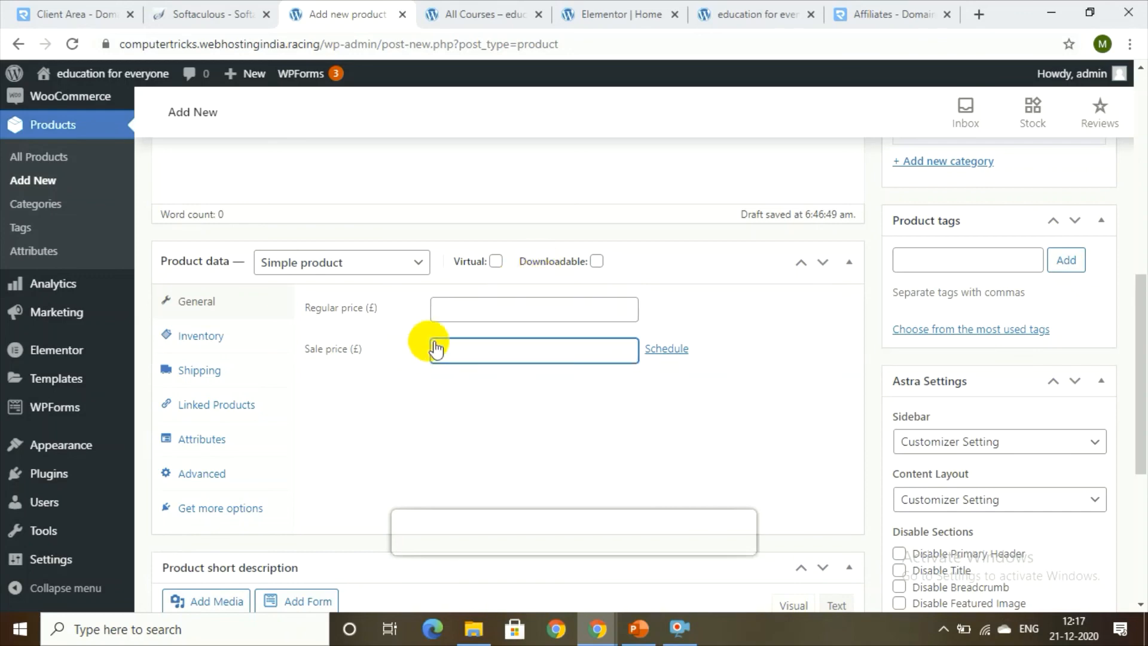
# Step: Set the digital marketing product's regular price to £7 and its sale price to £1
pyautogui.click(481, 311)
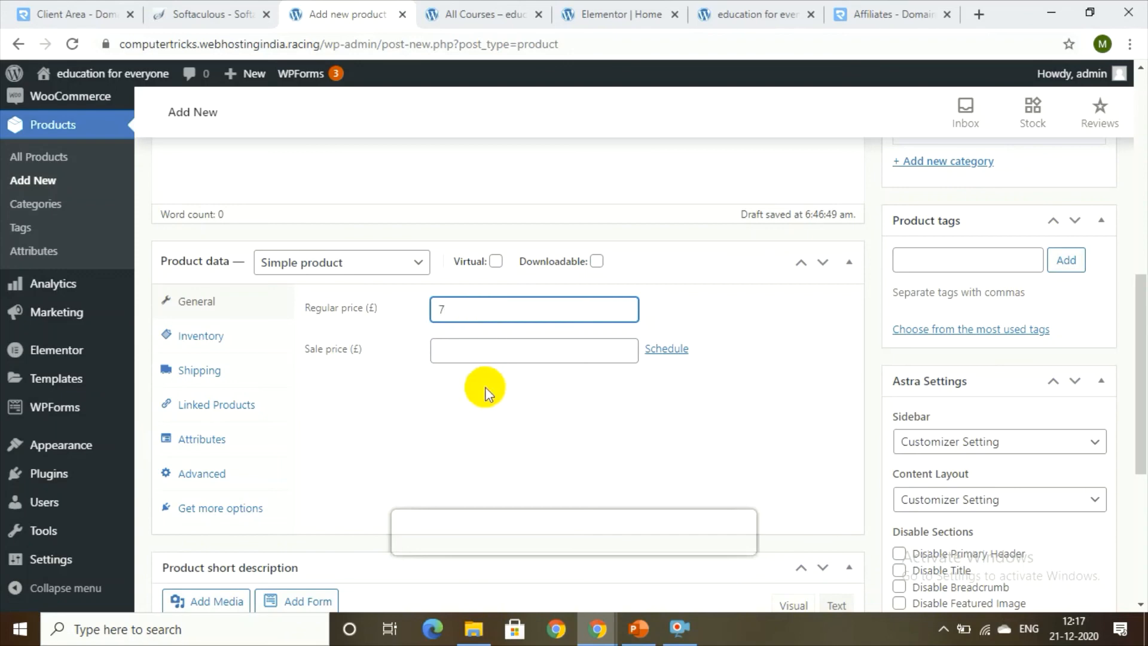
pyautogui.click(494, 351)
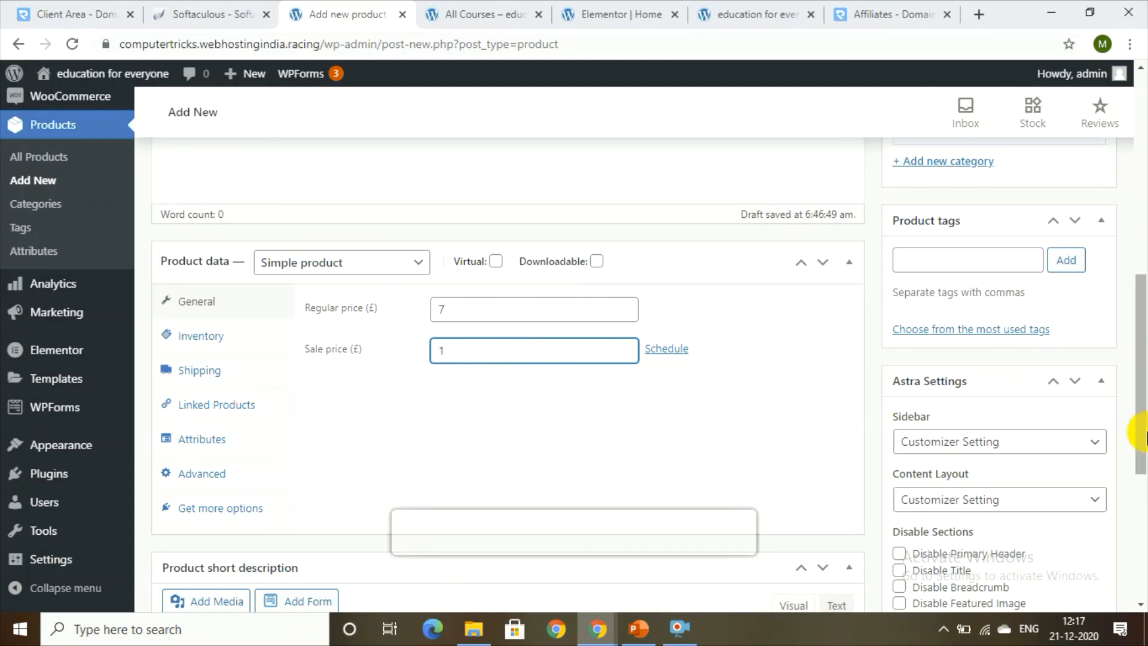
pyautogui.scroll(-1, 1142, 469)
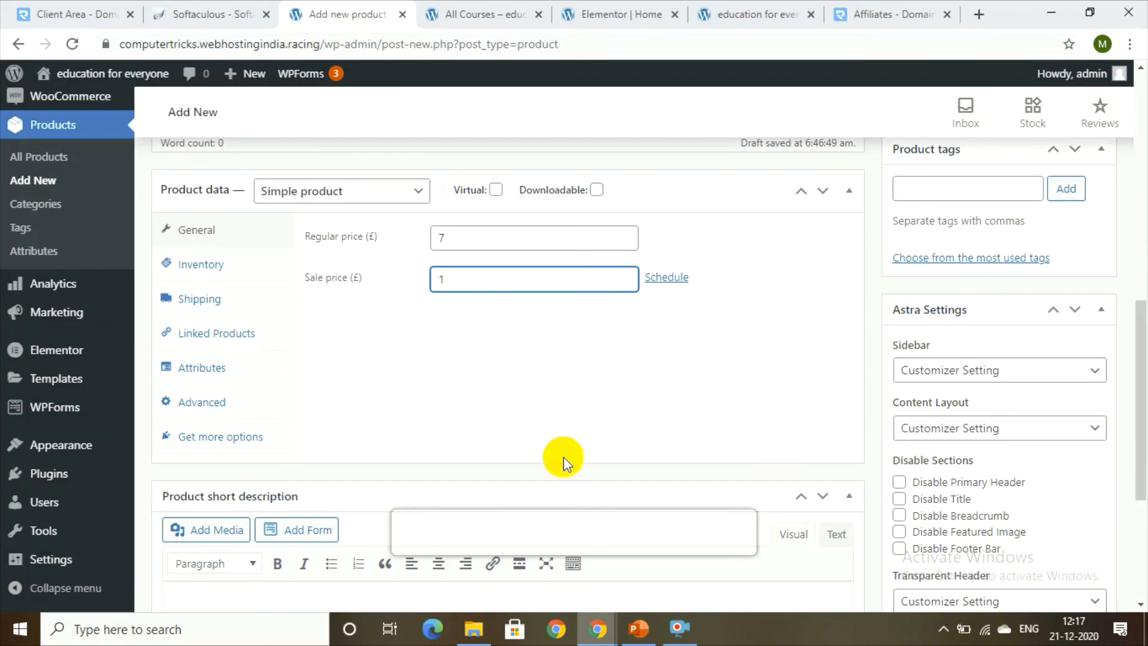
# Step: Check the product's shipping data and publish the digital marketing product
pyautogui.click(209, 299)
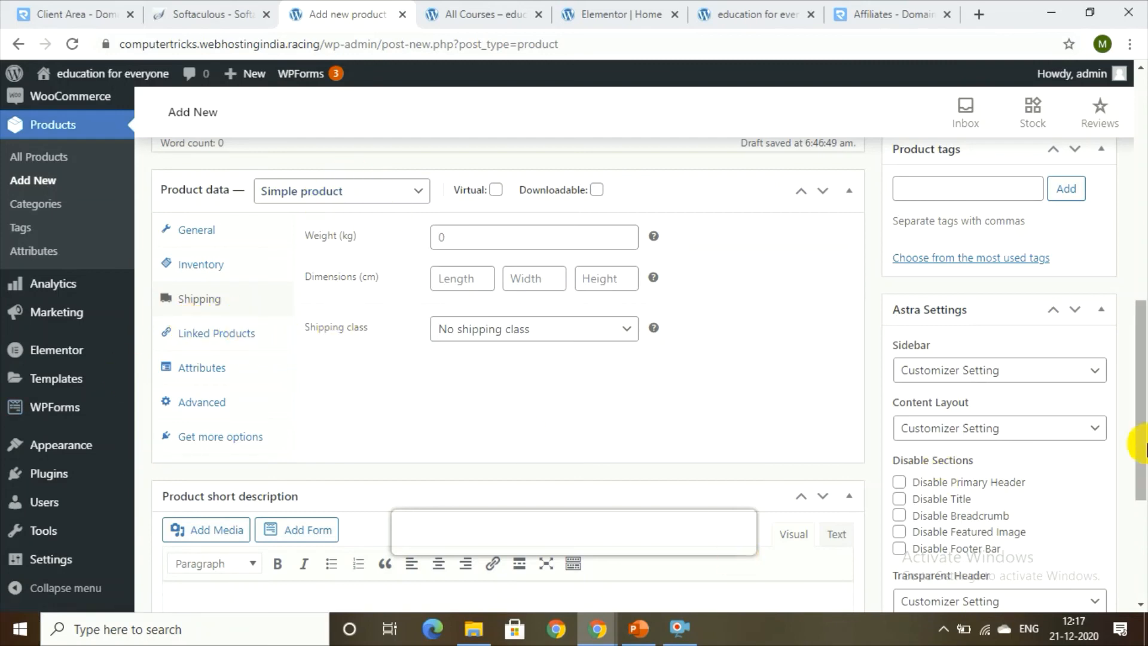
pyautogui.moveTo(1138, 425); pyautogui.dragTo(1143, 551)
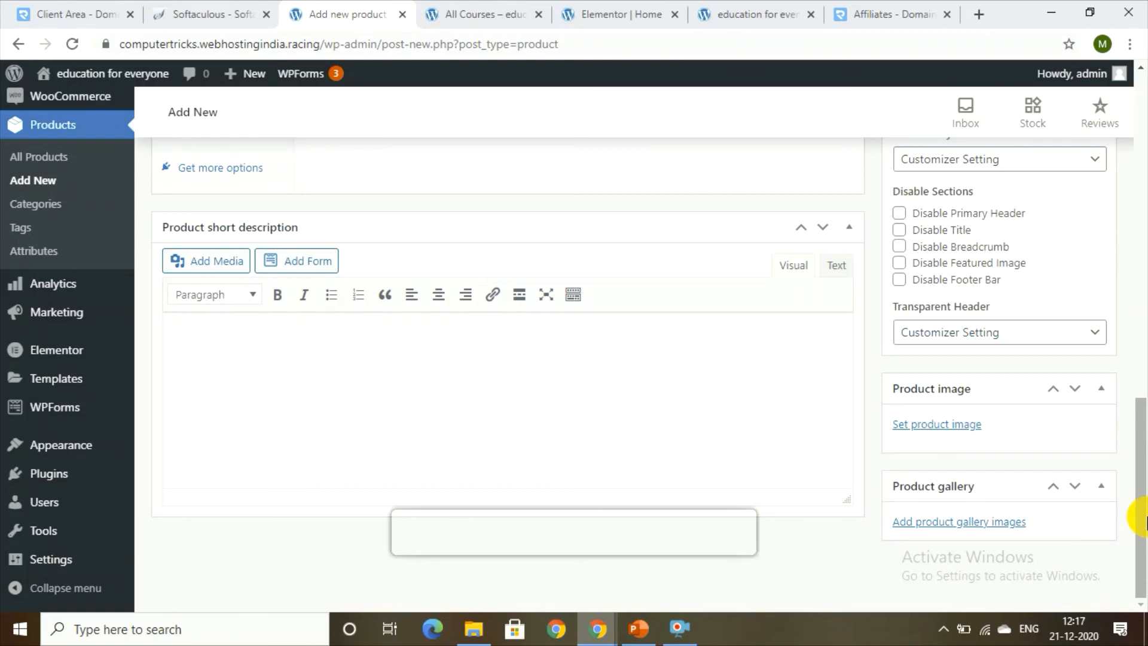
pyautogui.moveTo(1144, 519); pyautogui.dragTo(1143, 266)
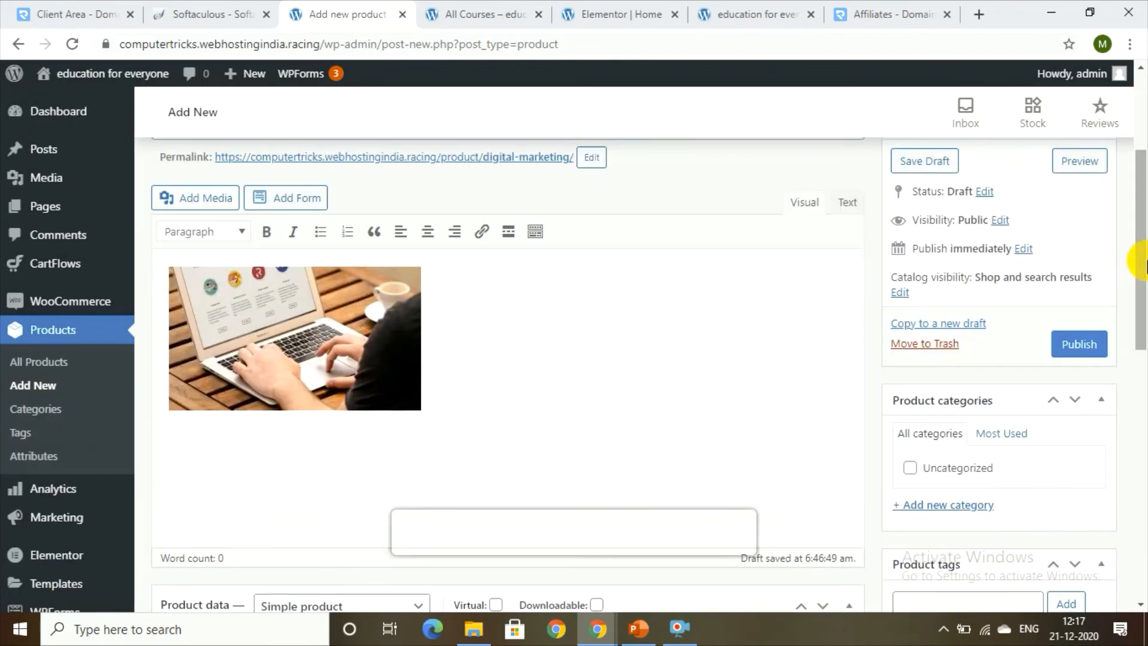
pyautogui.click(1079, 344)
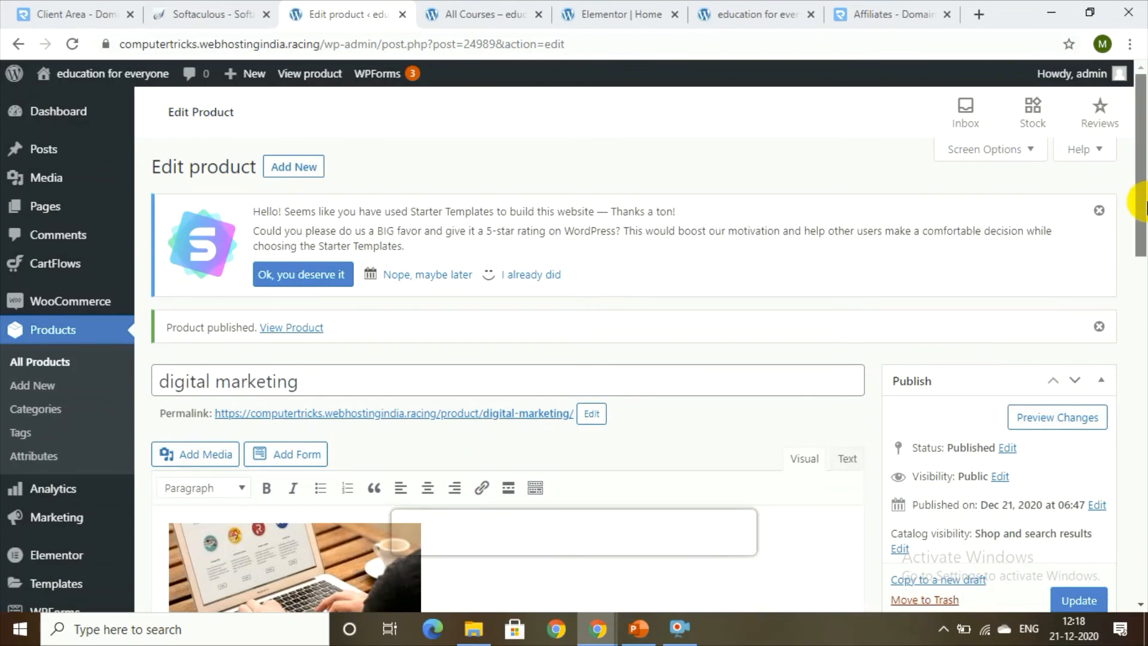
pyautogui.moveTo(1134, 210); pyautogui.dragTo(1142, 173)
pyautogui.scroll(2, 1142, 173)
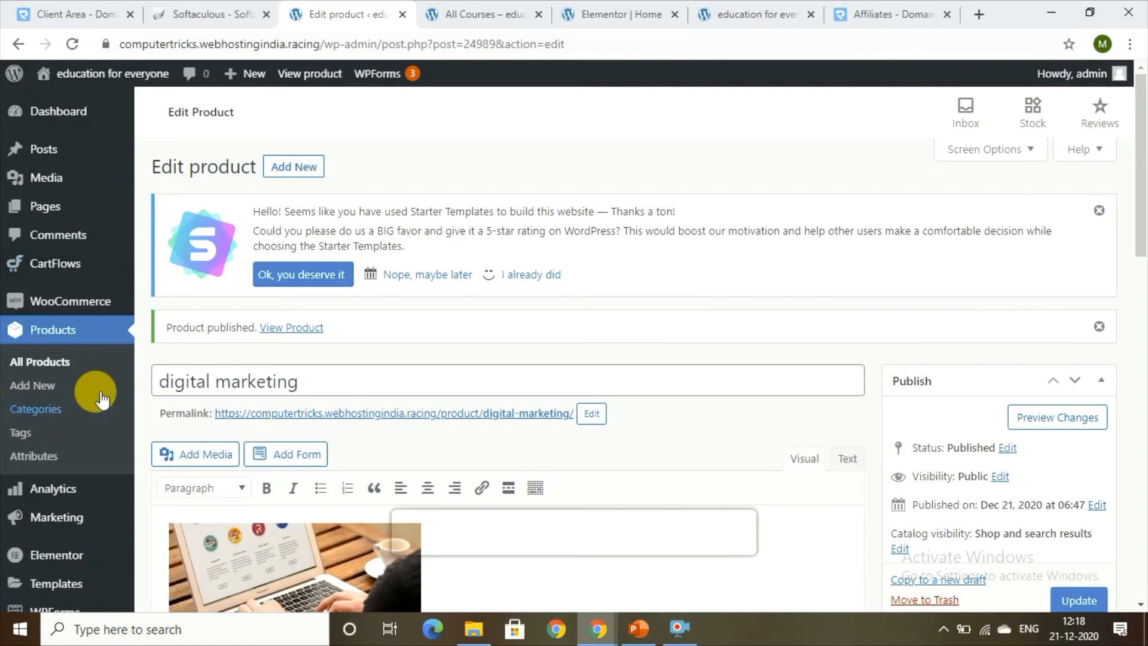
# Step: Open the list of all products and move the digital marketing product to the trash
pyautogui.click(103, 347)
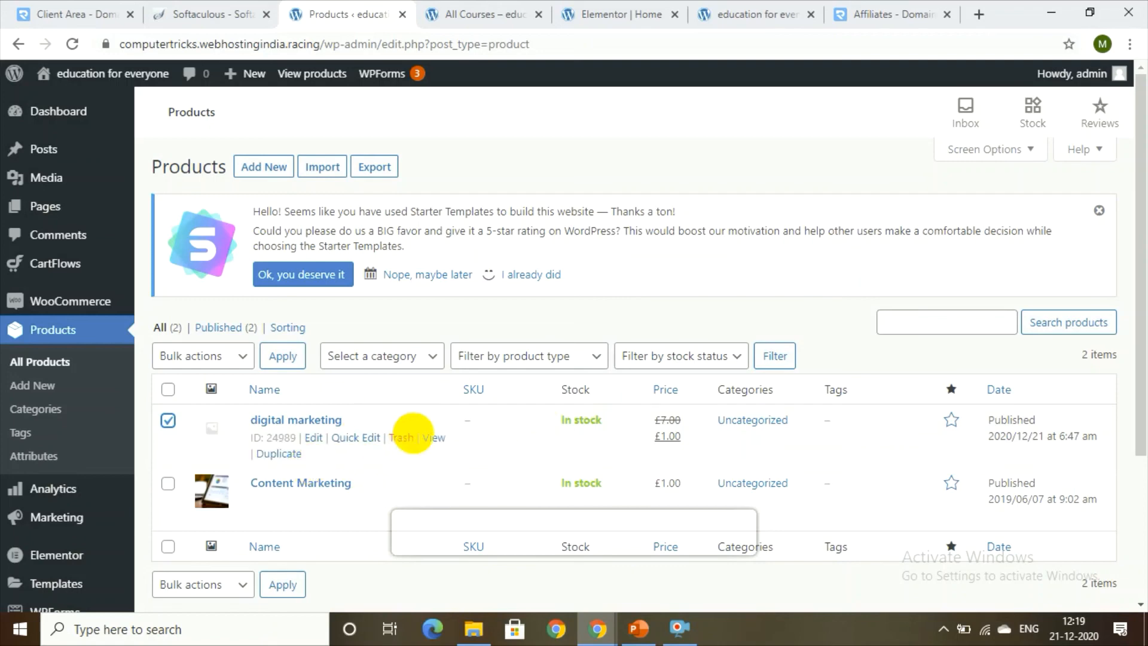
pyautogui.click(410, 439)
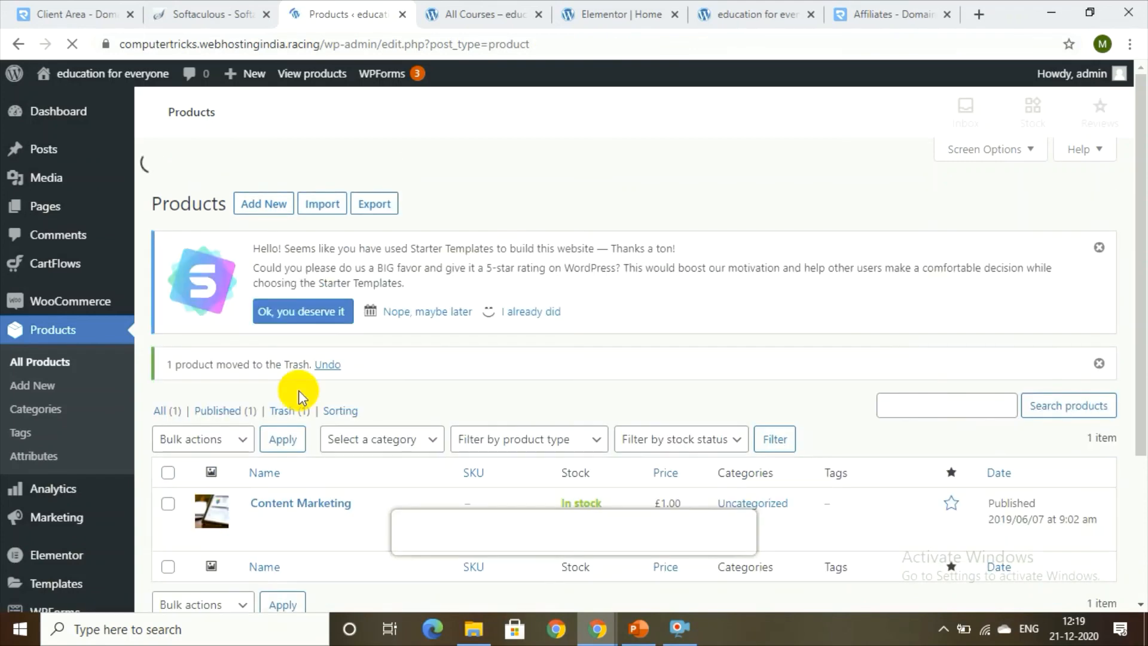
# Step: Open the WooCommerce settings and review the general store, currency, product and shipping options
pyautogui.moveTo(84, 300)
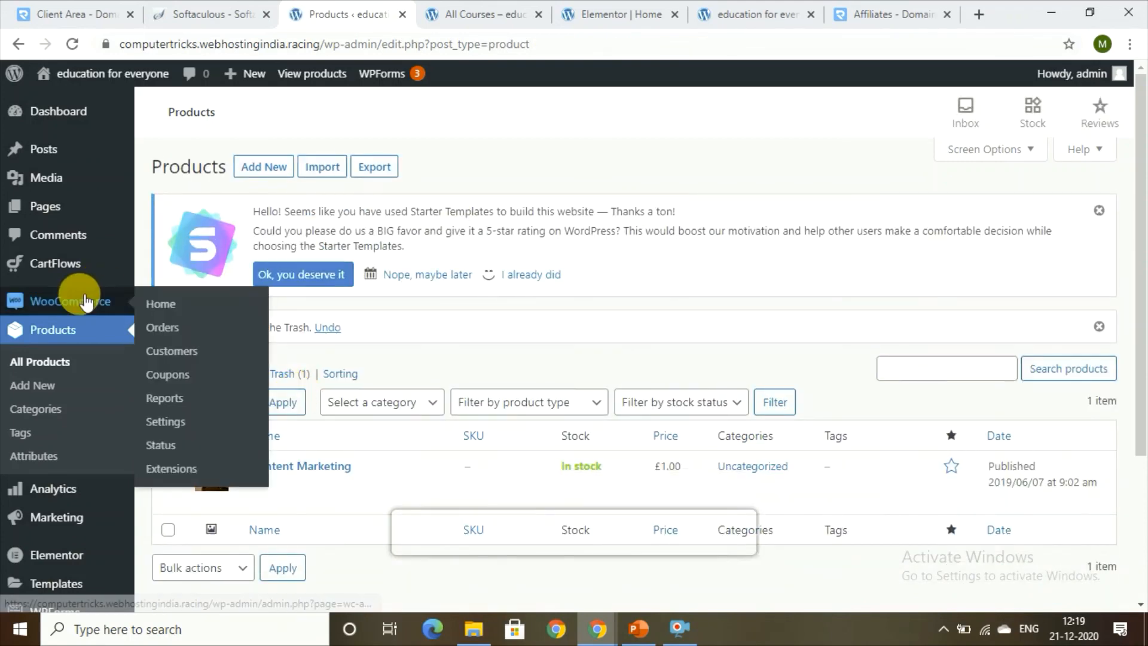
pyautogui.click(85, 300)
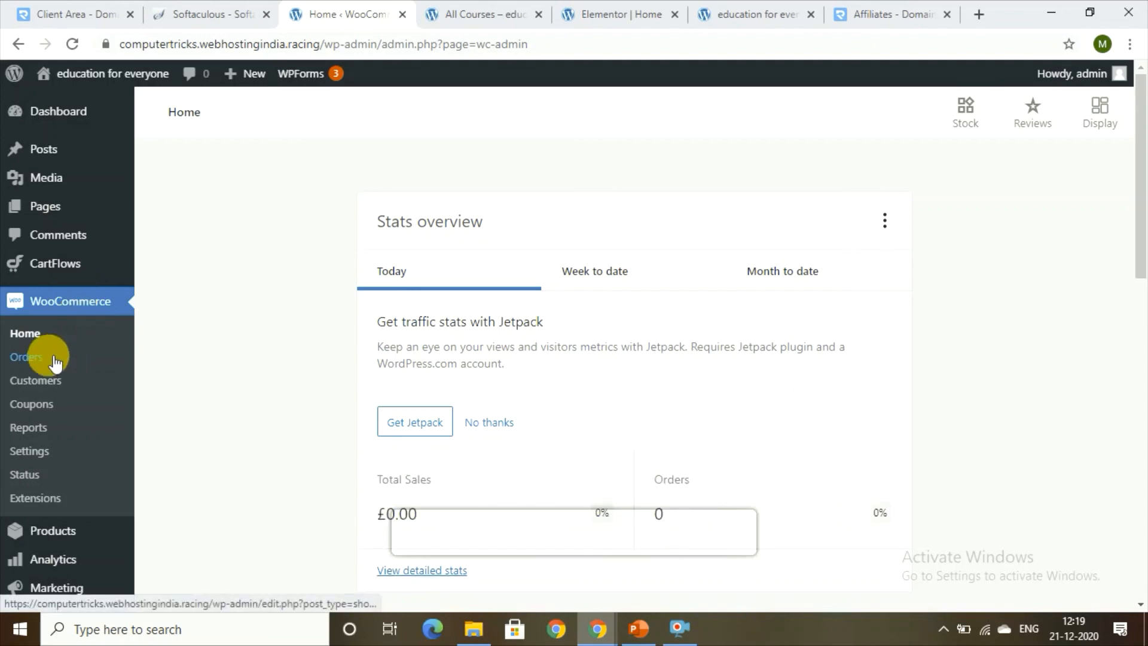
pyautogui.click(18, 450)
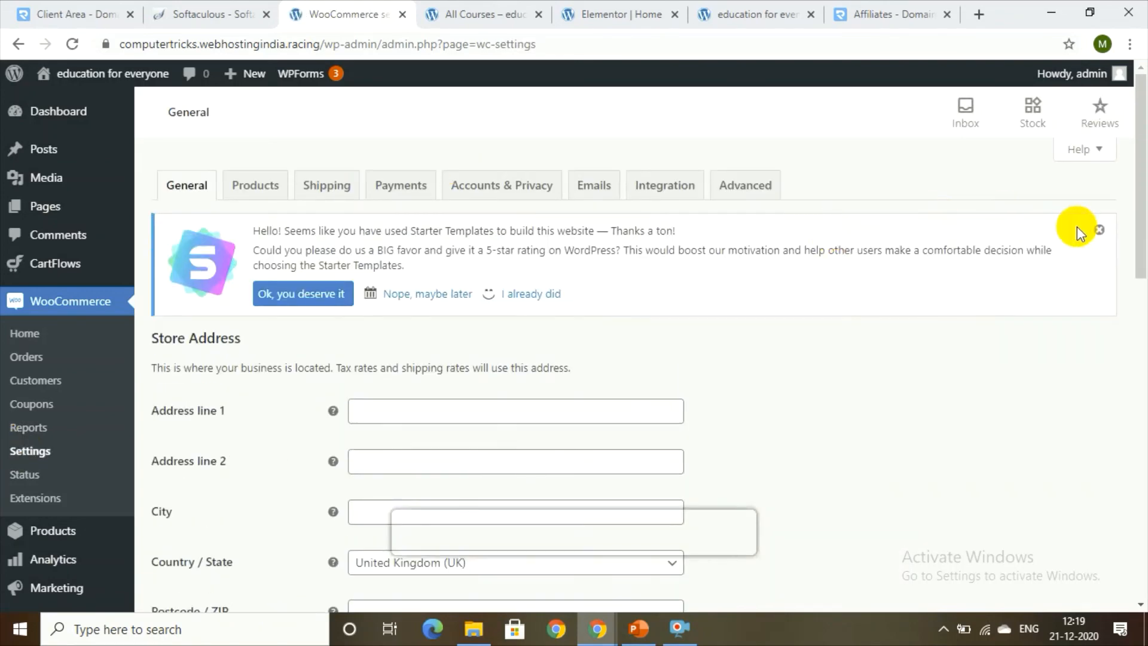
pyautogui.scroll(-2, 1135, 221)
pyautogui.scroll(-4, 1145, 239)
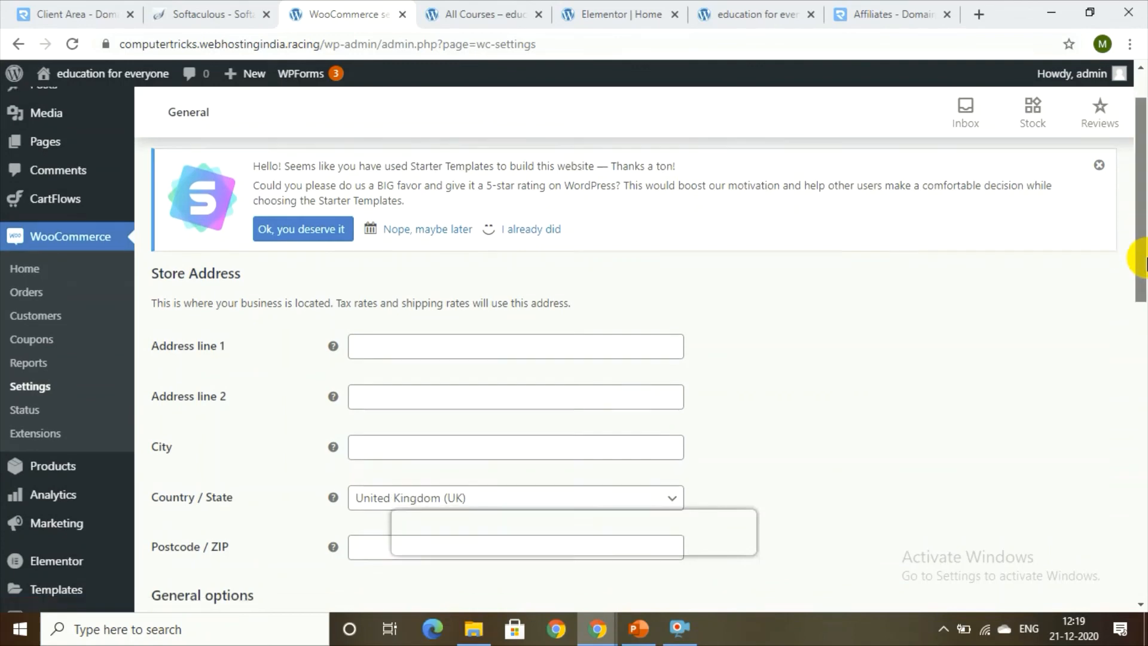
pyautogui.scroll(4, 1145, 251)
pyautogui.moveTo(1143, 251); pyautogui.dragTo(1143, 412)
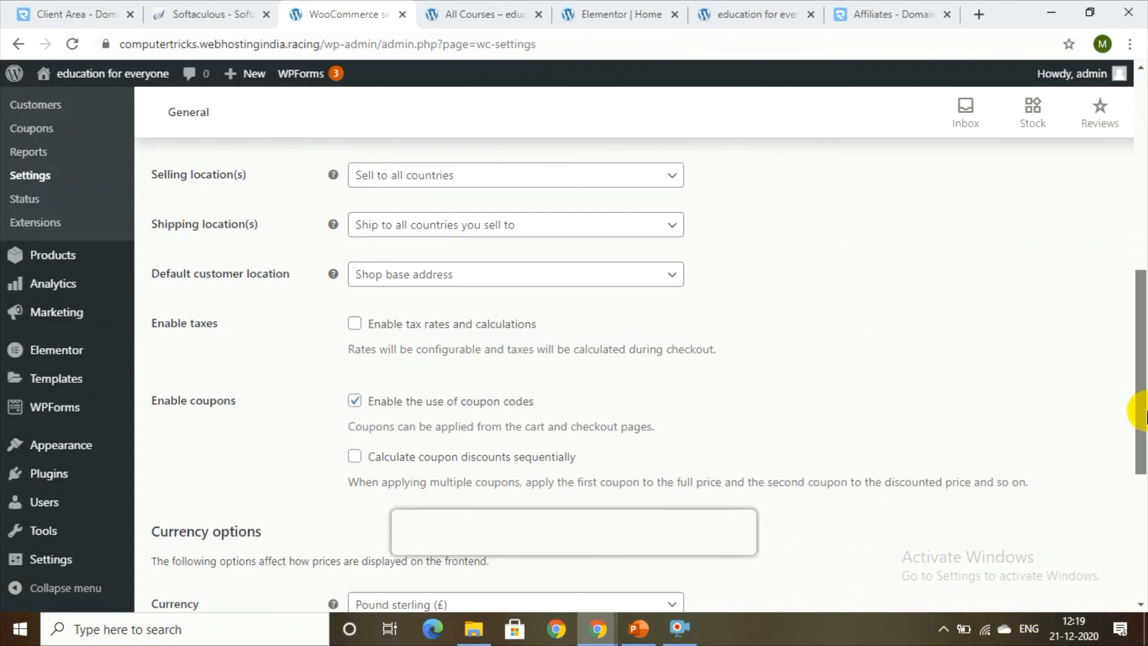
pyautogui.moveTo(1142, 413); pyautogui.dragTo(1142, 573)
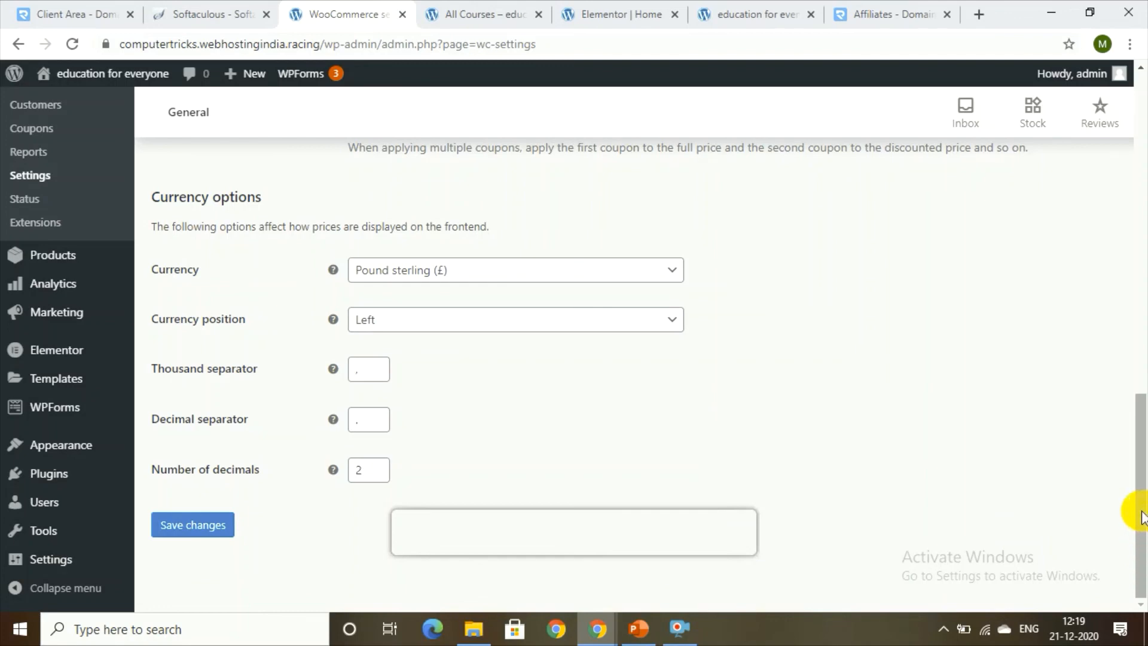
pyautogui.moveTo(1142, 515); pyautogui.dragTo(1143, 105)
pyautogui.click(261, 186)
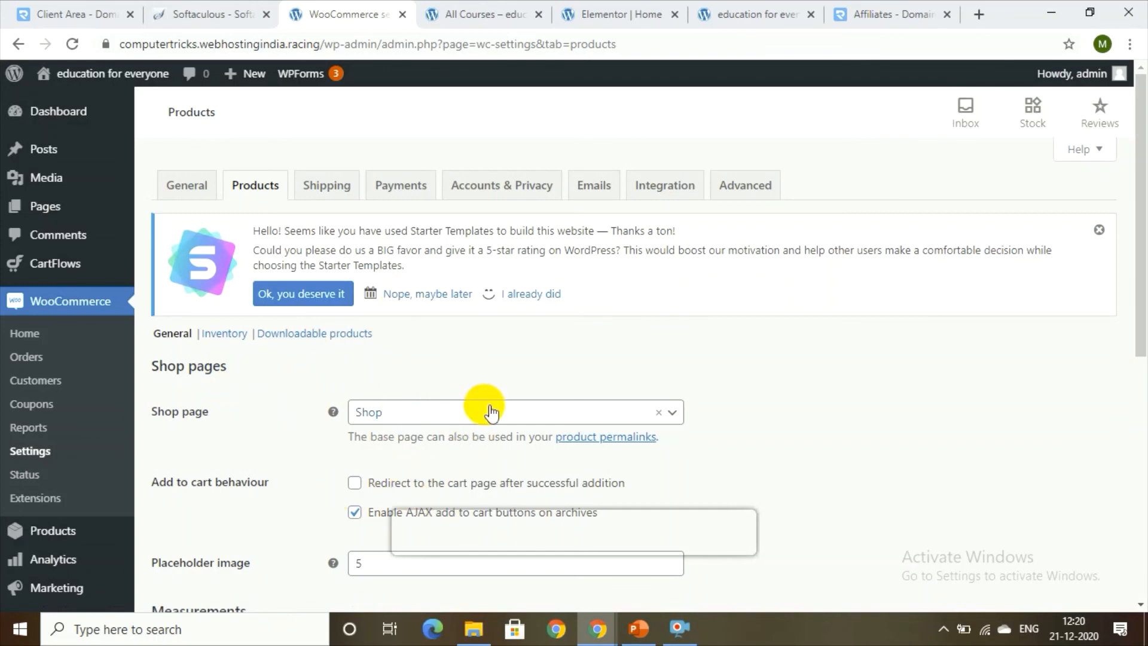
pyautogui.click(340, 181)
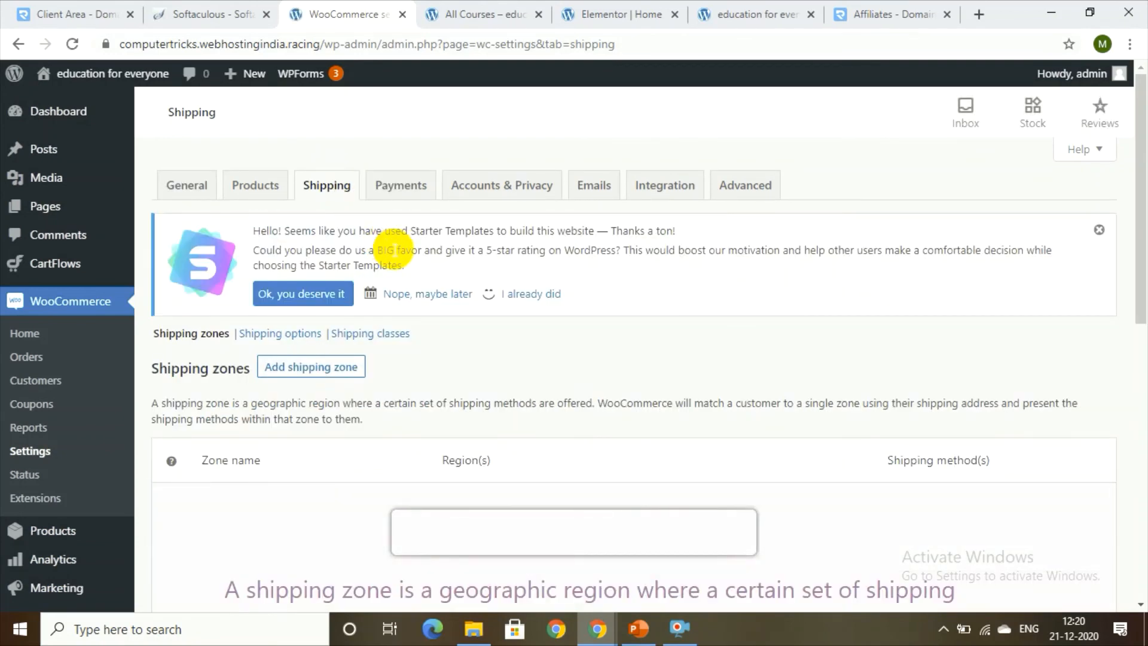
# Step: Open the WooCommerce payment methods and enable PayPal Standard
pyautogui.click(400, 189)
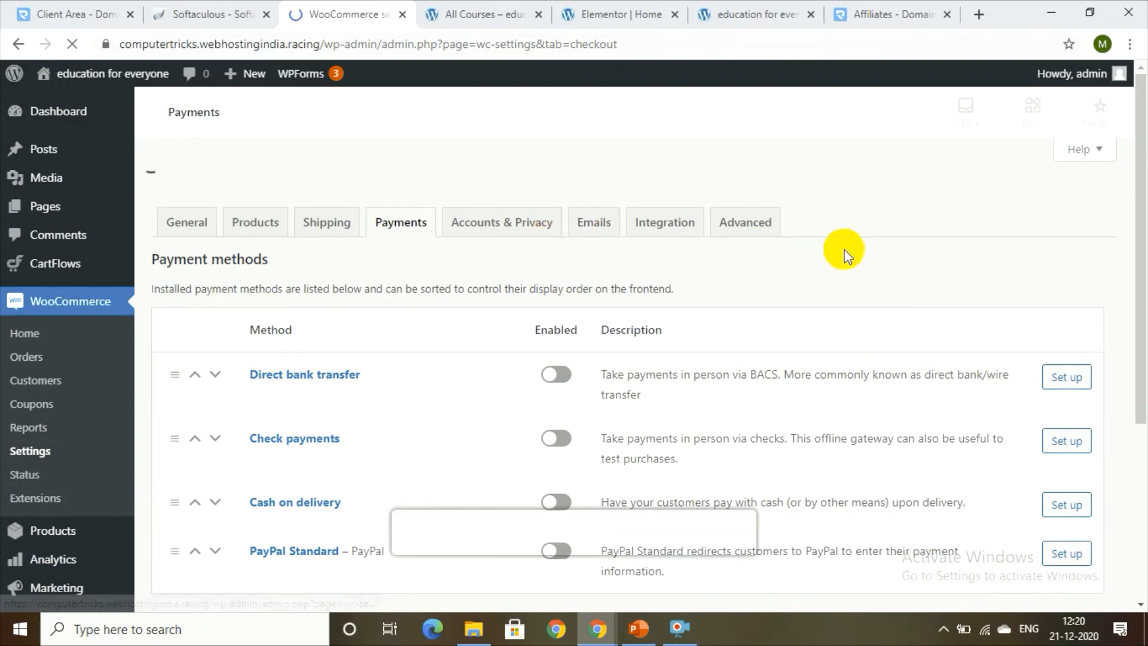
pyautogui.scroll(-2, 1140, 259)
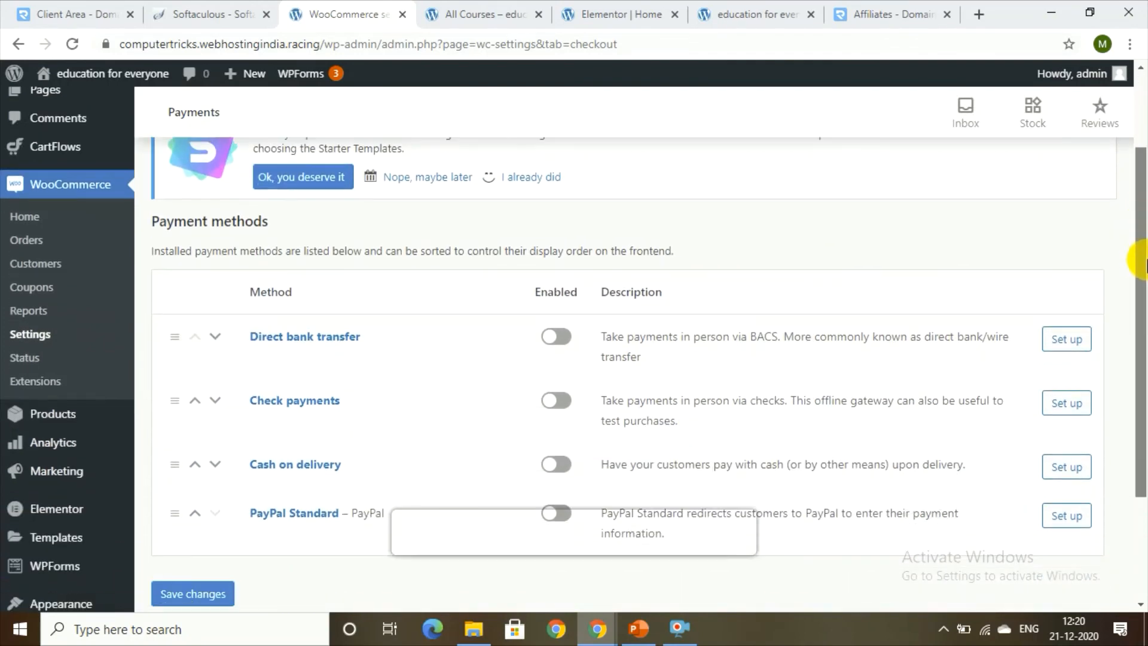
pyautogui.moveTo(1137, 257); pyautogui.dragTo(1137, 321)
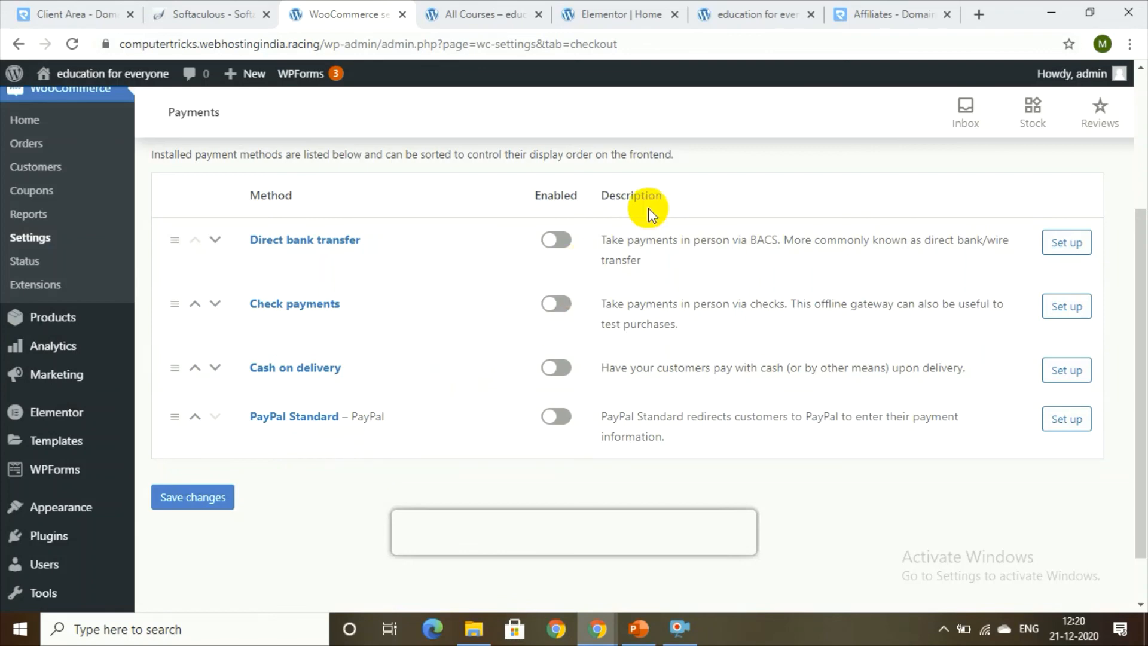
pyautogui.click(555, 420)
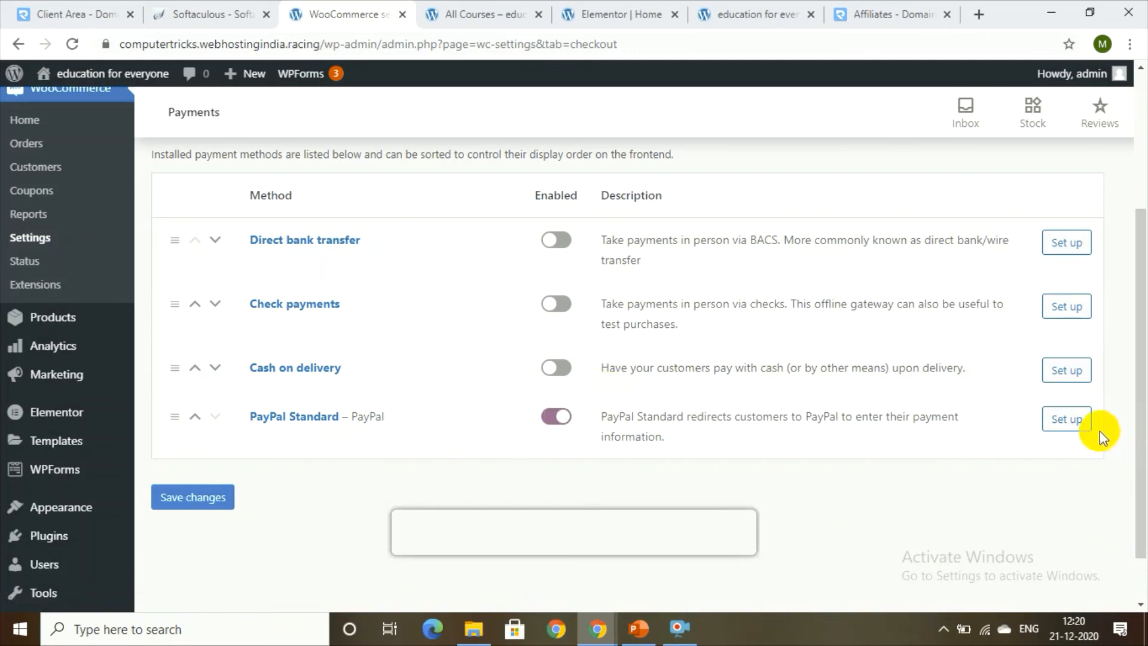
# Step: Open the PayPal Standard setup, review its options down to the API credentials and save the settings
pyautogui.click(1083, 418)
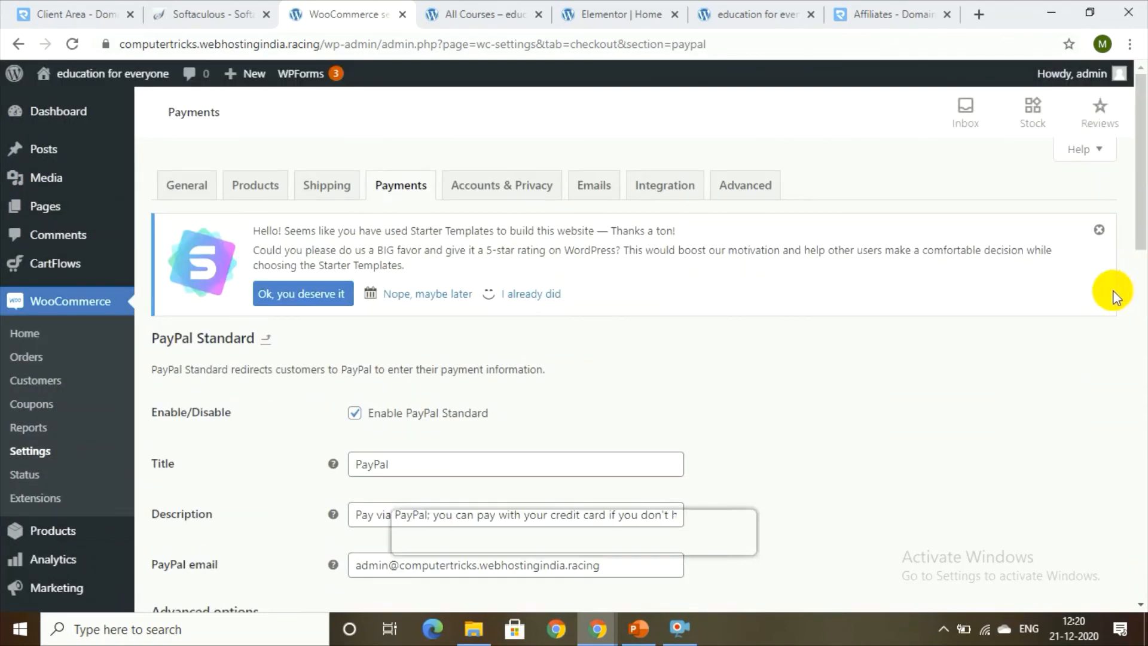
pyautogui.moveTo(1143, 145); pyautogui.dragTo(1143, 541)
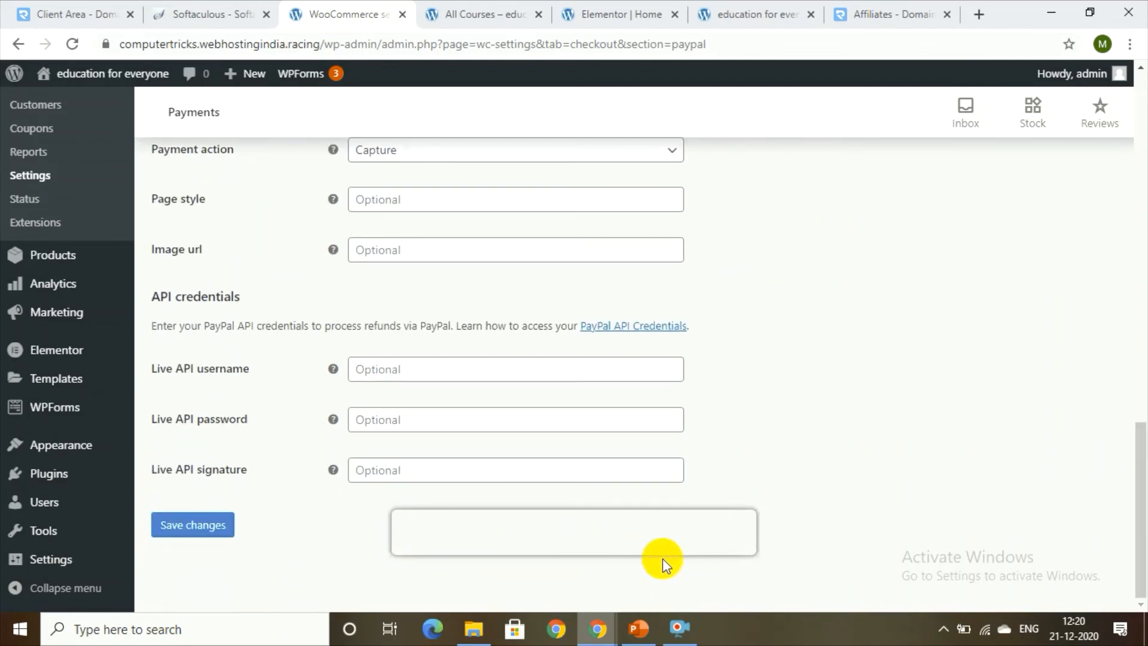
pyautogui.click(227, 525)
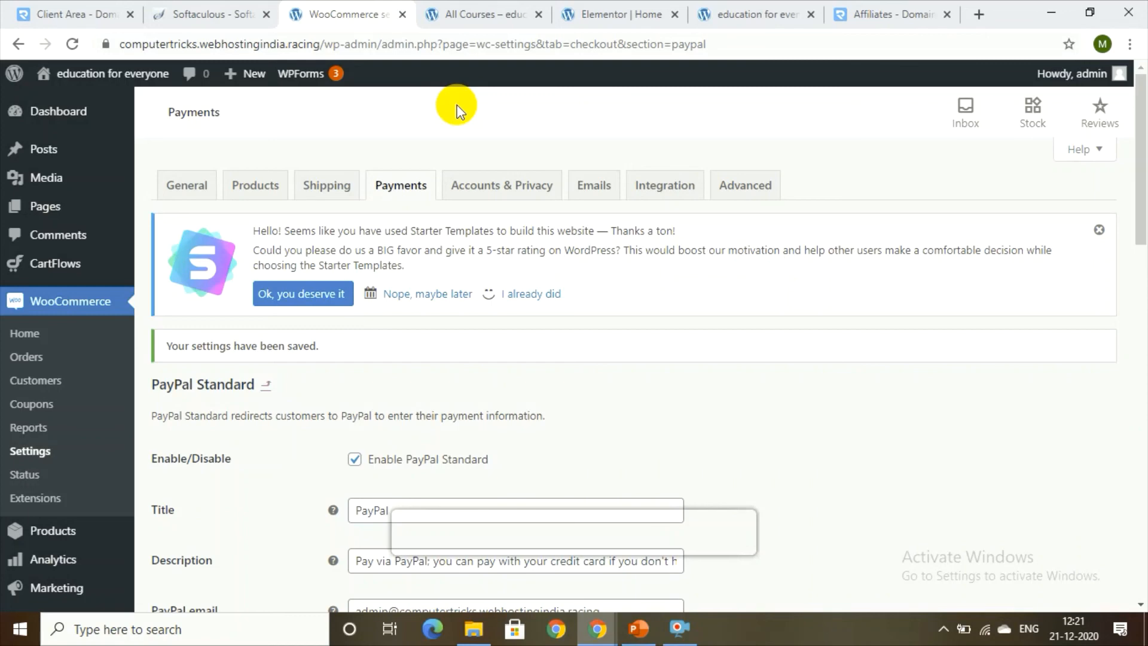
# Step: Return to the DomainRacer client area, view the web hosting plans and open the domain selection for a hosting order
pyautogui.click(478, 13)
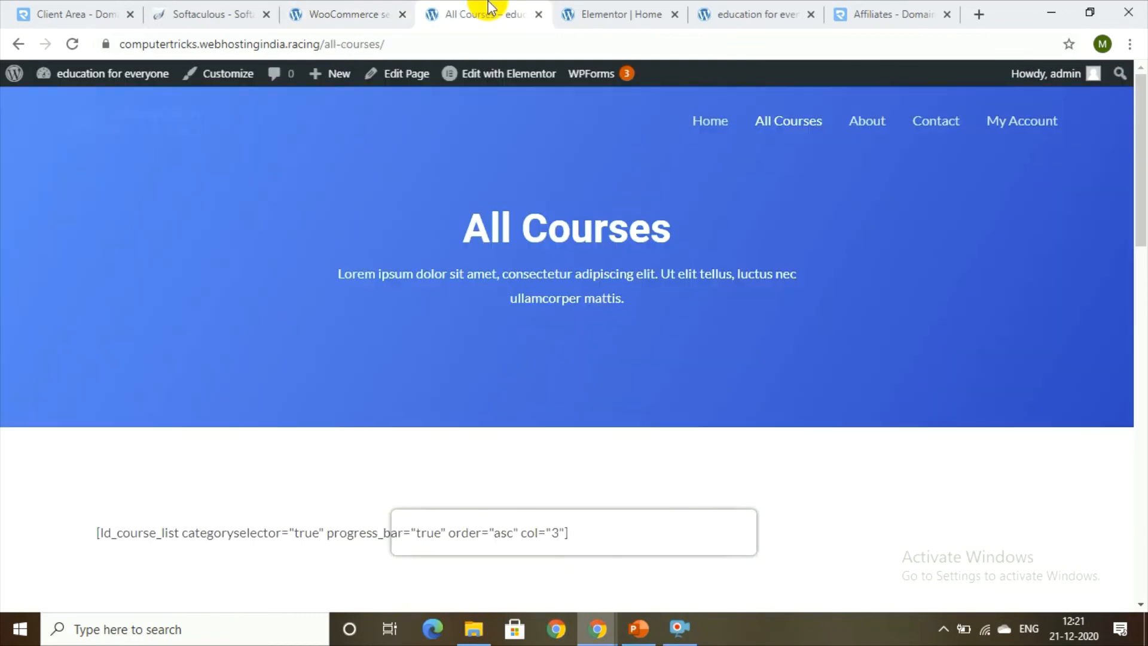
pyautogui.click(608, 9)
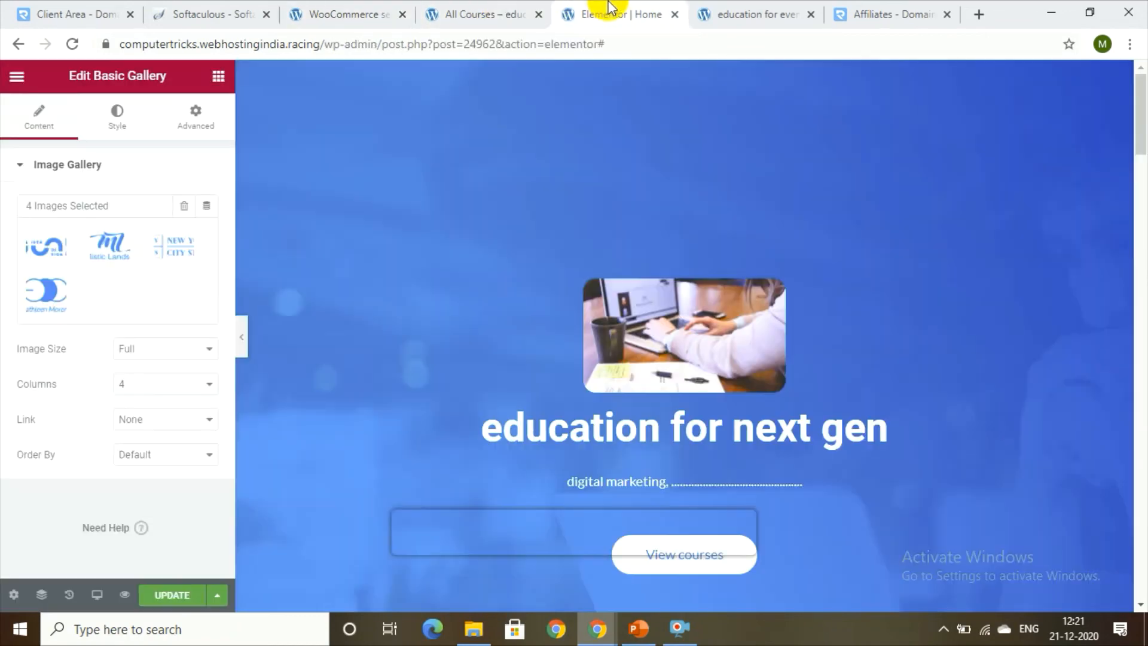
pyautogui.click(210, 24)
pyautogui.click(78, 12)
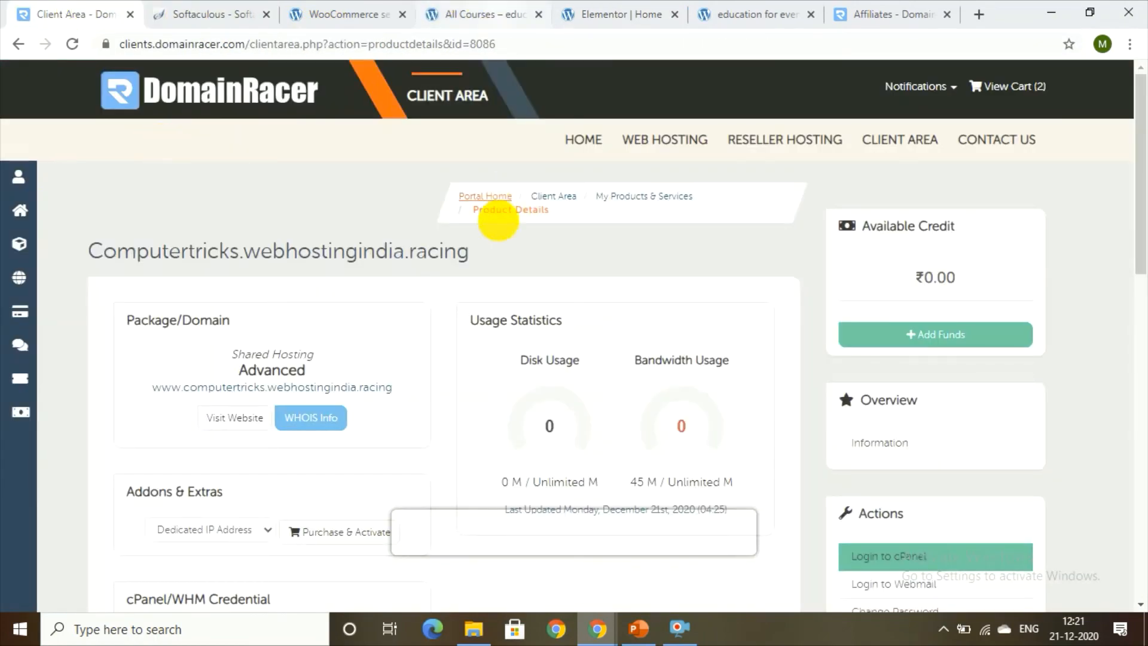
pyautogui.click(650, 161)
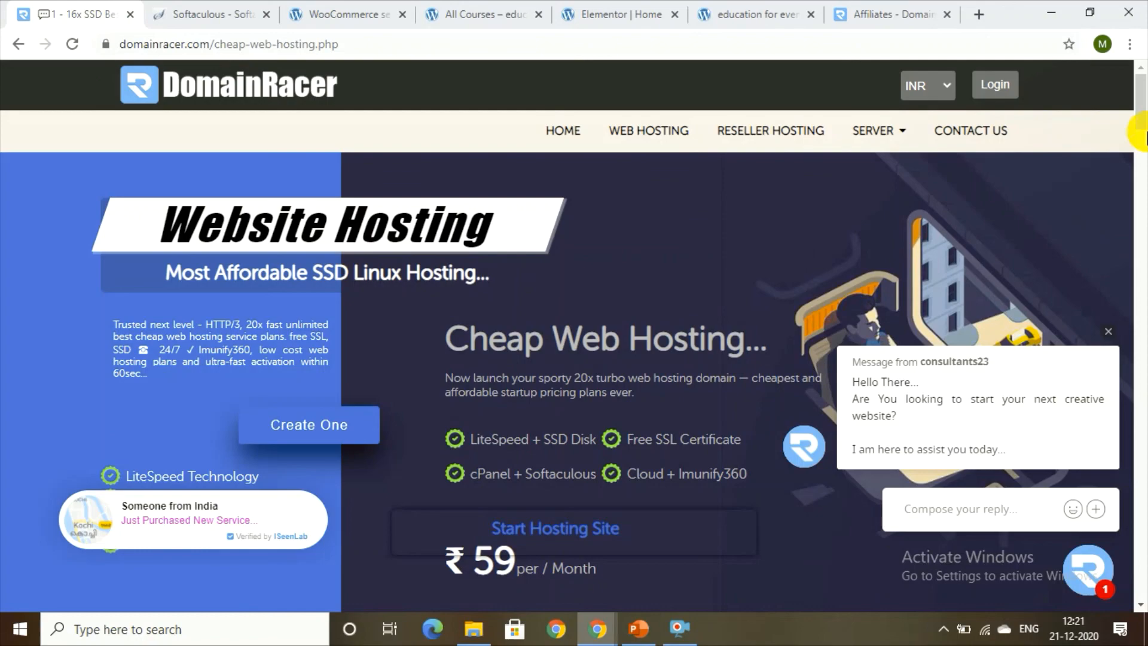
pyautogui.moveTo(1138, 102); pyautogui.dragTo(1143, 177)
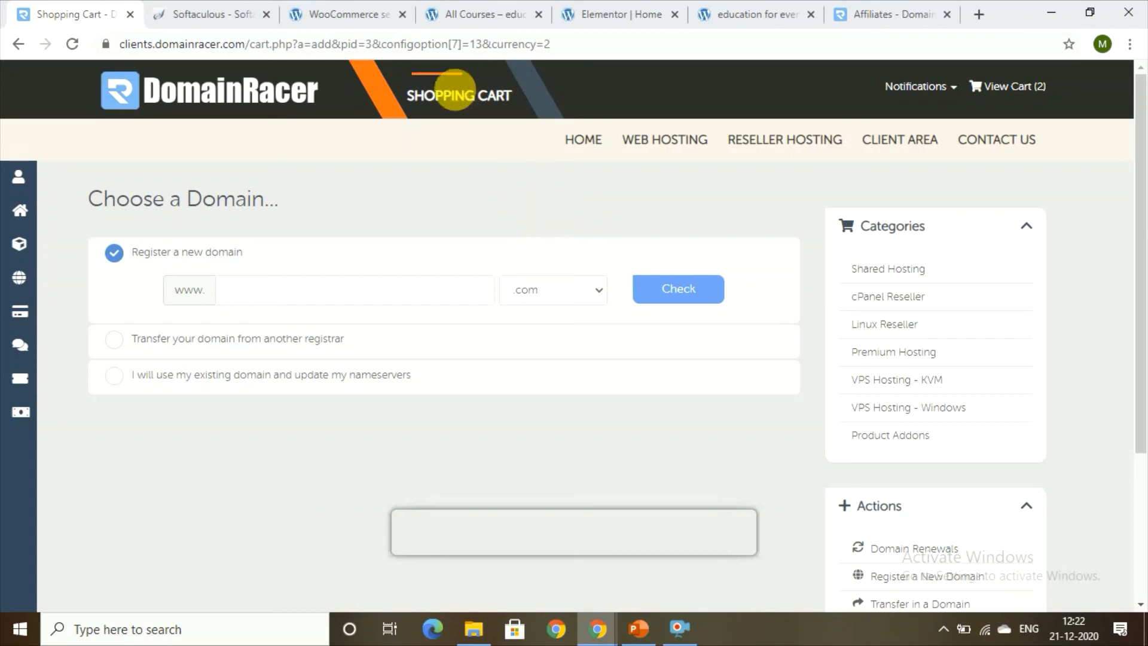
# Step: Revisit the Softaculous installation, WooCommerce payment settings and shopping cart pages, and bring up the DomainRacer affiliate activation page
pyautogui.click(261, 8)
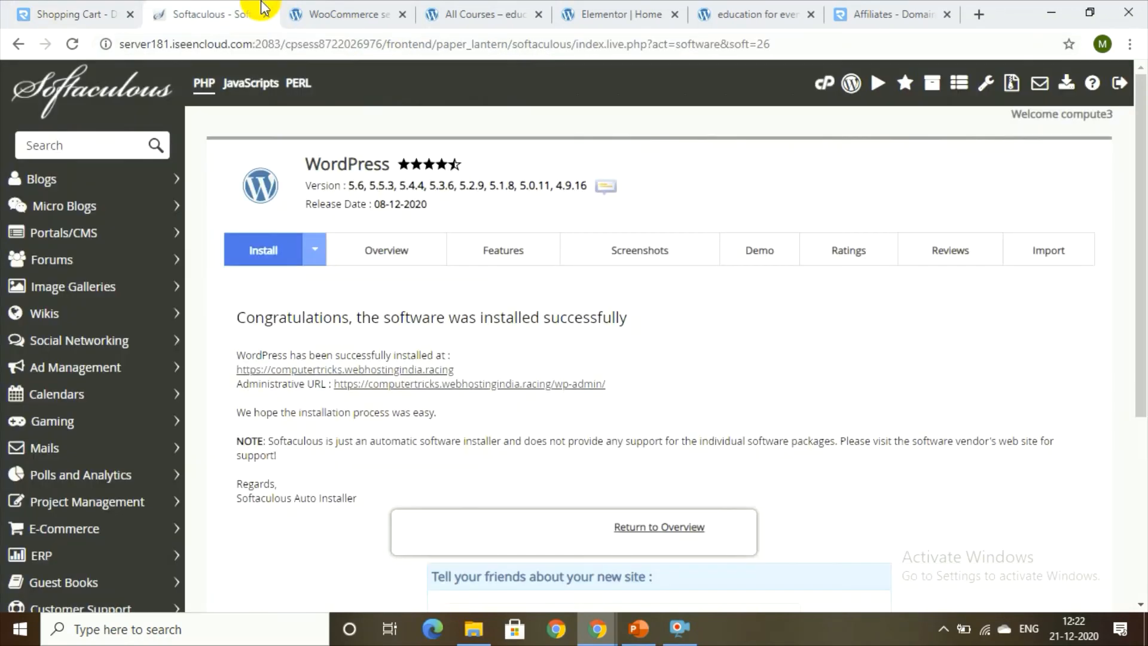
pyautogui.click(330, 8)
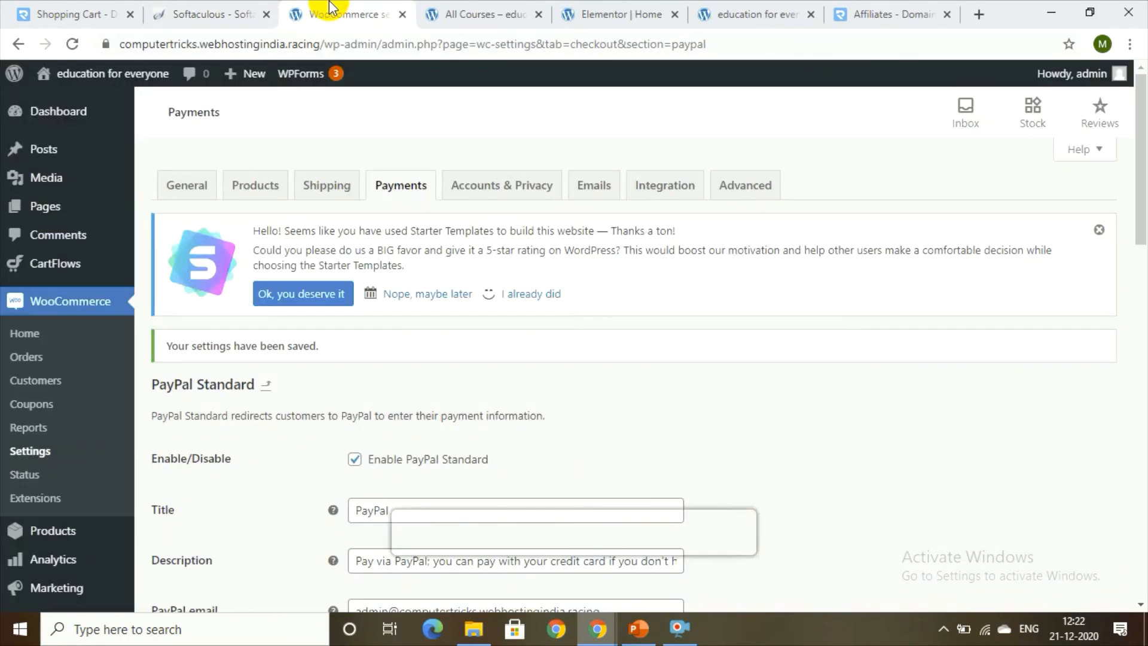
pyautogui.click(58, 18)
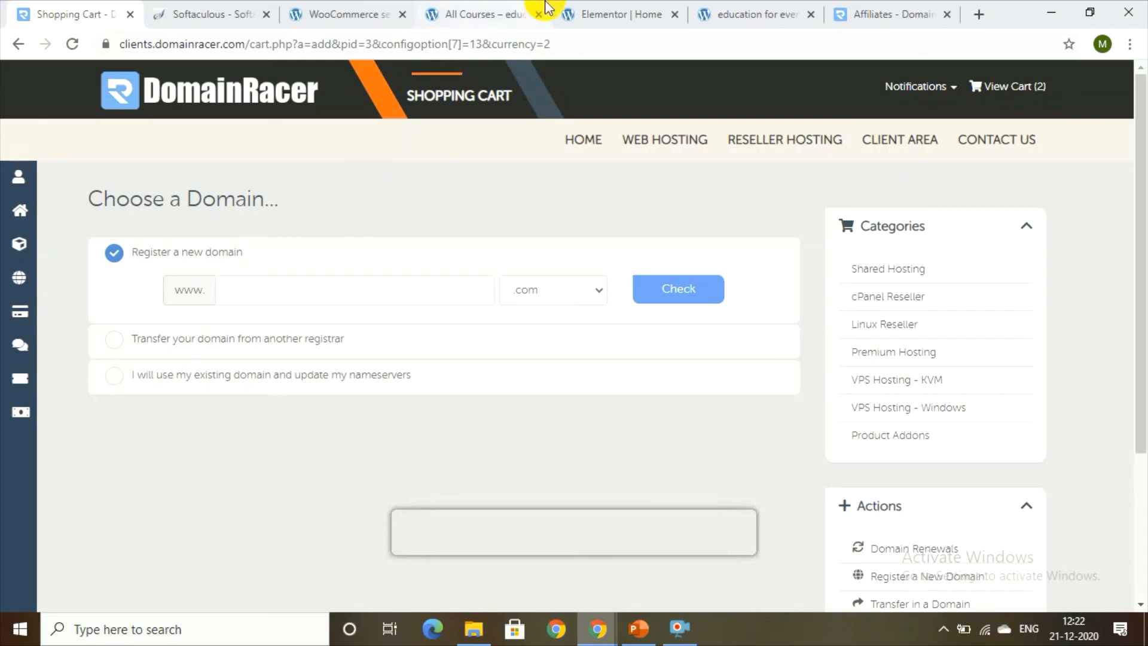
pyautogui.click(347, 16)
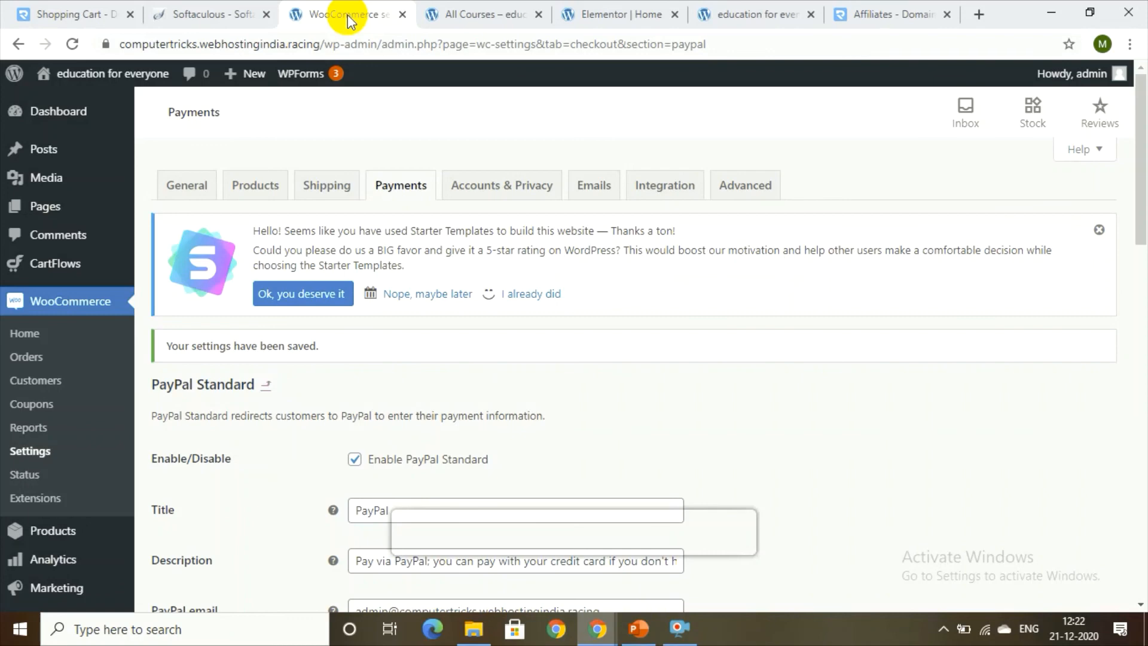
pyautogui.click(864, 12)
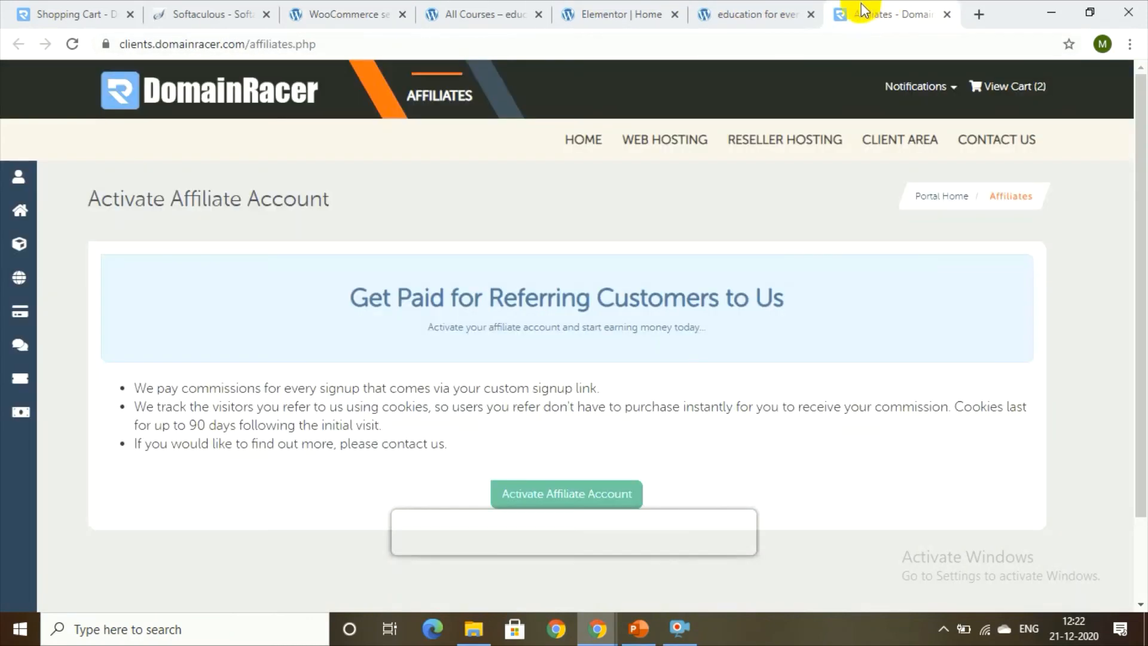
# Step: Revisit the default WordPress site and the Elementor home page, review the full All Courses page, and open the site's Home page
pyautogui.click(801, 12)
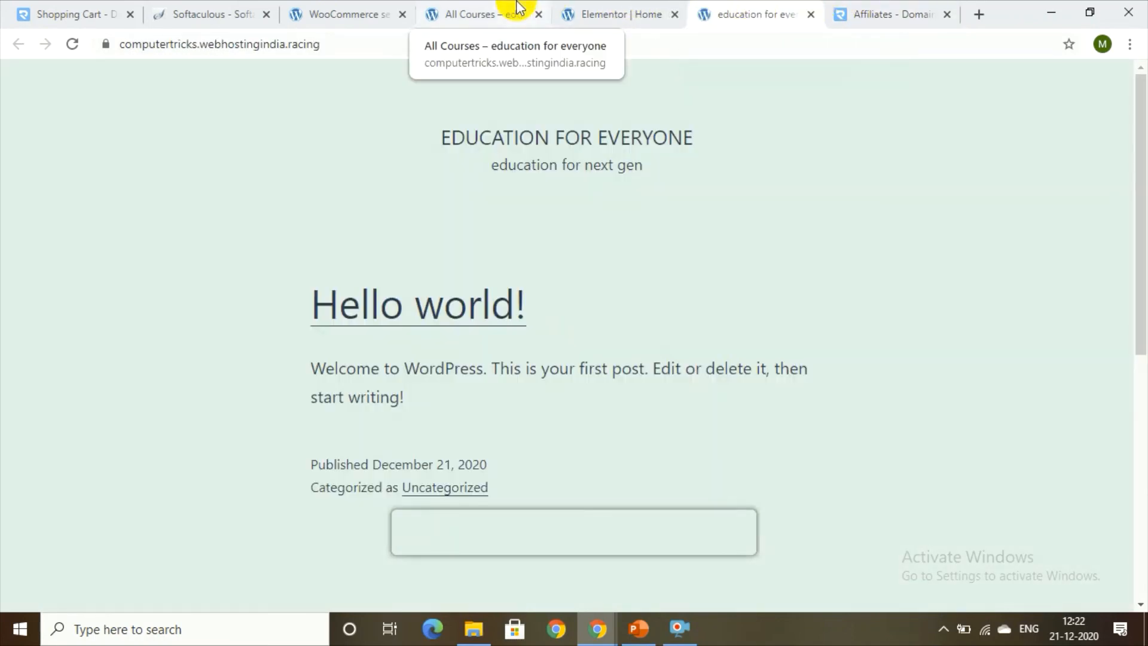
pyautogui.click(568, 13)
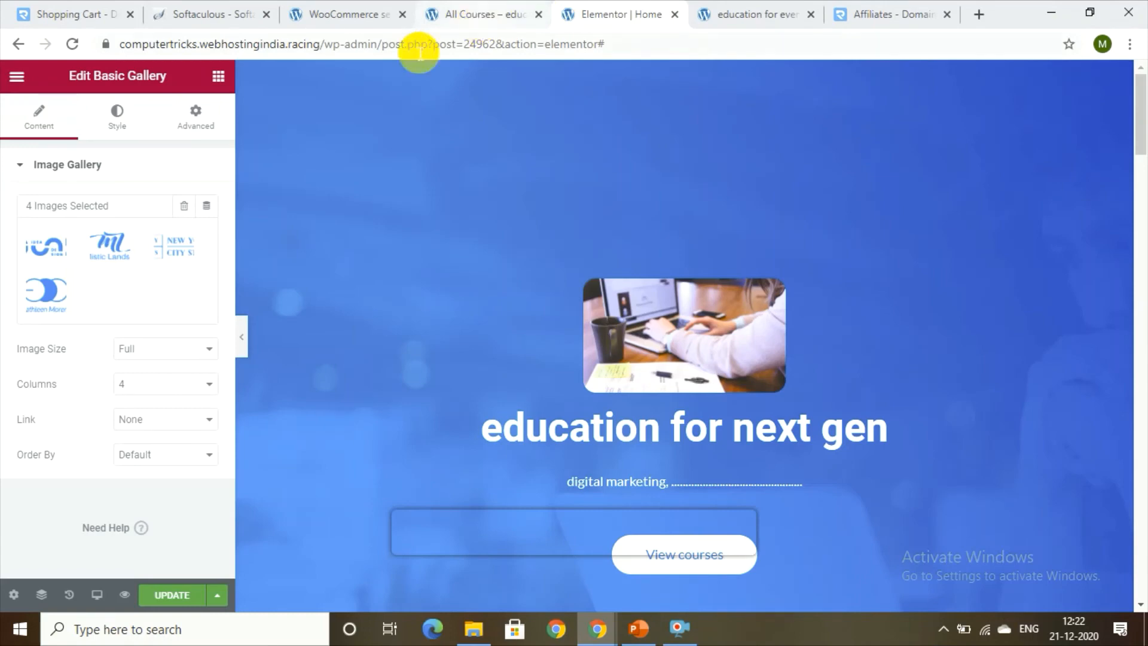
pyautogui.click(478, 15)
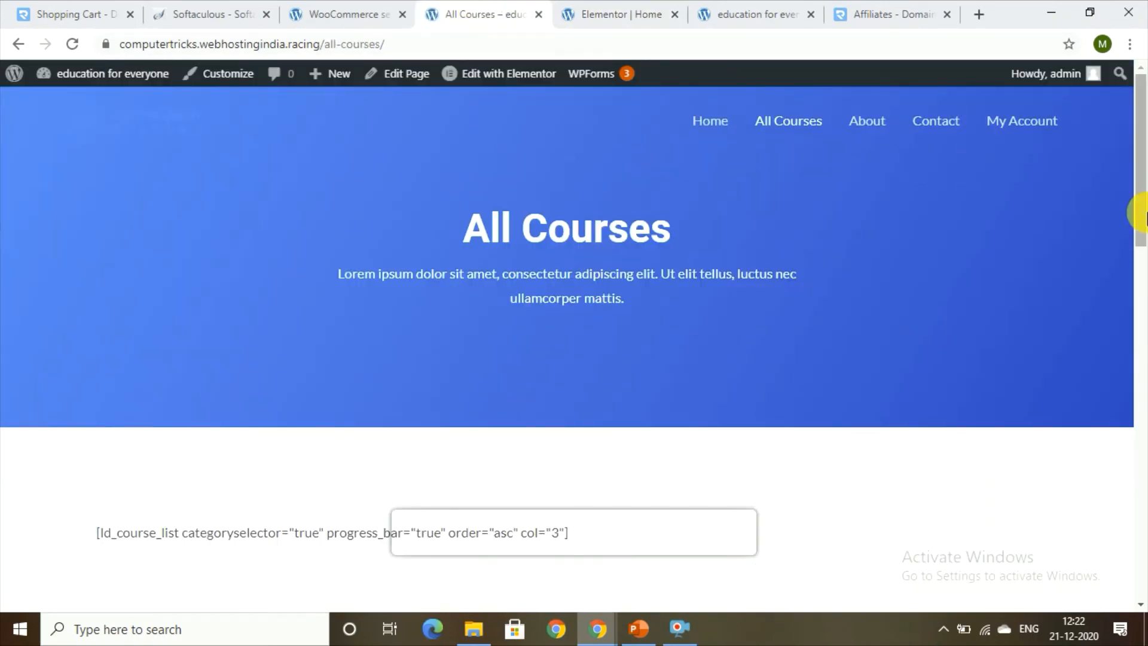
pyautogui.scroll(-10, 1144, 382)
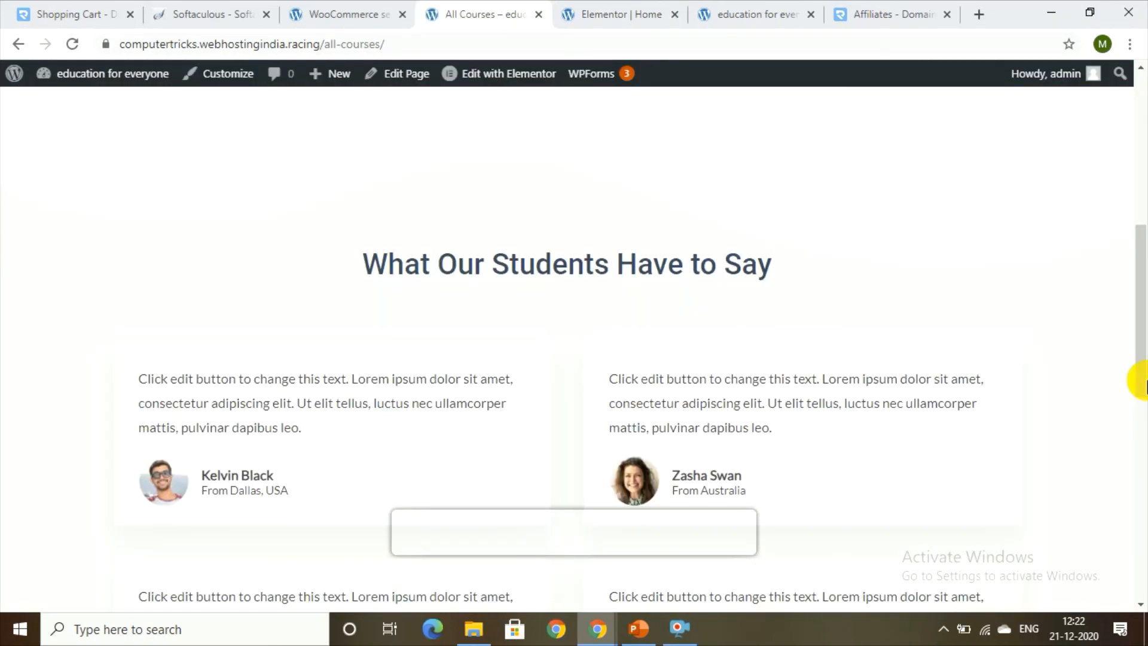
pyautogui.scroll(-7, 1144, 383)
pyautogui.scroll(7, 1144, 386)
pyautogui.scroll(10, 1140, 385)
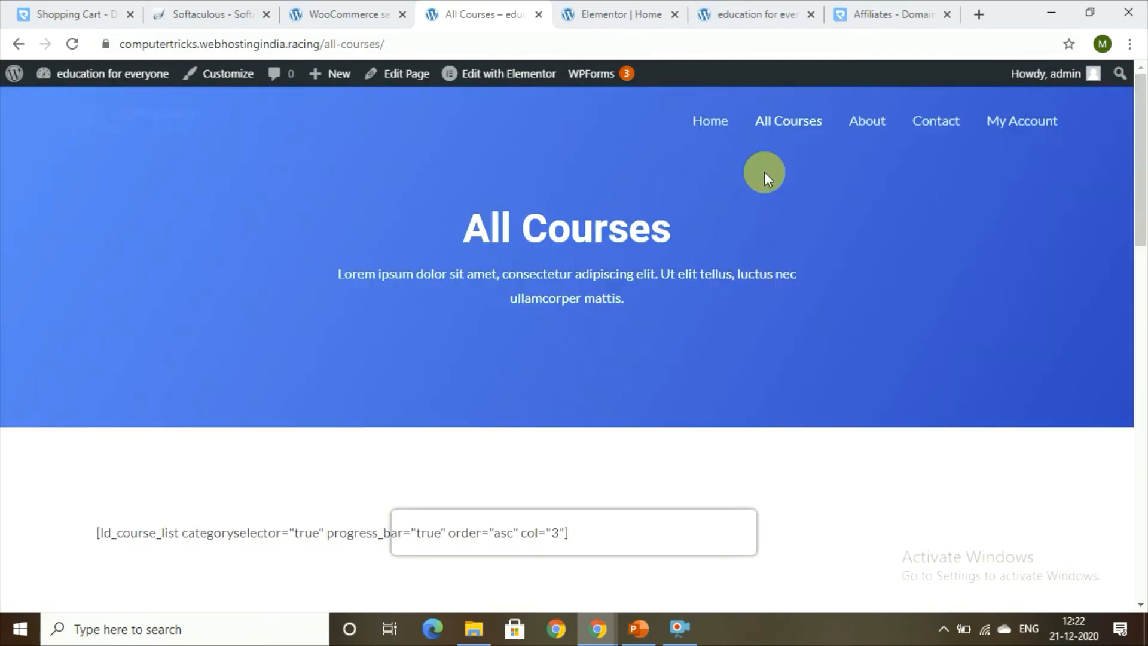
pyautogui.click(719, 125)
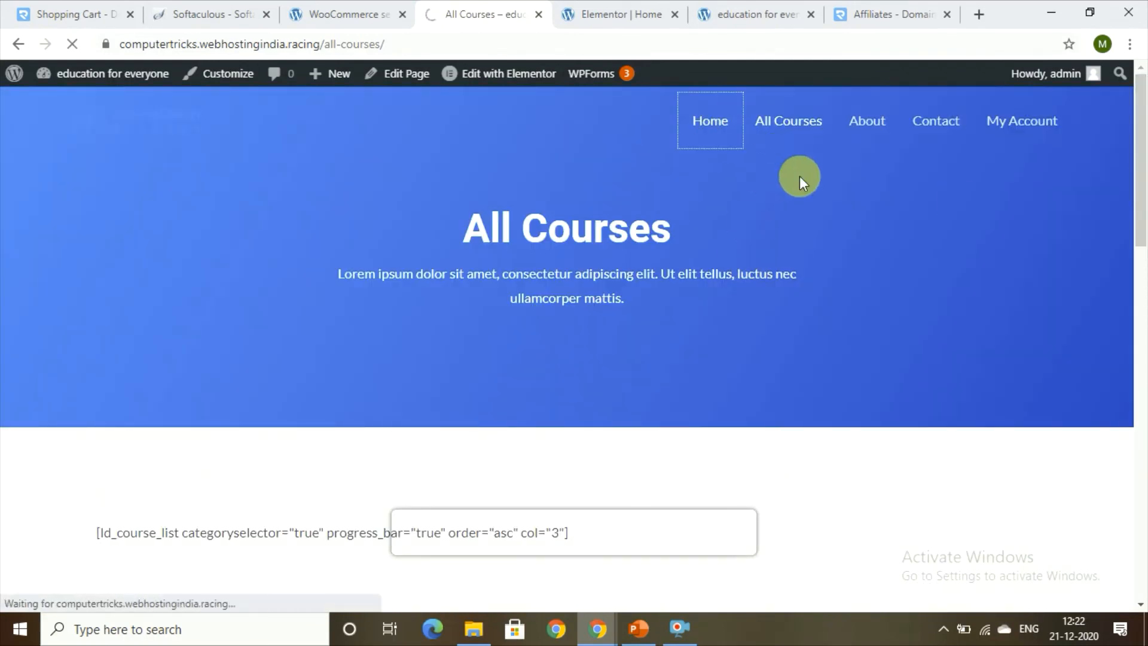